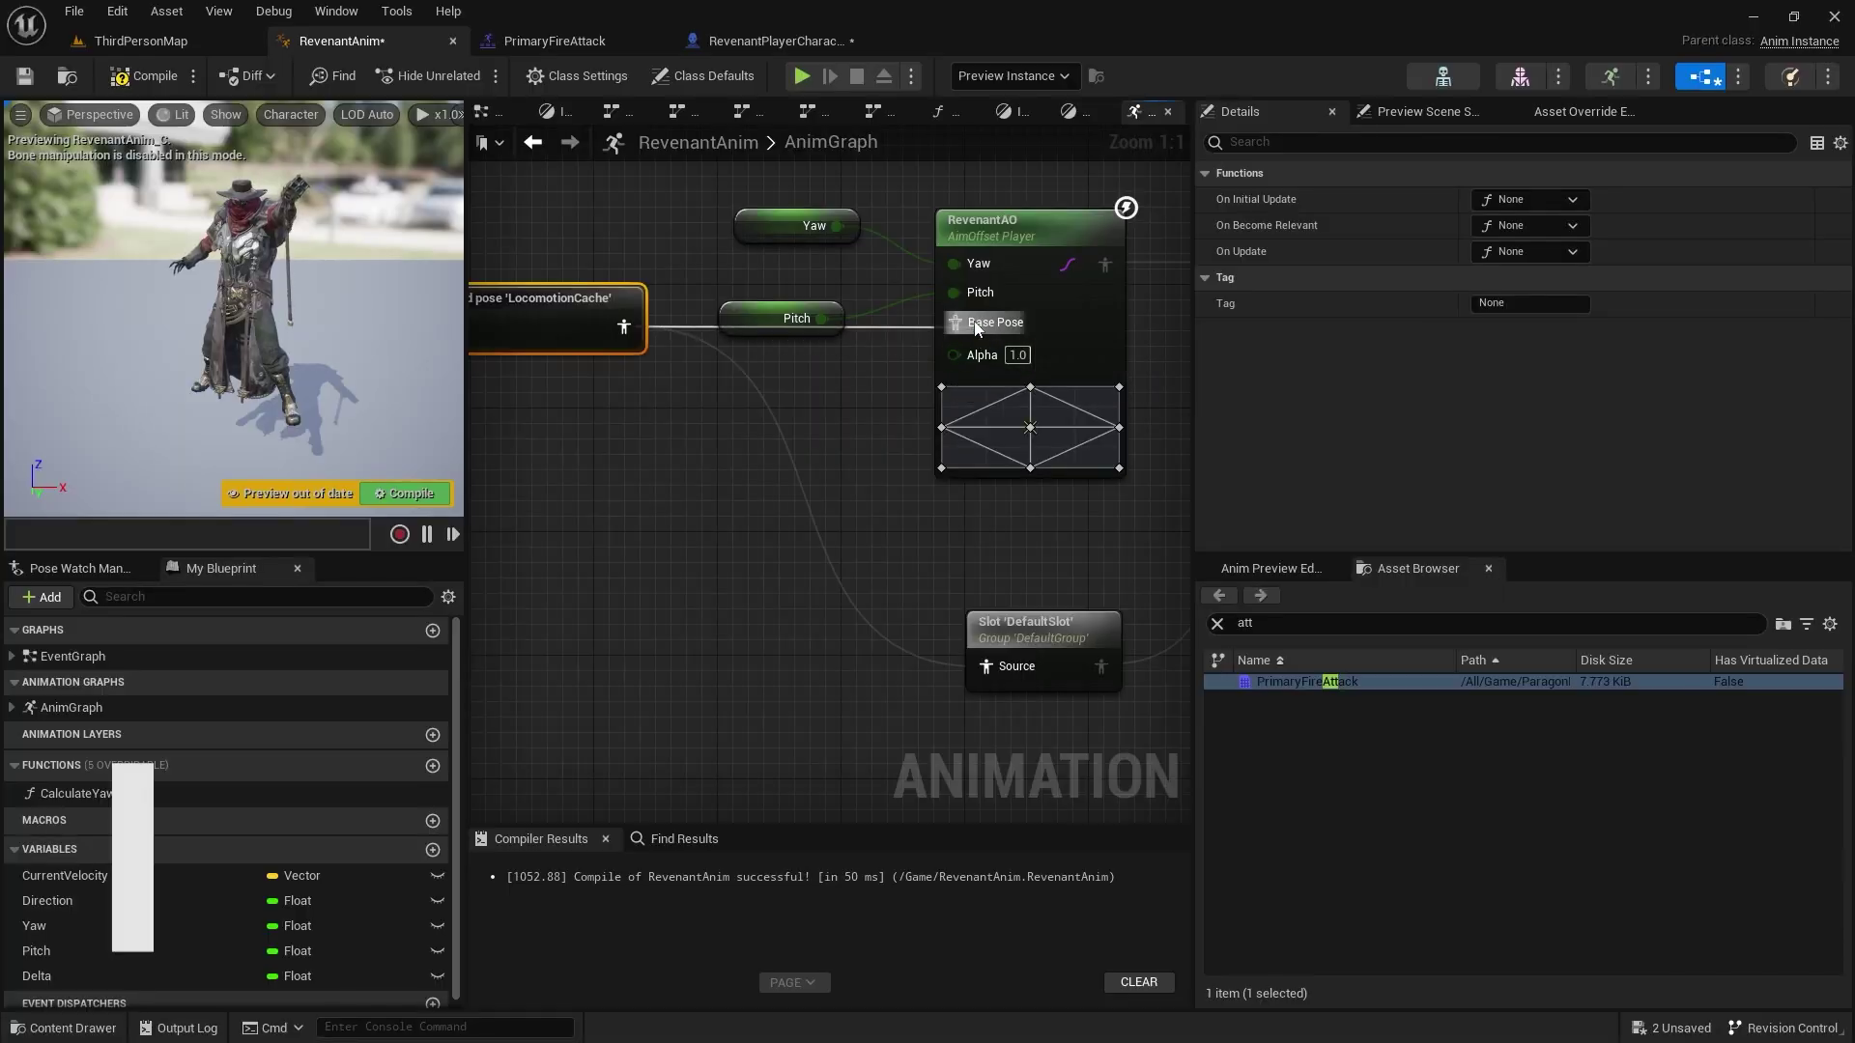
- Connect the LocomotionCache pose to RevenantAO's Base Pose, and wire a duplicate of the cached pose node to the DefaultSlot Source
{"action": "left_click_drag", "start_coordinate": [975, 329], "coordinate": [977, 328]}
{"action": "right_click_drag", "start_coordinate": [773, 464], "coordinate": [925, 454]}
{"action": "key", "text": "ctrl+d"}
{"action": "left_click_drag", "start_coordinate": [733, 530], "coordinate": [1145, 656]}
{"action": "right_click_drag", "start_coordinate": [793, 570], "coordinate": [964, 528]}
{"action": "left_click_drag", "start_coordinate": [853, 480], "coordinate": [1025, 606]}
{"action": "right_click_drag", "start_coordinate": [1150, 657], "coordinate": [842, 597]}
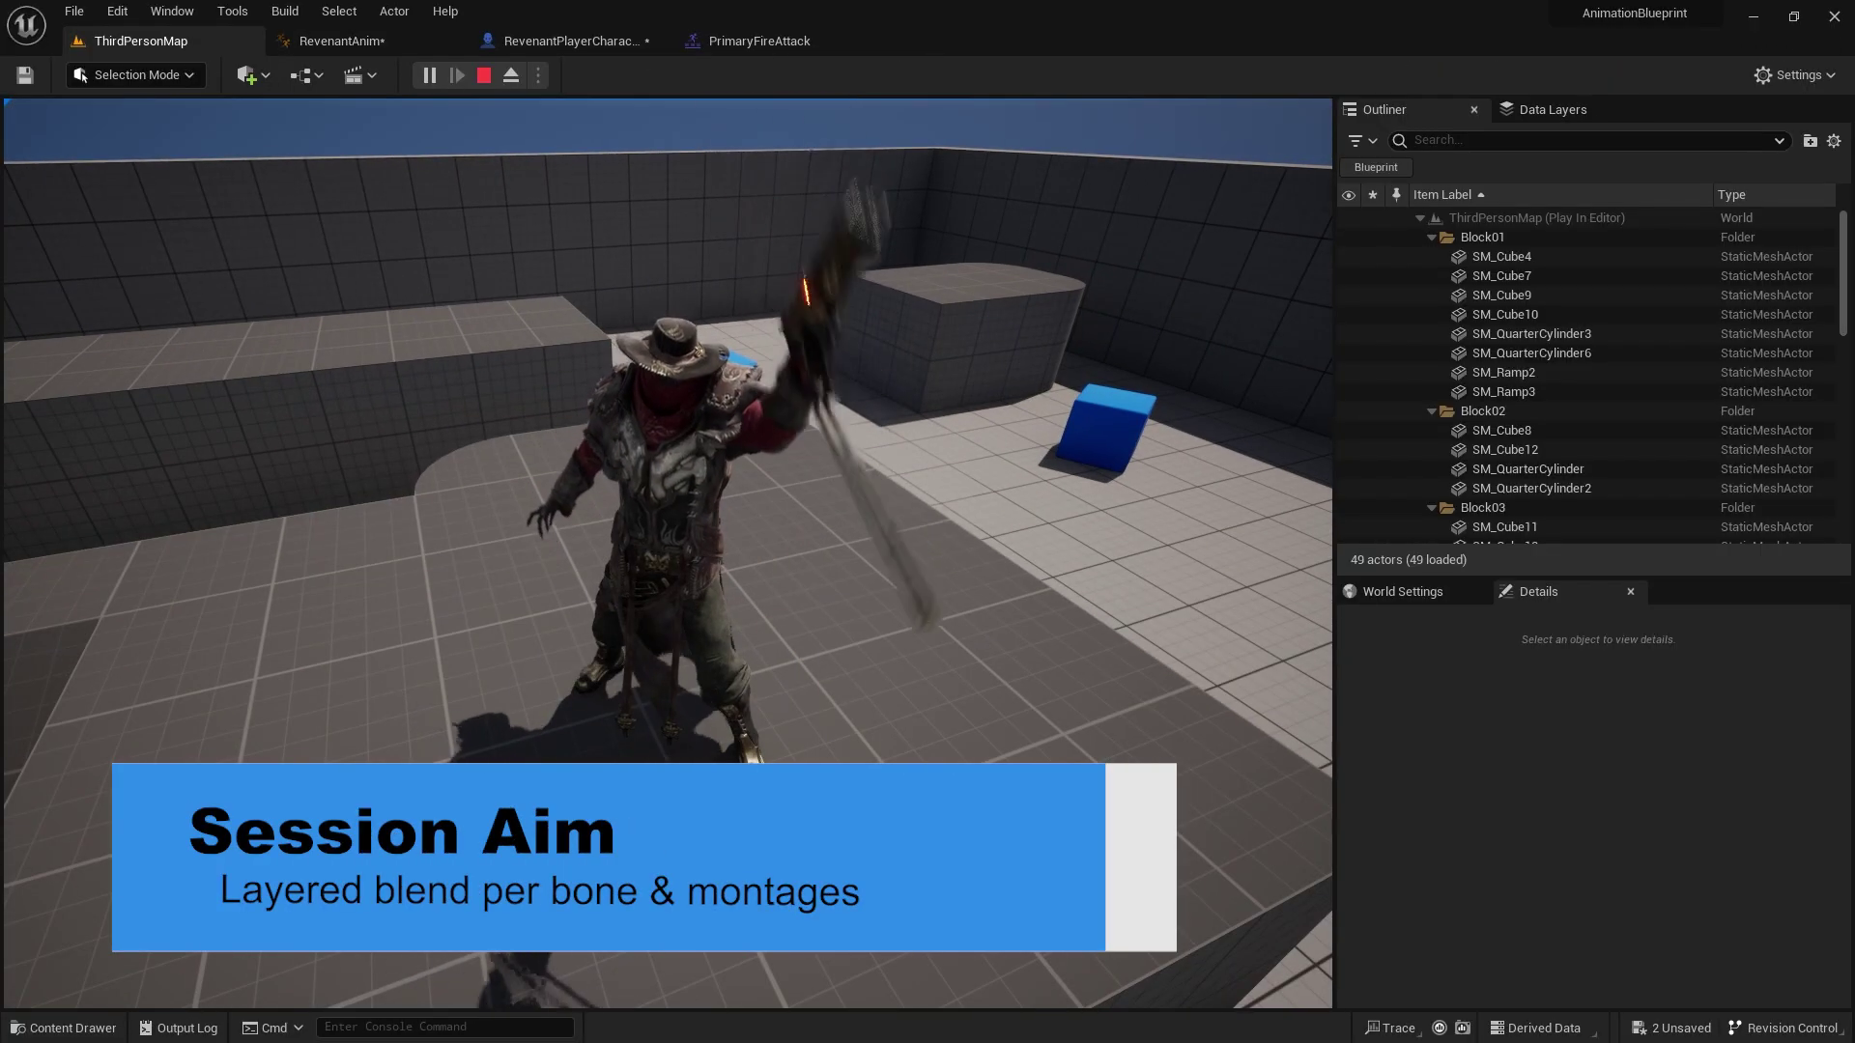
{"action": "key", "text": "w"}
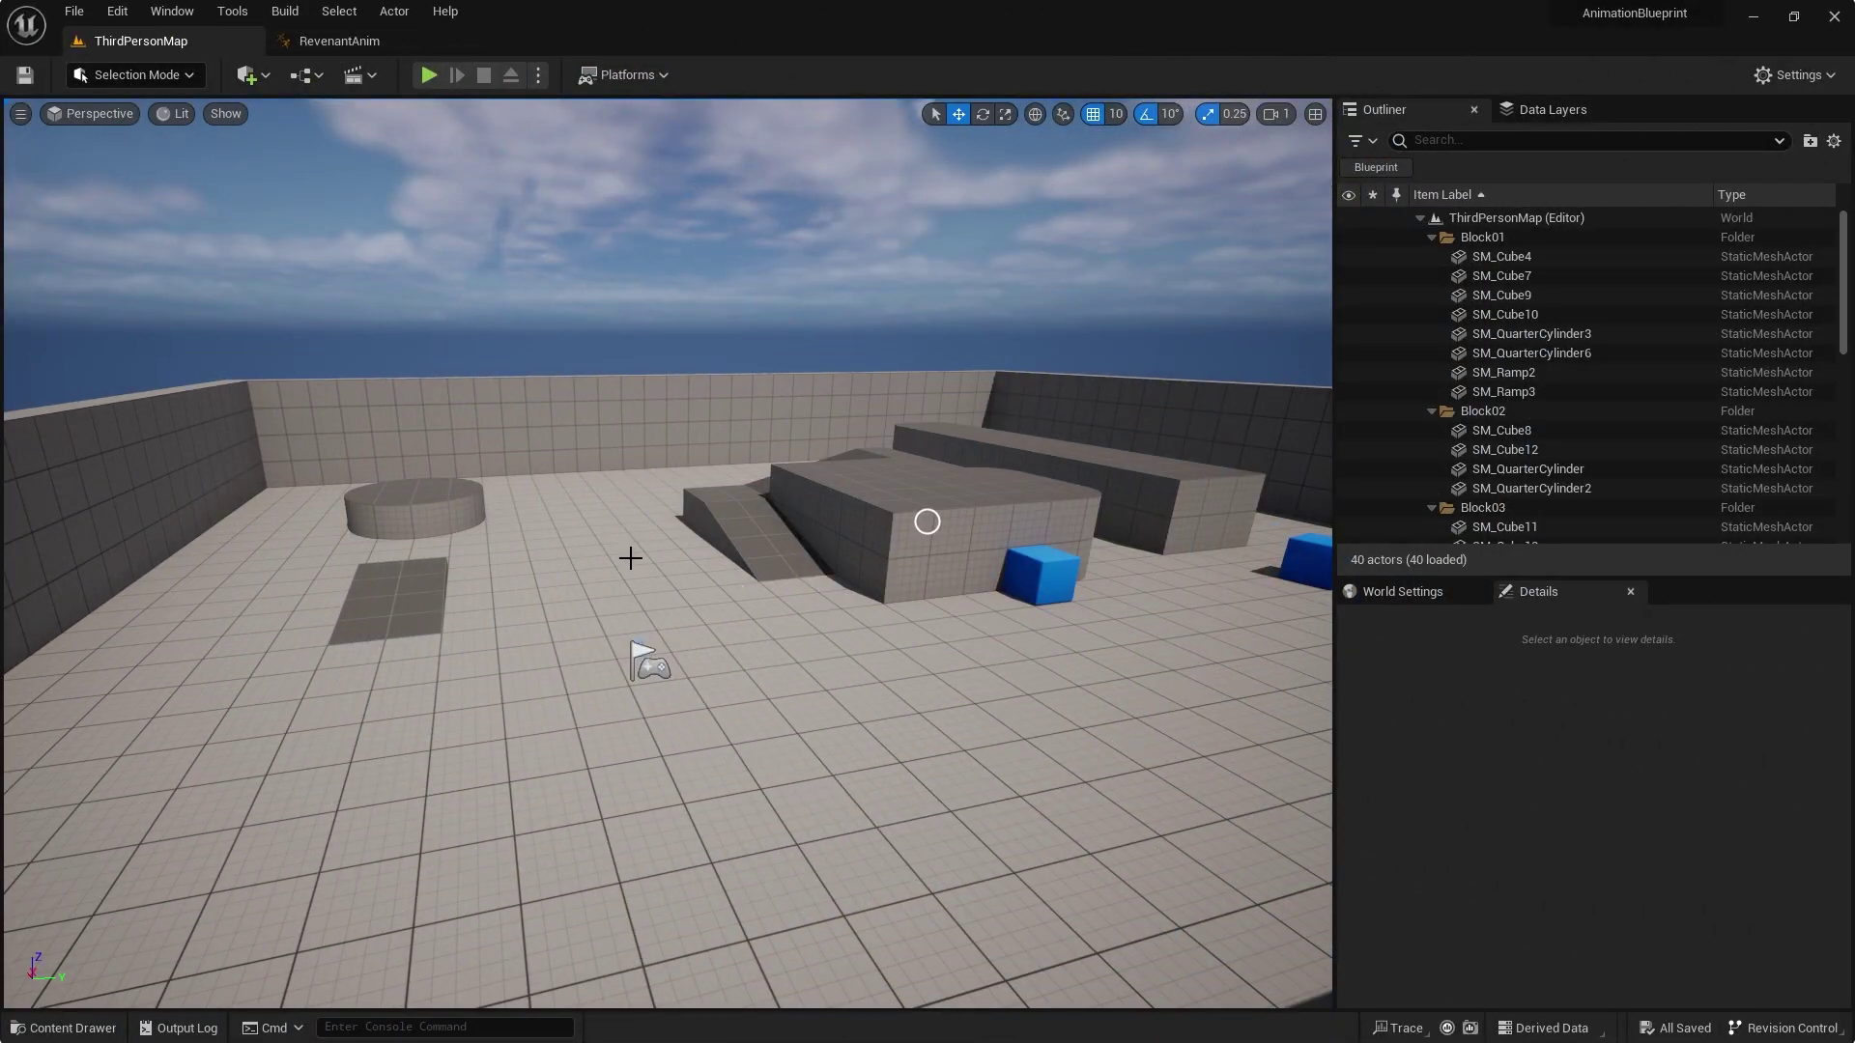
{"action": "key", "text": "d"}
{"action": "right_click_drag", "start_coordinate": [760, 764], "coordinate": [548, 793]}
{"action": "right_click_drag", "start_coordinate": [676, 762], "coordinate": [537, 497]}
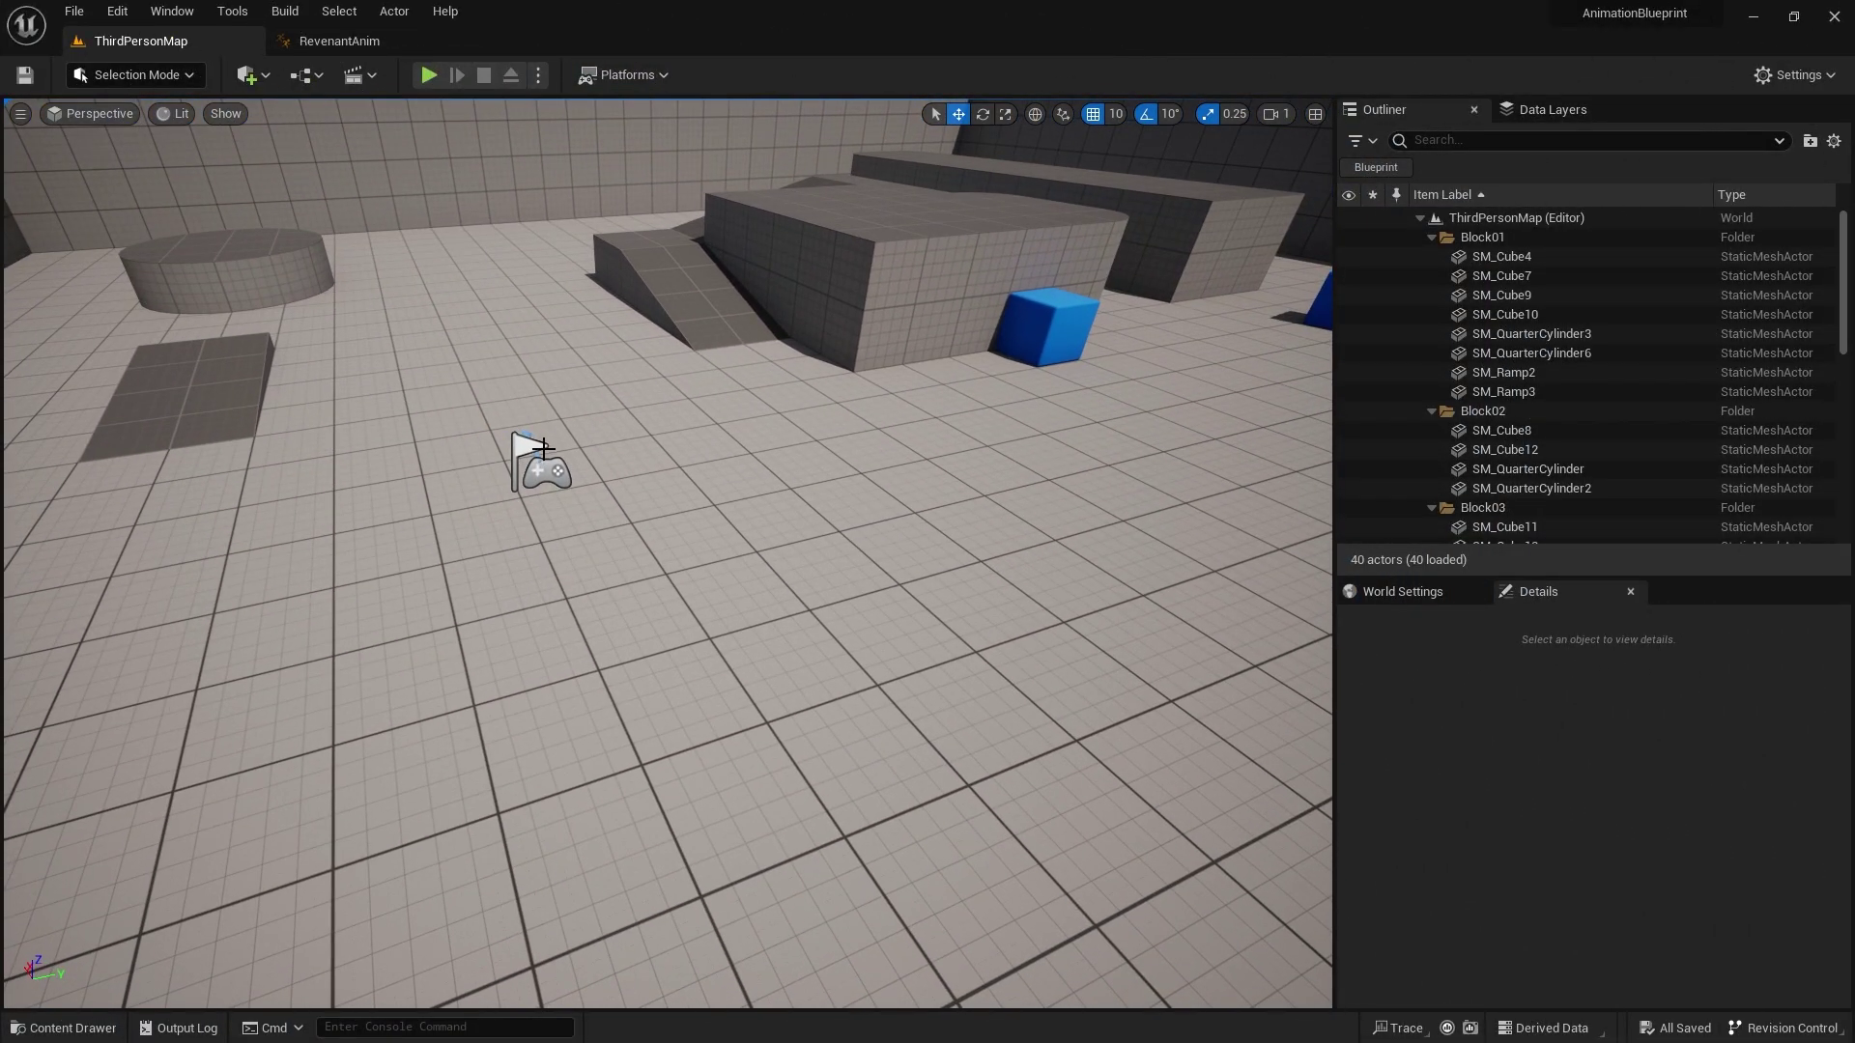
- Open the RevenantAnim animation blueprint from the Content folder and go up to its AnimGraph
{"action": "left_click", "coordinate": [63, 1028]}
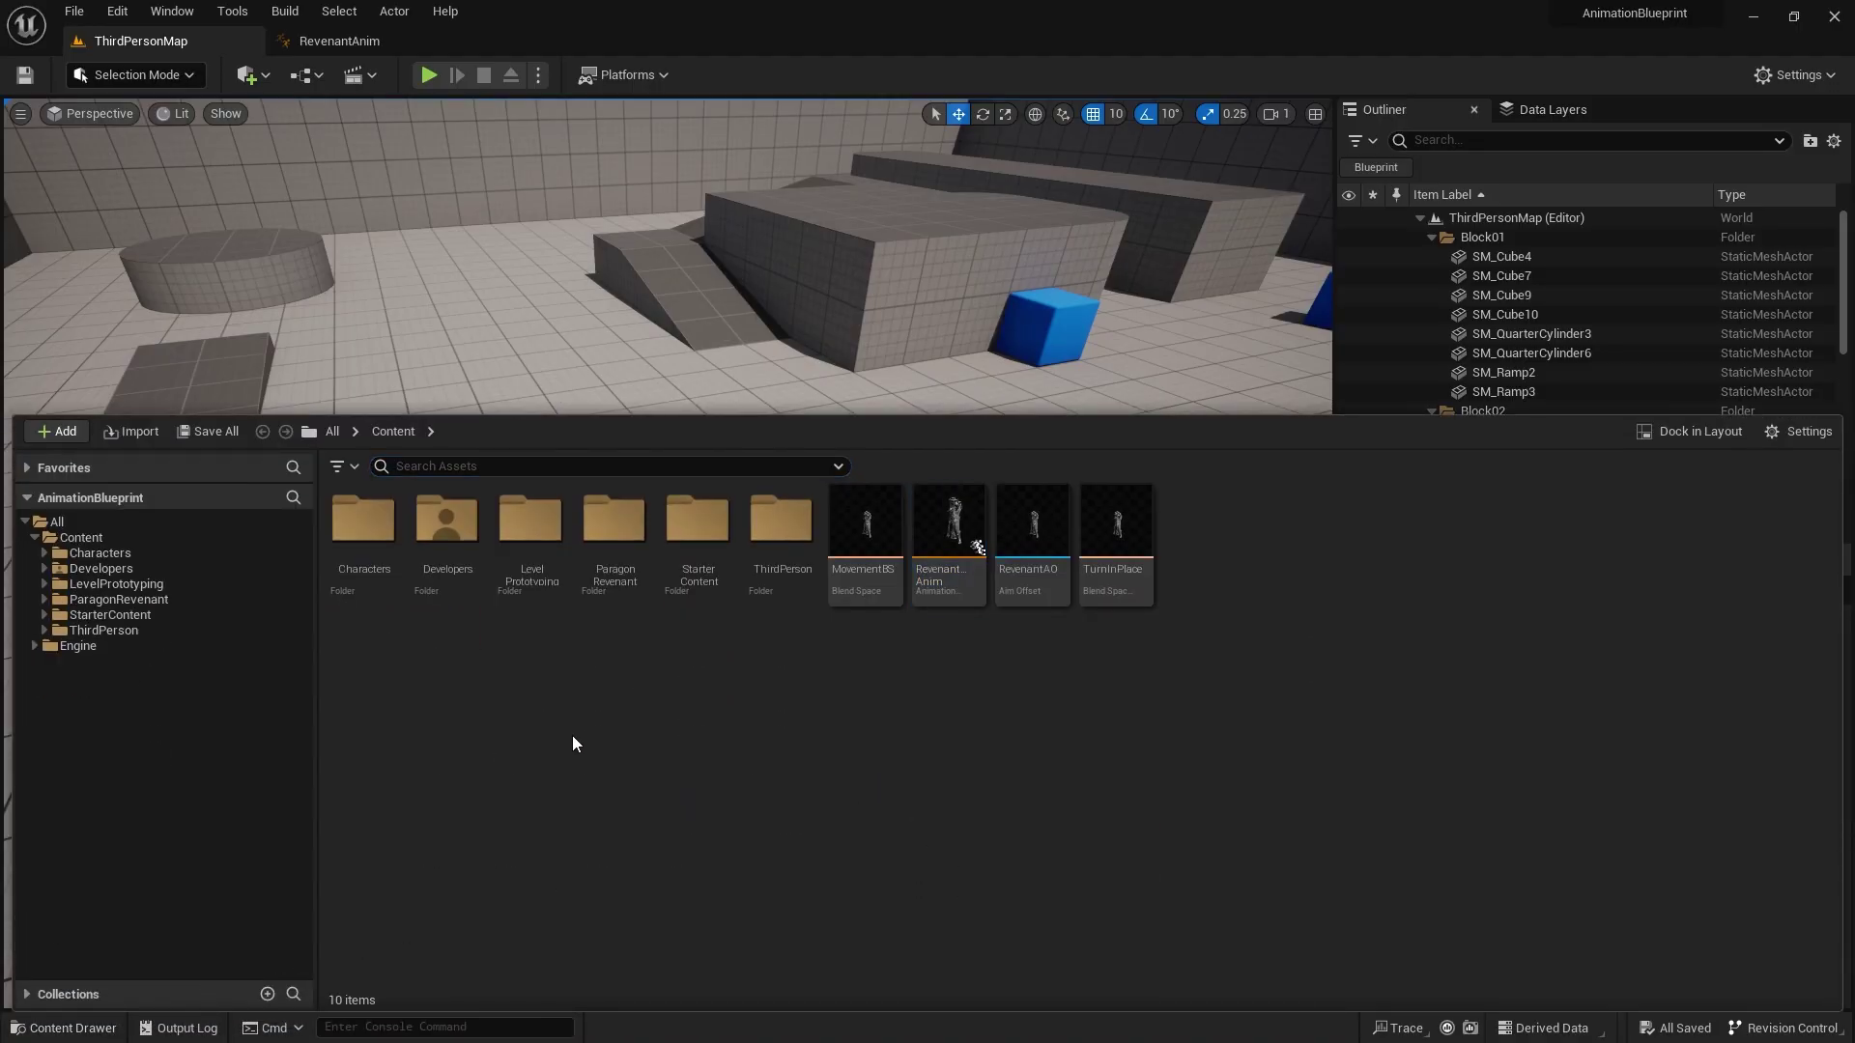
{"action": "double_click", "coordinate": [957, 560]}
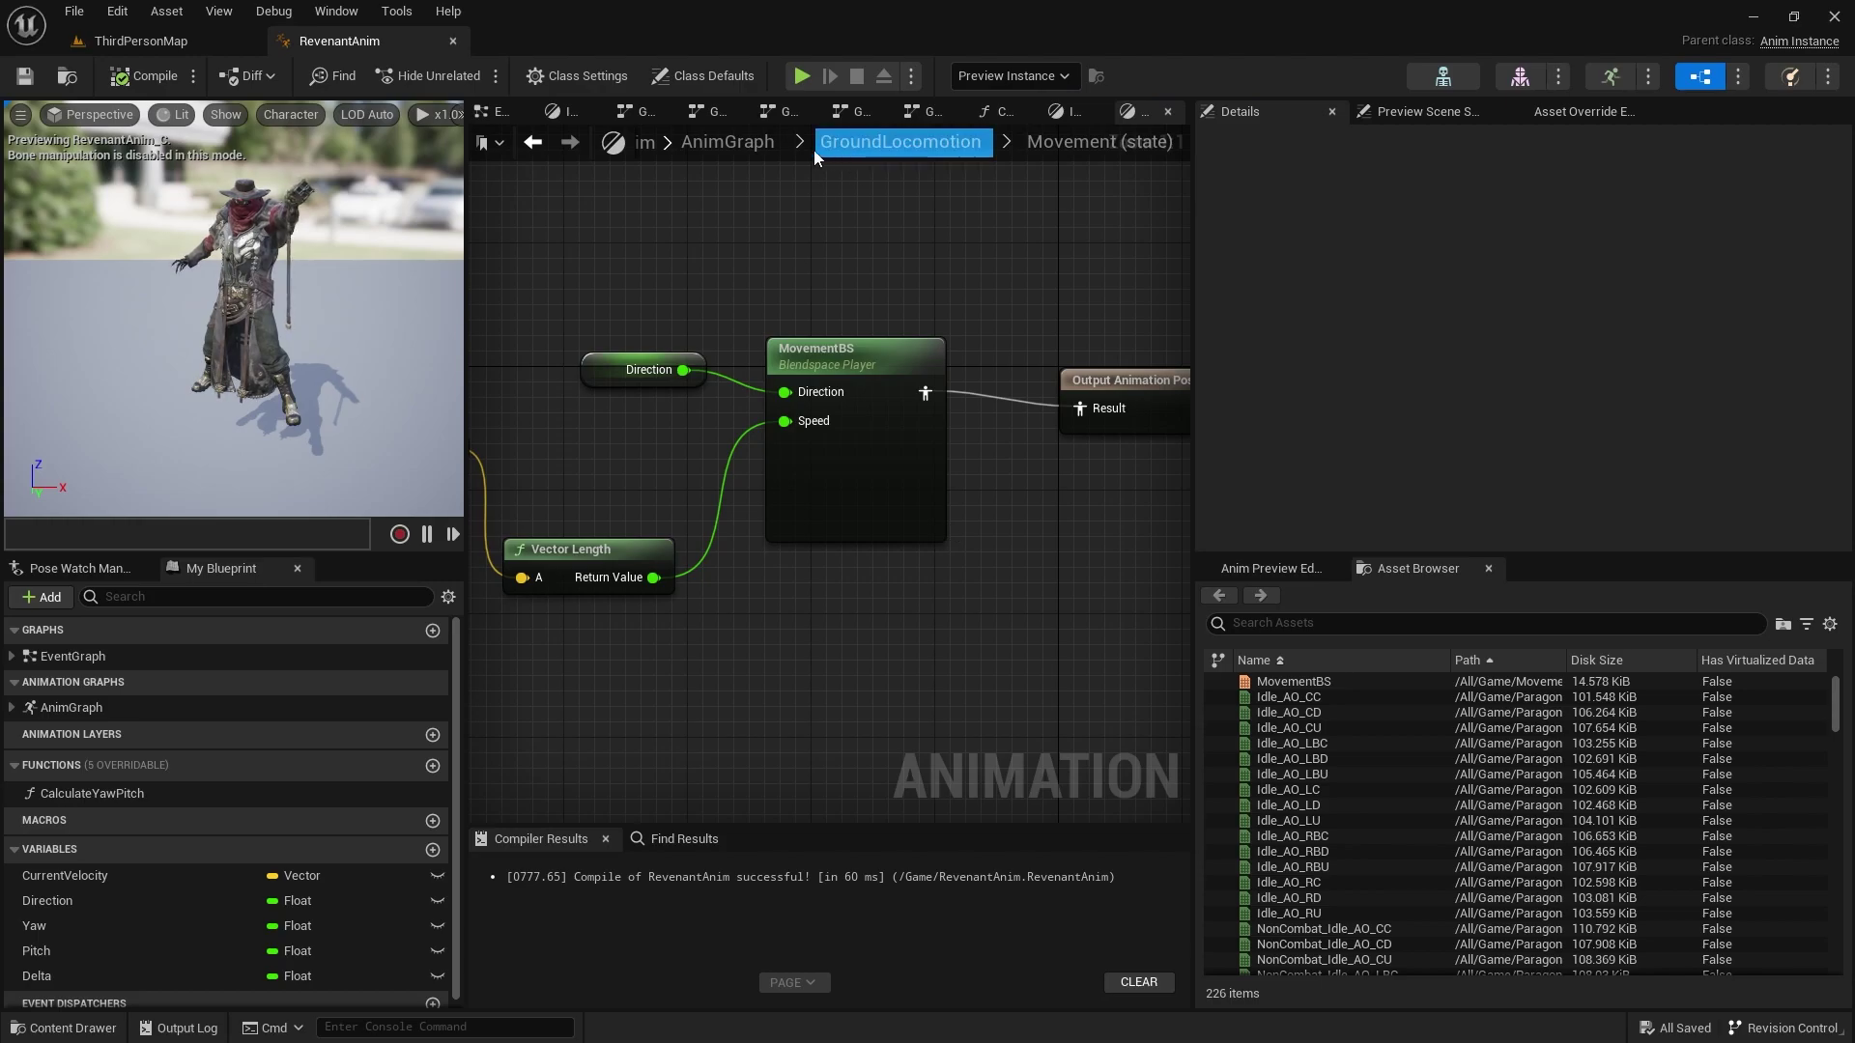
{"action": "left_click", "coordinate": [752, 145]}
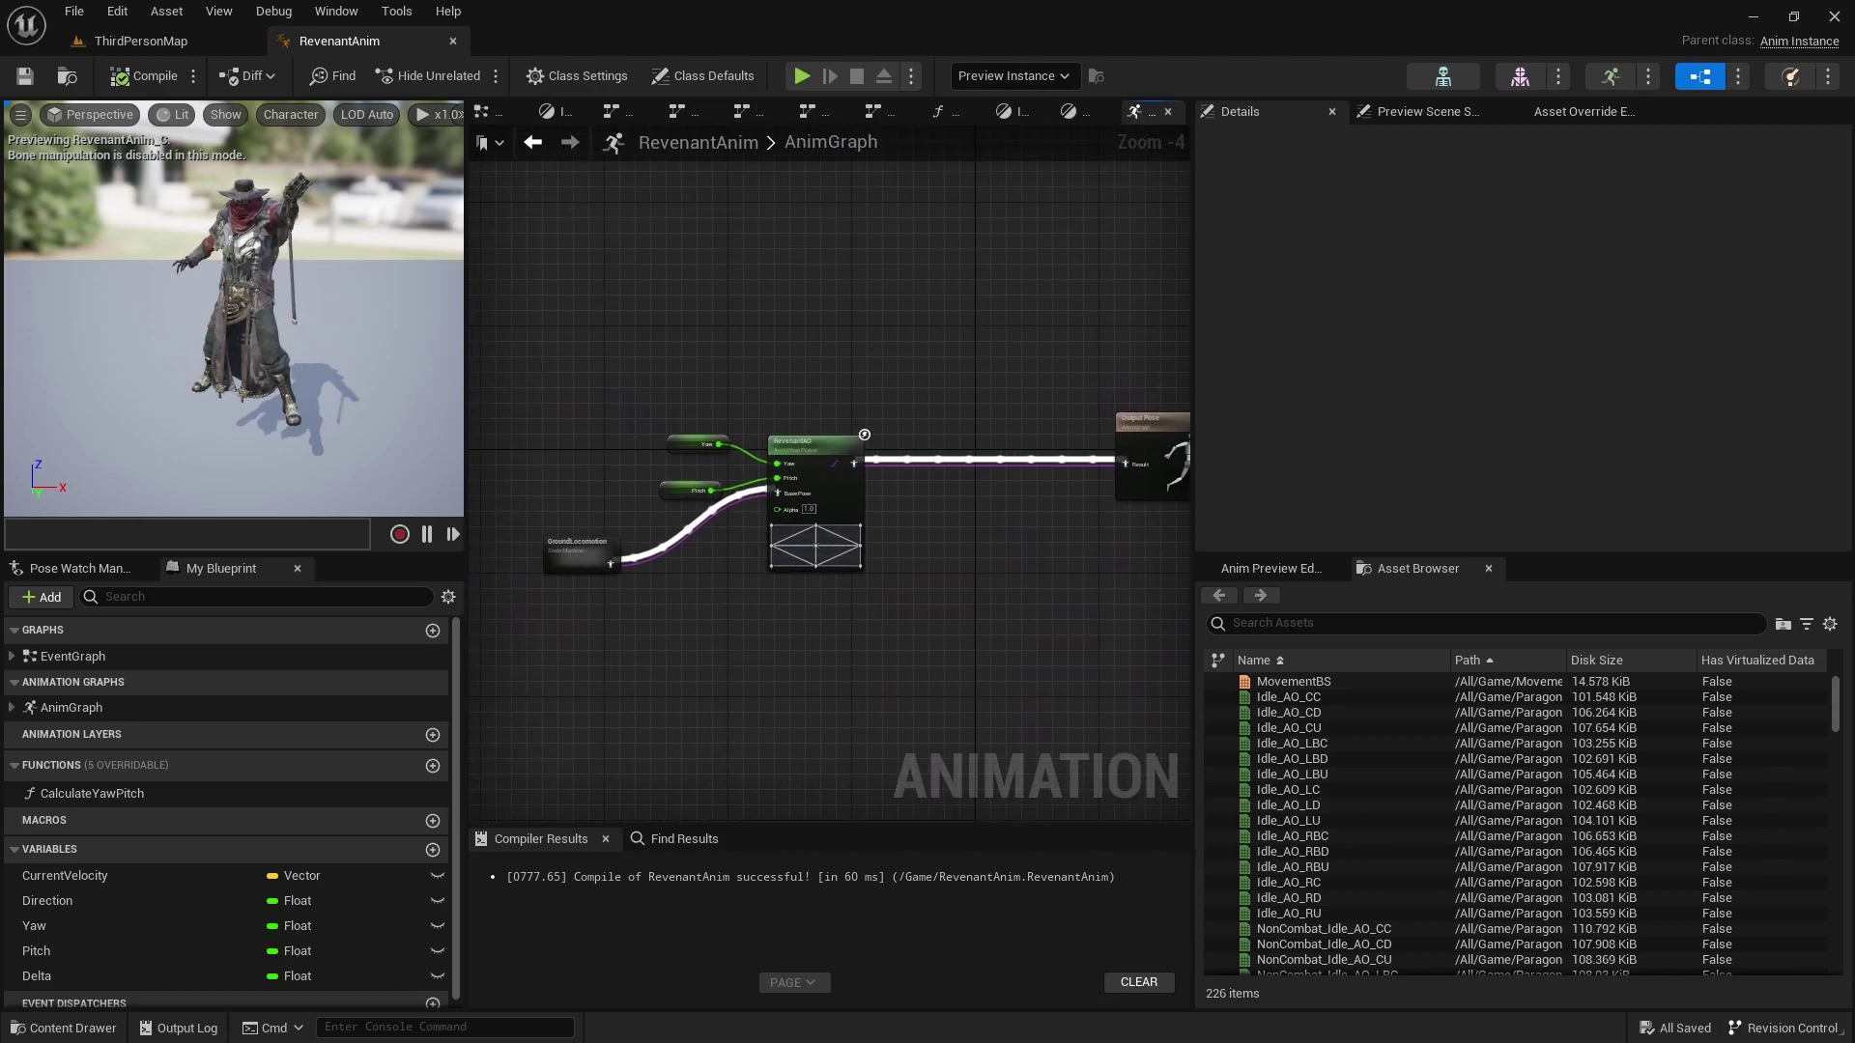
- Nudge the GroundLocomotion node in the AnimGraph and inspect the chain through RevenantAO to Output Pose
{"action": "scroll", "coordinate": [825, 530], "scroll_direction": "up", "scroll_amount": 3}
{"action": "left_click_drag", "start_coordinate": [715, 550], "coordinate": [741, 577]}
{"action": "right_click_drag", "start_coordinate": [941, 558], "coordinate": [587, 575]}
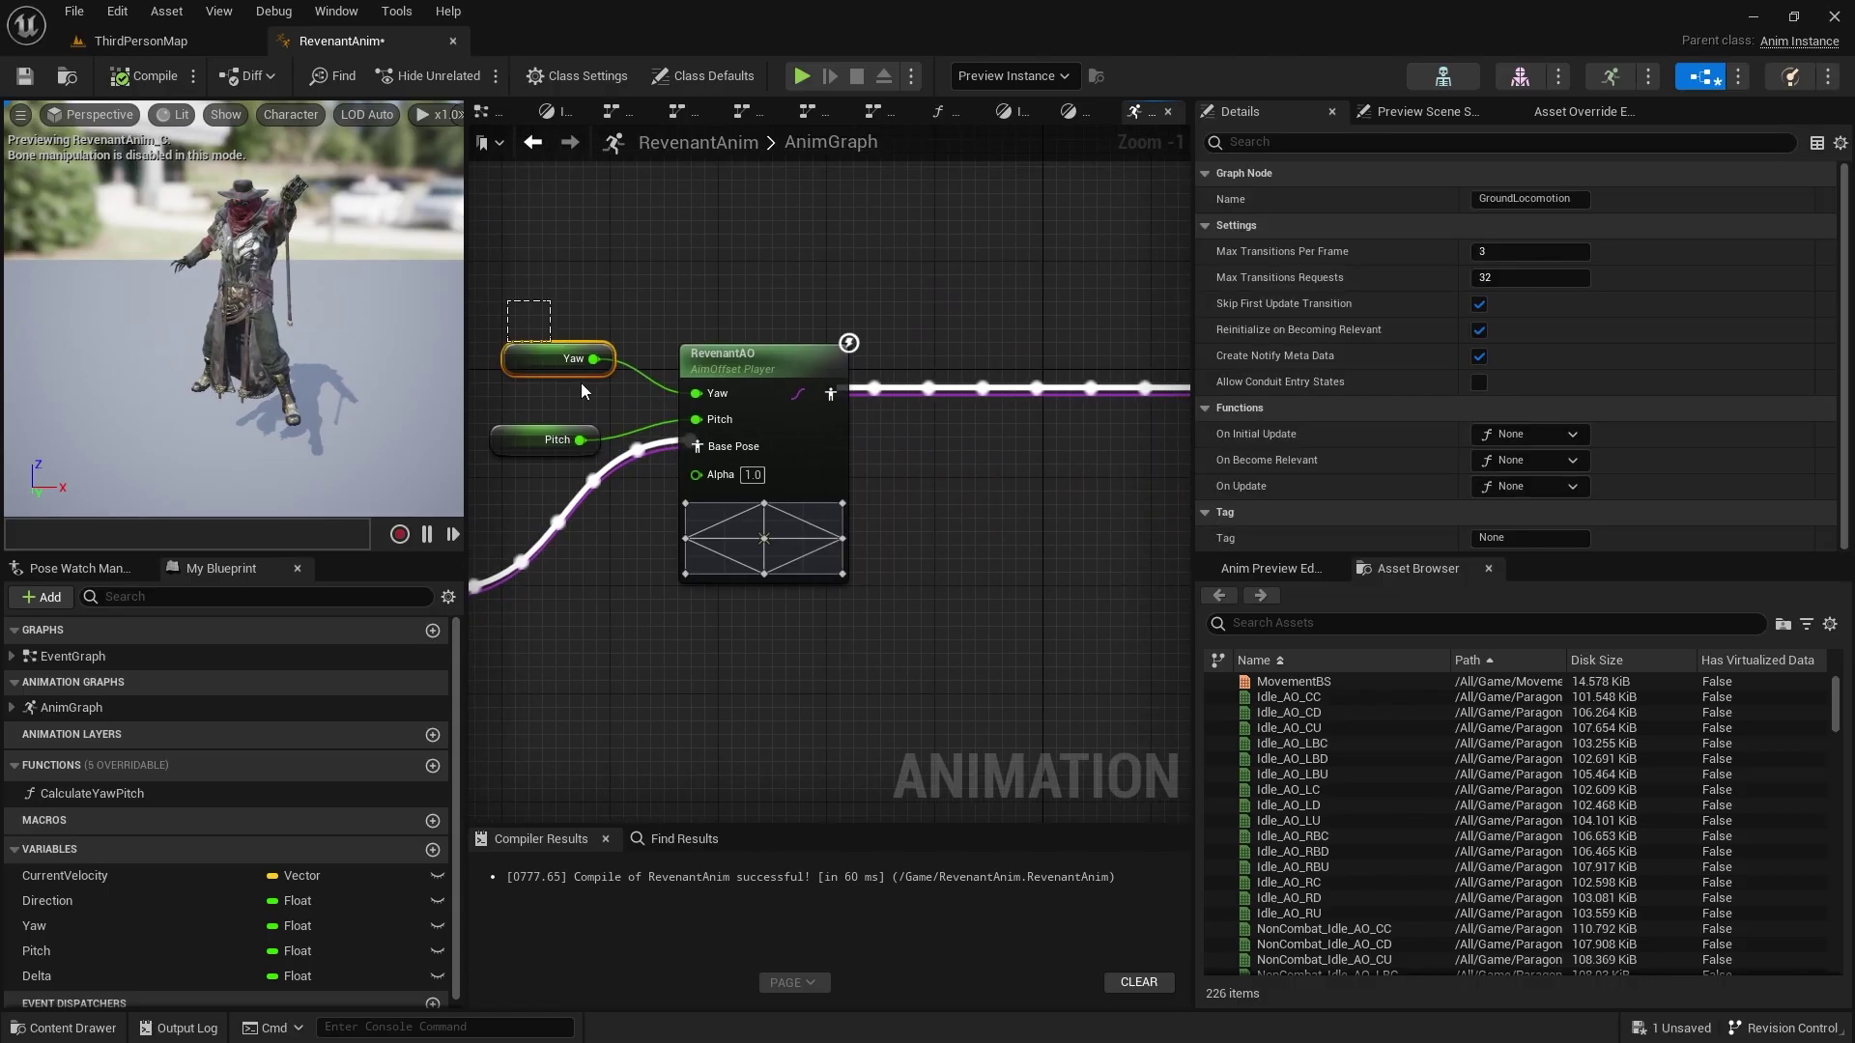
{"action": "left_click_drag", "start_coordinate": [582, 382], "coordinate": [865, 645]}
{"action": "right_click_drag", "start_coordinate": [1114, 466], "coordinate": [983, 371]}
{"action": "left_click", "coordinate": [930, 294]}
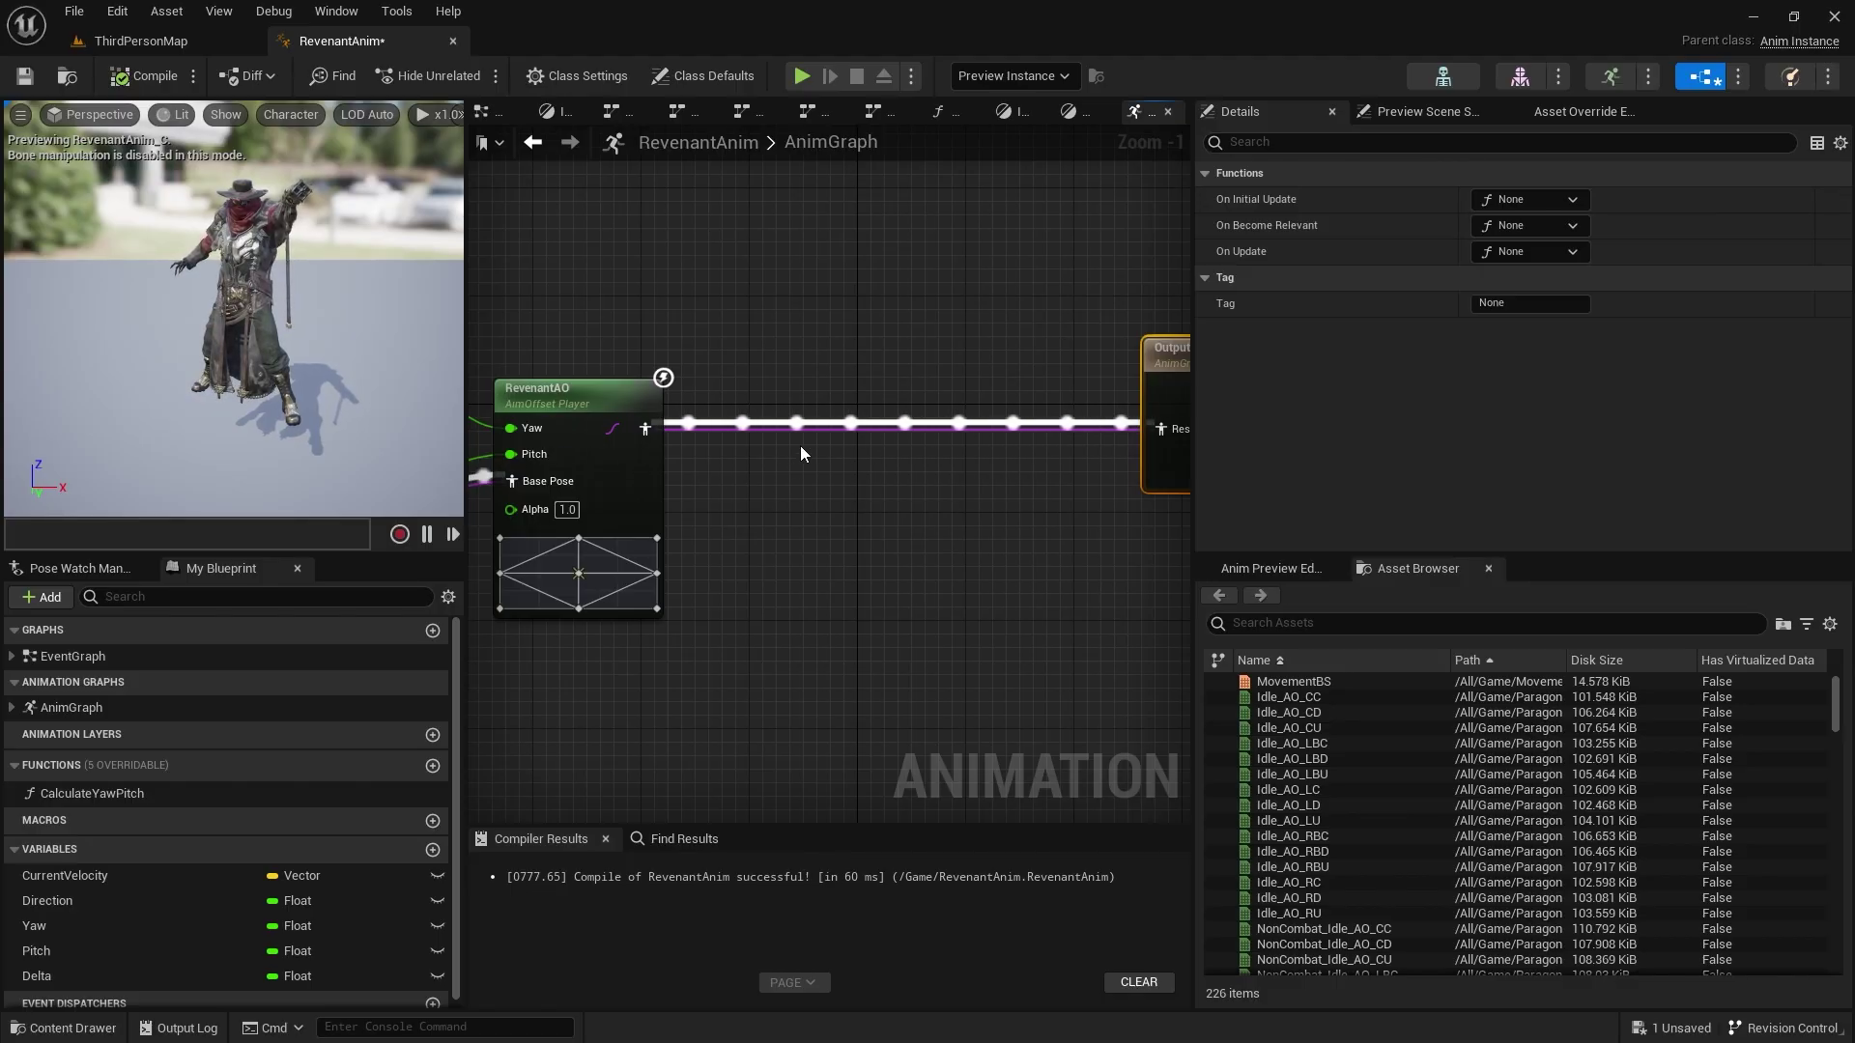
- Add a Slot 'DefaultSlot' montage node and wire it between the RevenantAO aim offset and the Output Pose result
{"action": "right_click", "coordinate": [756, 471]}
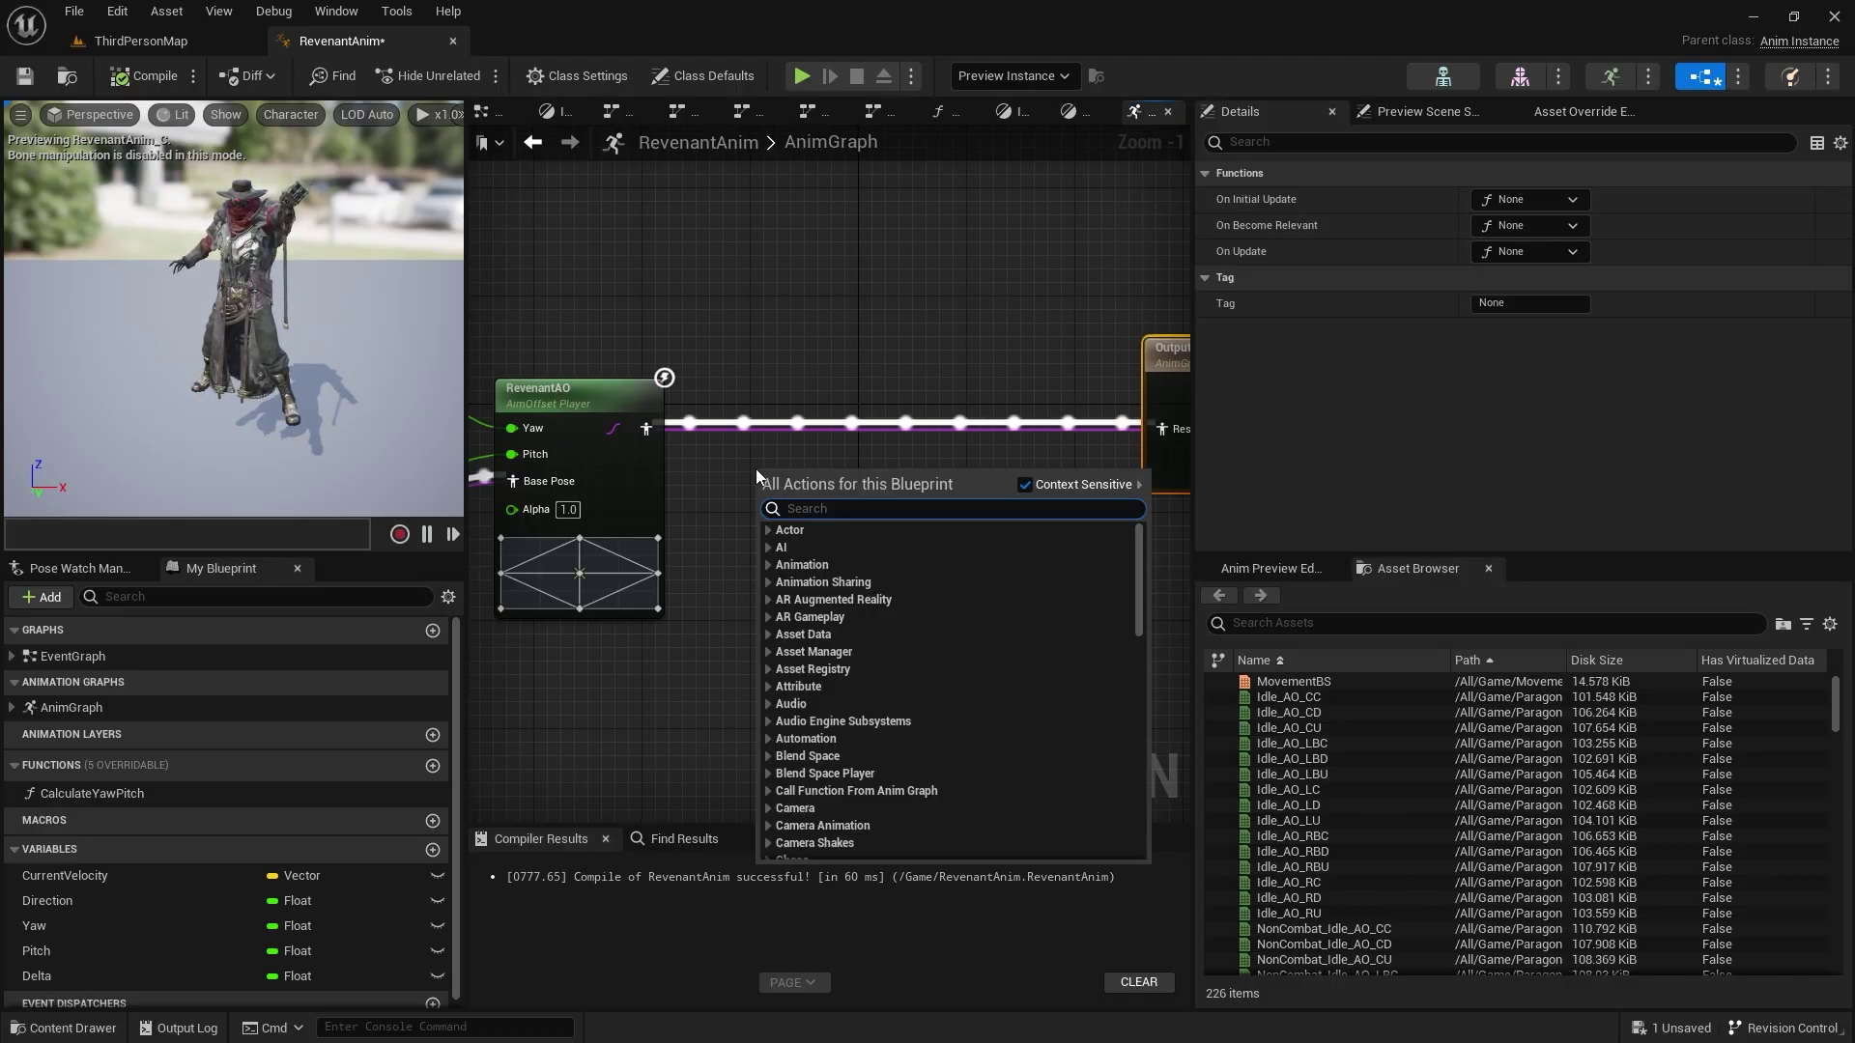
{"action": "type", "text": "slot"}
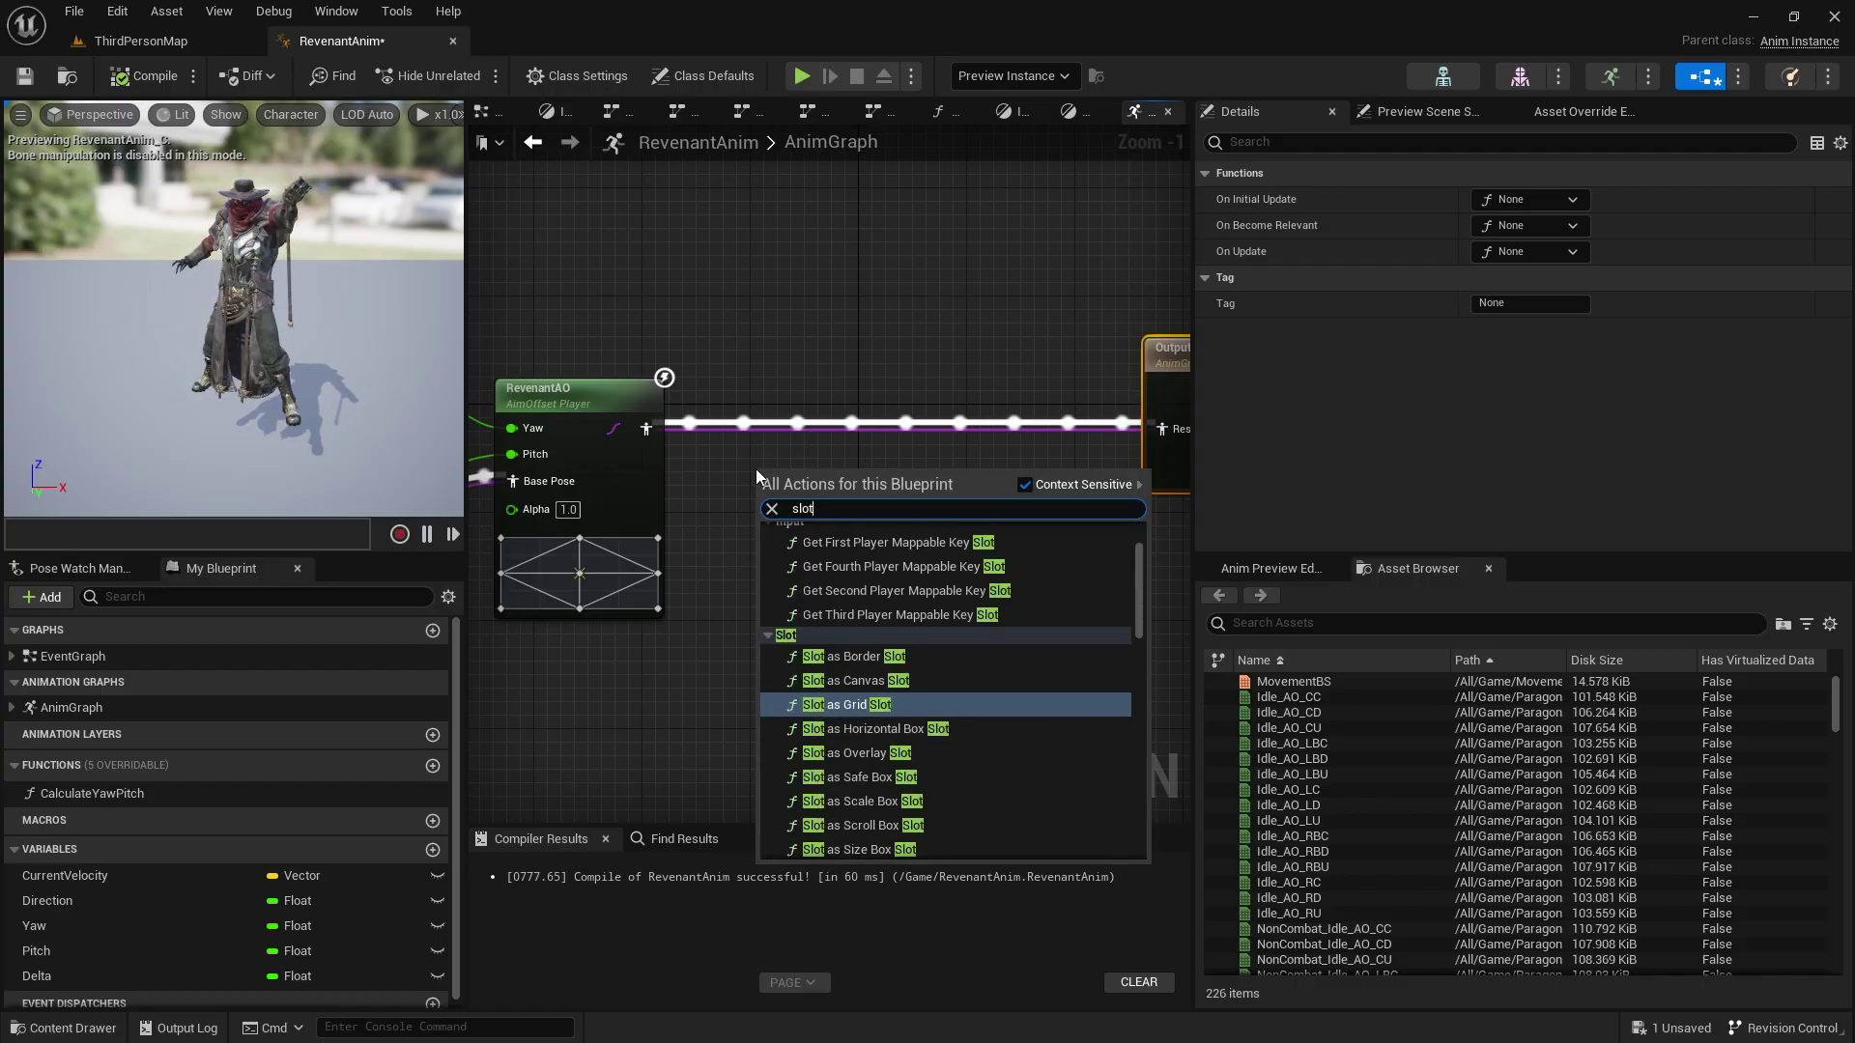
{"action": "type", "text": " default"}
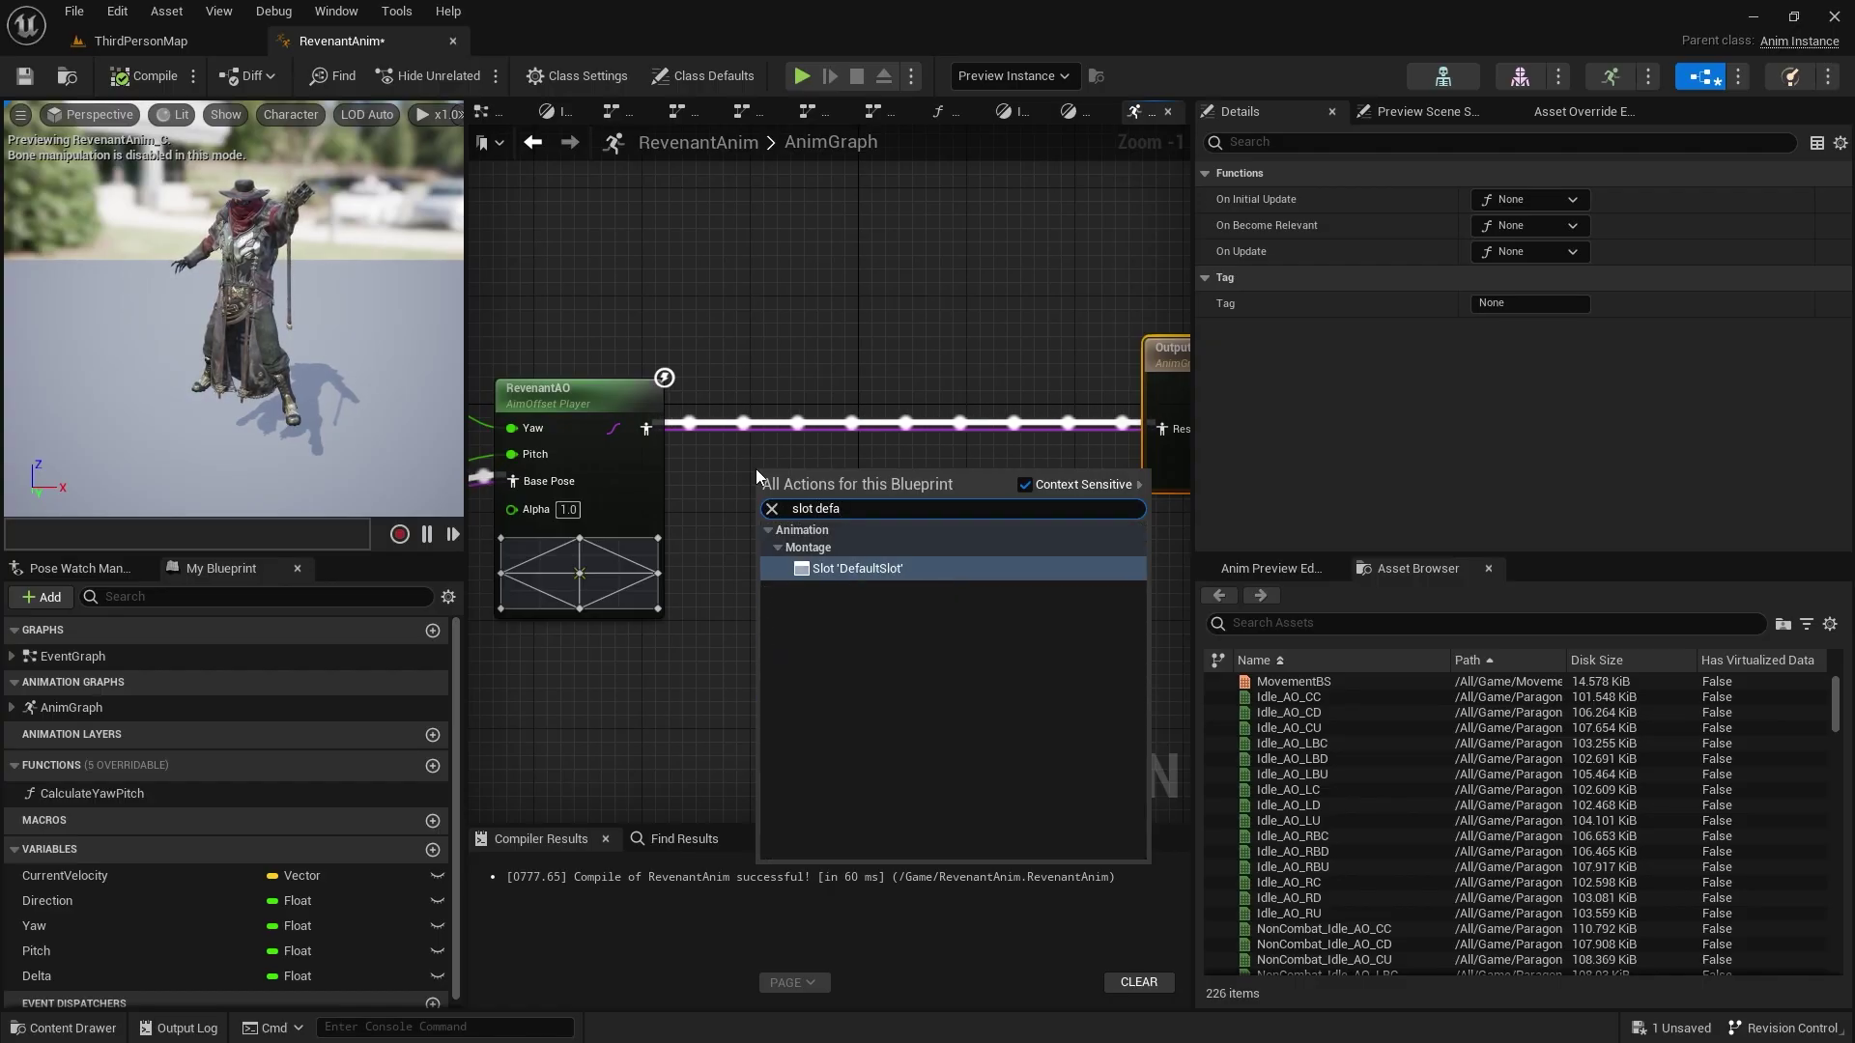
{"action": "key", "text": "Return"}
{"action": "left_click_drag", "start_coordinate": [852, 460], "coordinate": [901, 384]}
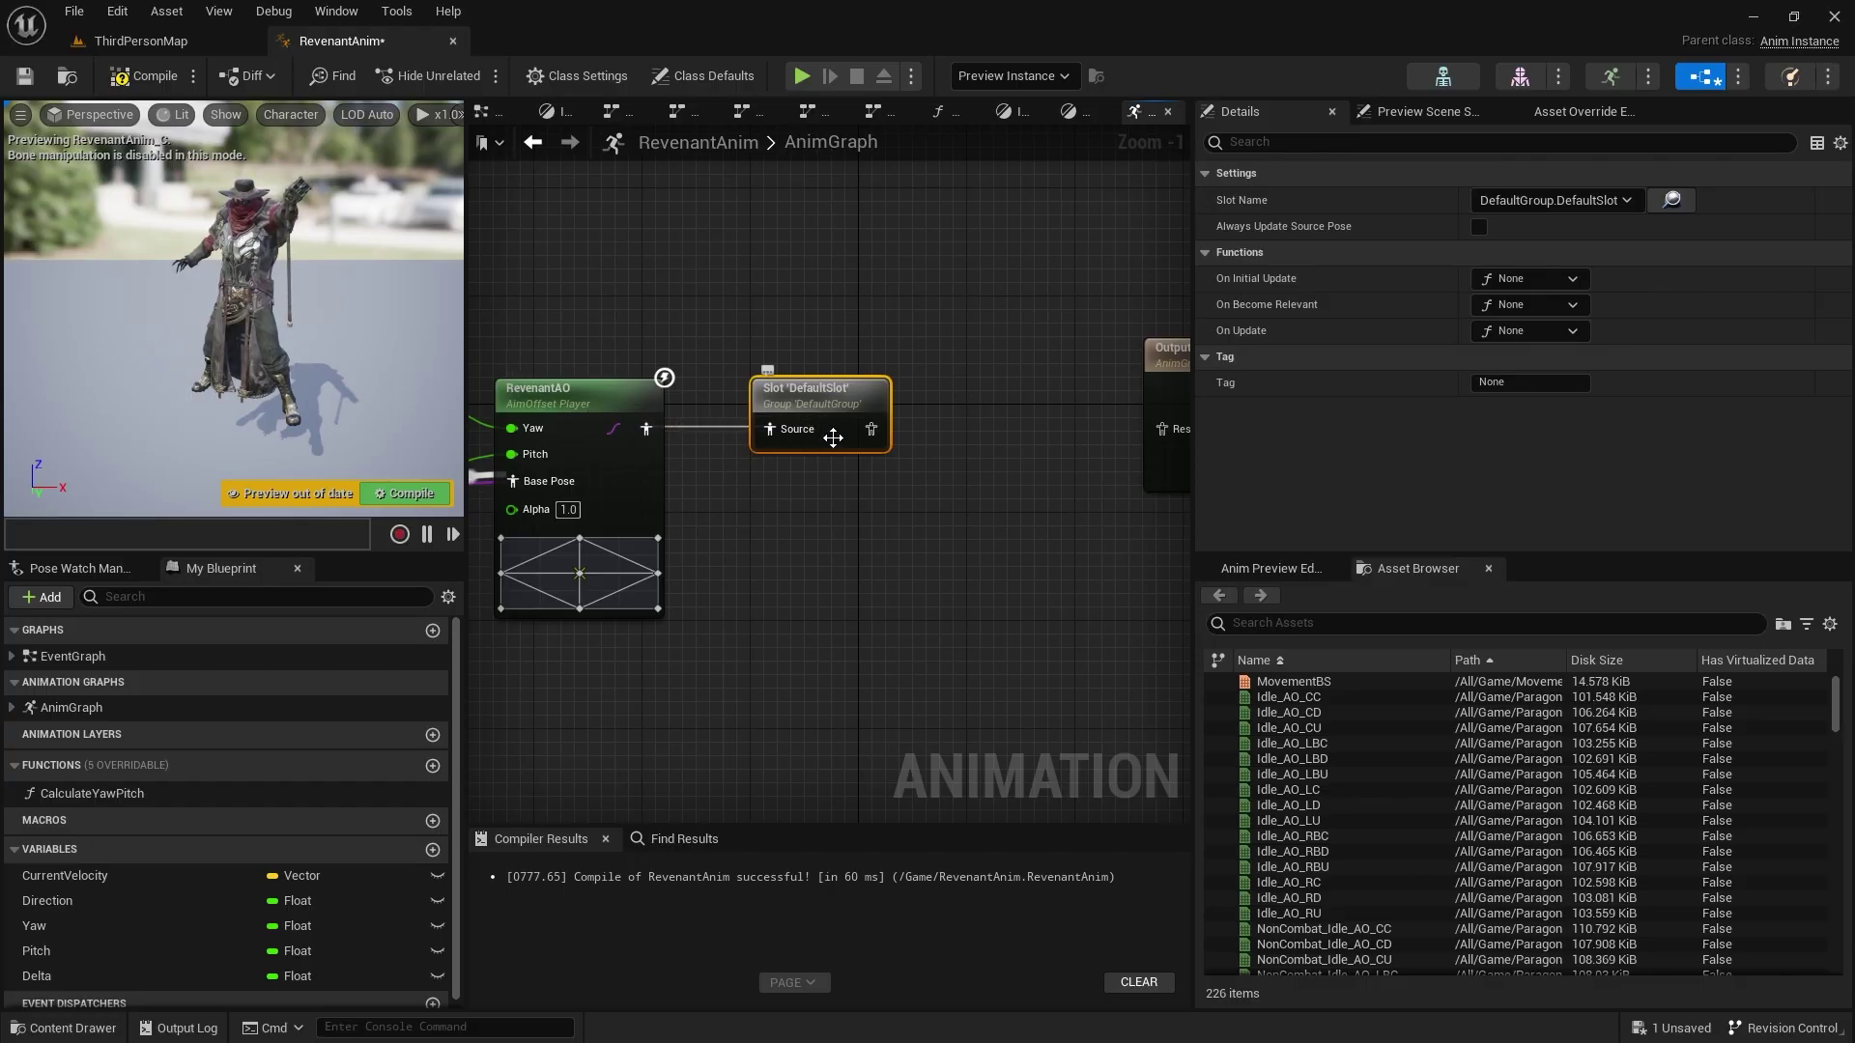
{"action": "right_click_drag", "start_coordinate": [964, 441], "coordinate": [746, 423]}
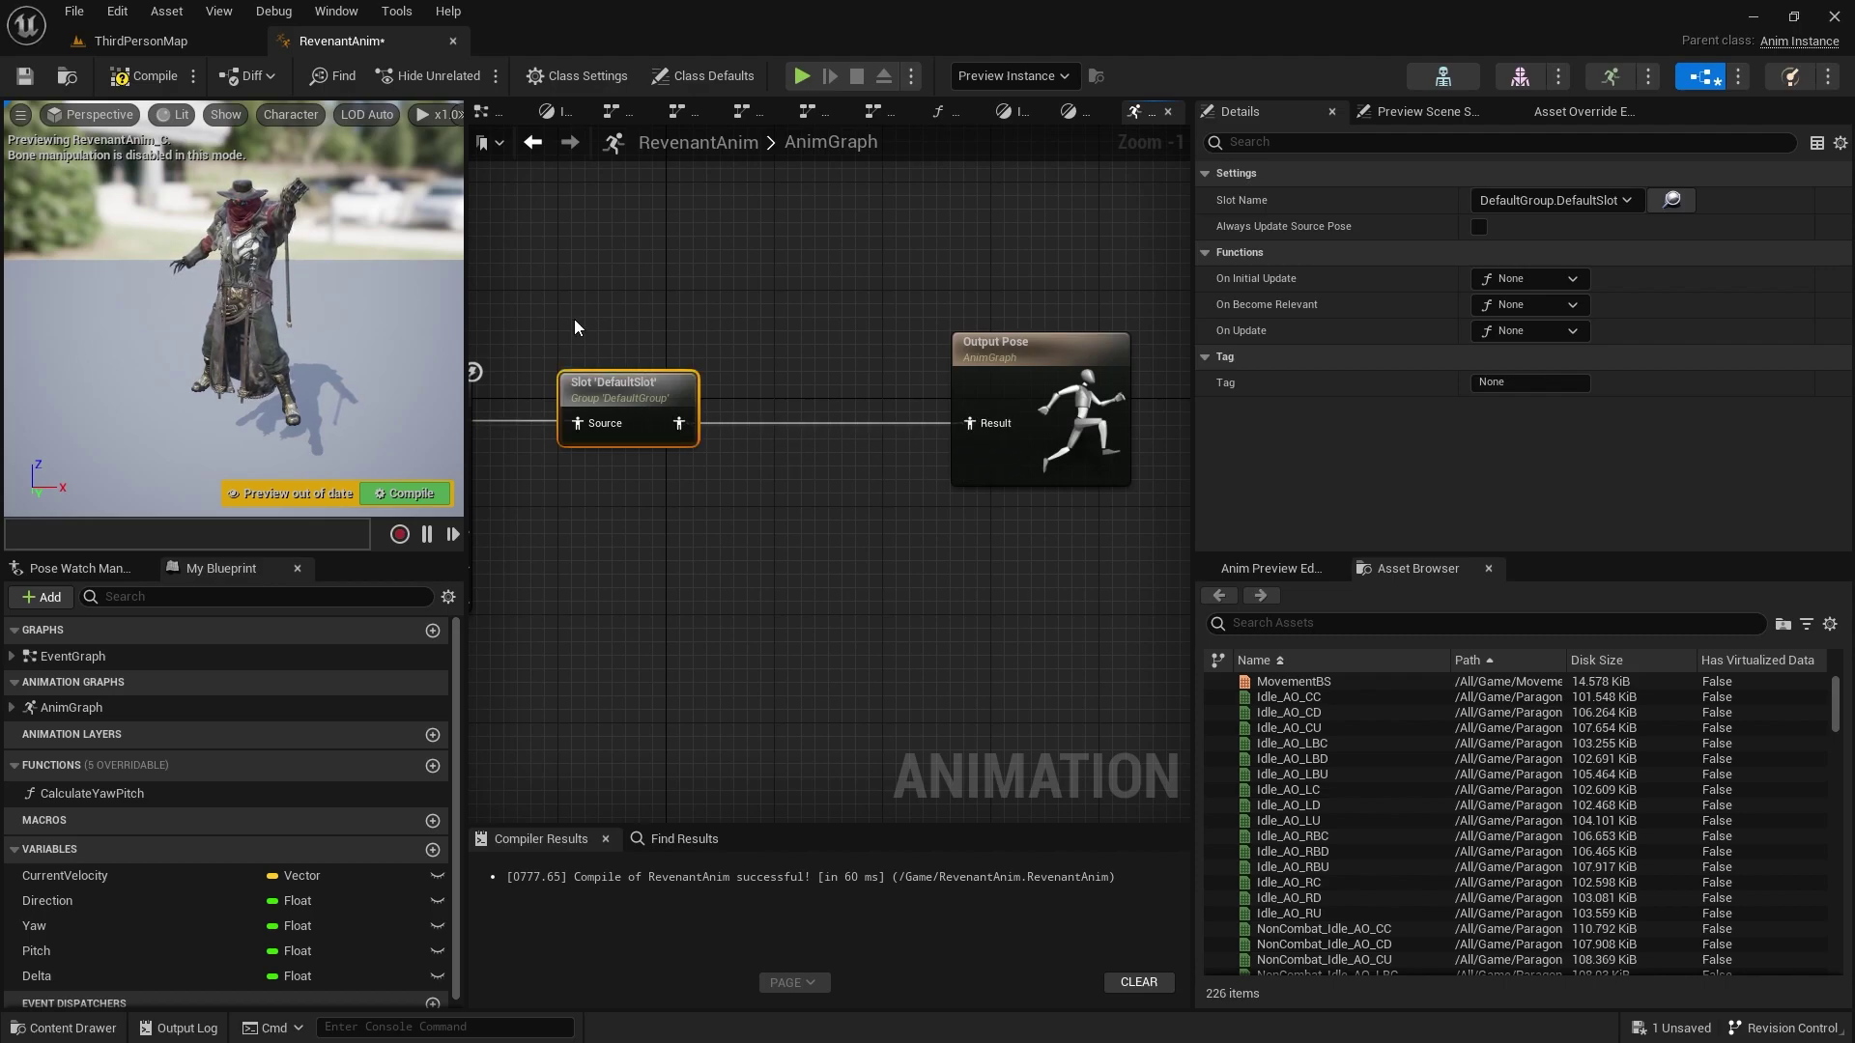
{"action": "left_click_drag", "start_coordinate": [728, 461], "coordinate": [732, 493]}
{"action": "right_click_drag", "start_coordinate": [700, 431], "coordinate": [963, 425]}
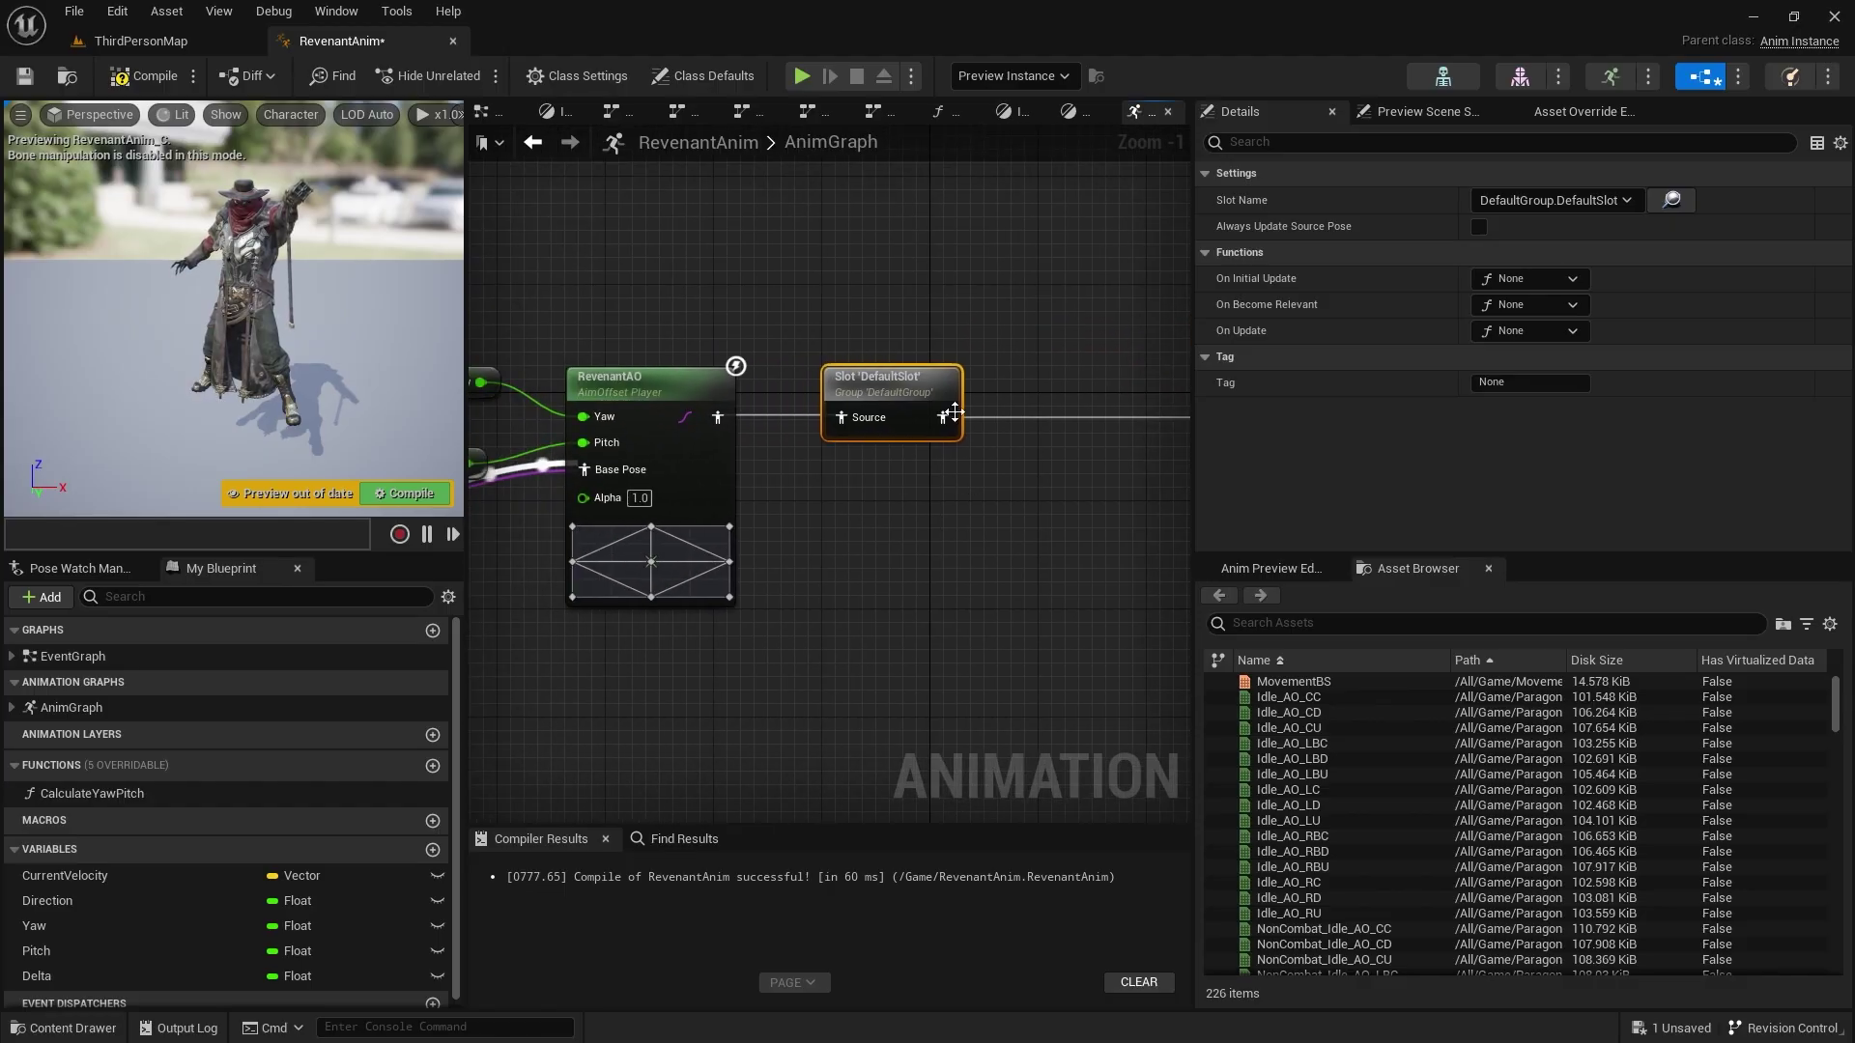
- Browse the project content to ParagonRevenant > Characters > Heroes > Revenant > Animations
{"action": "left_click", "coordinate": [70, 1028]}
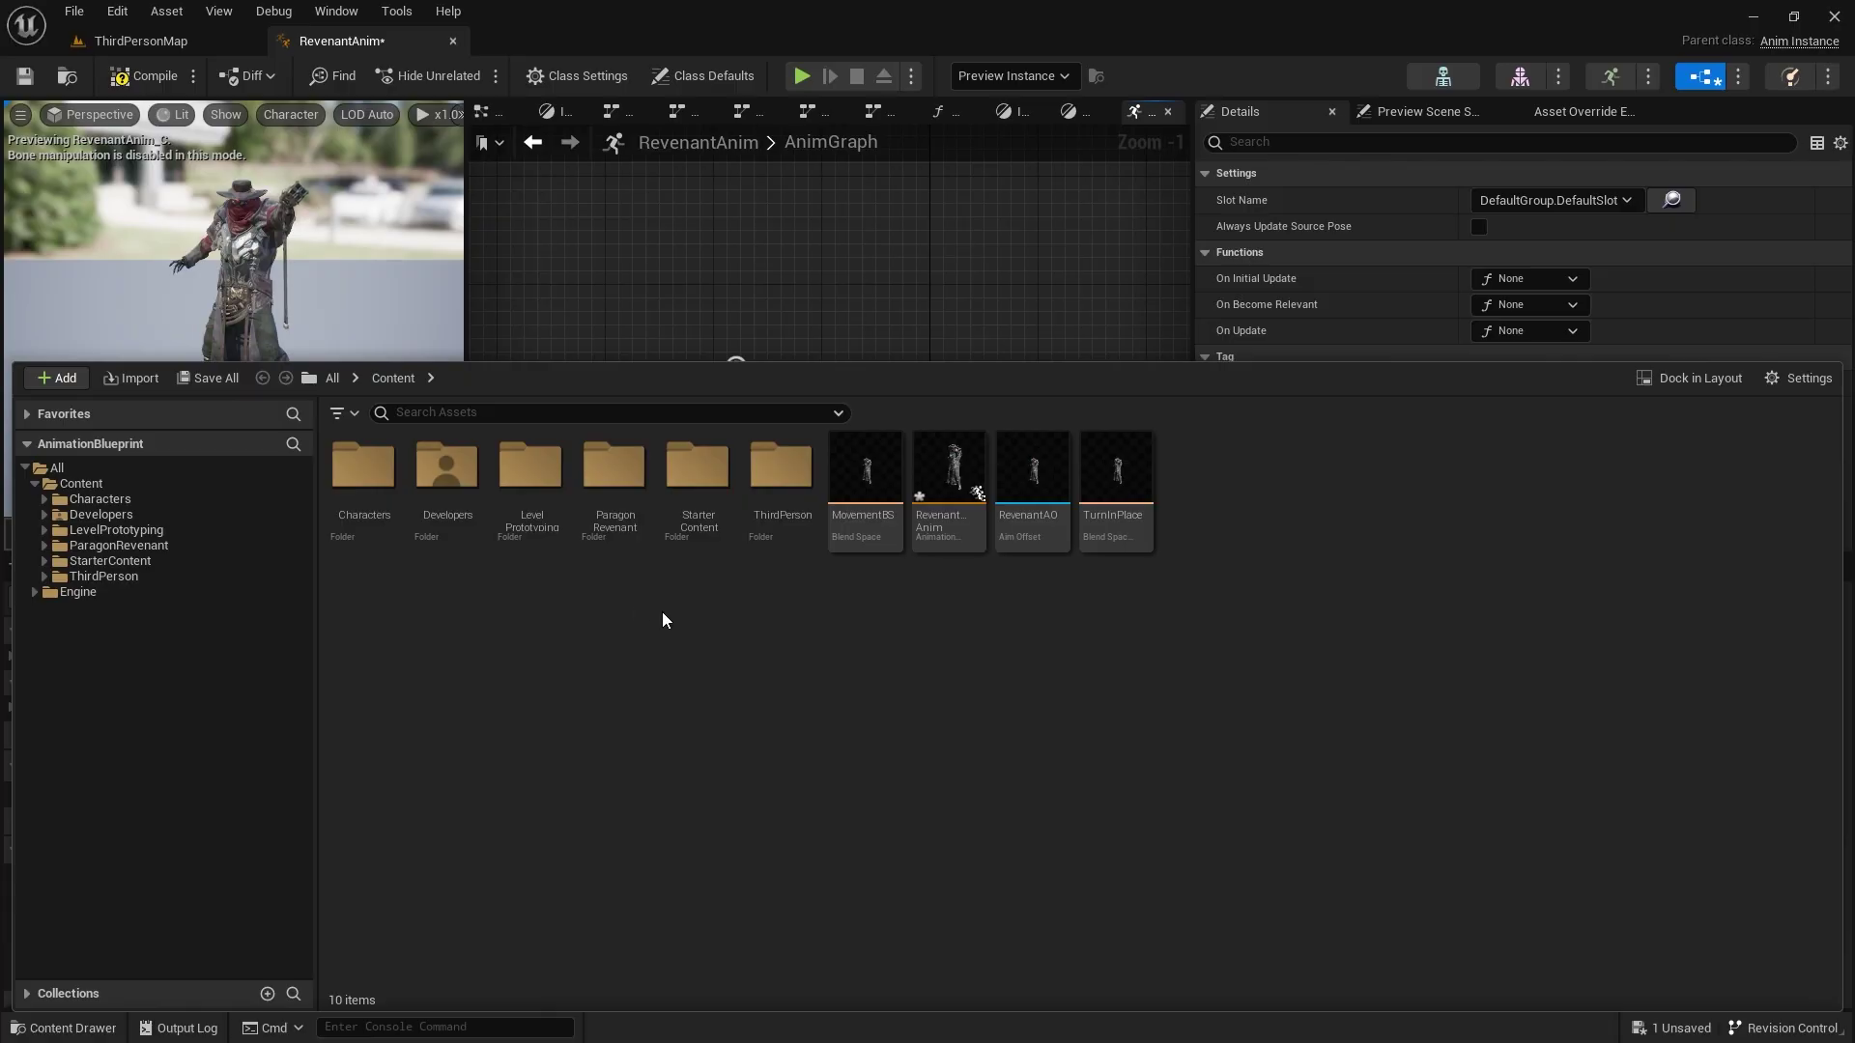
{"action": "double_click", "coordinate": [607, 501]}
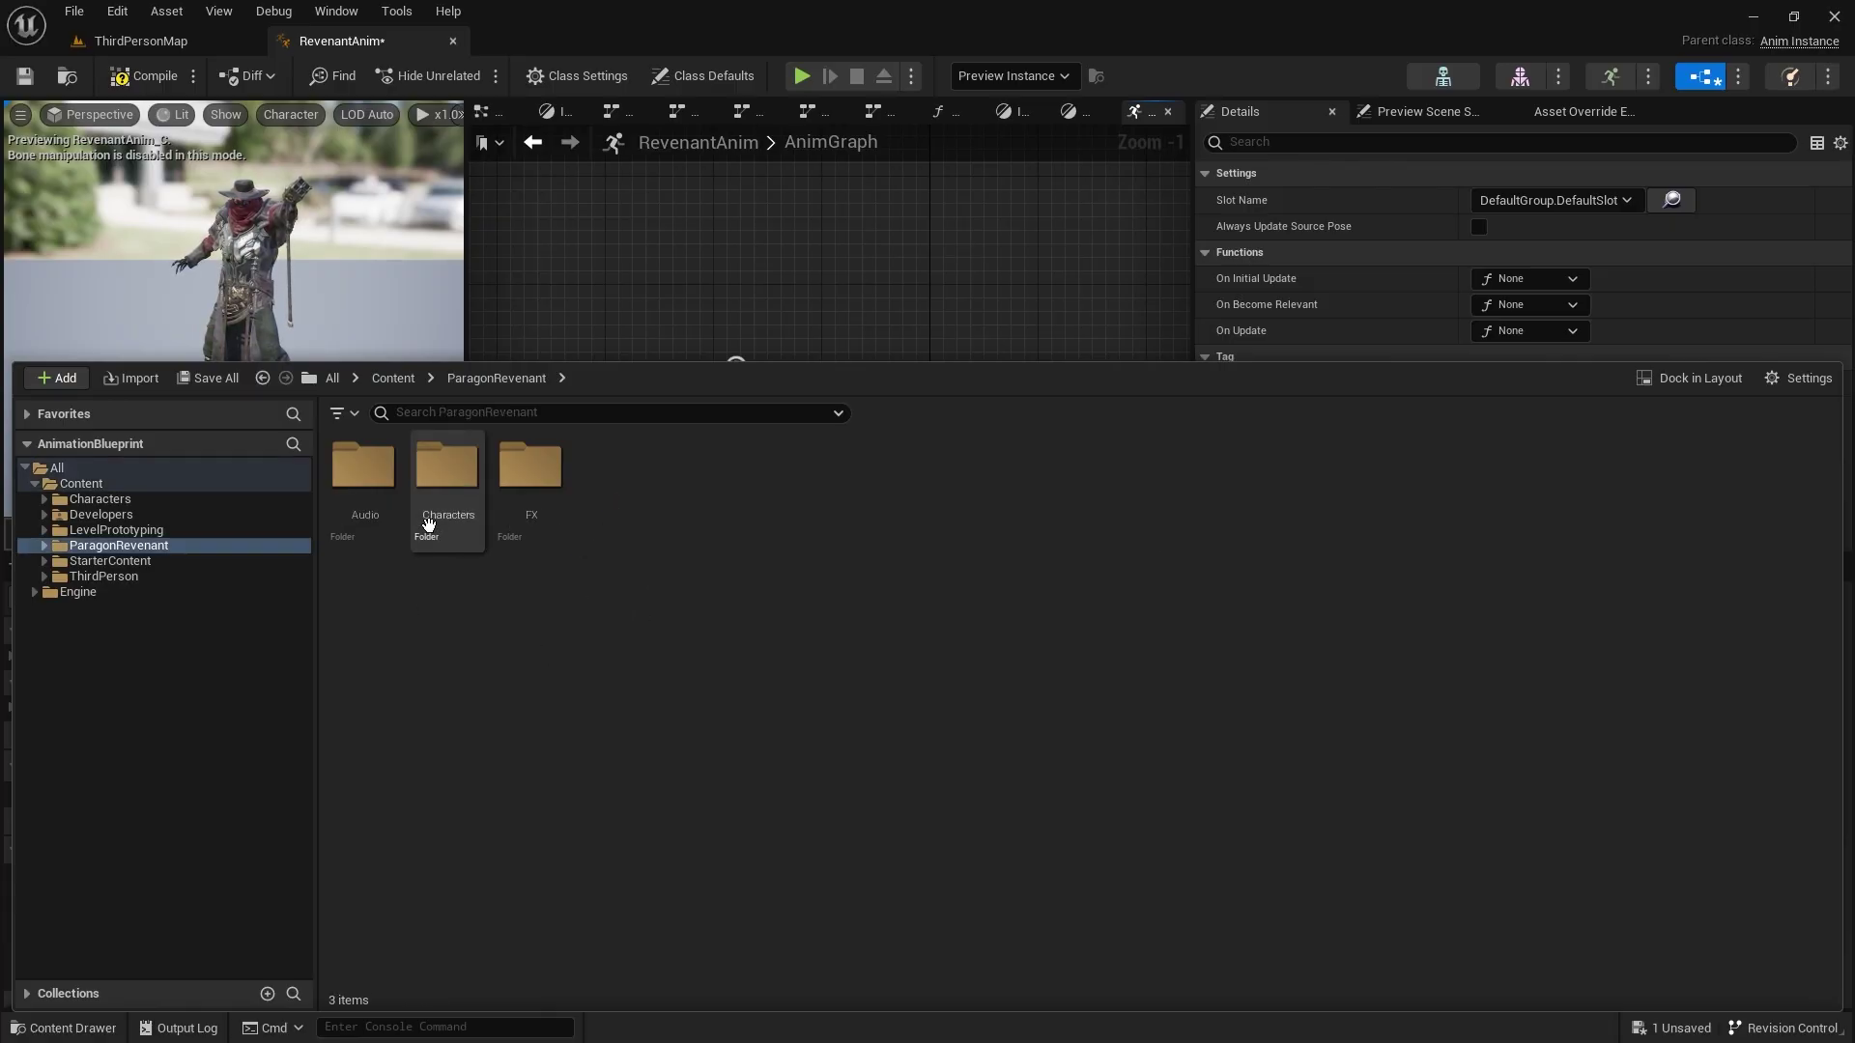
{"action": "double_click", "coordinate": [434, 468]}
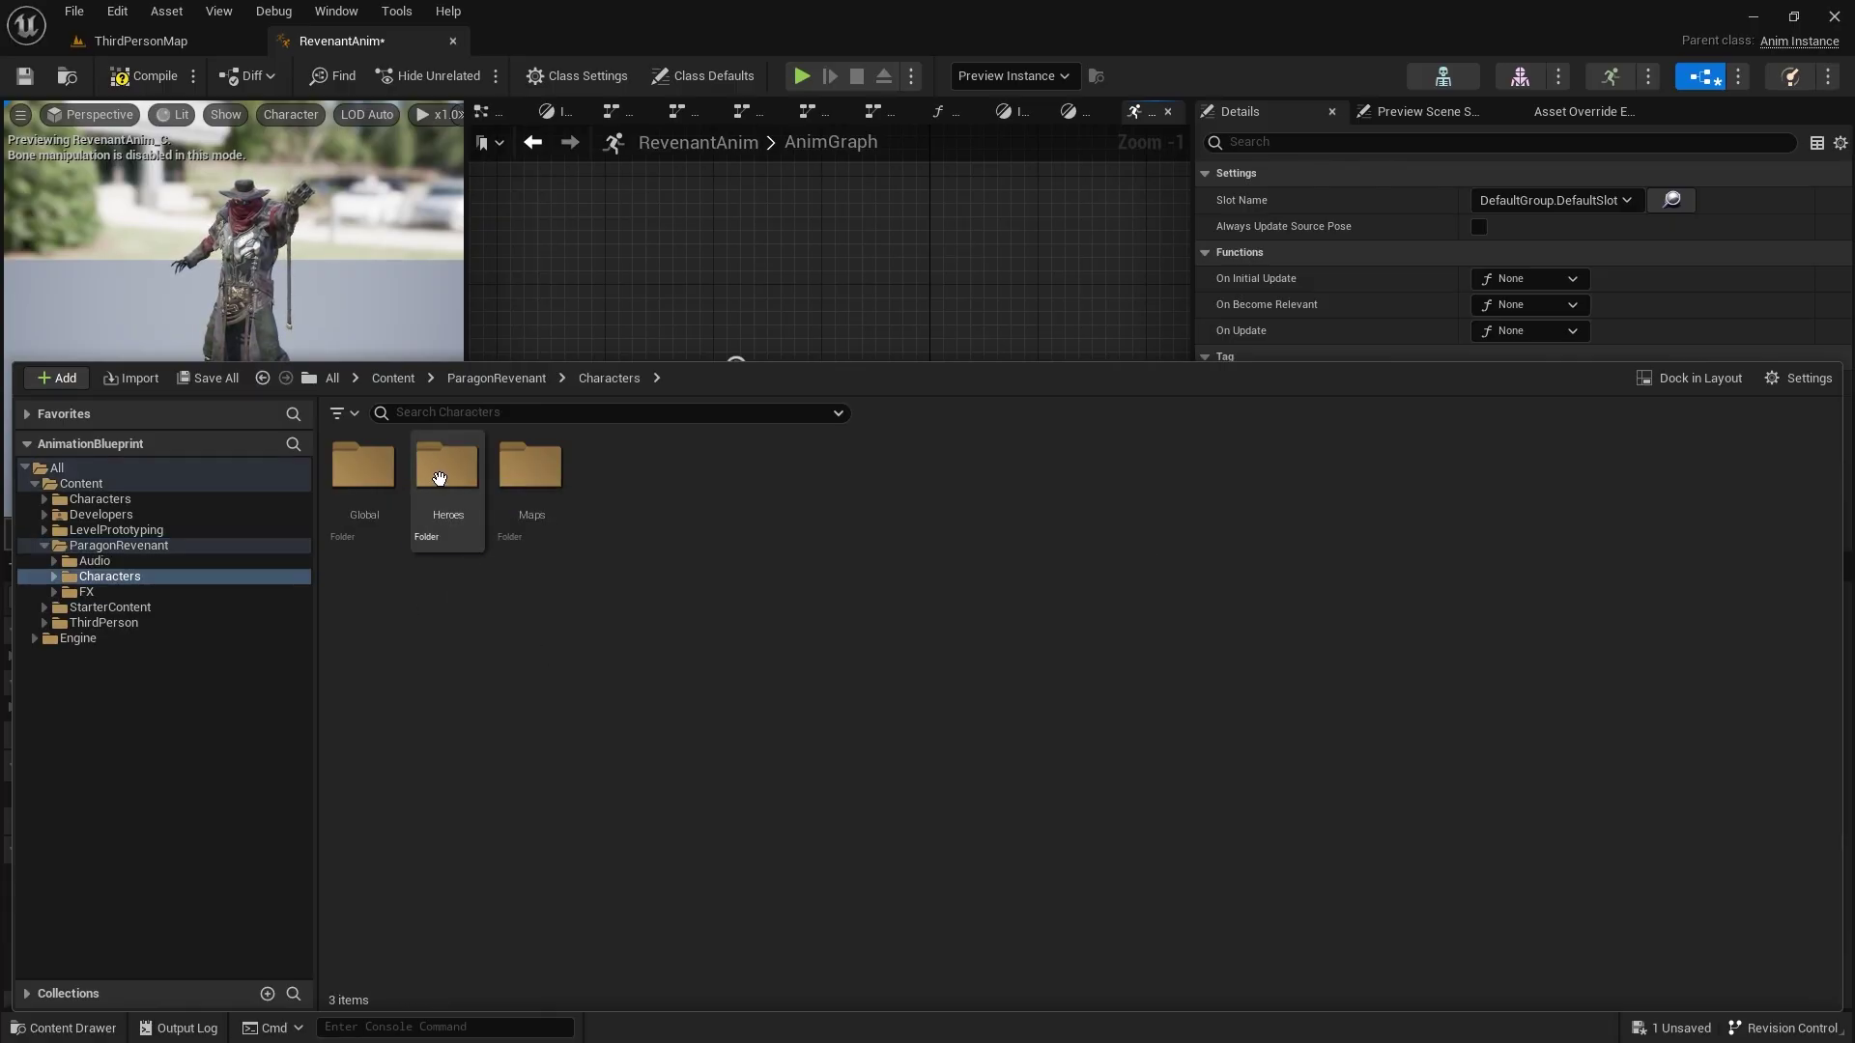
{"action": "double_click", "coordinate": [439, 479]}
{"action": "double_click", "coordinate": [362, 473]}
{"action": "double_click", "coordinate": [365, 468]}
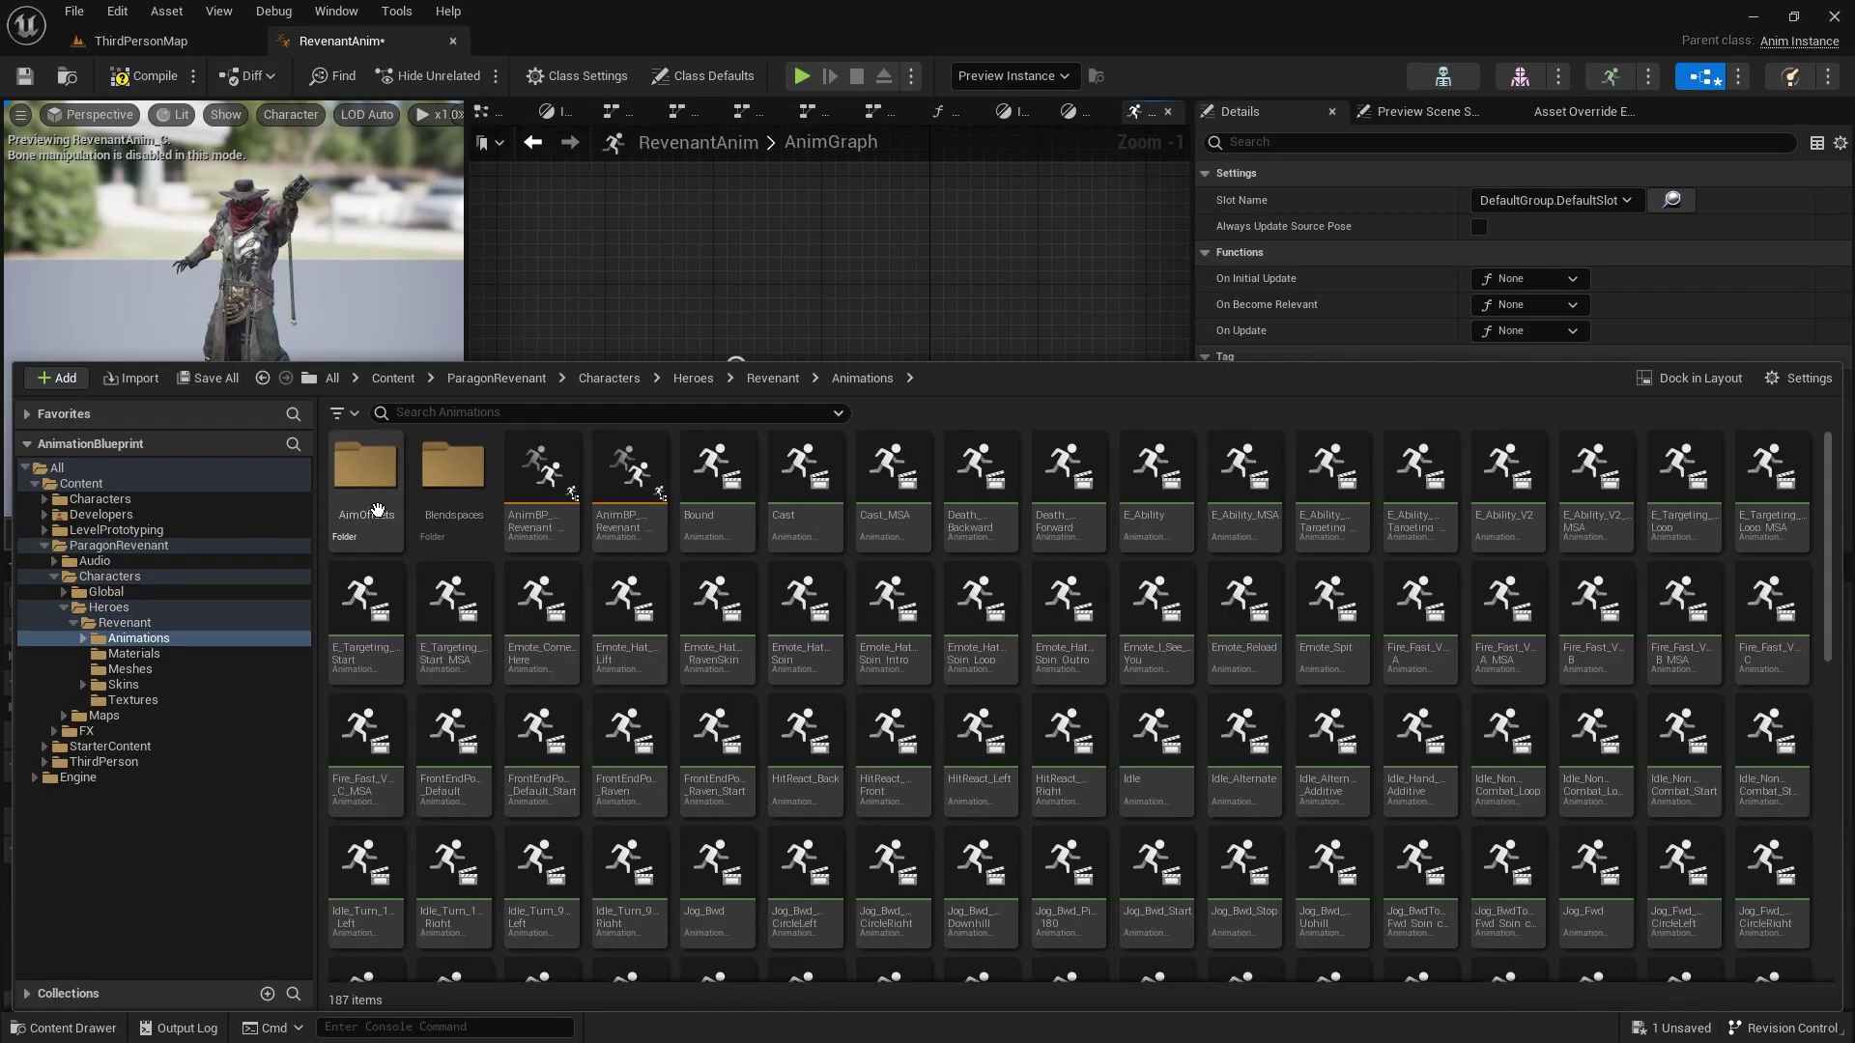
- Open the Primary_Fire_Med animation and compare it with the existing Primary_Fire_Med_Montage
{"action": "scroll", "coordinate": [1188, 789], "scroll_direction": "down", "scroll_amount": 2}
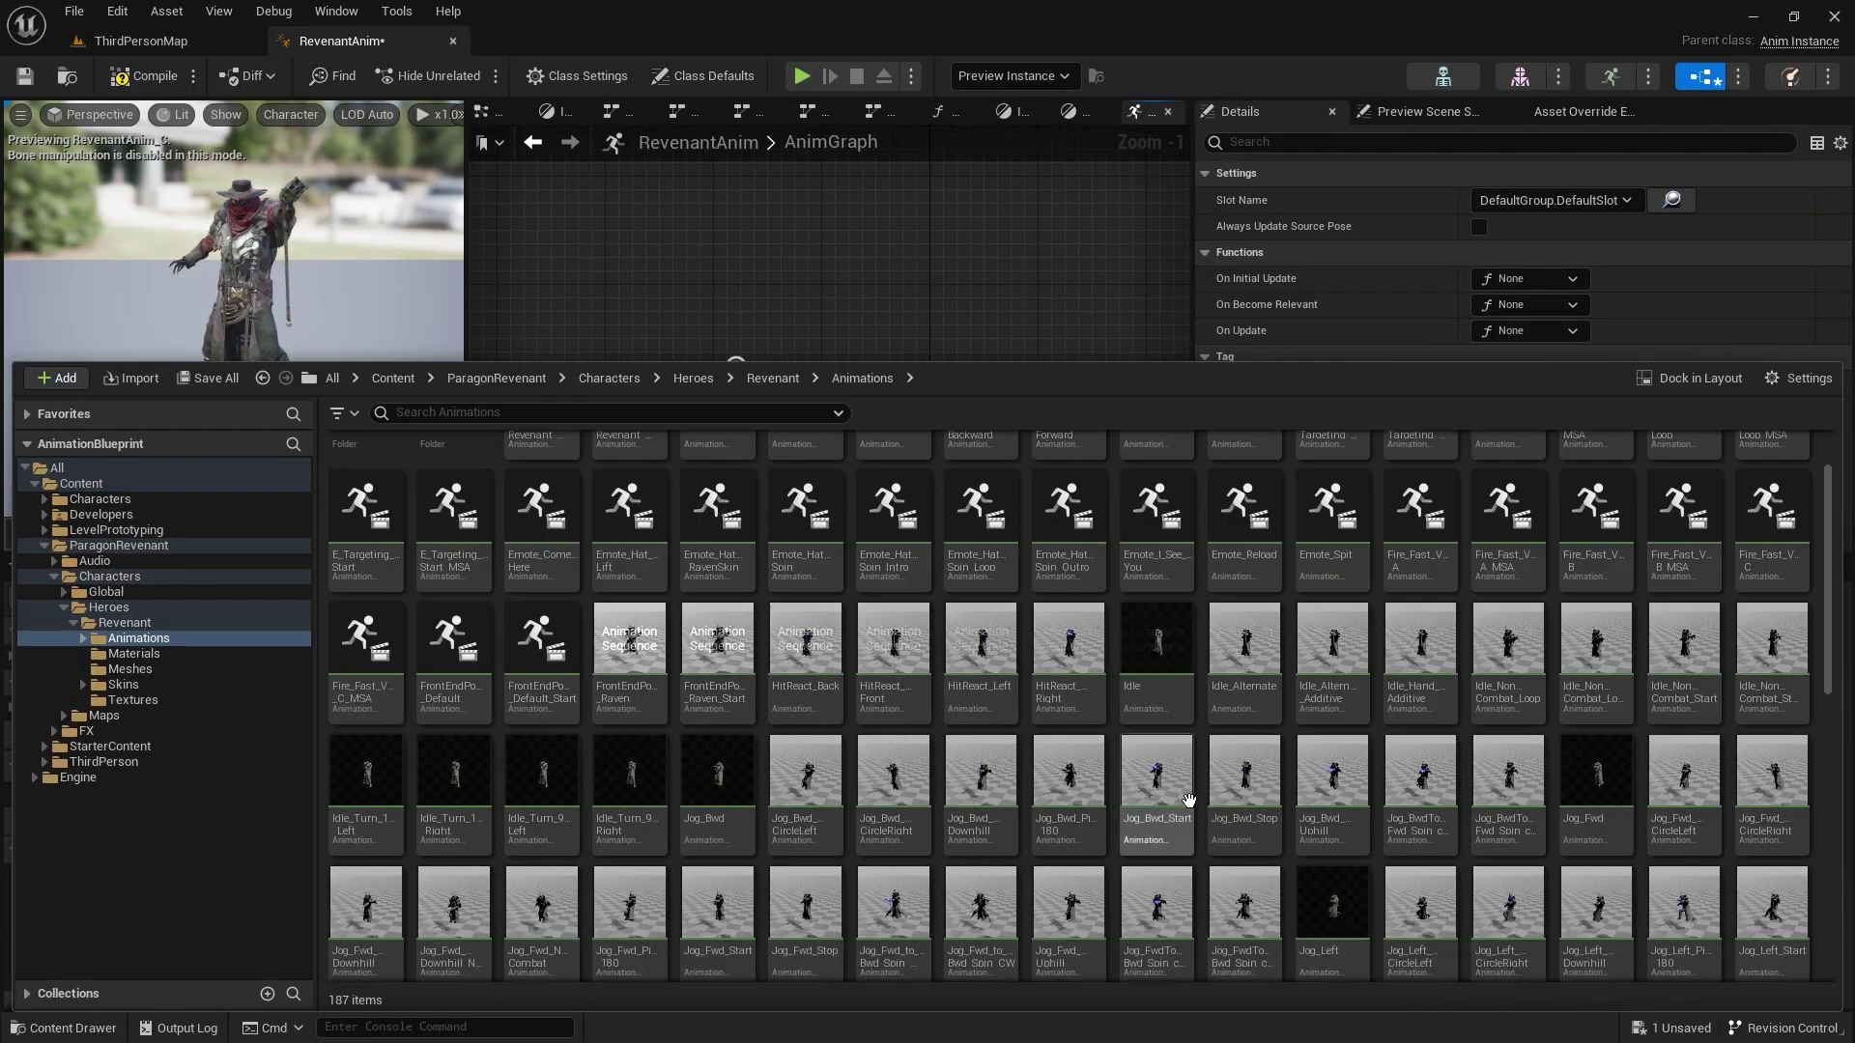
{"action": "scroll", "coordinate": [1187, 789], "scroll_direction": "down", "scroll_amount": 3}
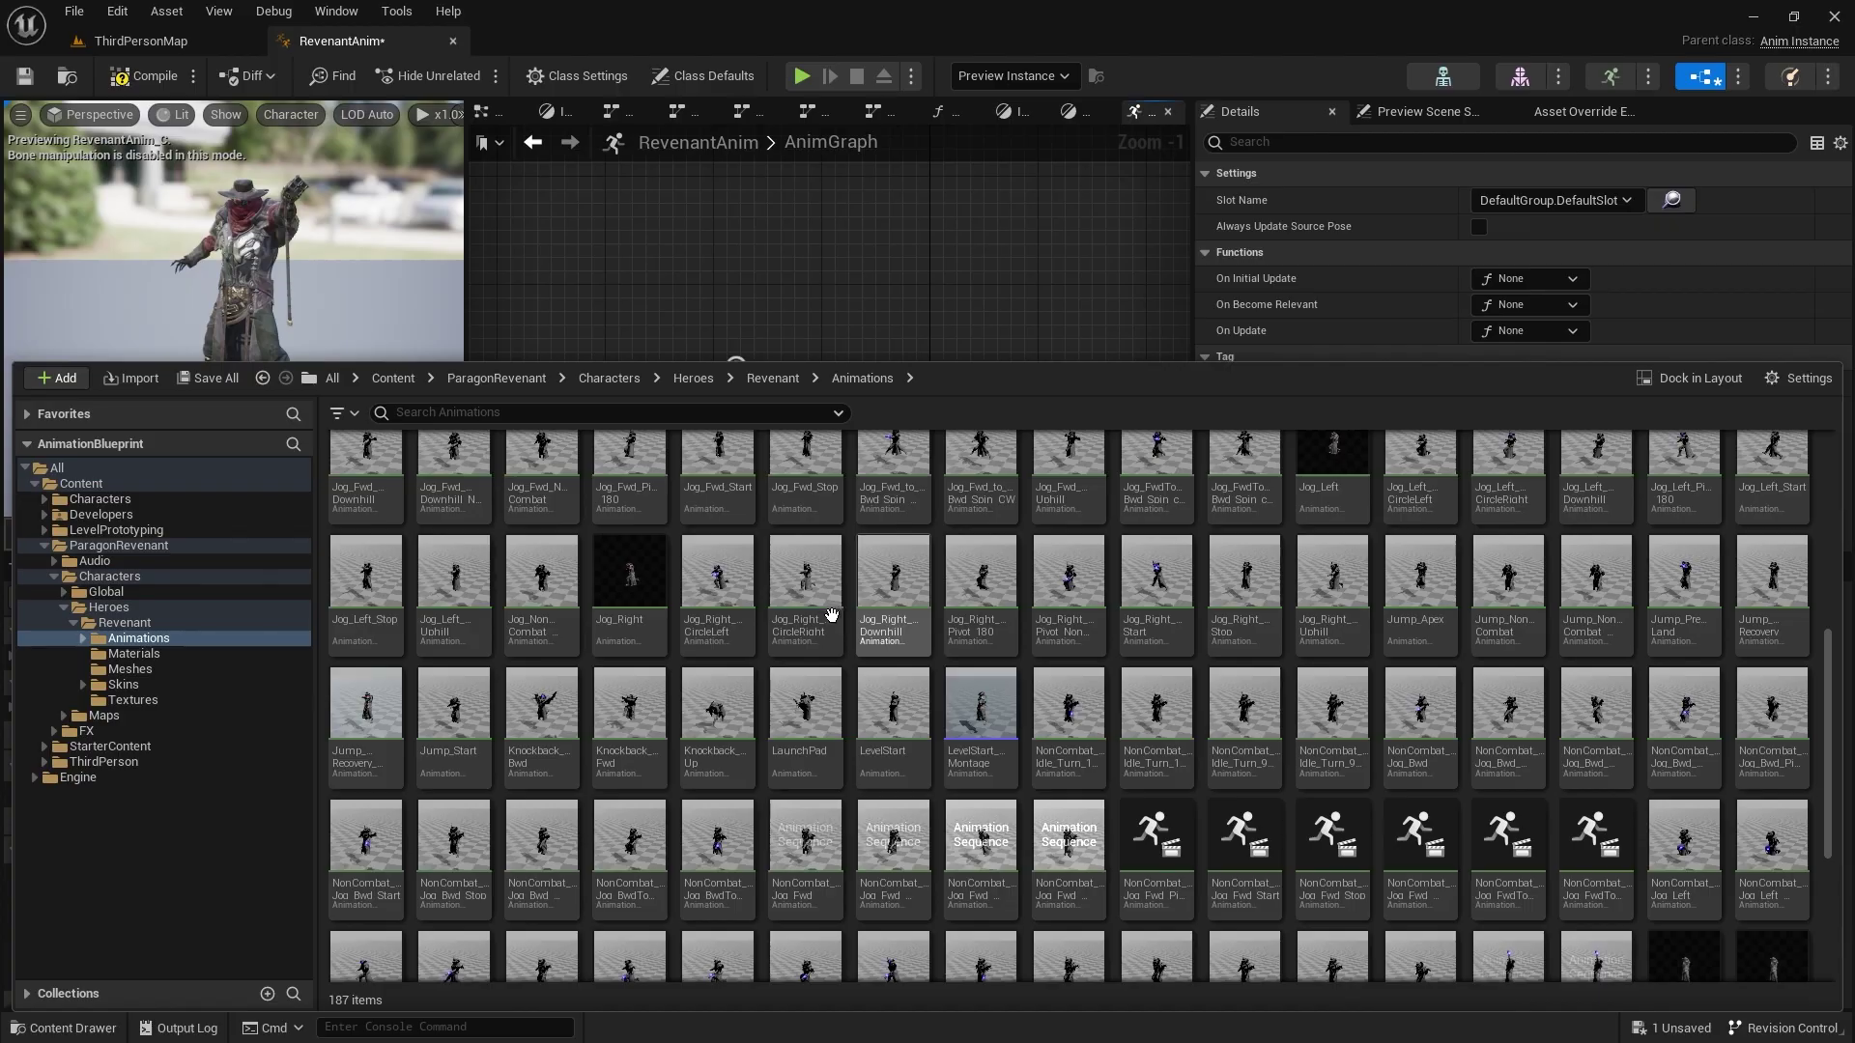
{"action": "scroll", "coordinate": [814, 628], "scroll_direction": "down", "scroll_amount": 2}
{"action": "scroll", "coordinate": [813, 628], "scroll_direction": "down", "scroll_amount": 1}
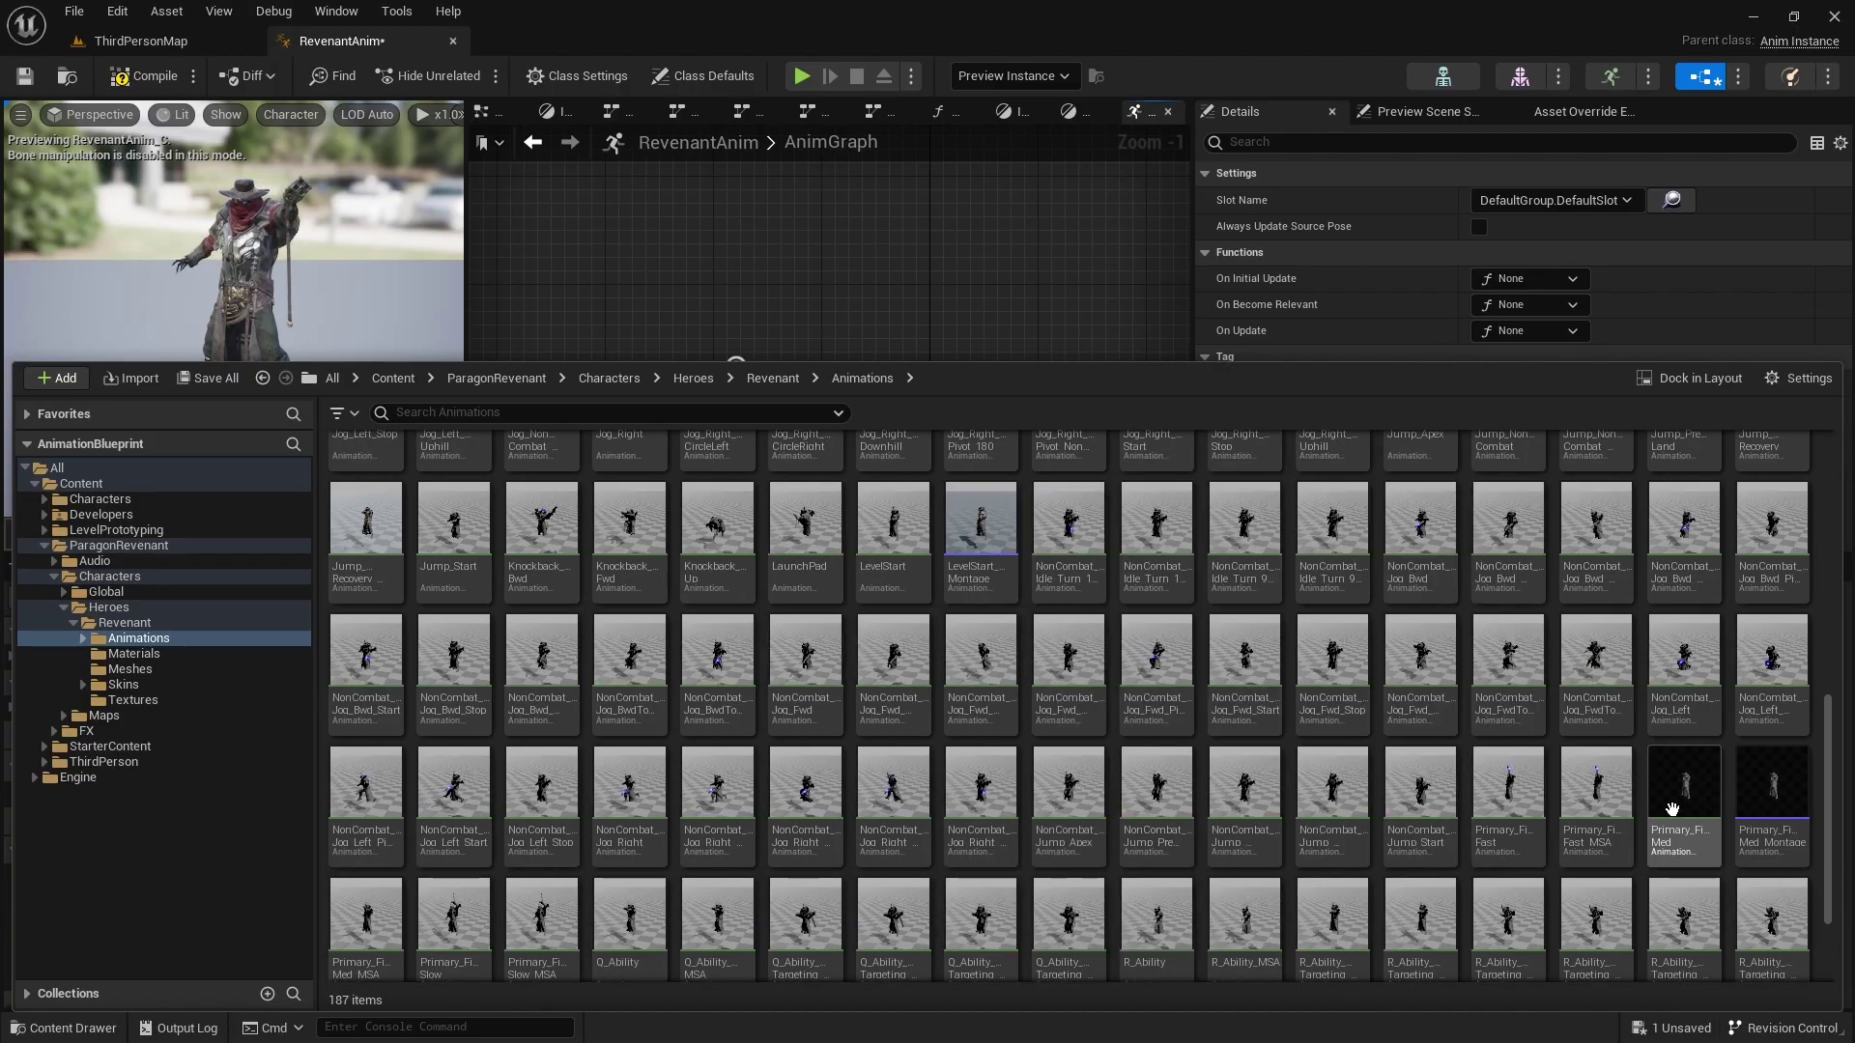
{"action": "mouse_move", "coordinate": [1660, 796]}
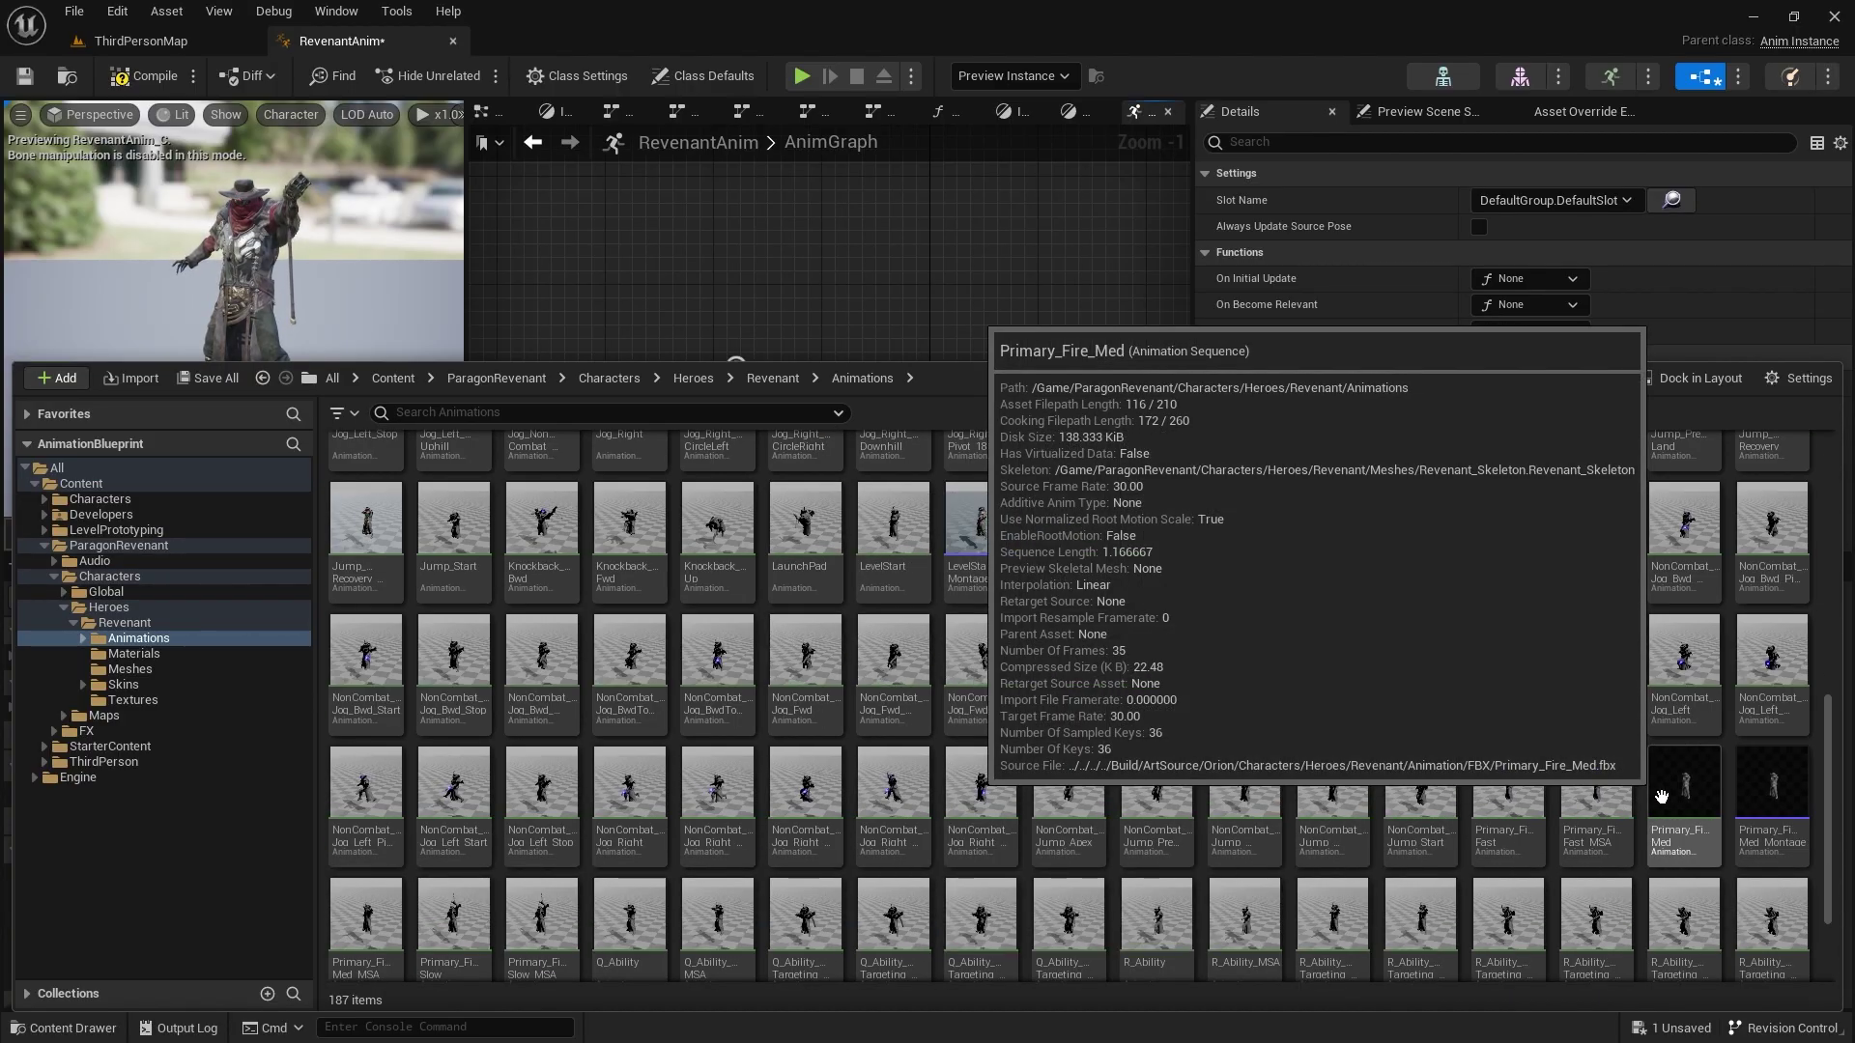
{"action": "double_click", "coordinate": [1661, 796]}
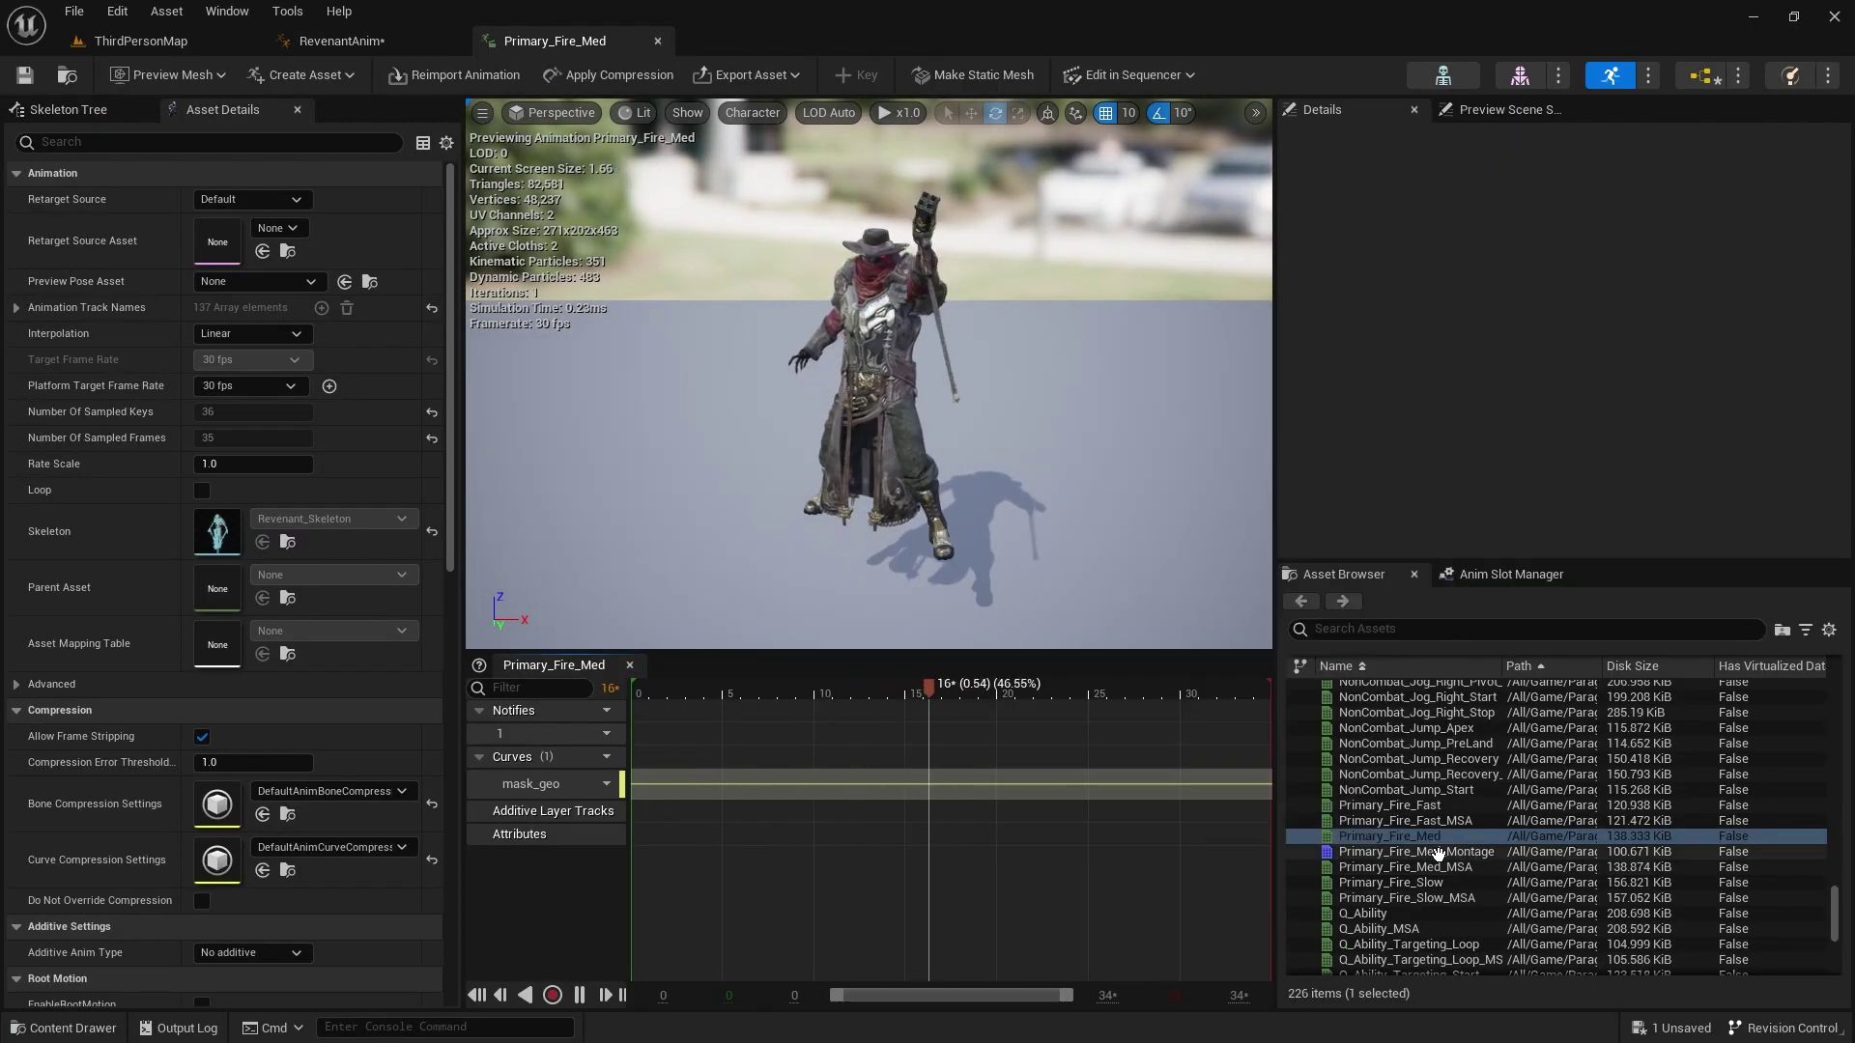
{"action": "double_click", "coordinate": [1452, 851]}
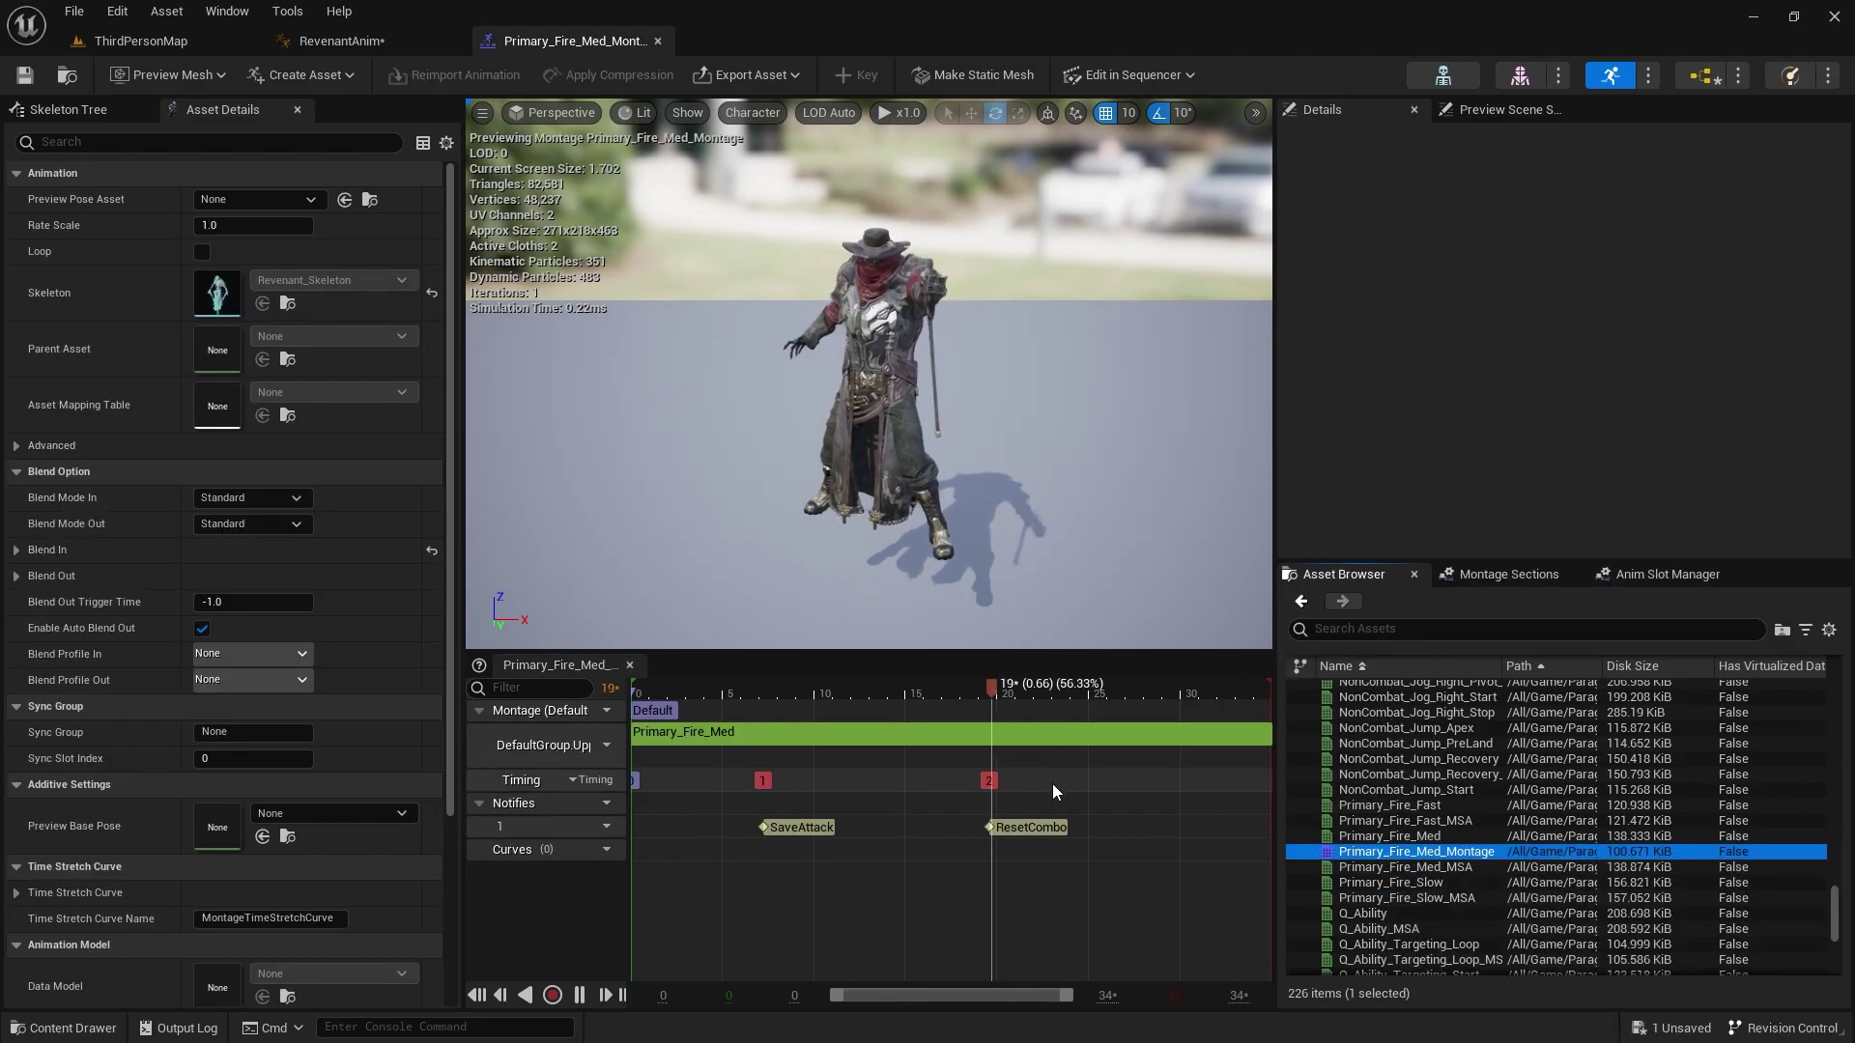
{"action": "double_click", "coordinate": [1391, 836]}
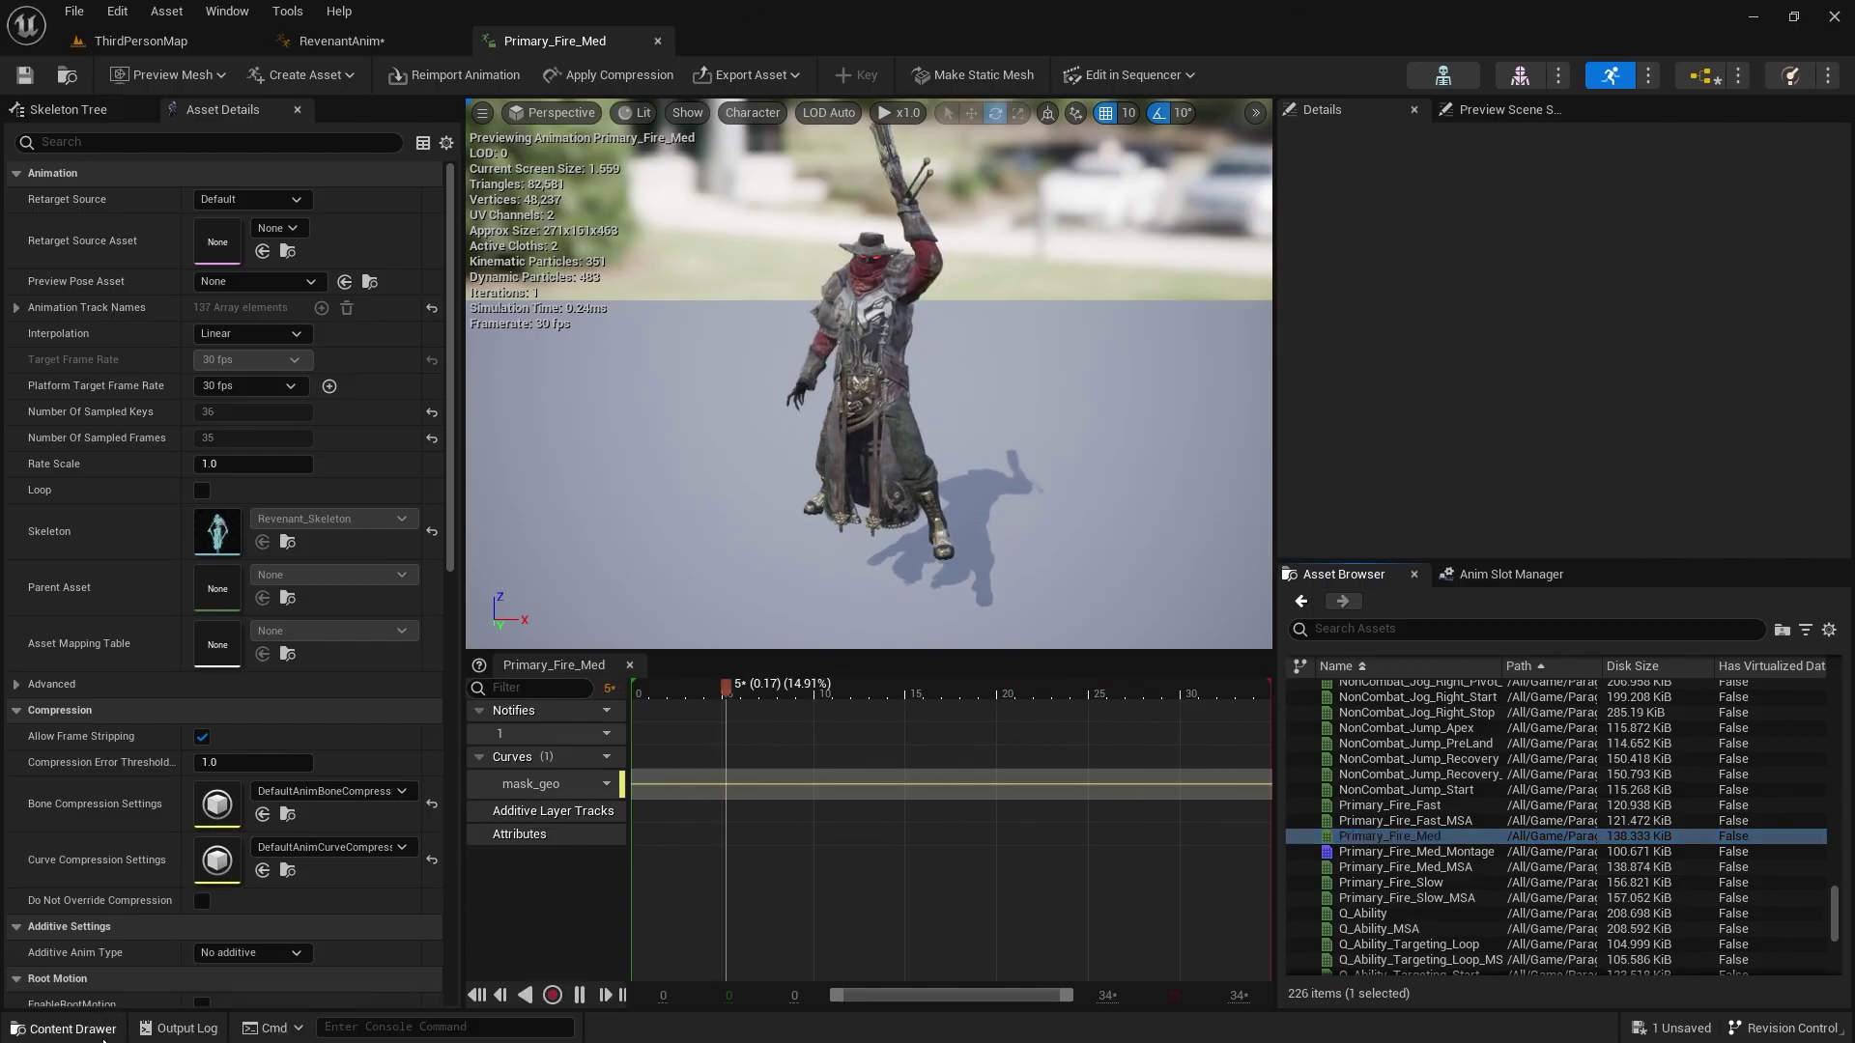
- Create an AnimMontage from the Primary_Fire_Med animation and name it PrimaryFireAttack
{"action": "key", "text": "ctrl+space"}
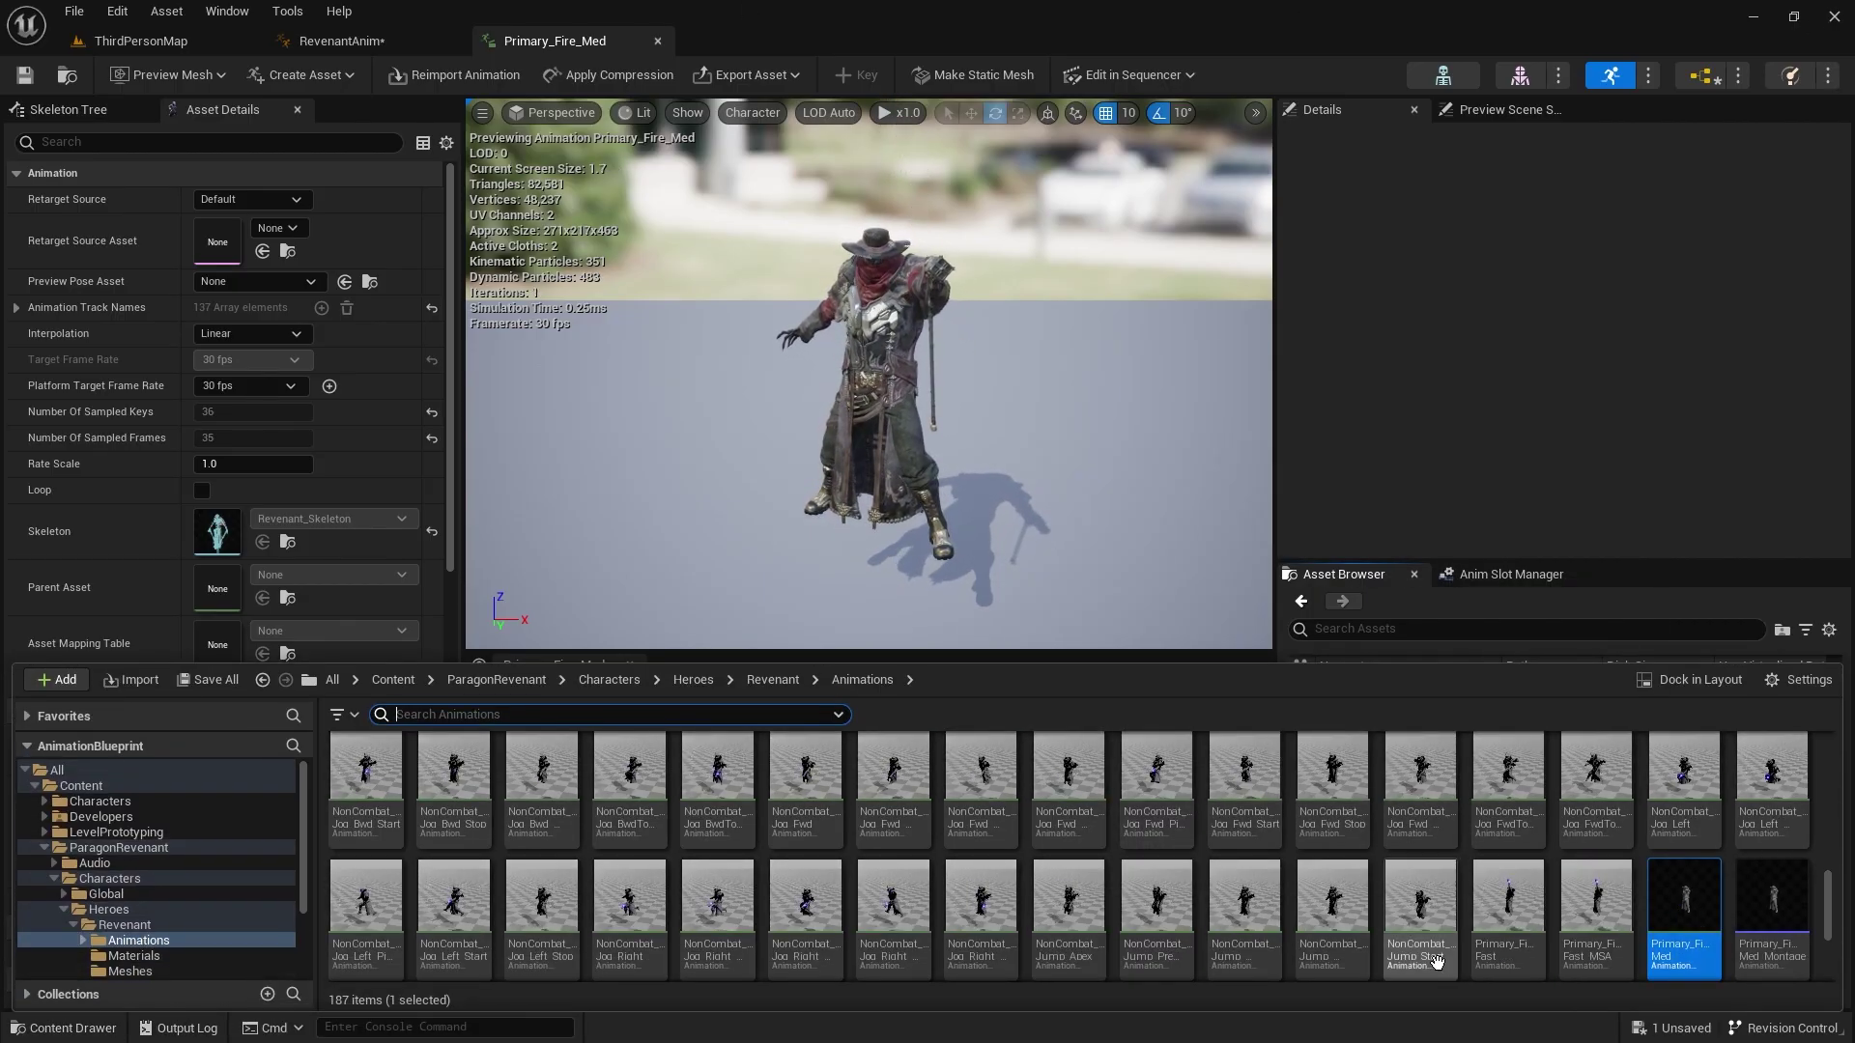
{"action": "right_click", "coordinate": [1685, 922]}
{"action": "mouse_move", "coordinate": [1647, 346]}
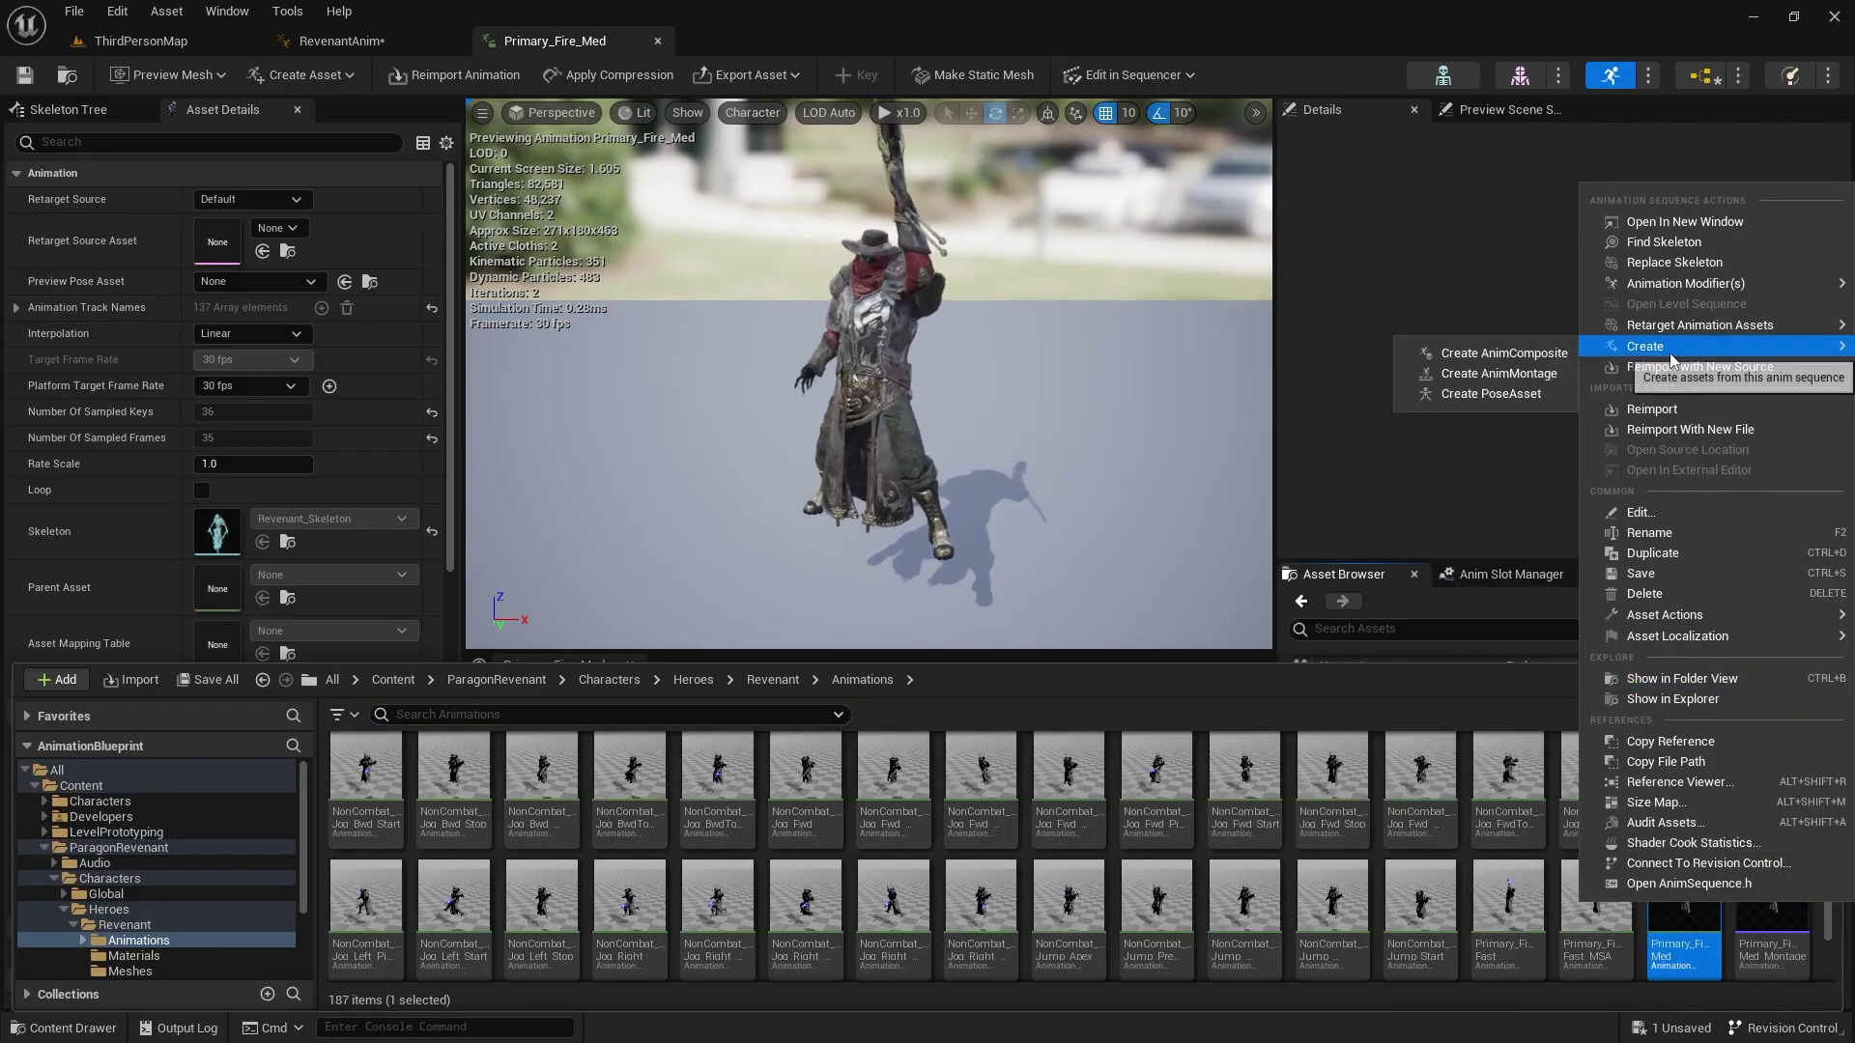
{"action": "left_click", "coordinate": [1540, 374]}
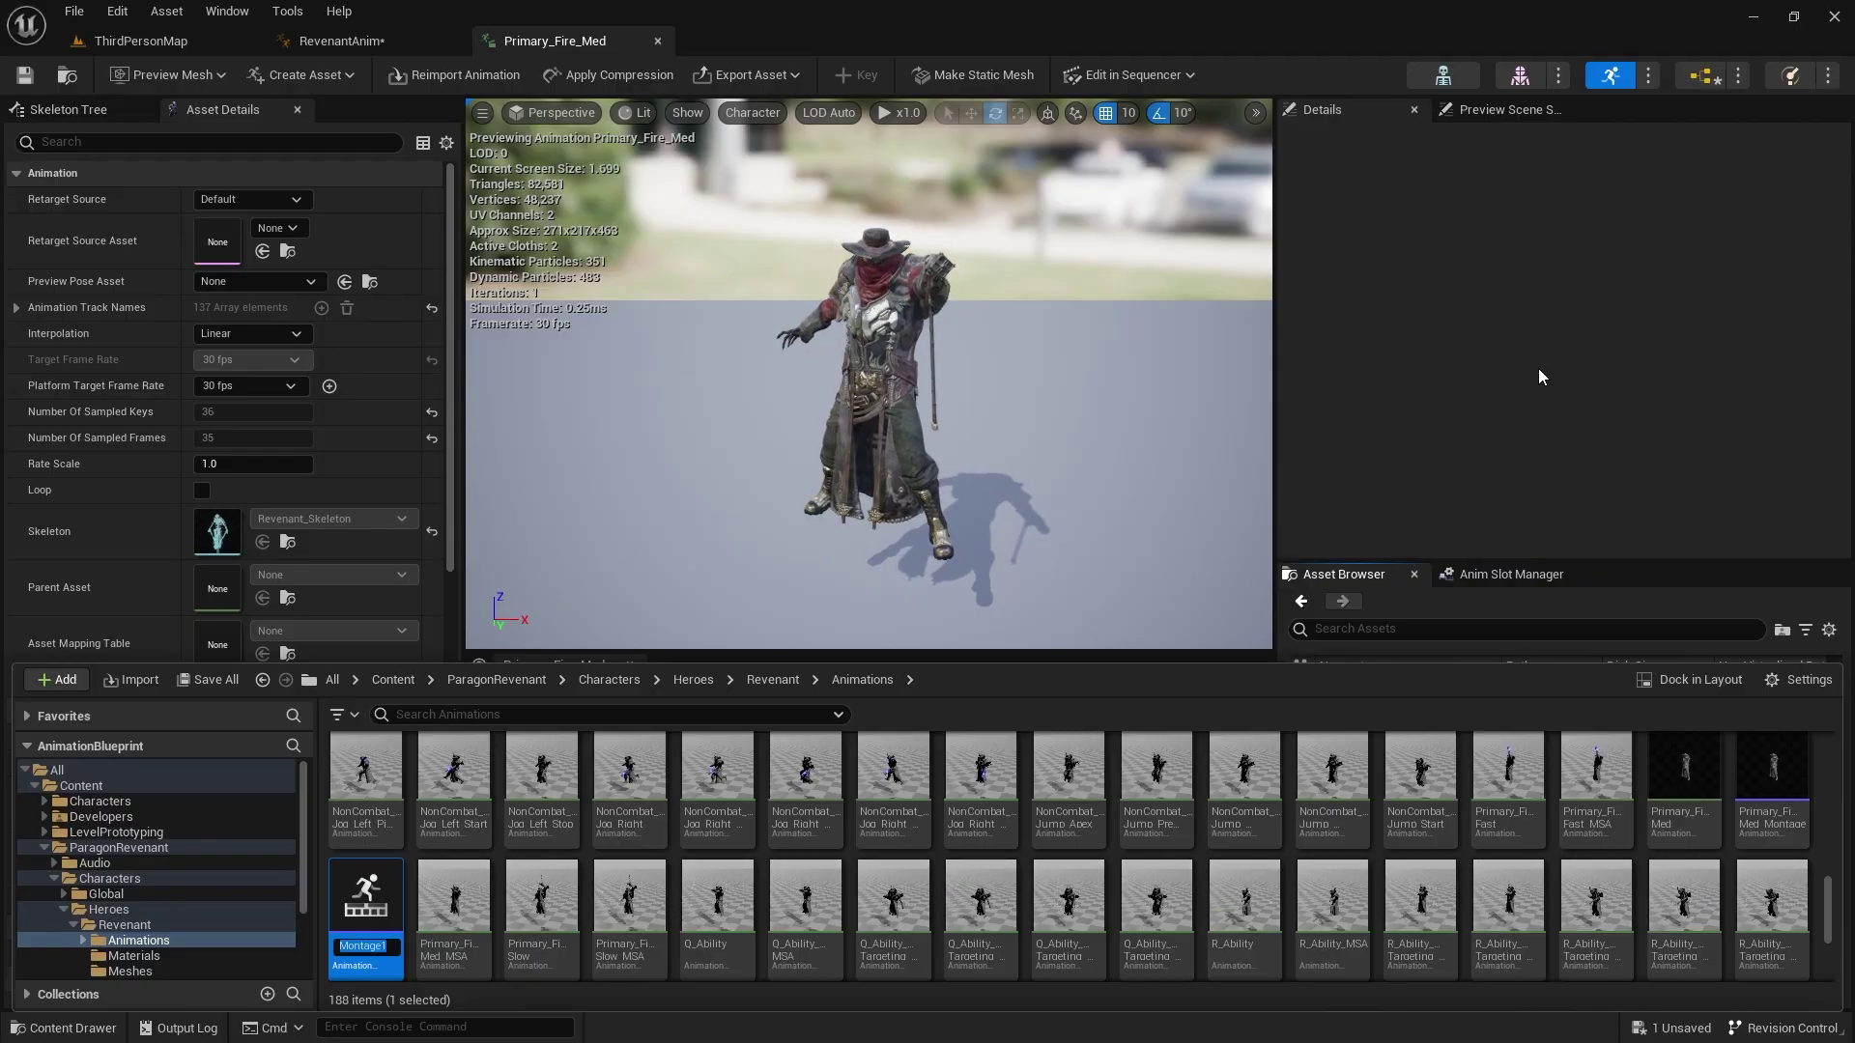
{"action": "type", "text": "Prima"}
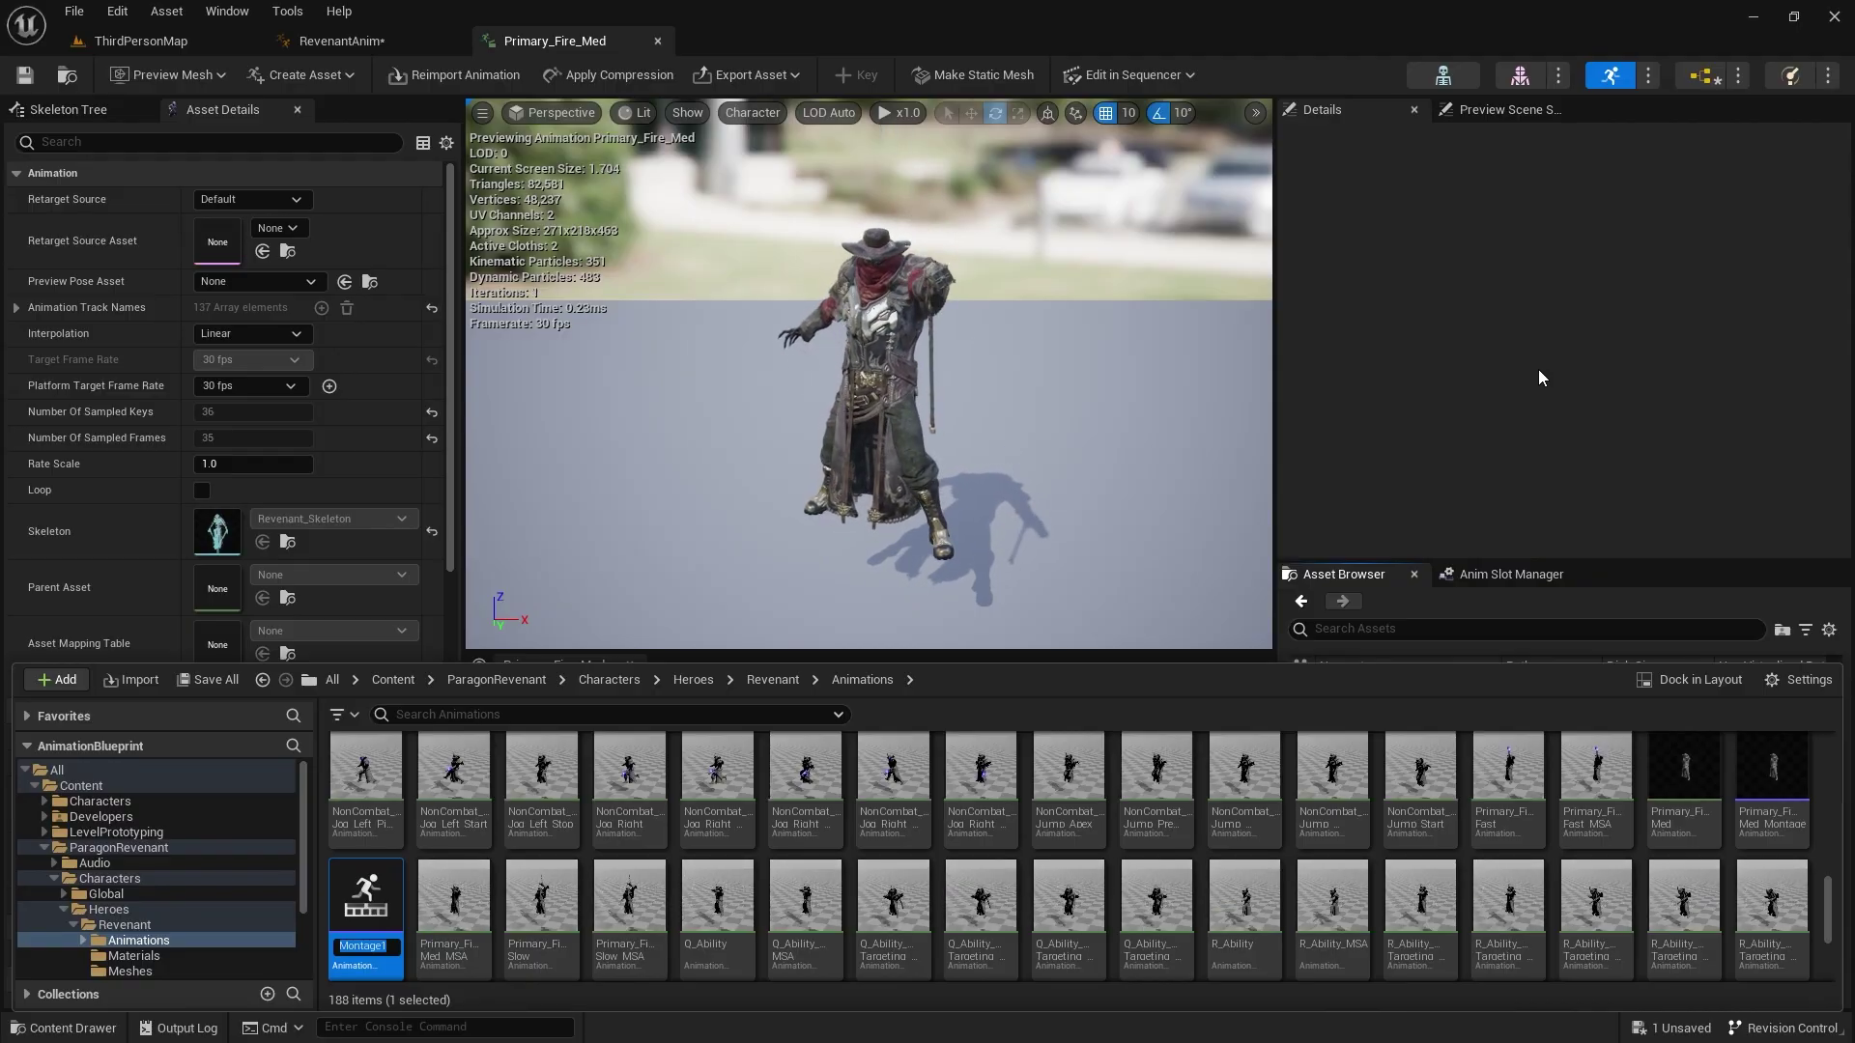
{"action": "type", "text": "ry_FireAttack"}
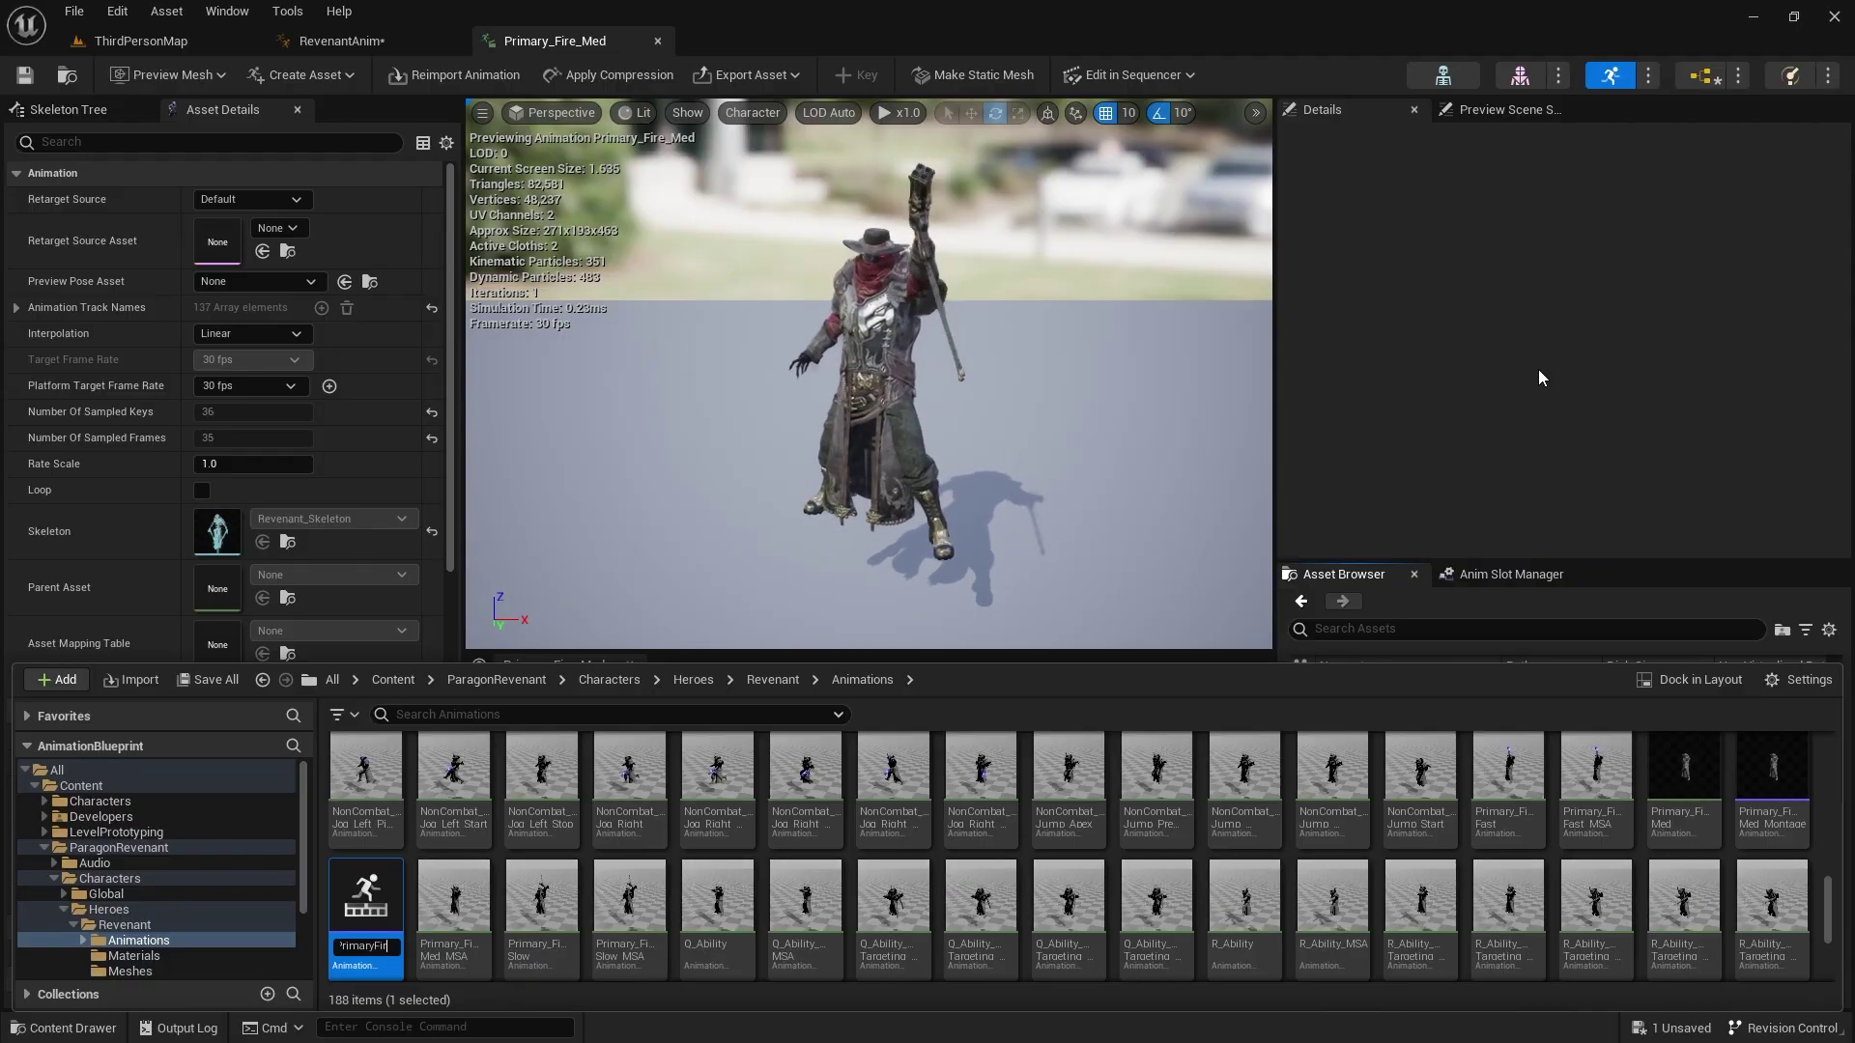
{"action": "key", "text": "Return"}
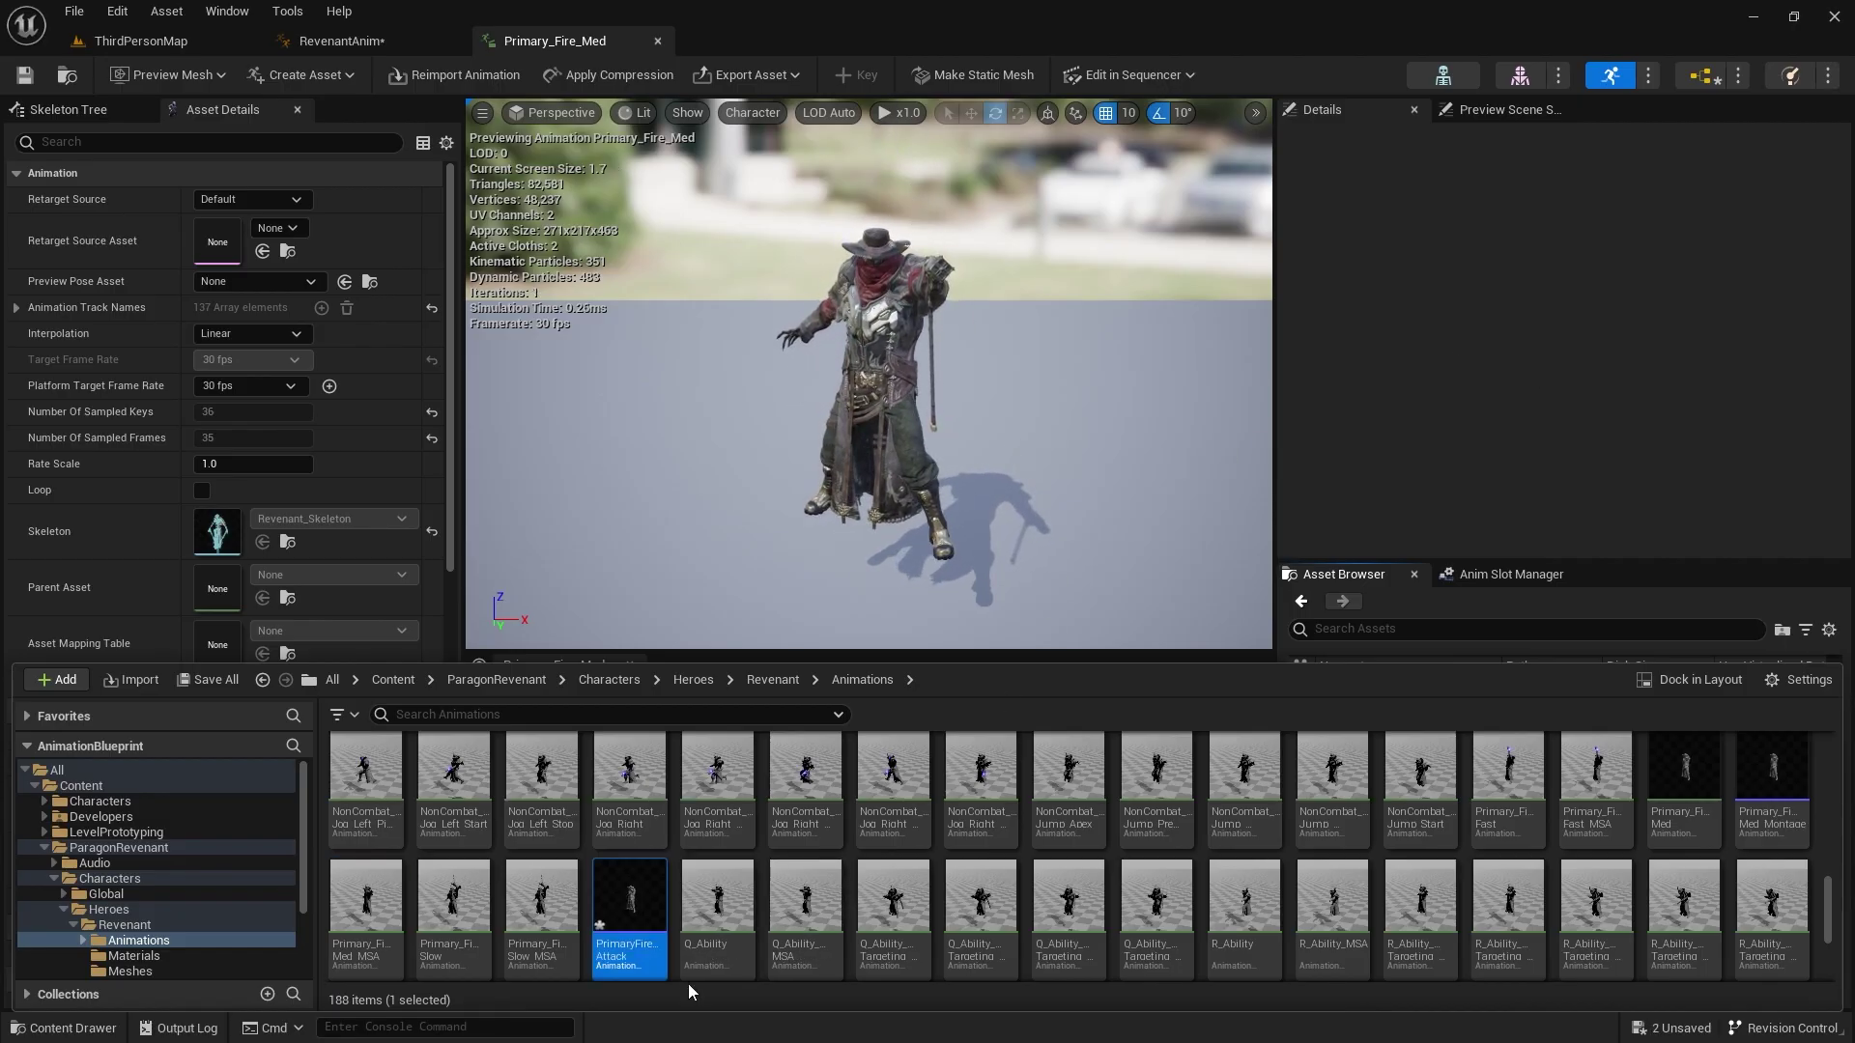
- Open the PrimaryFireAttack montage, save it and close its editor
{"action": "double_click", "coordinate": [629, 903]}
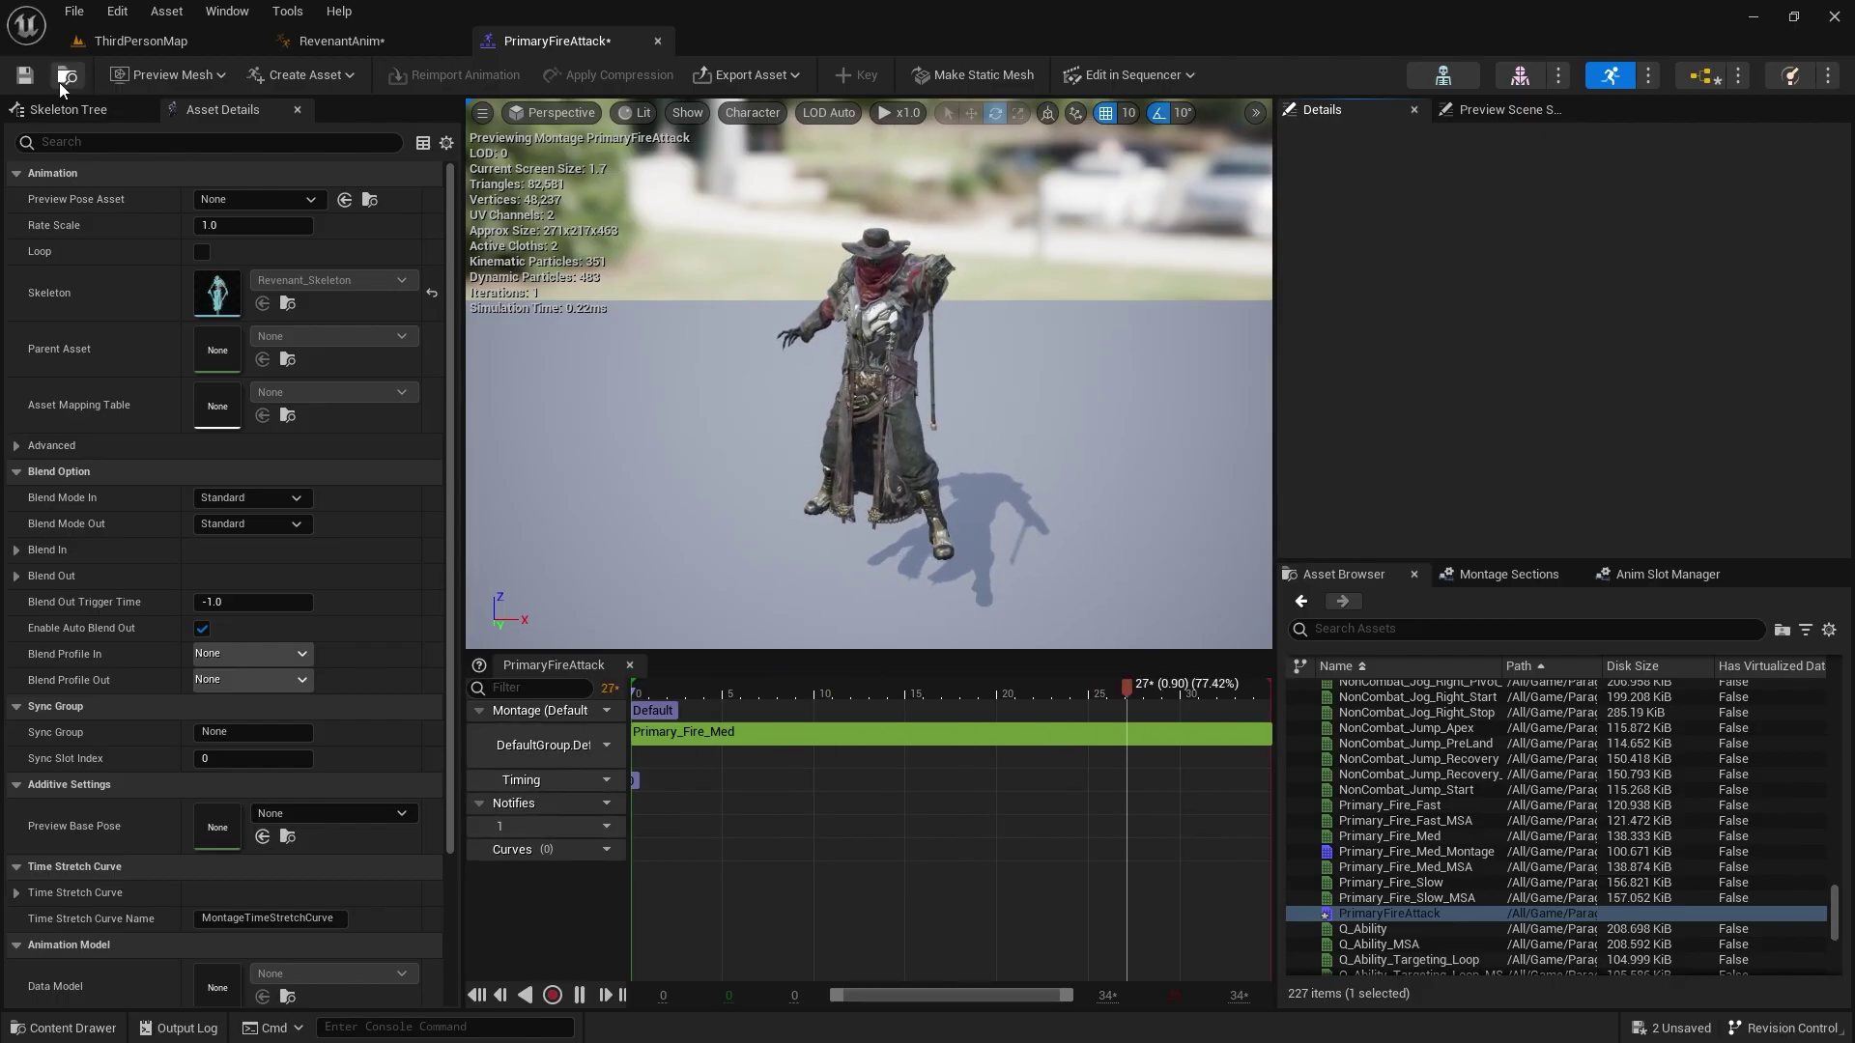
{"action": "key", "text": "ctrl+s"}
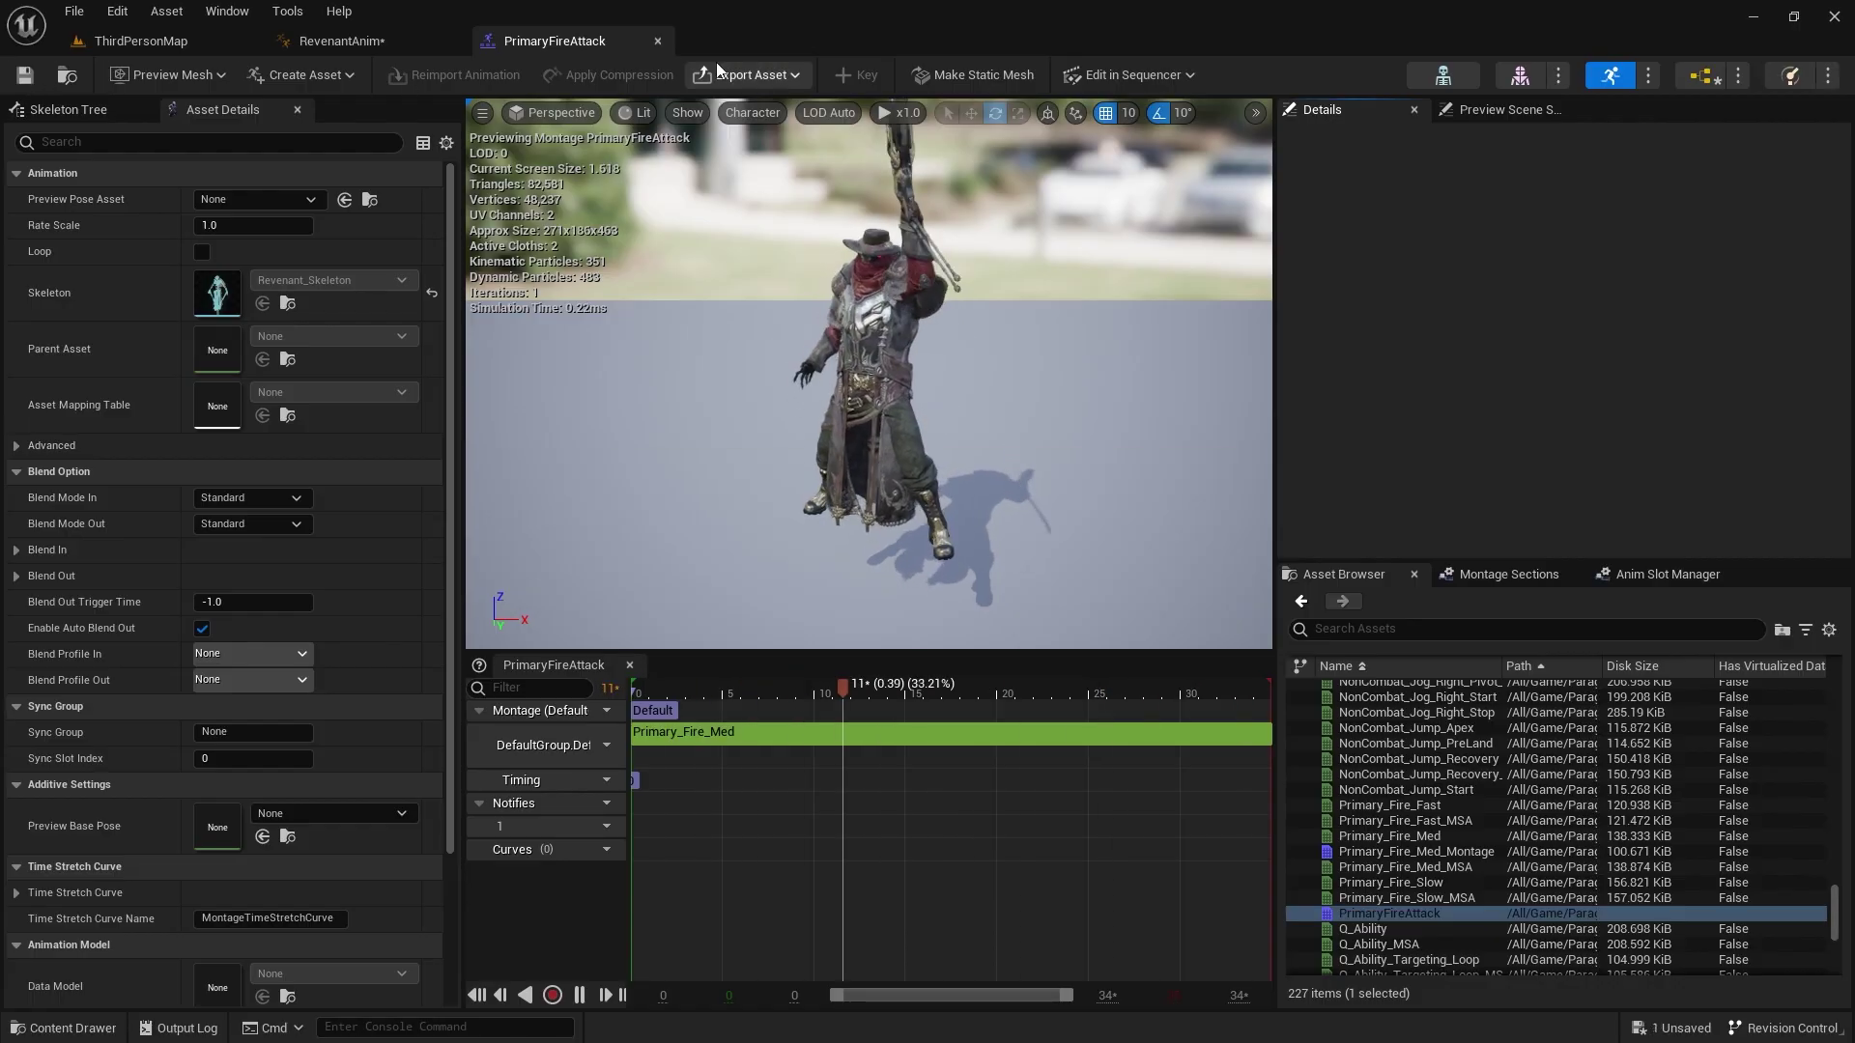
{"action": "left_click", "coordinate": [658, 40]}
- Move the DefaultSlot node in the AnimGraph closer to the Output Pose node
{"action": "right_click_drag", "start_coordinate": [945, 668], "coordinate": [836, 555]}
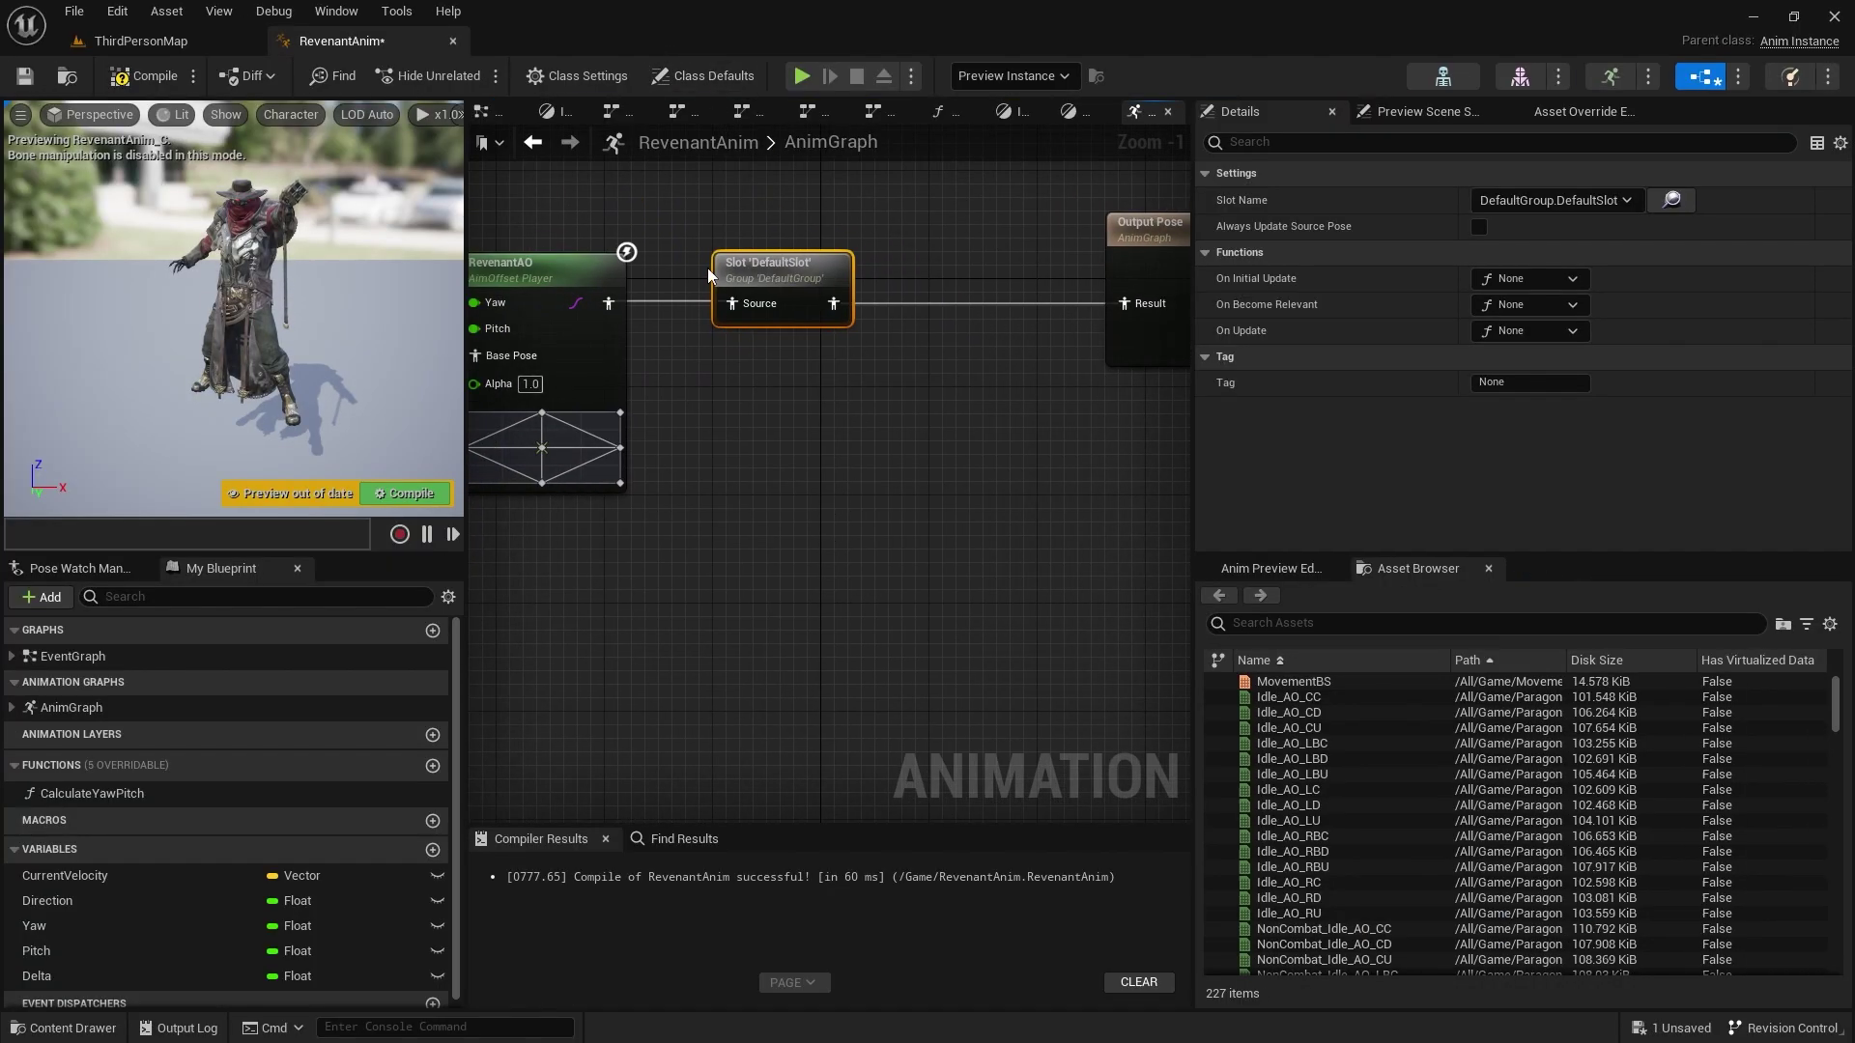
{"action": "left_click_drag", "start_coordinate": [791, 280], "coordinate": [826, 246]}
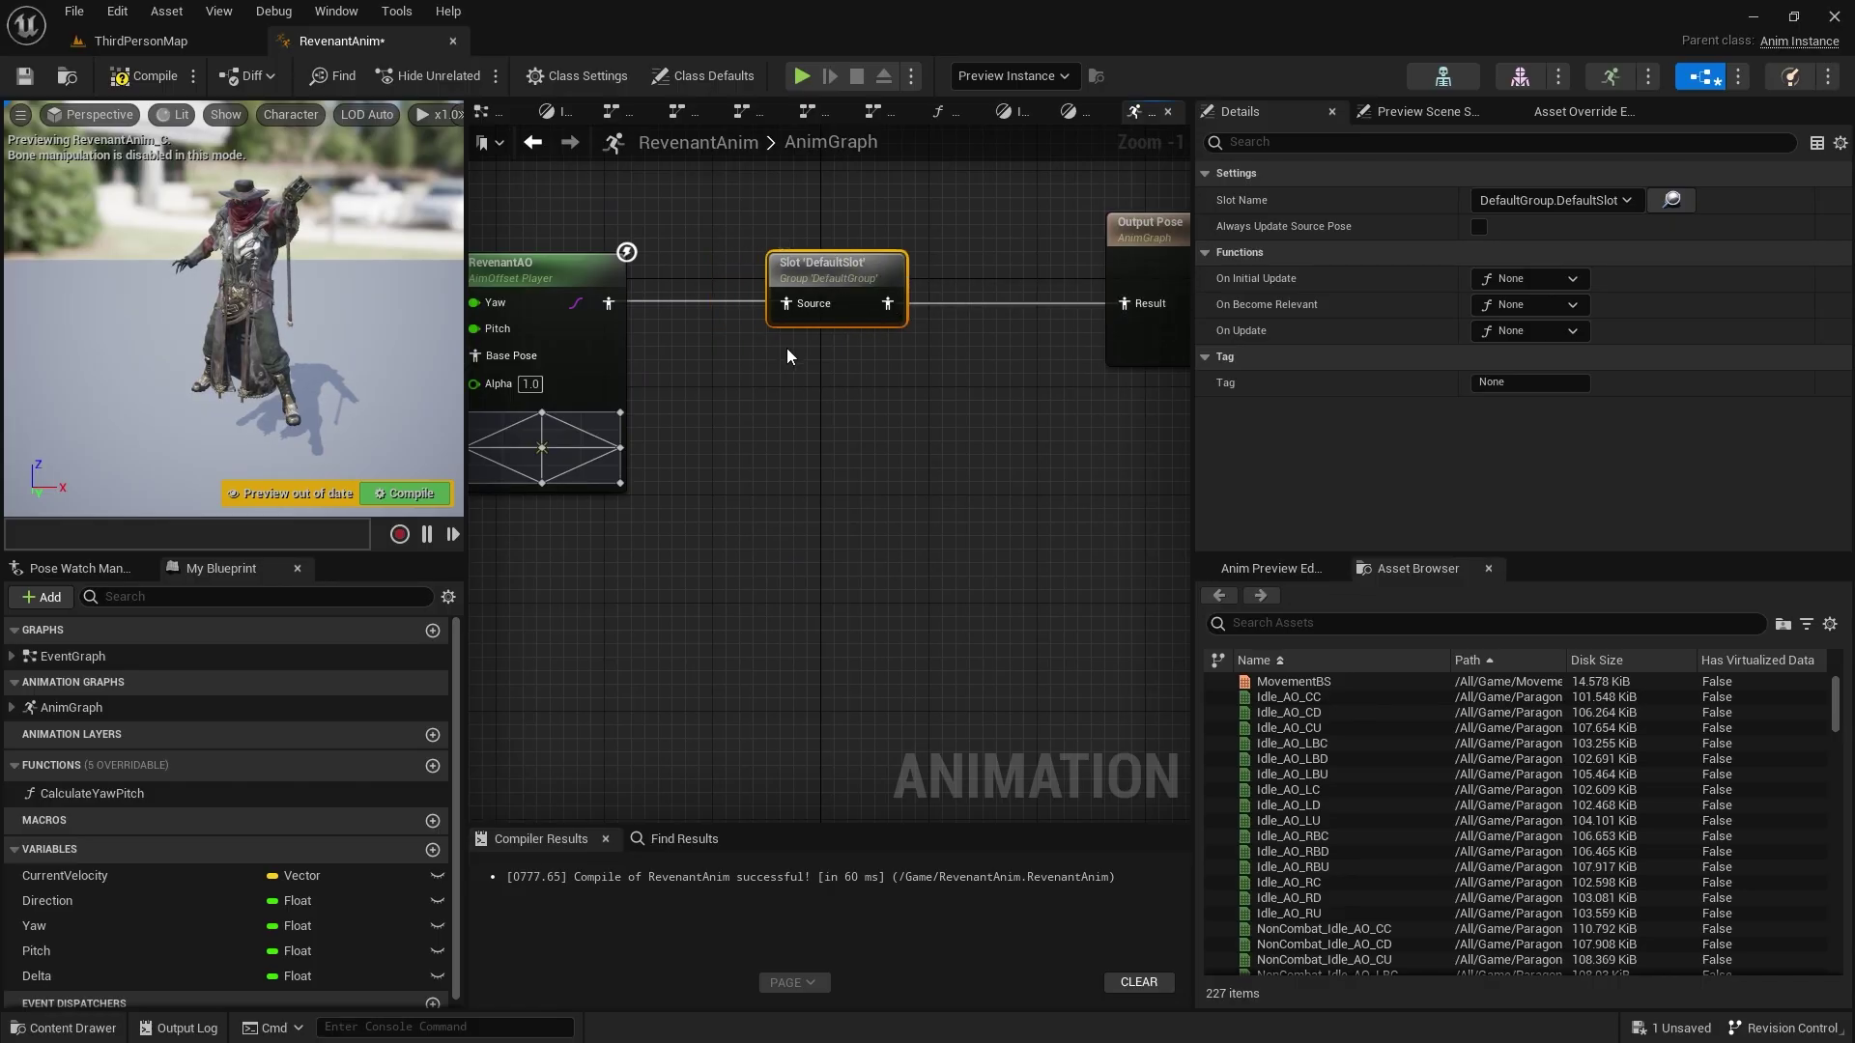
- Find the PrimaryFireAttack montage by searching for "att", open it and check the slot options of its DefaultSlot track
{"action": "right_click_drag", "start_coordinate": [823, 471], "coordinate": [845, 625]}
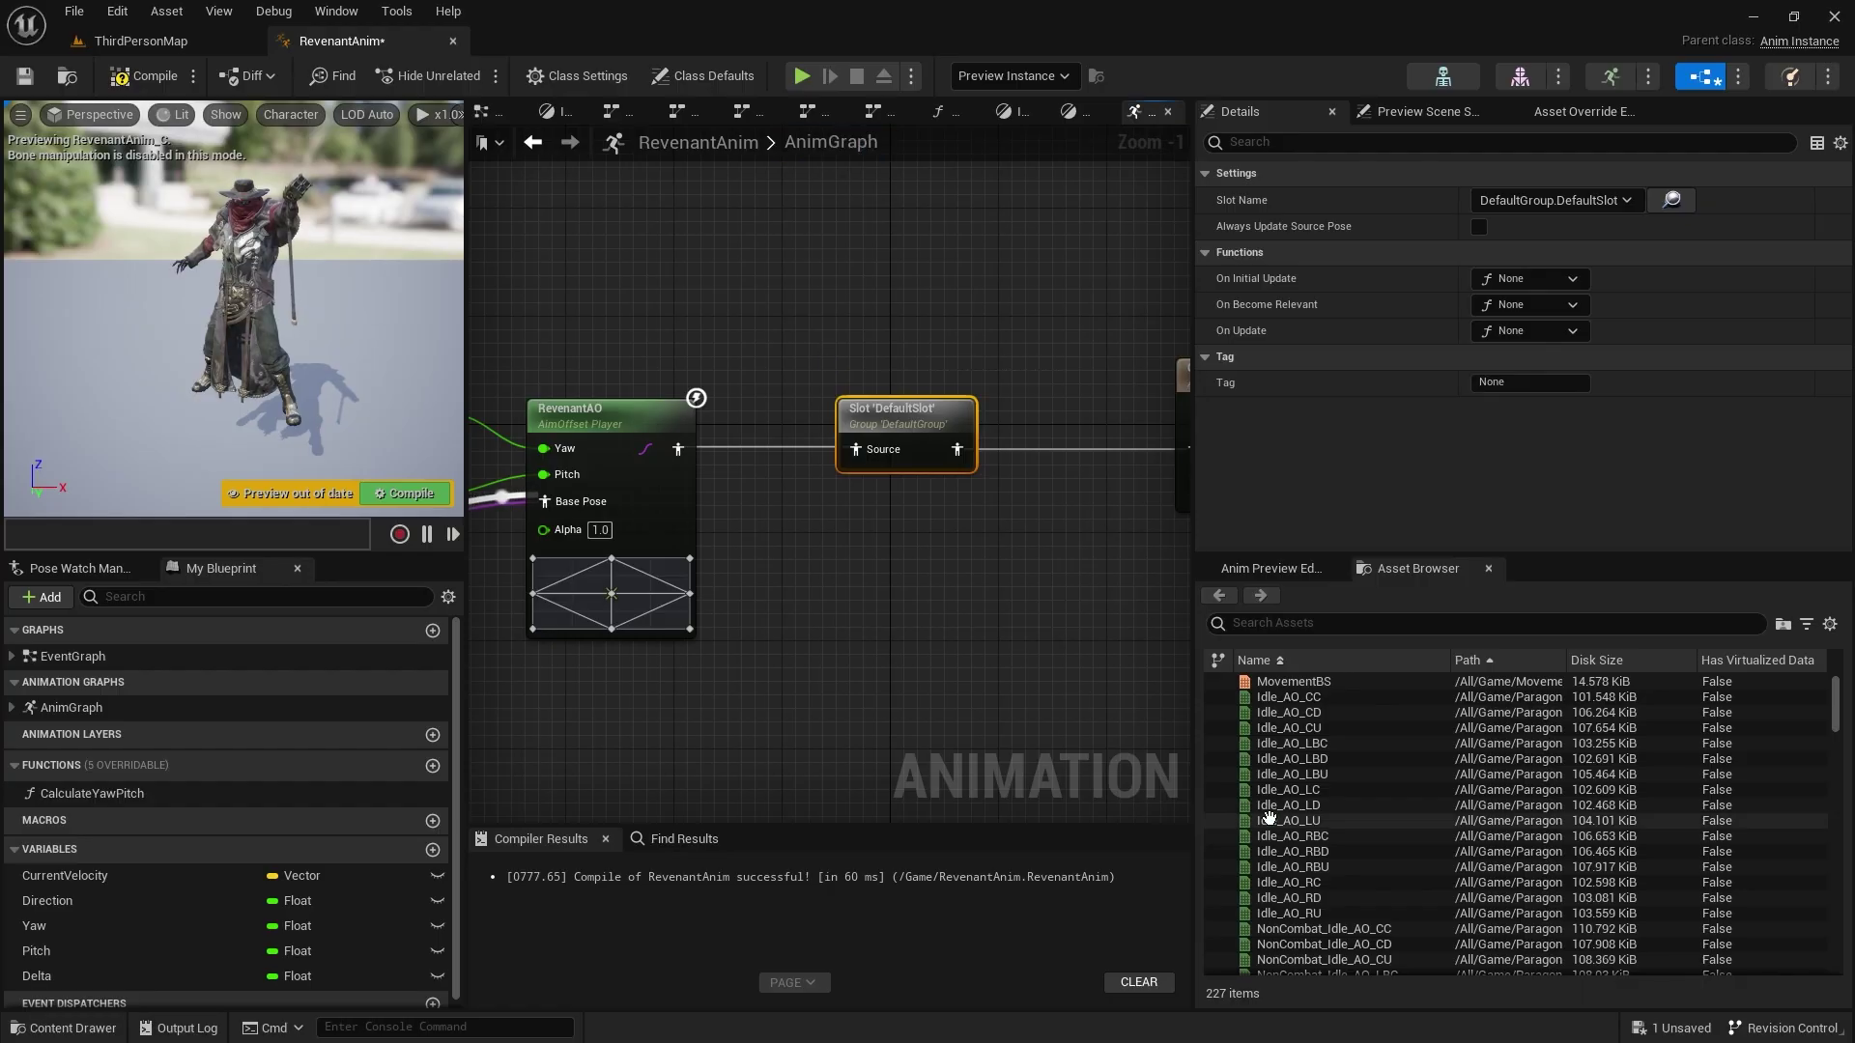
{"action": "type", "text": "tt"}
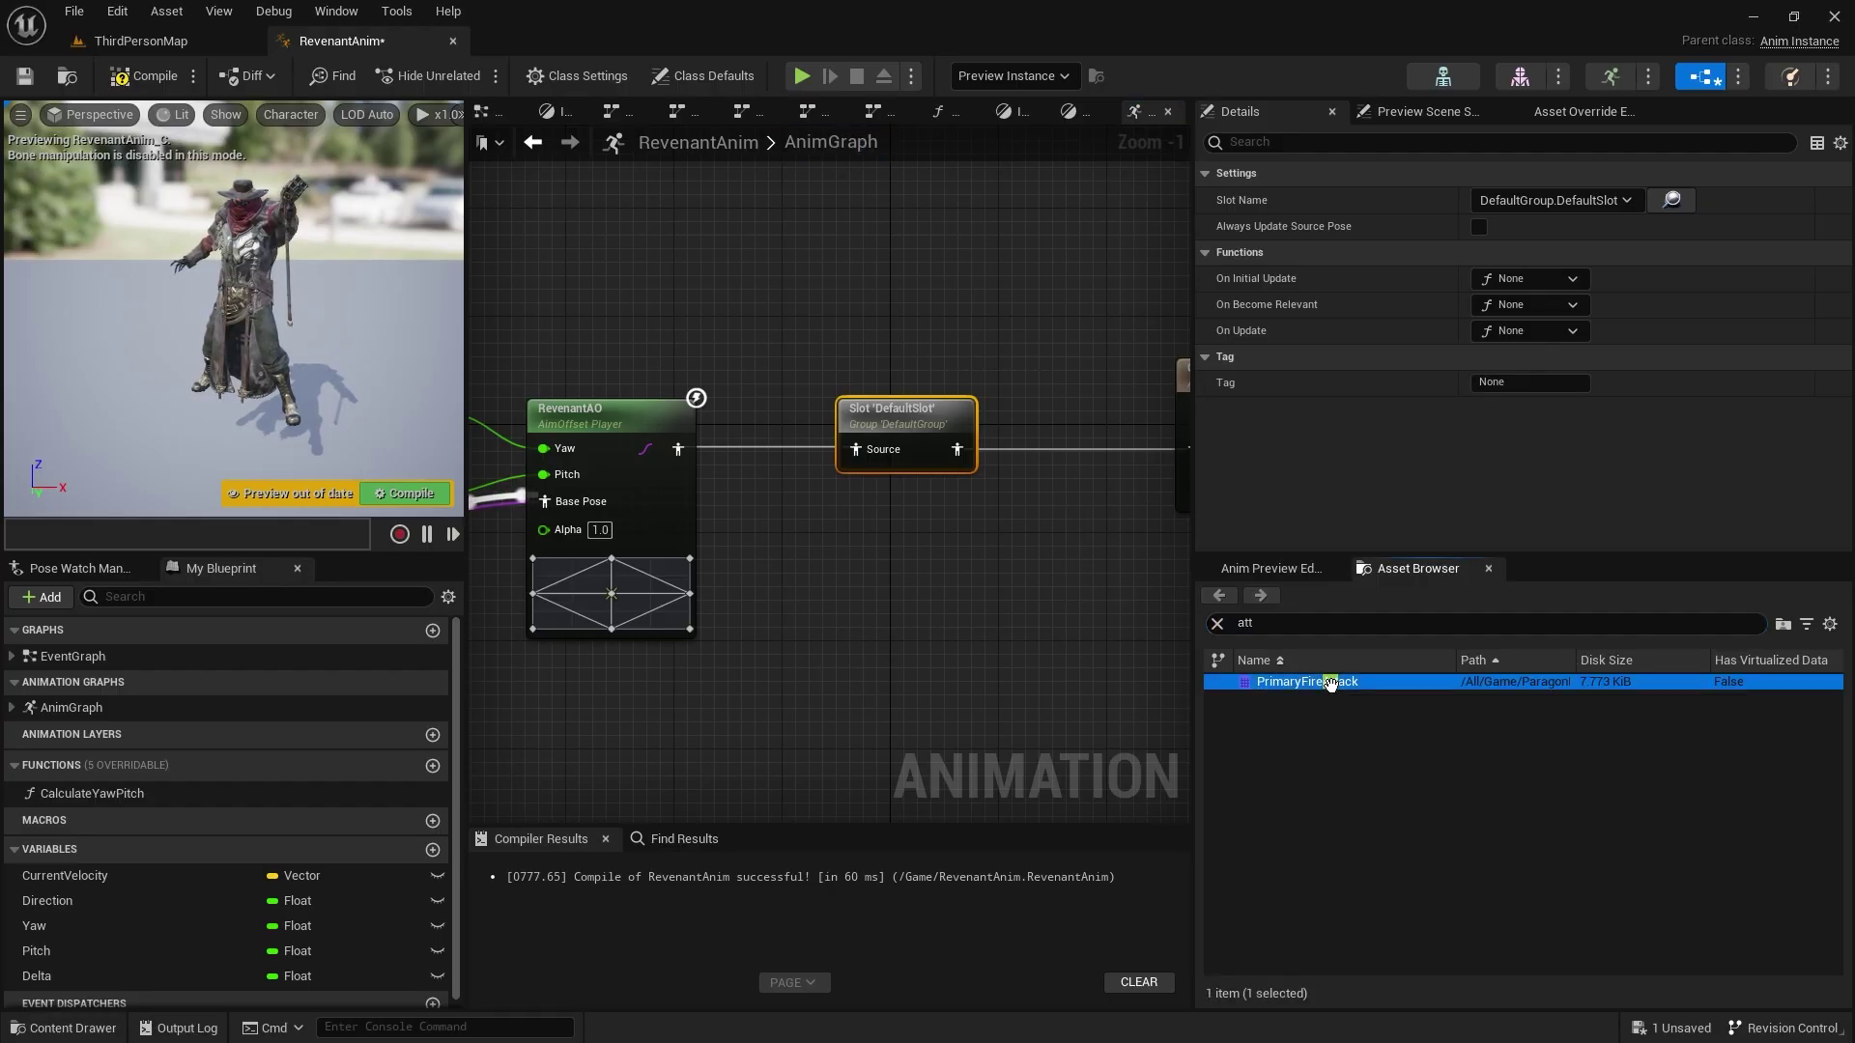
{"action": "double_click", "coordinate": [1330, 683]}
{"action": "left_click_drag", "start_coordinate": [809, 746], "coordinate": [749, 746]}
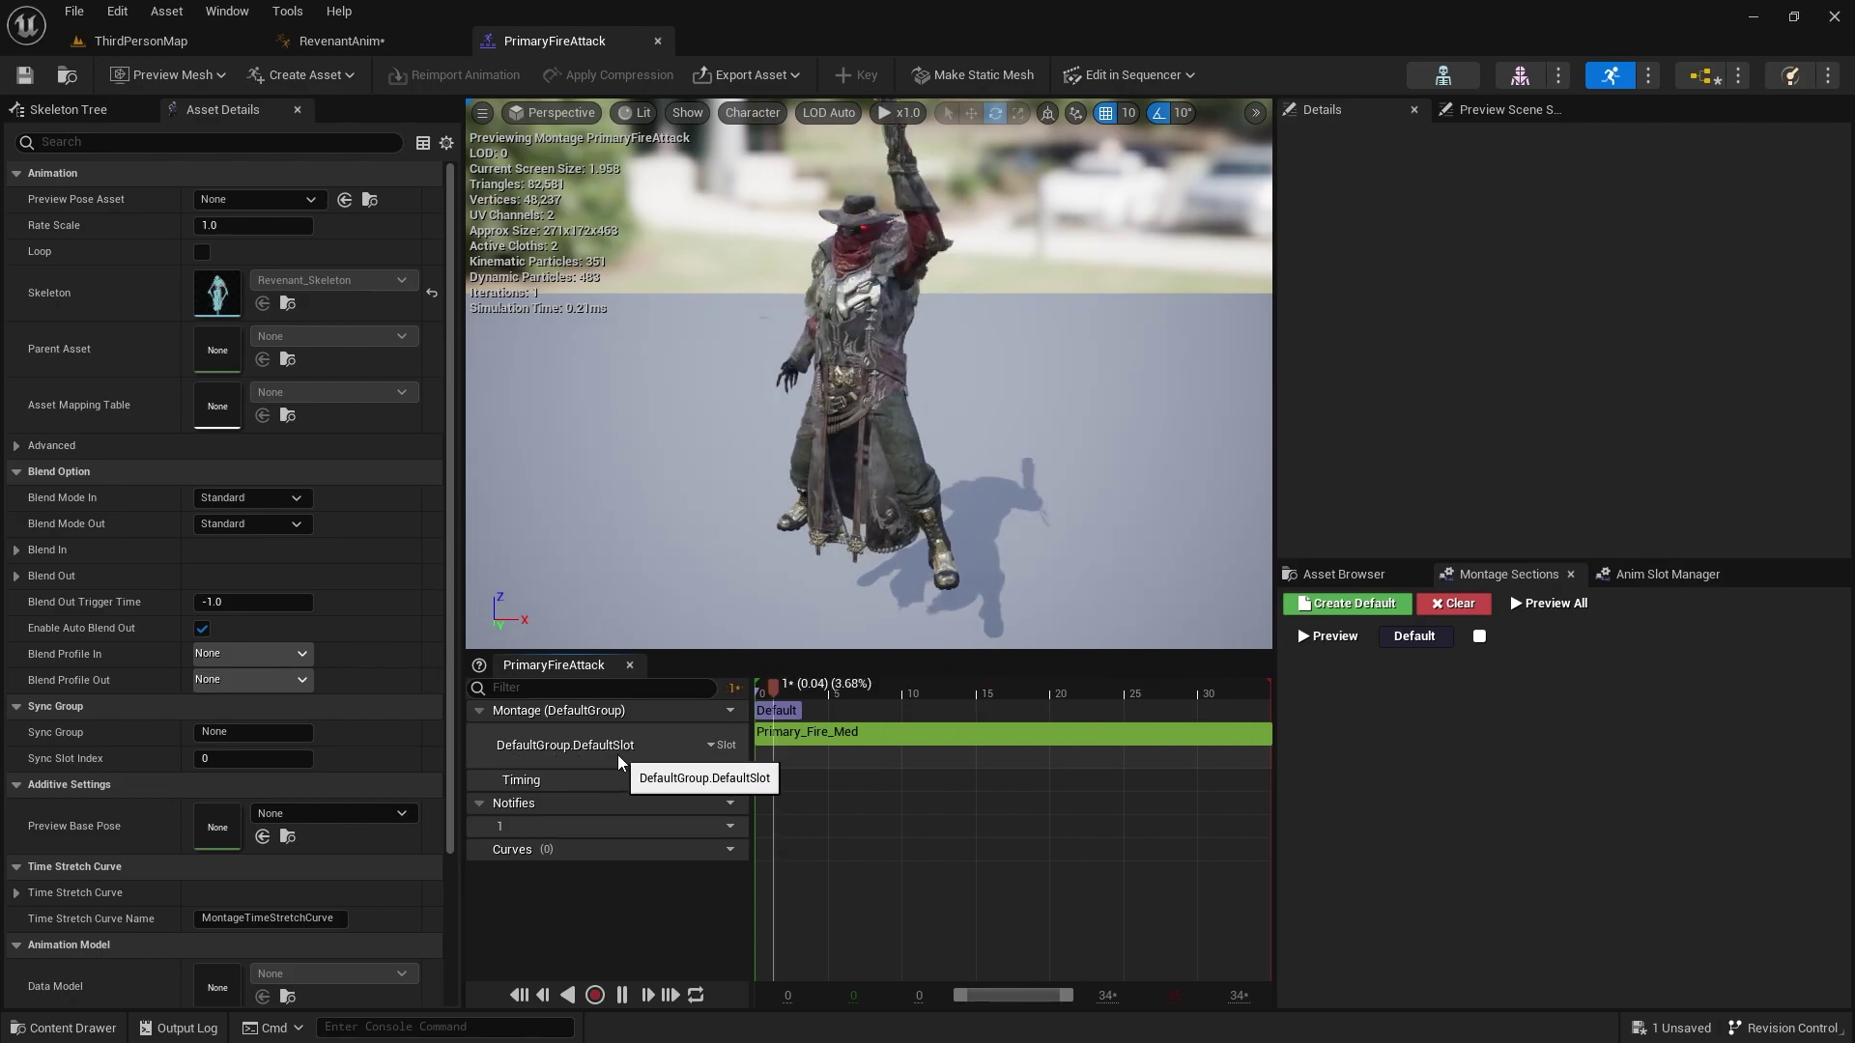
{"action": "left_click", "coordinate": [723, 745]}
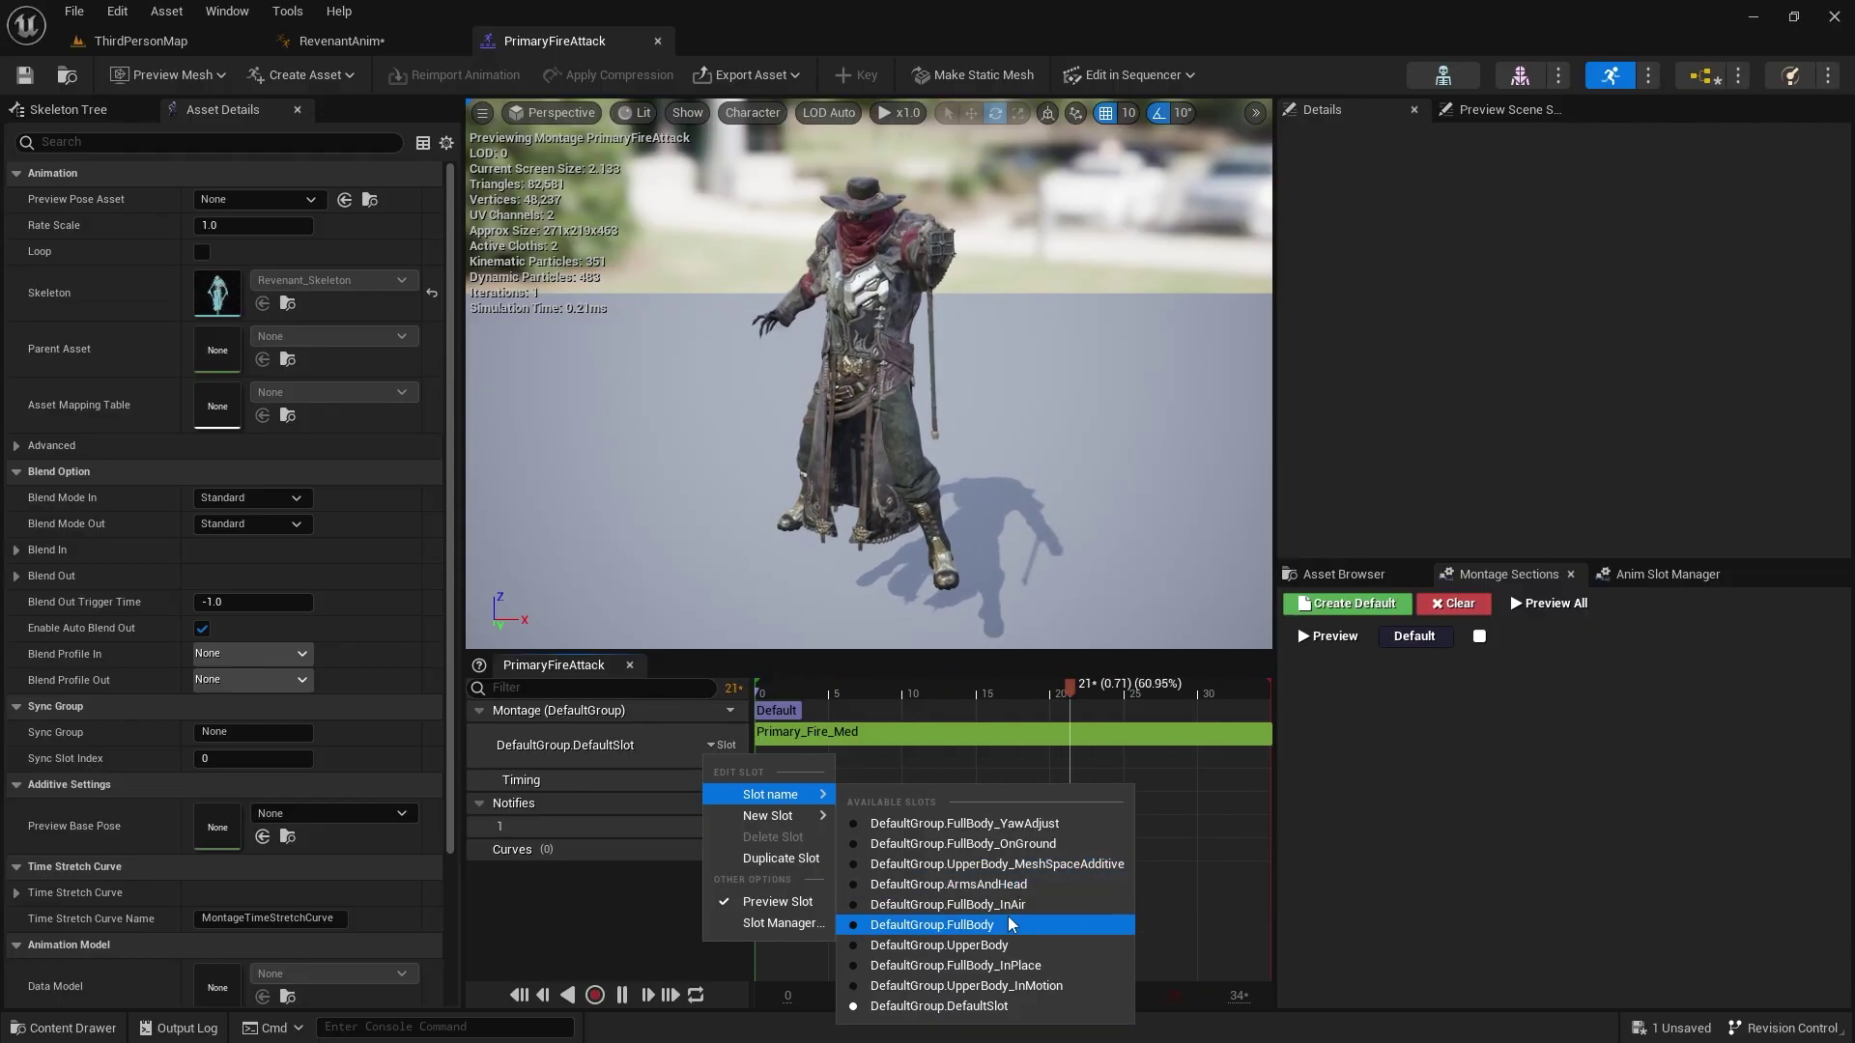
{"action": "mouse_move", "coordinate": [781, 823]}
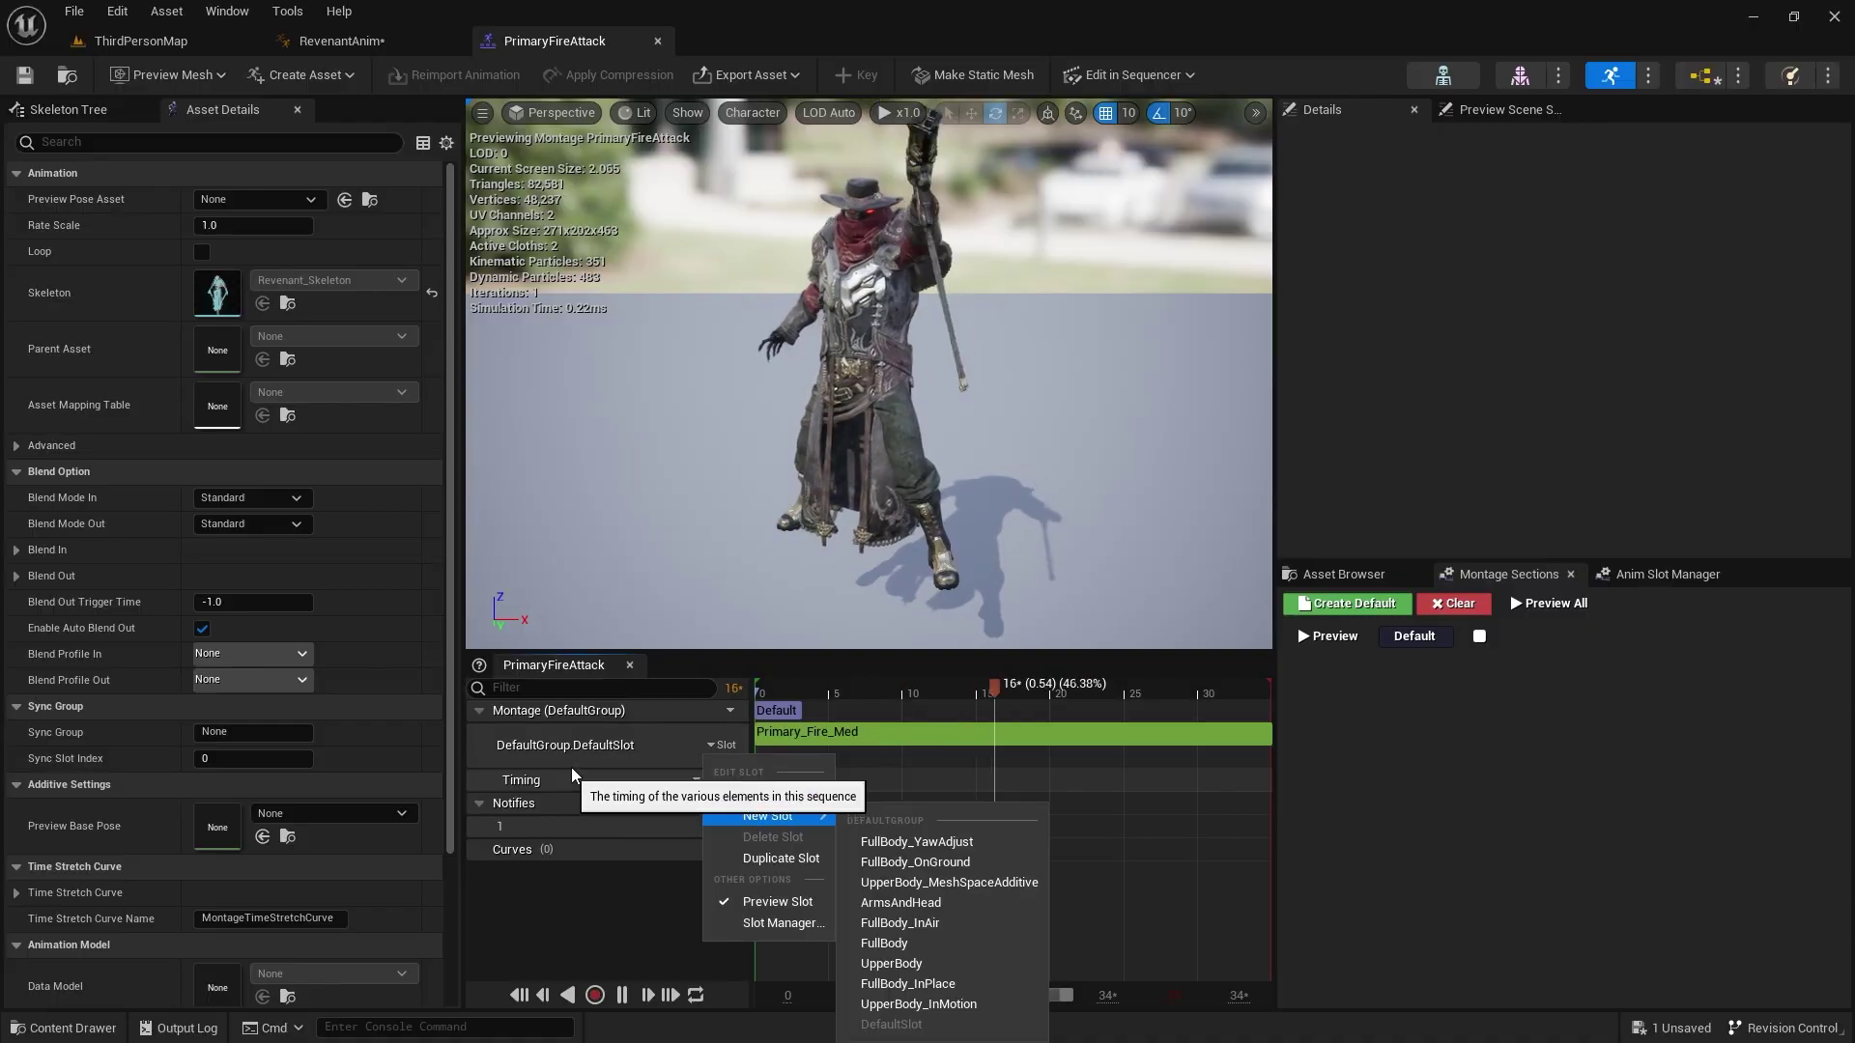
{"action": "left_click", "coordinate": [589, 740]}
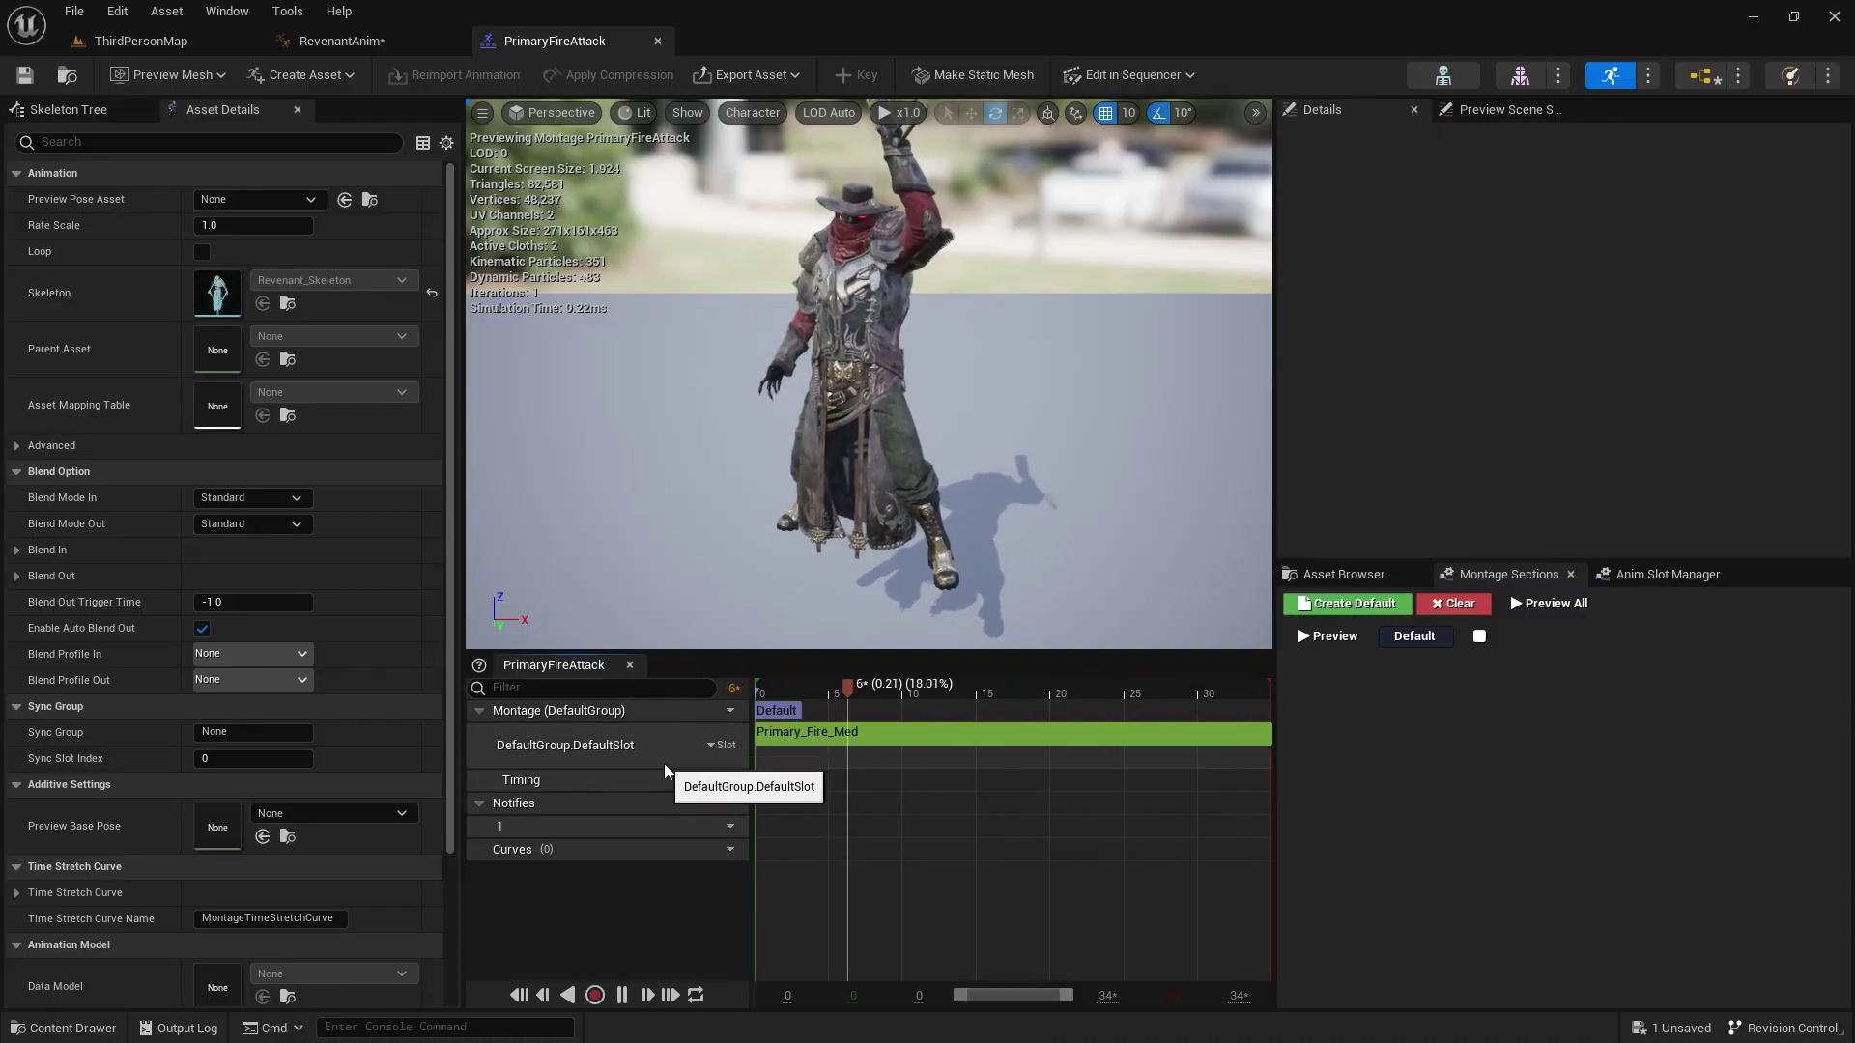
- Go back to the RevenantAnim AnimGraph and review the DefaultSlot node connected before the Output Pose
{"action": "left_click", "coordinate": [179, 45]}
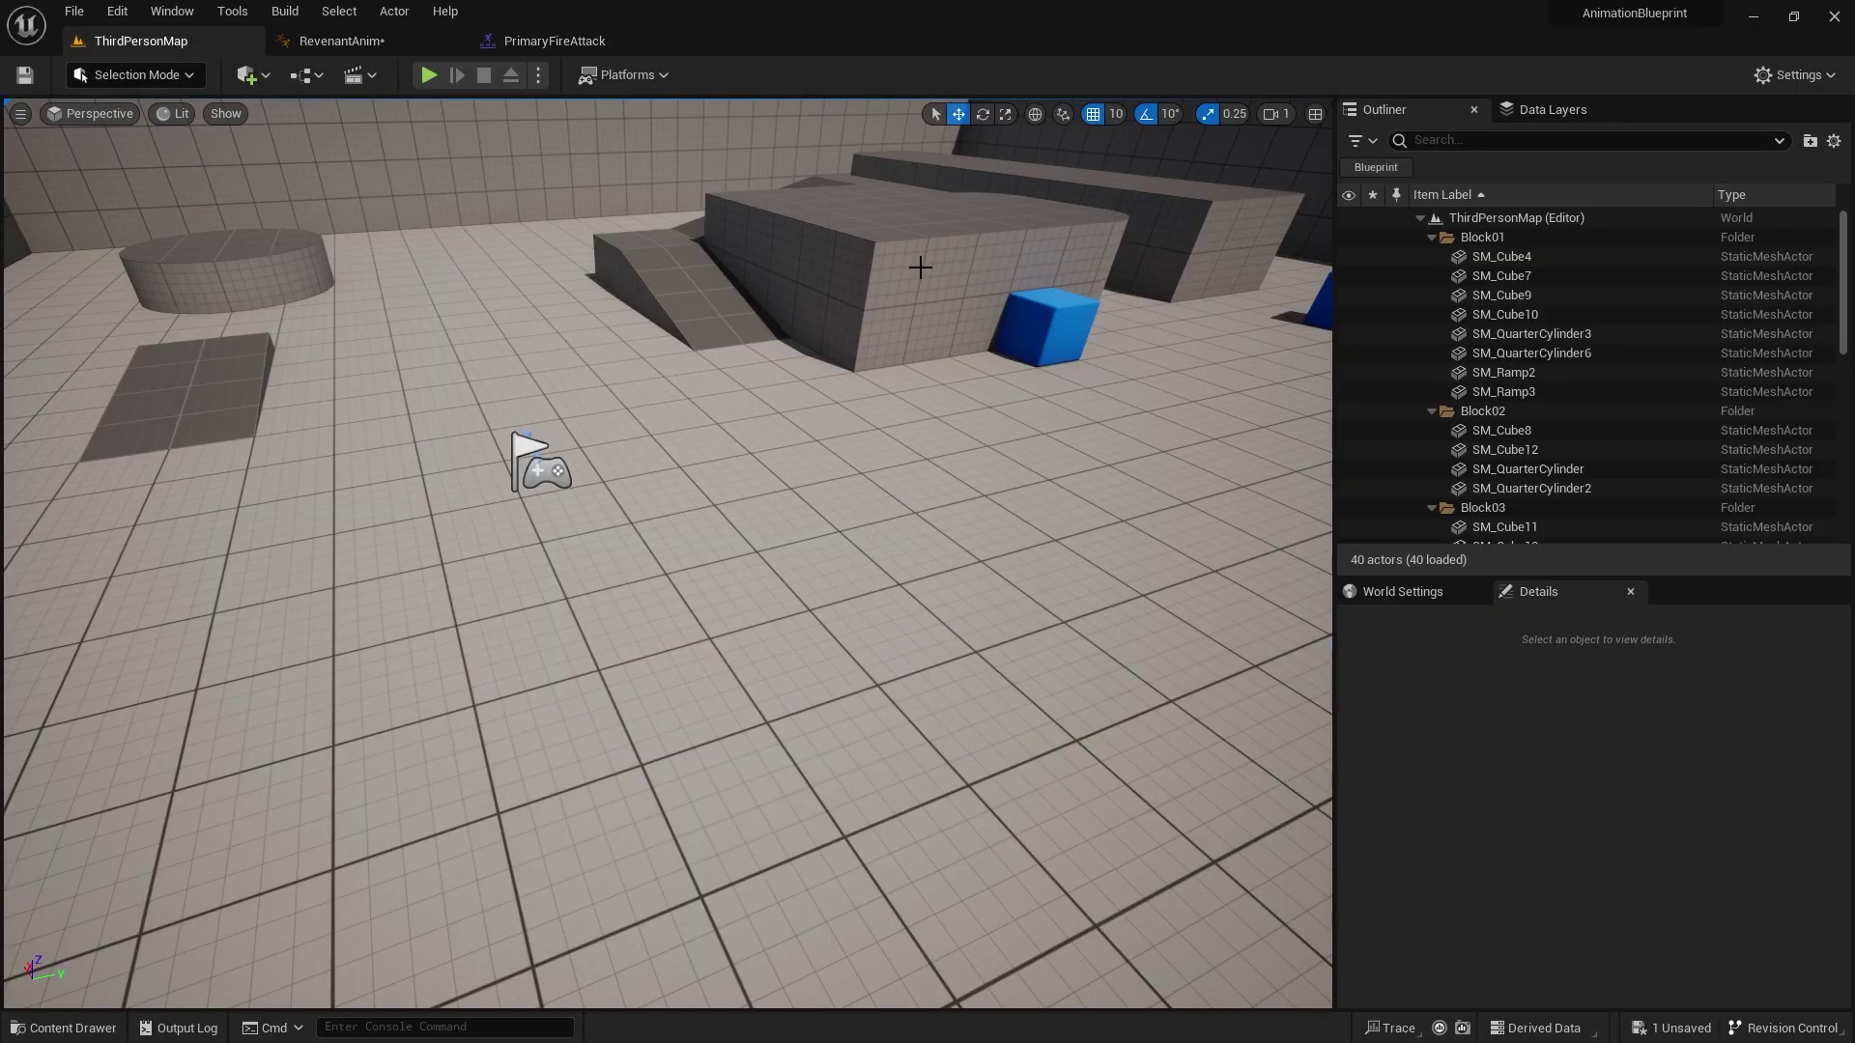
{"action": "left_click", "coordinate": [338, 40]}
{"action": "left_click_drag", "start_coordinate": [1024, 596], "coordinate": [1026, 599]}
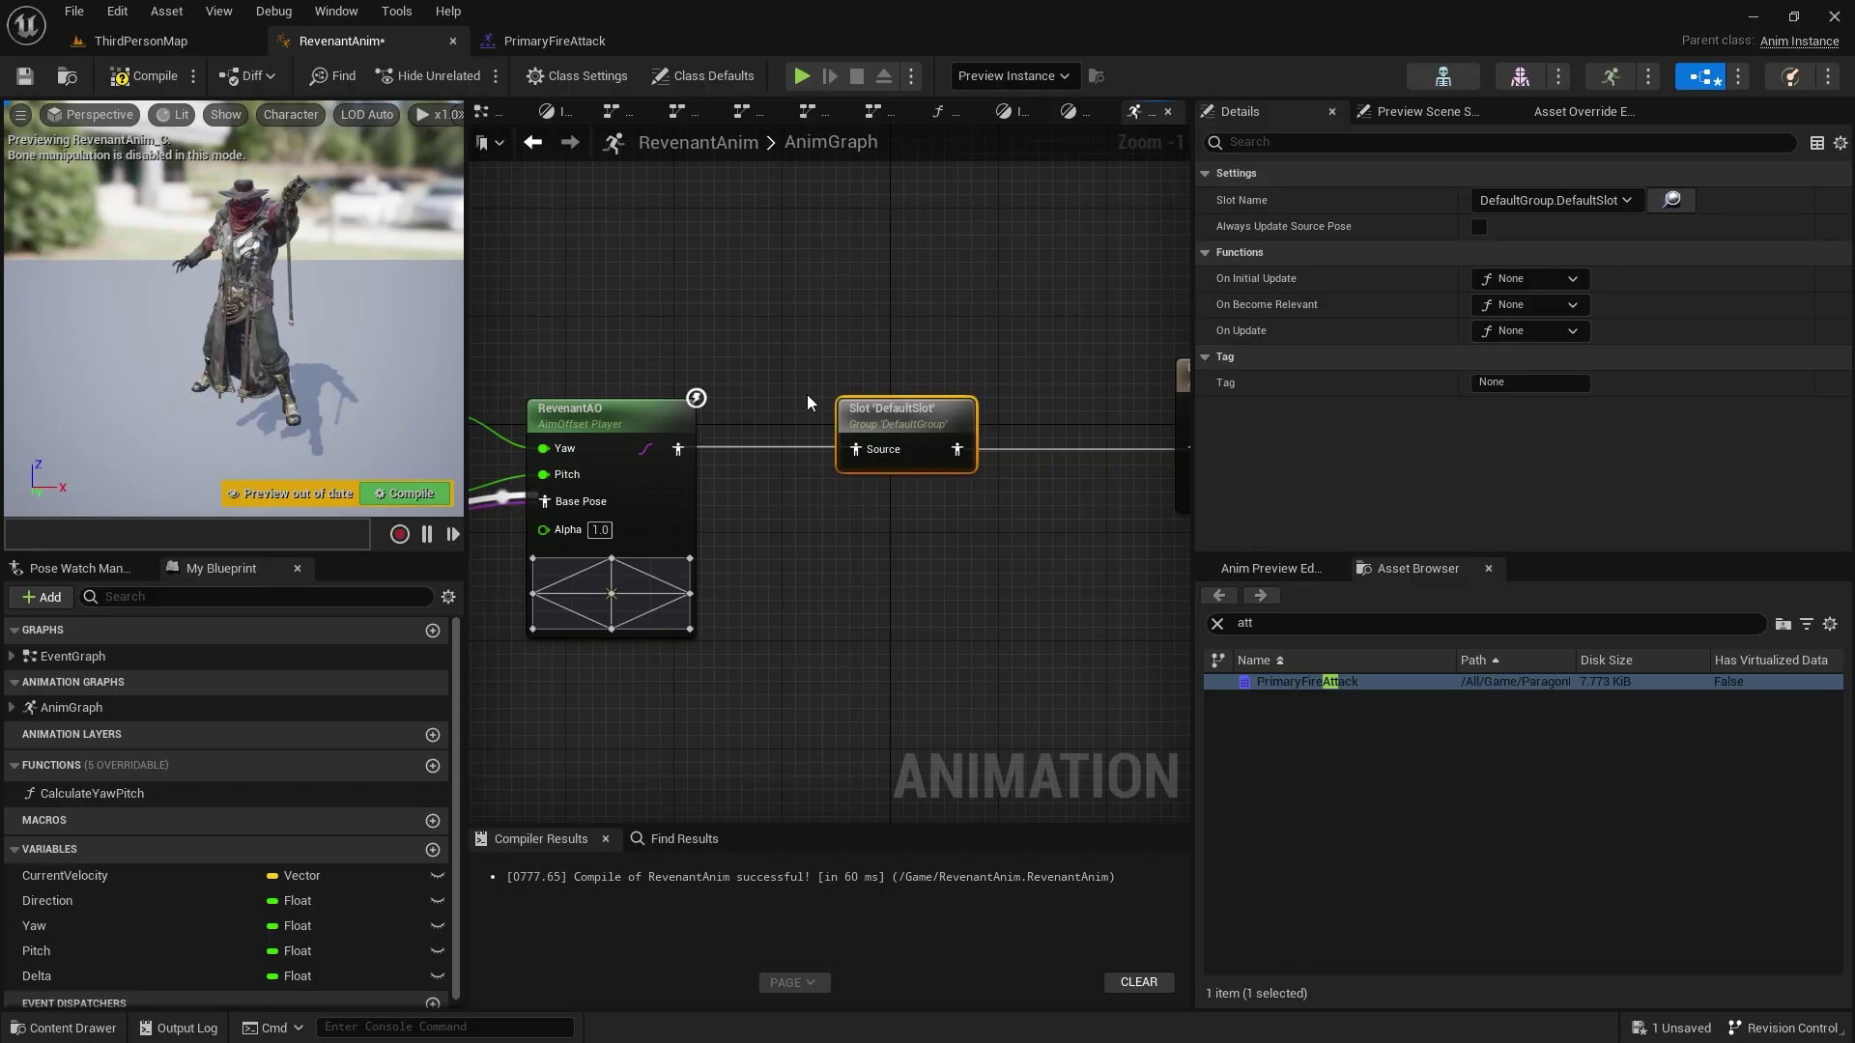
{"action": "right_click_drag", "start_coordinate": [1051, 633], "coordinate": [642, 594]}
{"action": "right_click_drag", "start_coordinate": [535, 372], "coordinate": [717, 434]}
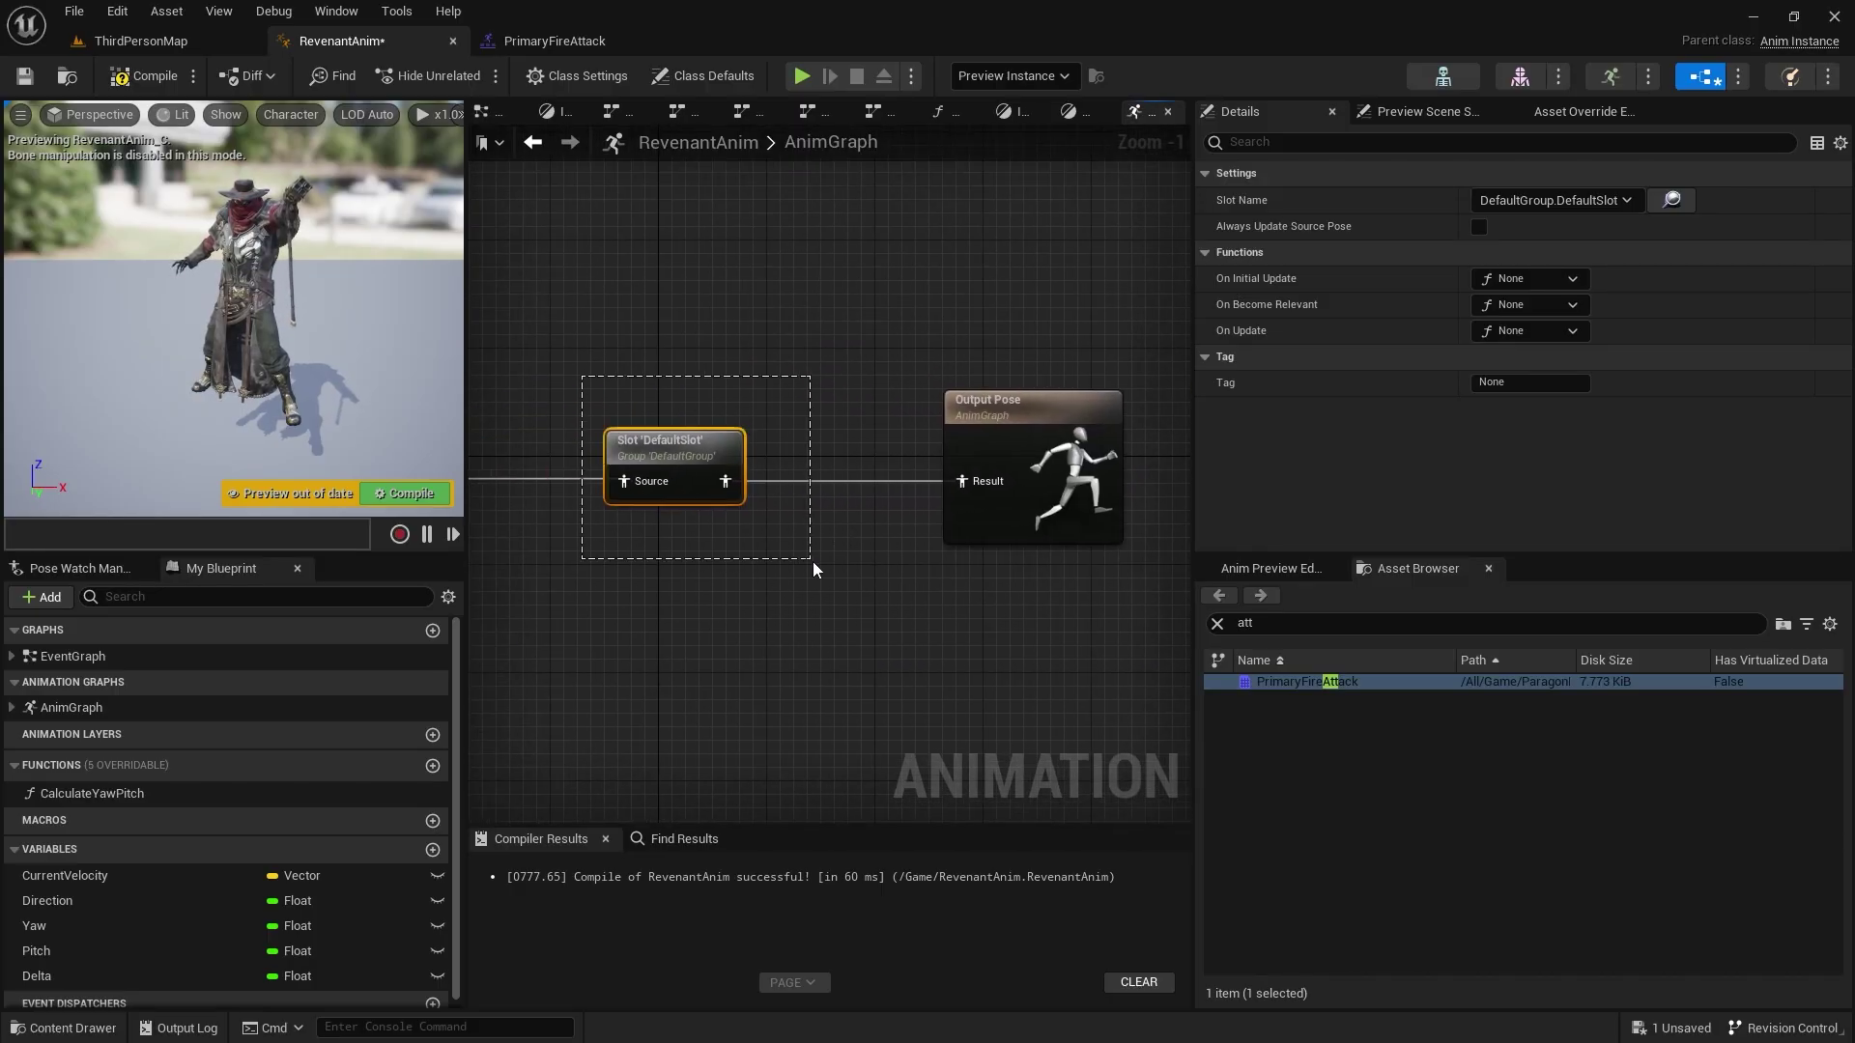
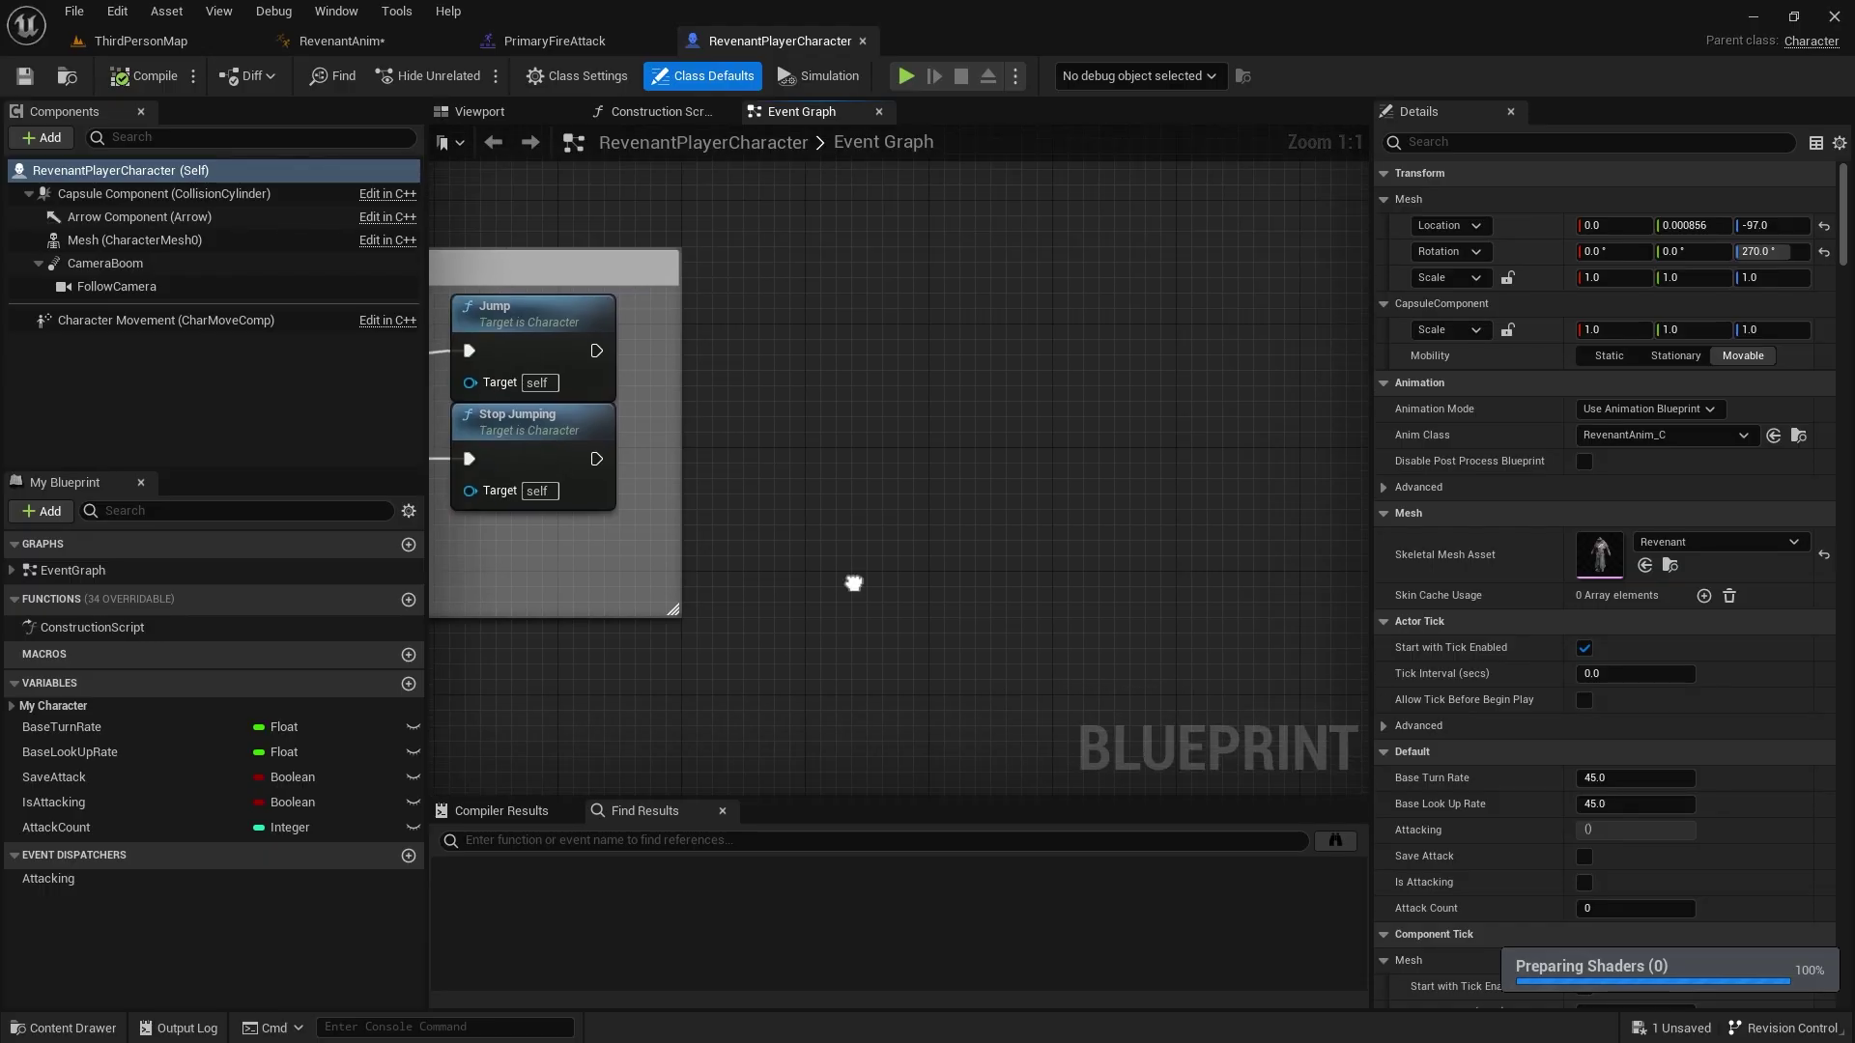
- Add a Left Mouse Button event in the empty area of the RevenantPlayerCharacter event graph
{"action": "right_click", "coordinate": [815, 316]}
{"action": "type", "text": "left mouse"}
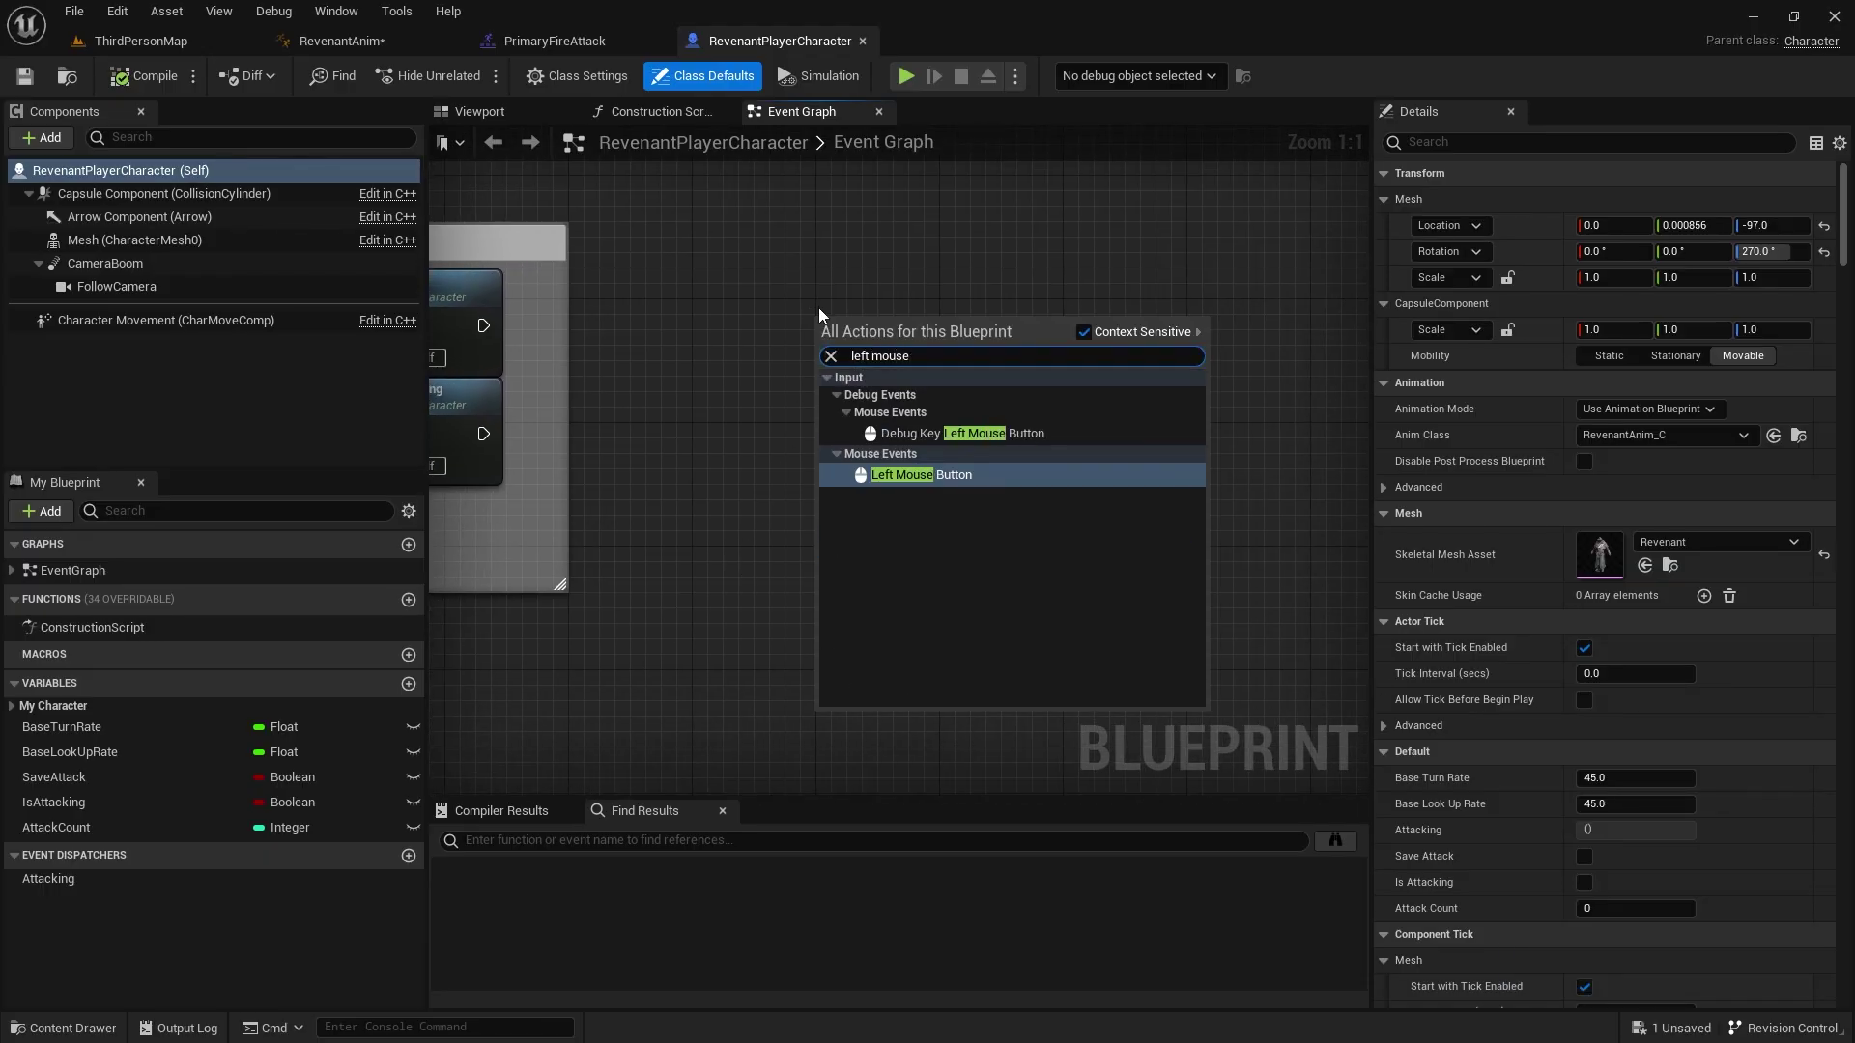
{"action": "key", "text": "Return"}
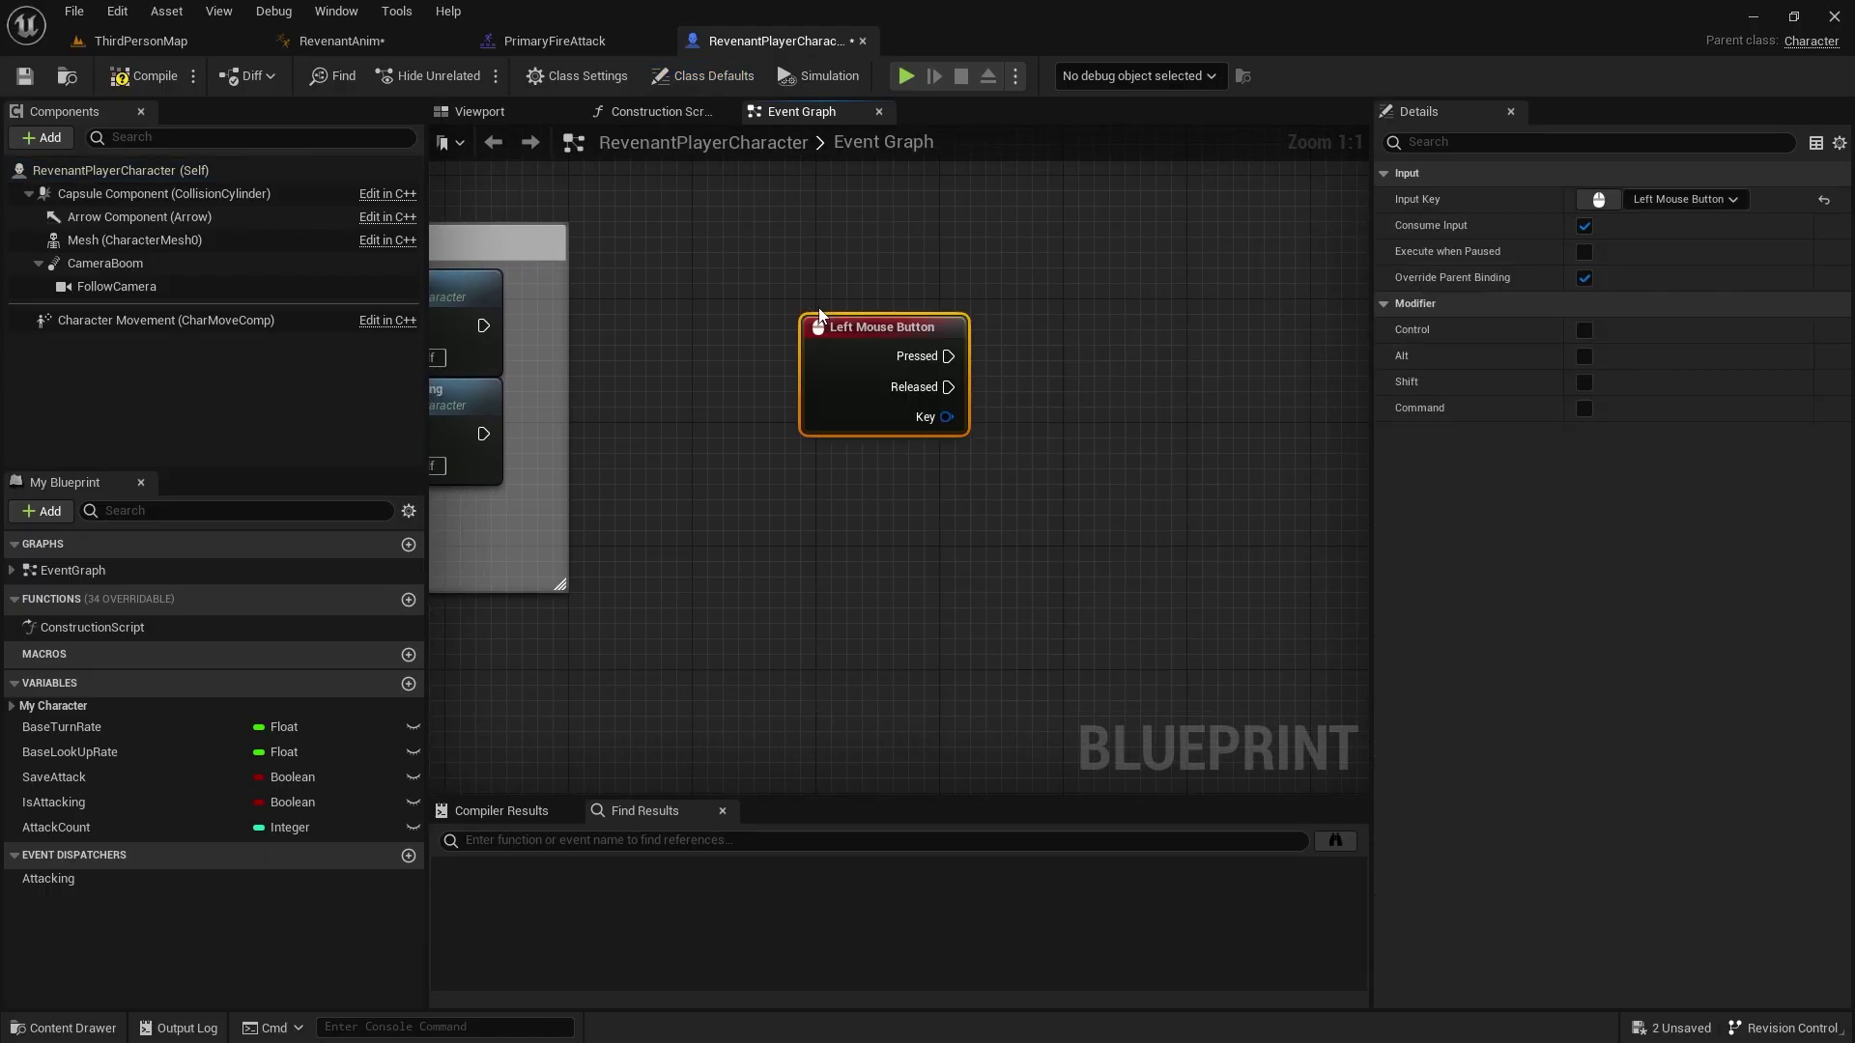
{"action": "right_click_drag", "start_coordinate": [891, 487], "coordinate": [808, 479]}
{"action": "left_click_drag", "start_coordinate": [763, 365], "coordinate": [778, 396]}
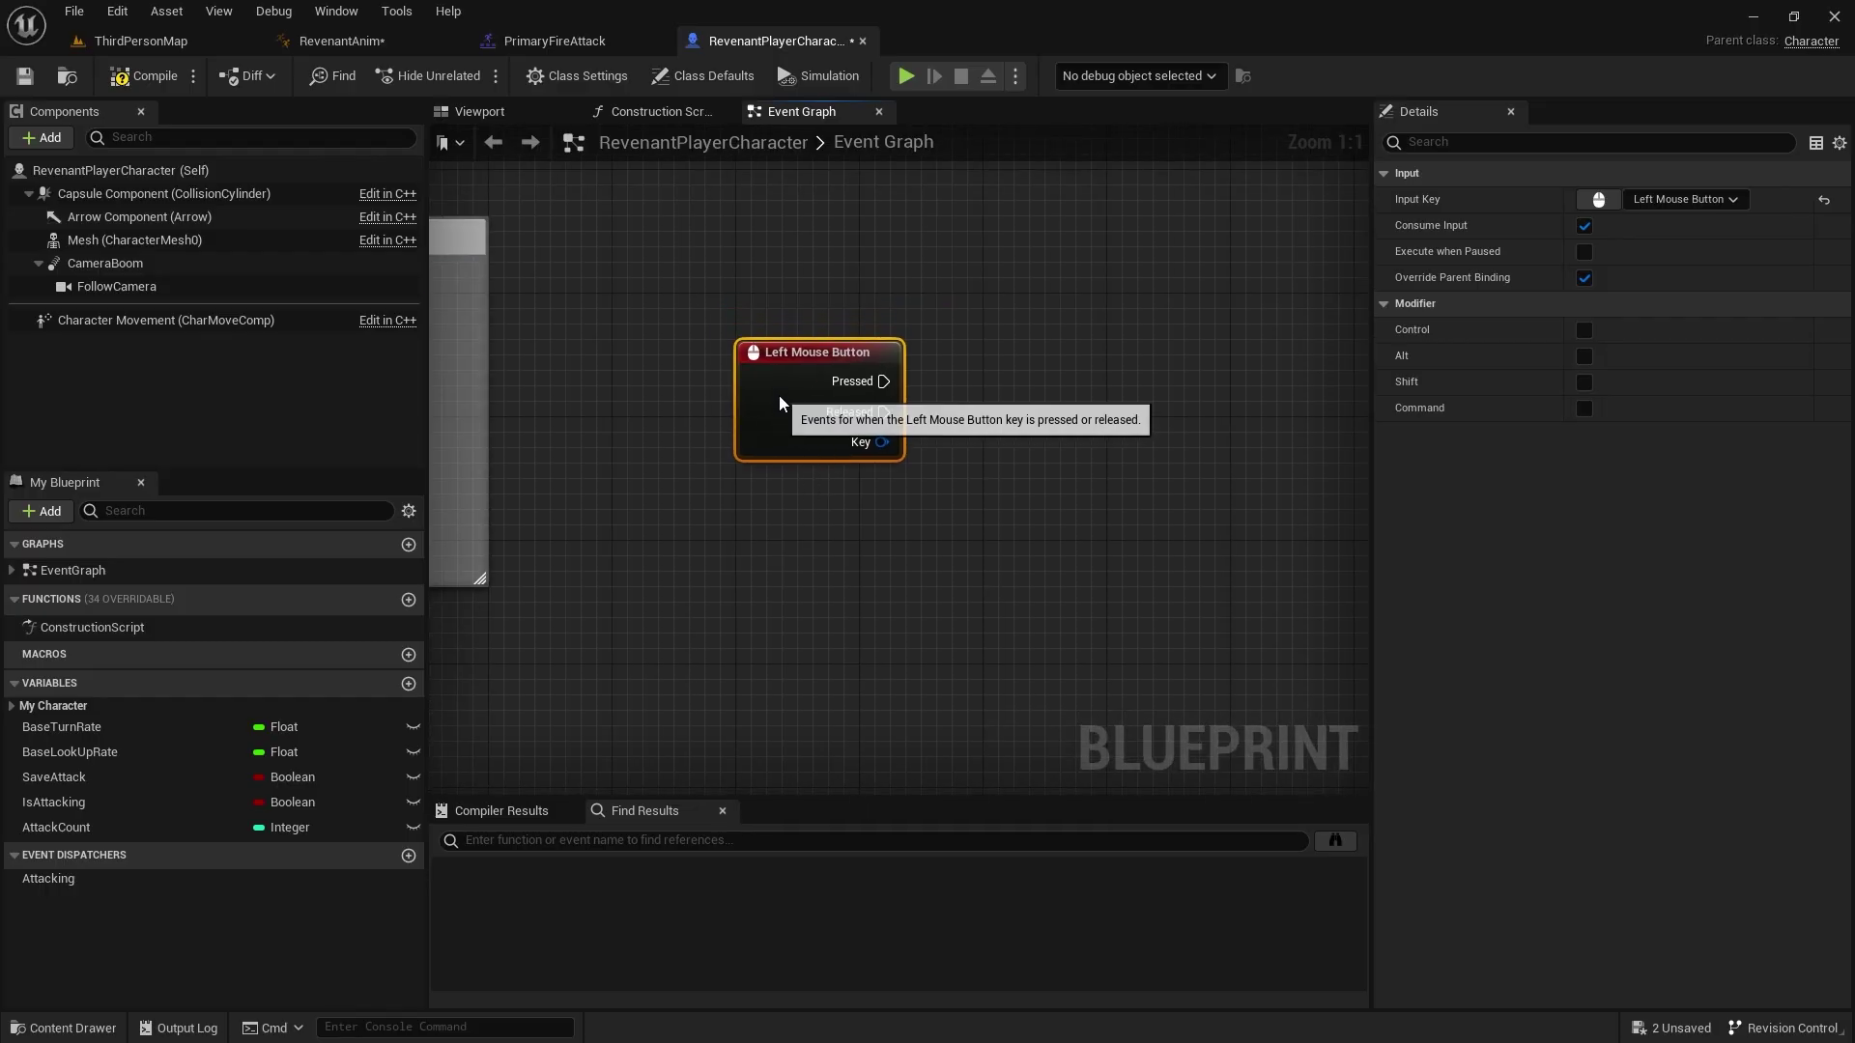
{"action": "right_click_drag", "start_coordinate": [887, 469], "coordinate": [758, 416]}
{"action": "scroll", "coordinate": [758, 416], "scroll_direction": "up", "scroll_amount": 4}
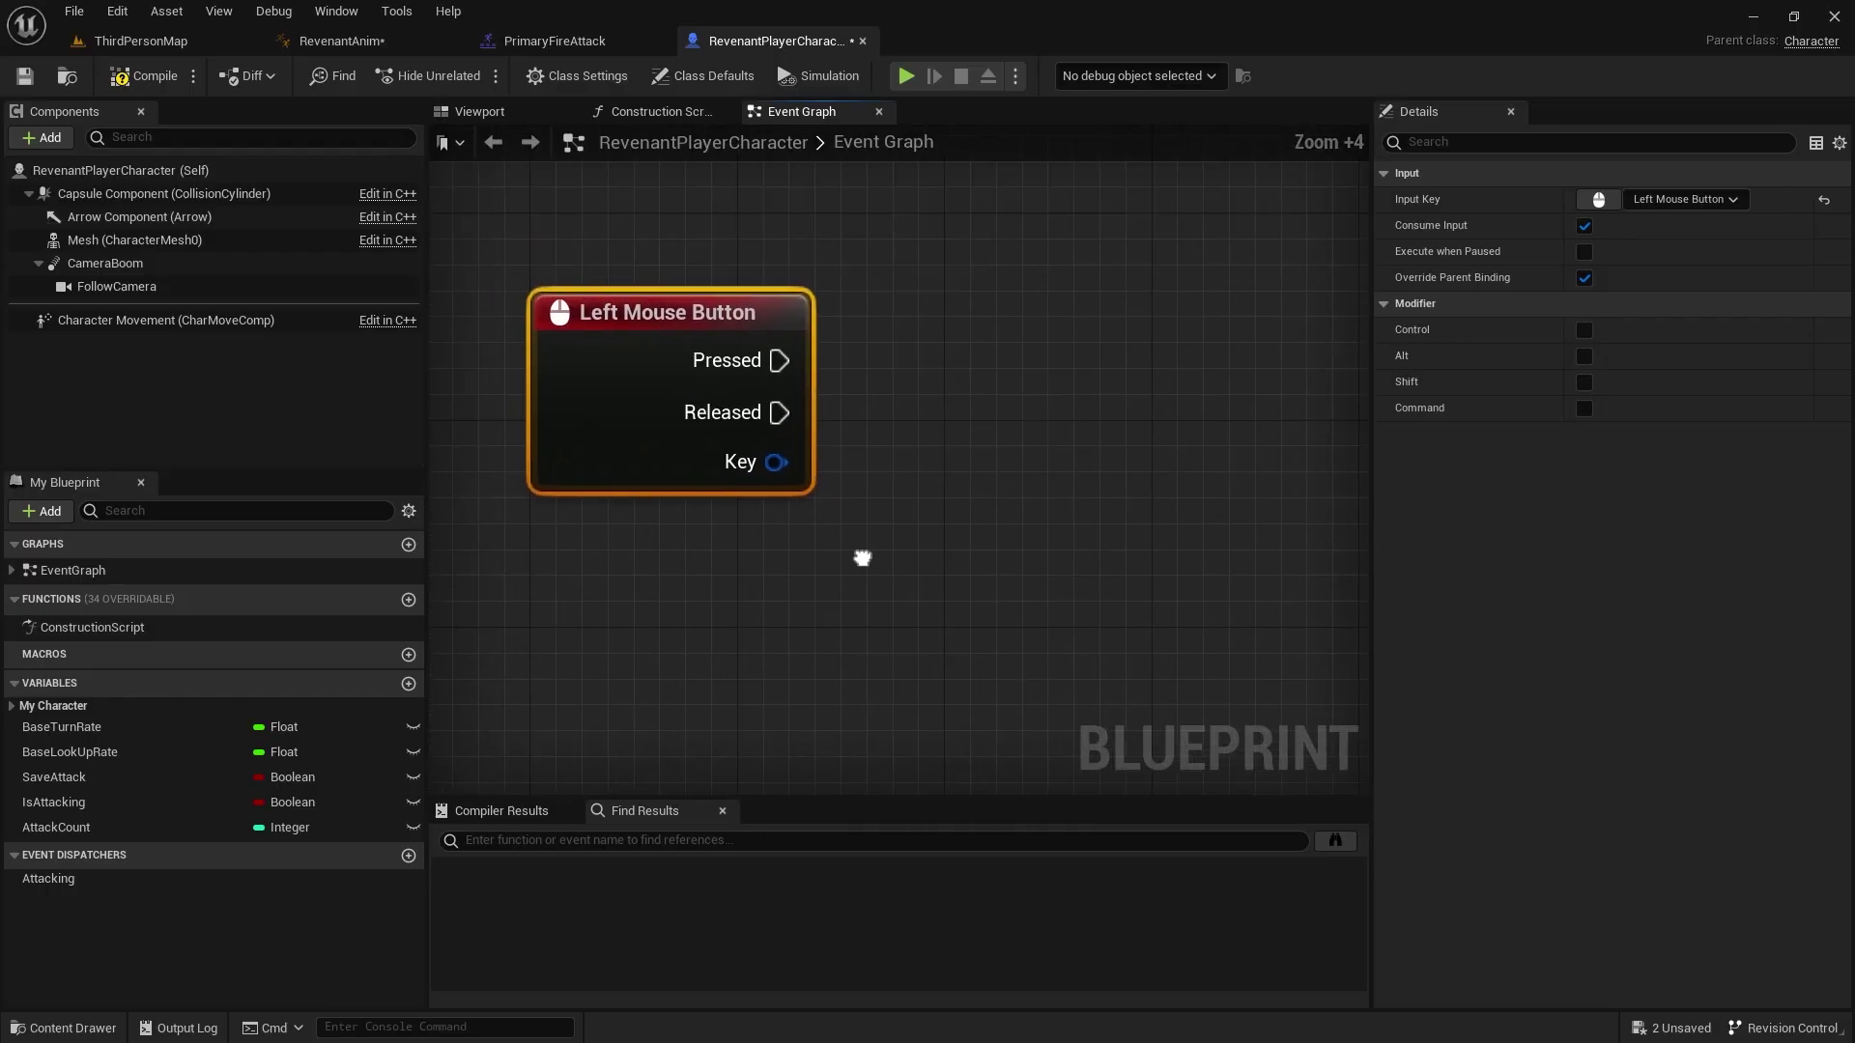
- Add a Mesh reference beside the Left Mouse Button event and create a Play Montage node from it
{"action": "left_click_drag", "start_coordinate": [112, 240], "coordinate": [949, 377]}
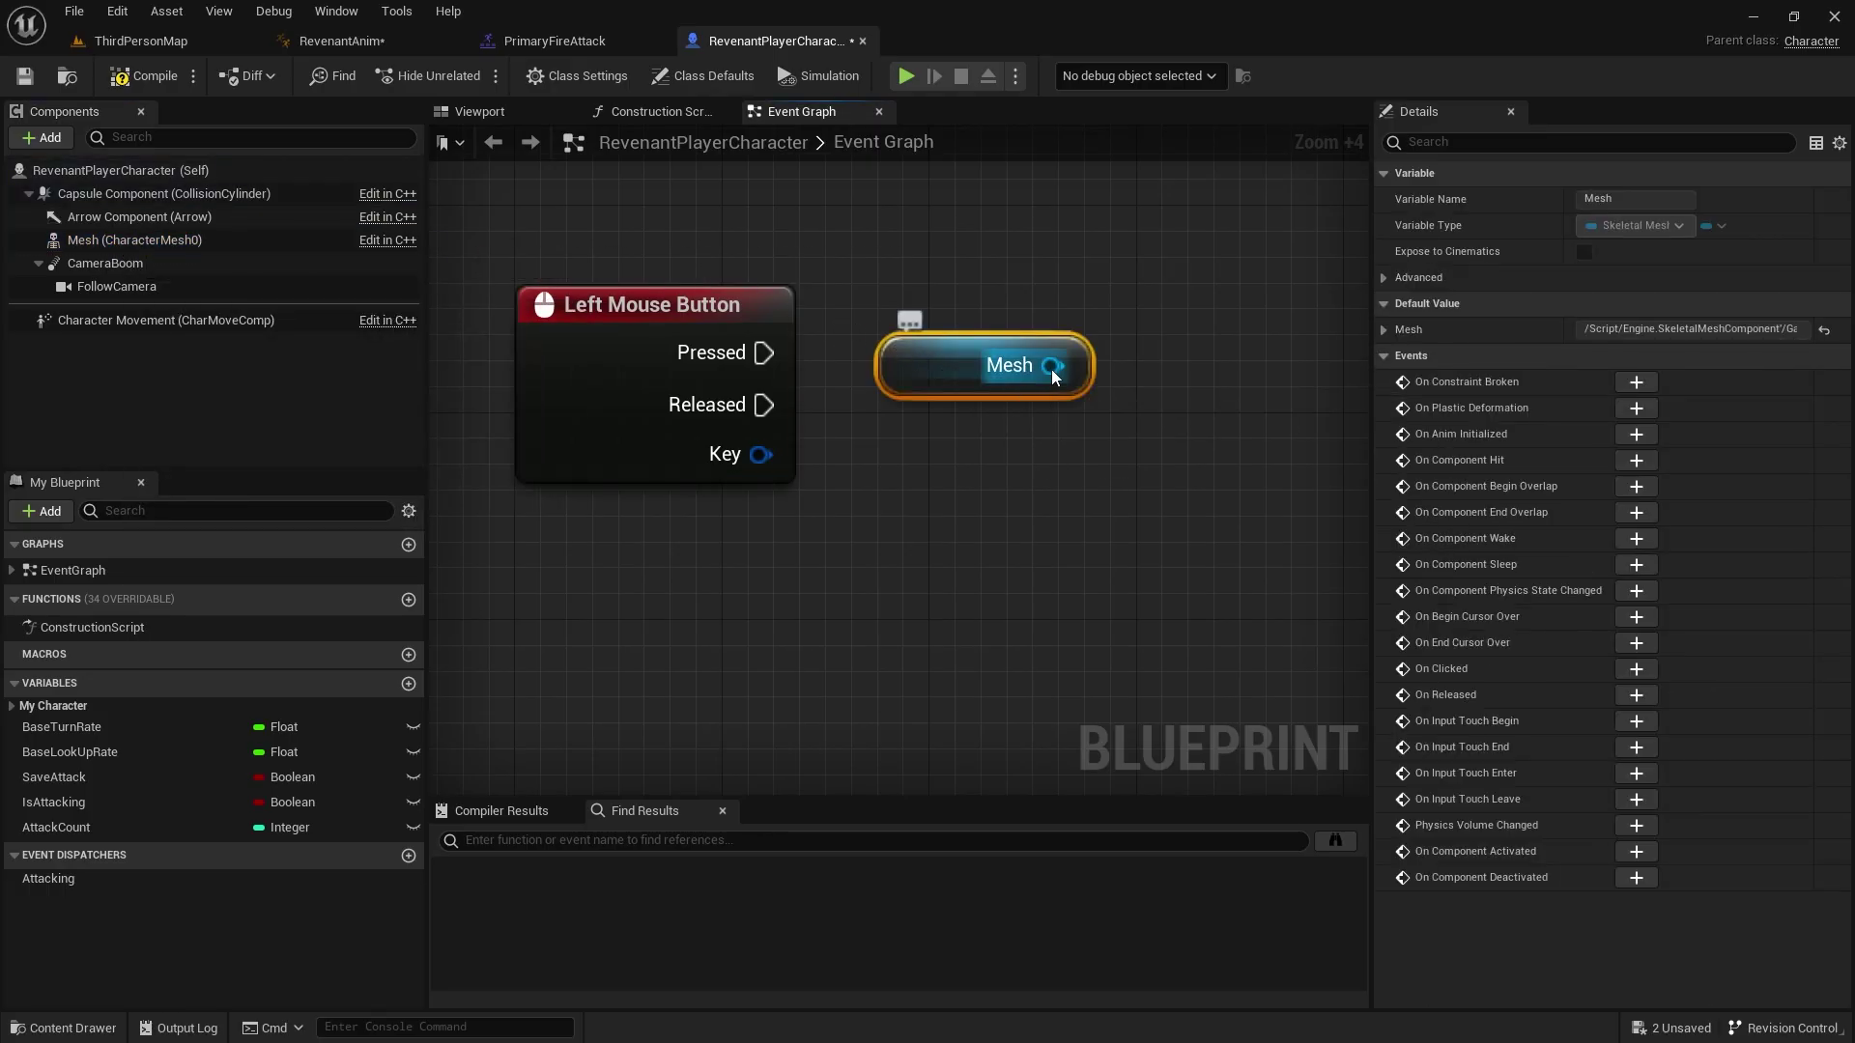
{"action": "left_click_drag", "start_coordinate": [1094, 339], "coordinate": [1188, 350]}
{"action": "type", "text": "play m"}
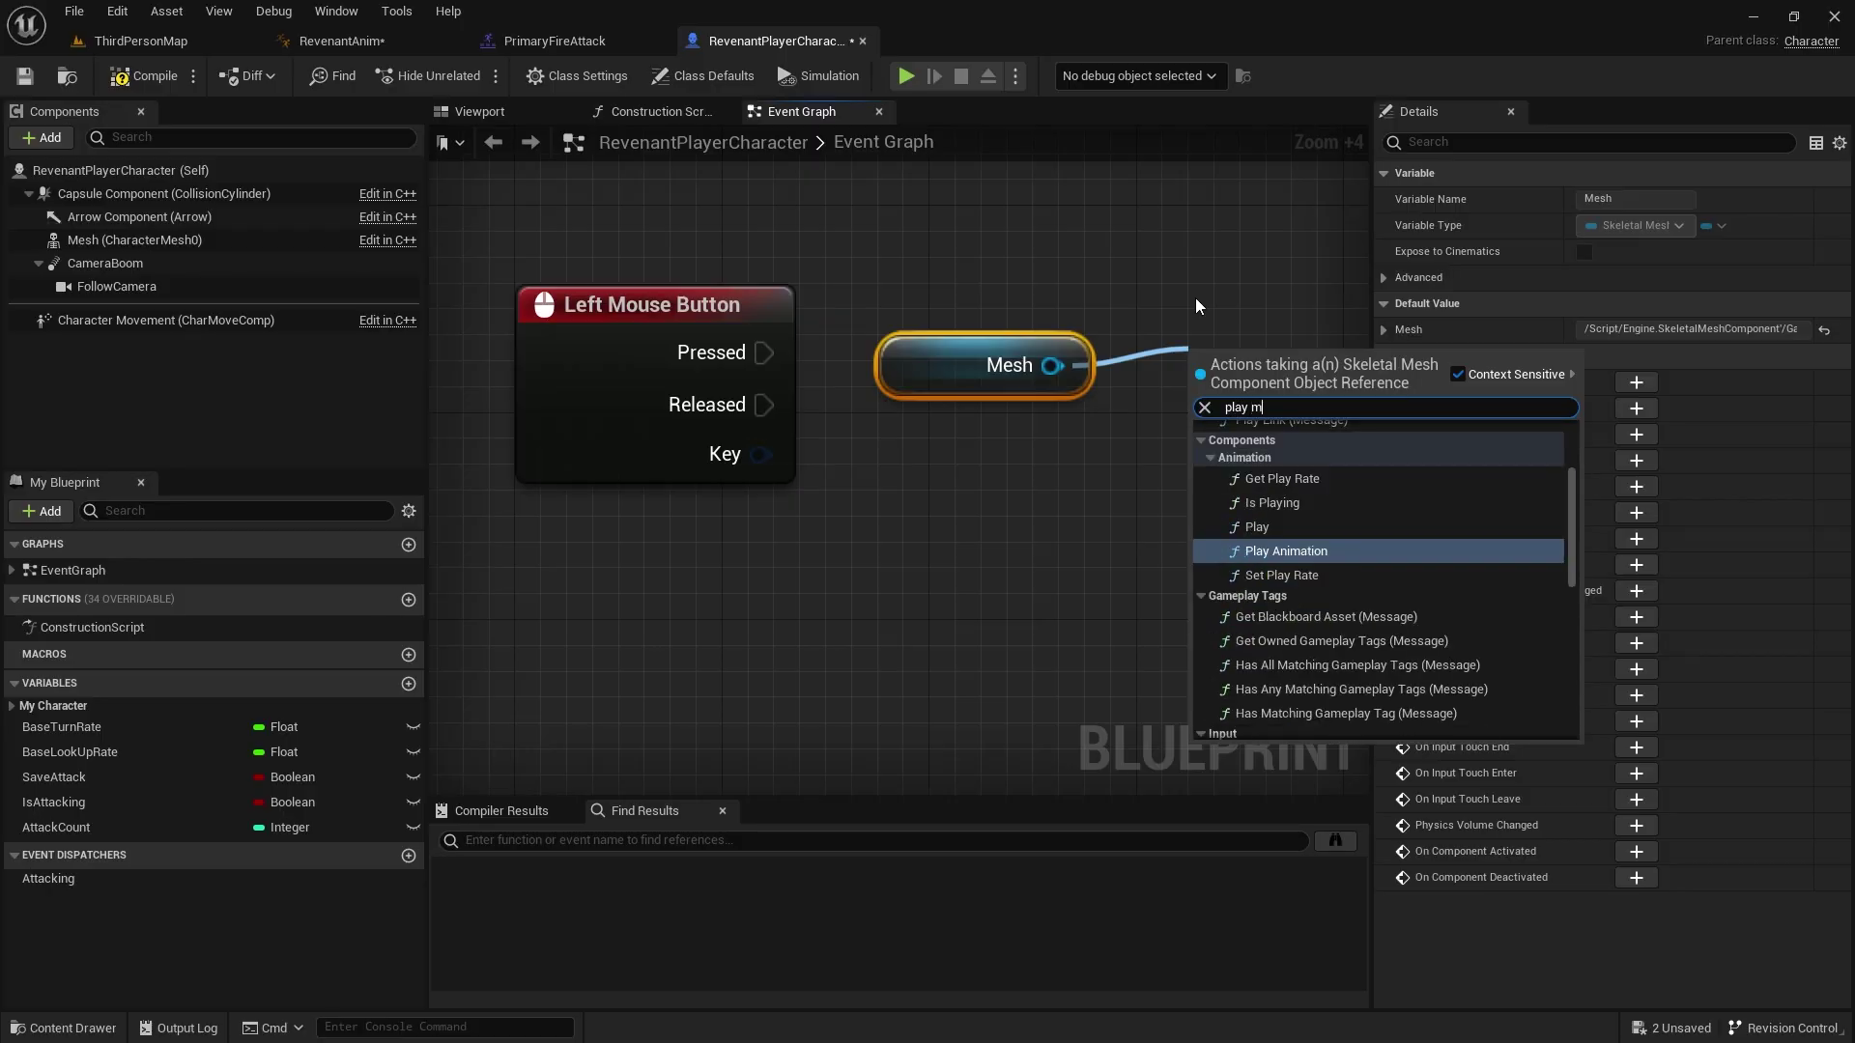
{"action": "type", "text": "ontag"}
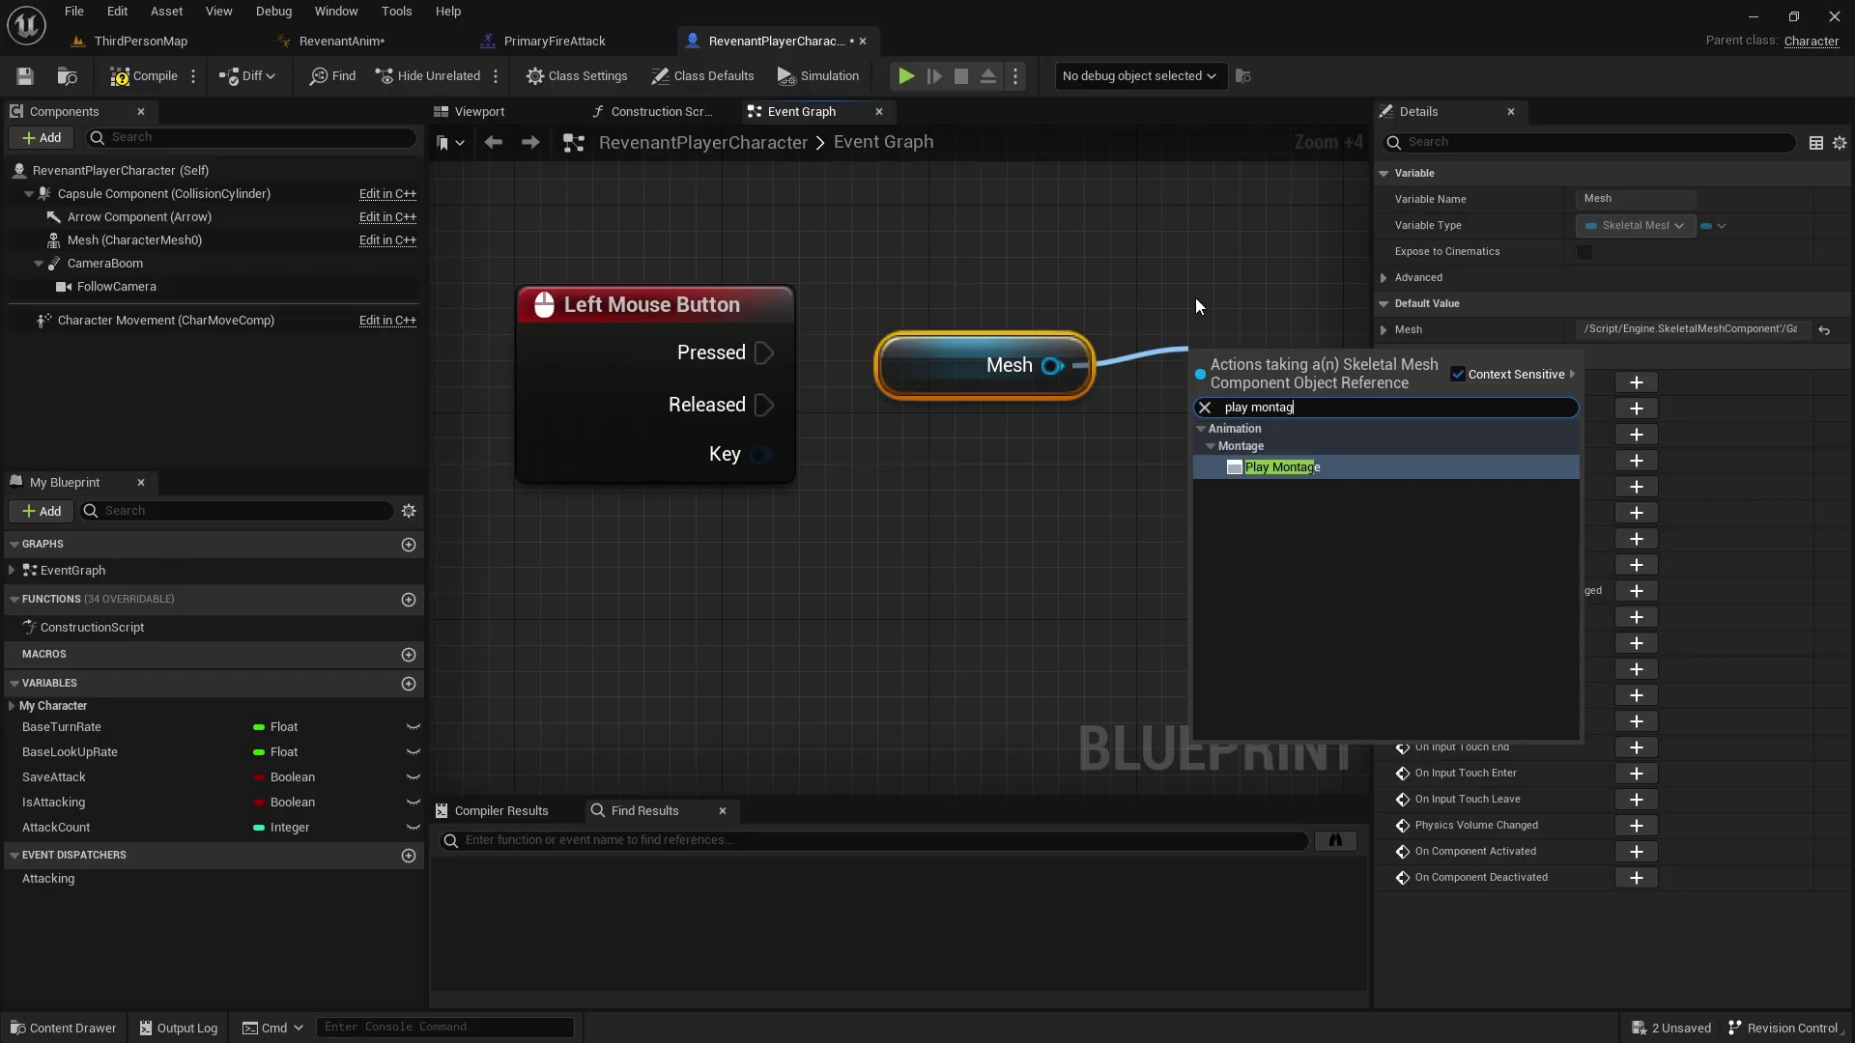
{"action": "left_click", "coordinate": [1291, 468]}
{"action": "right_click_drag", "start_coordinate": [1294, 387], "coordinate": [864, 311]}
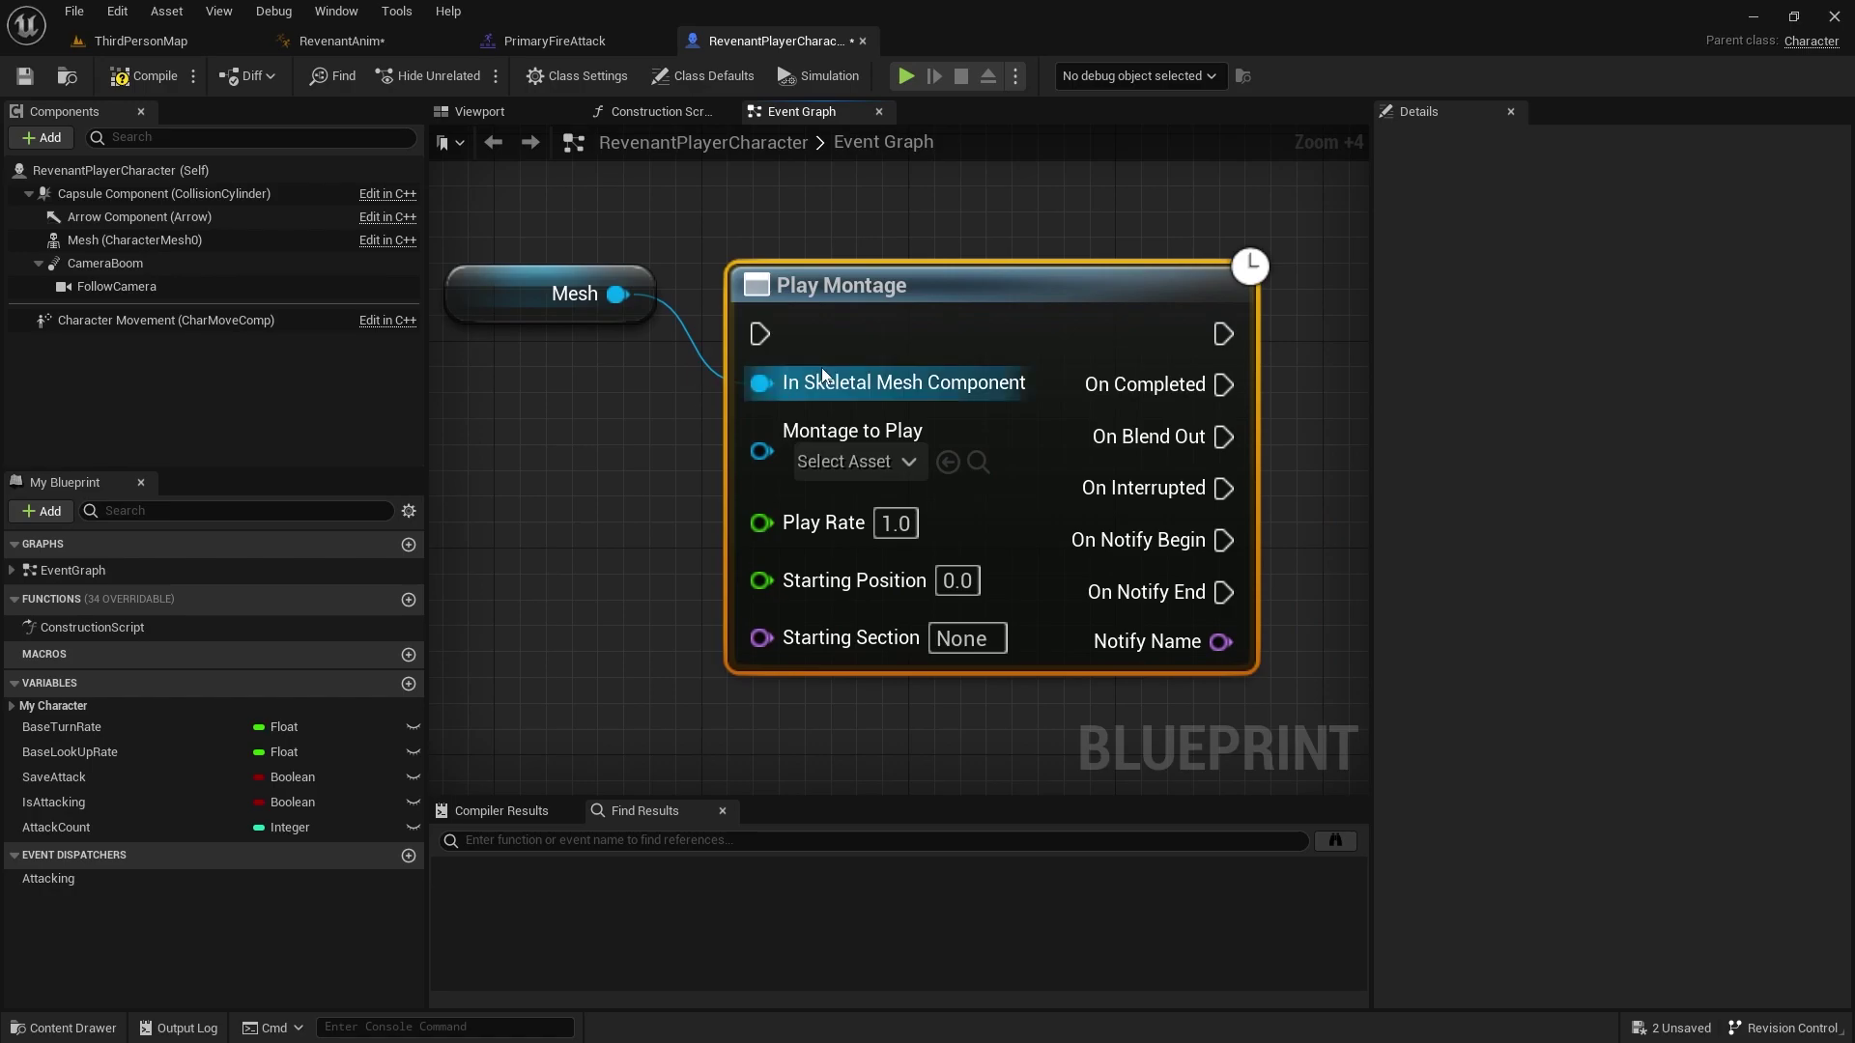
{"action": "left_click_drag", "start_coordinate": [864, 311], "coordinate": [891, 261]}
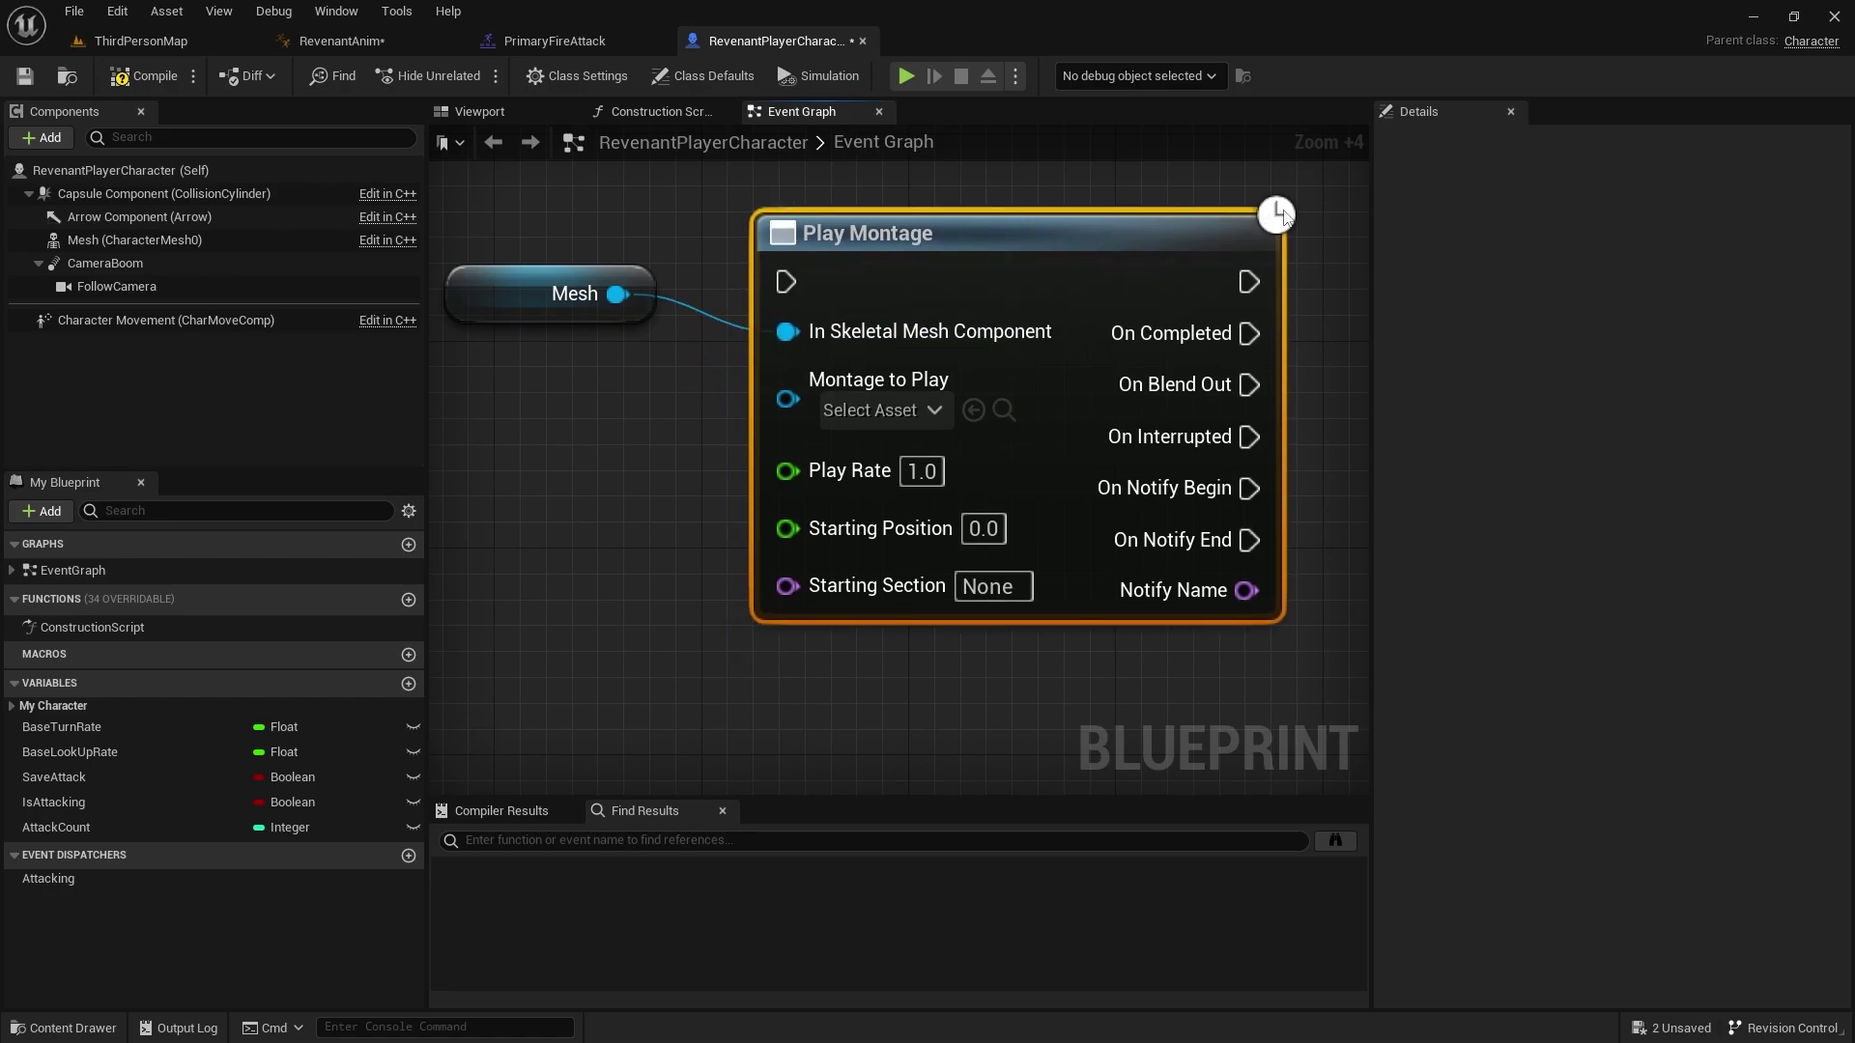
- Connect the event's Pressed output to the Play Montage node and move the Mesh node below the execution wire
{"action": "right_click_drag", "start_coordinate": [790, 373], "coordinate": [995, 414]}
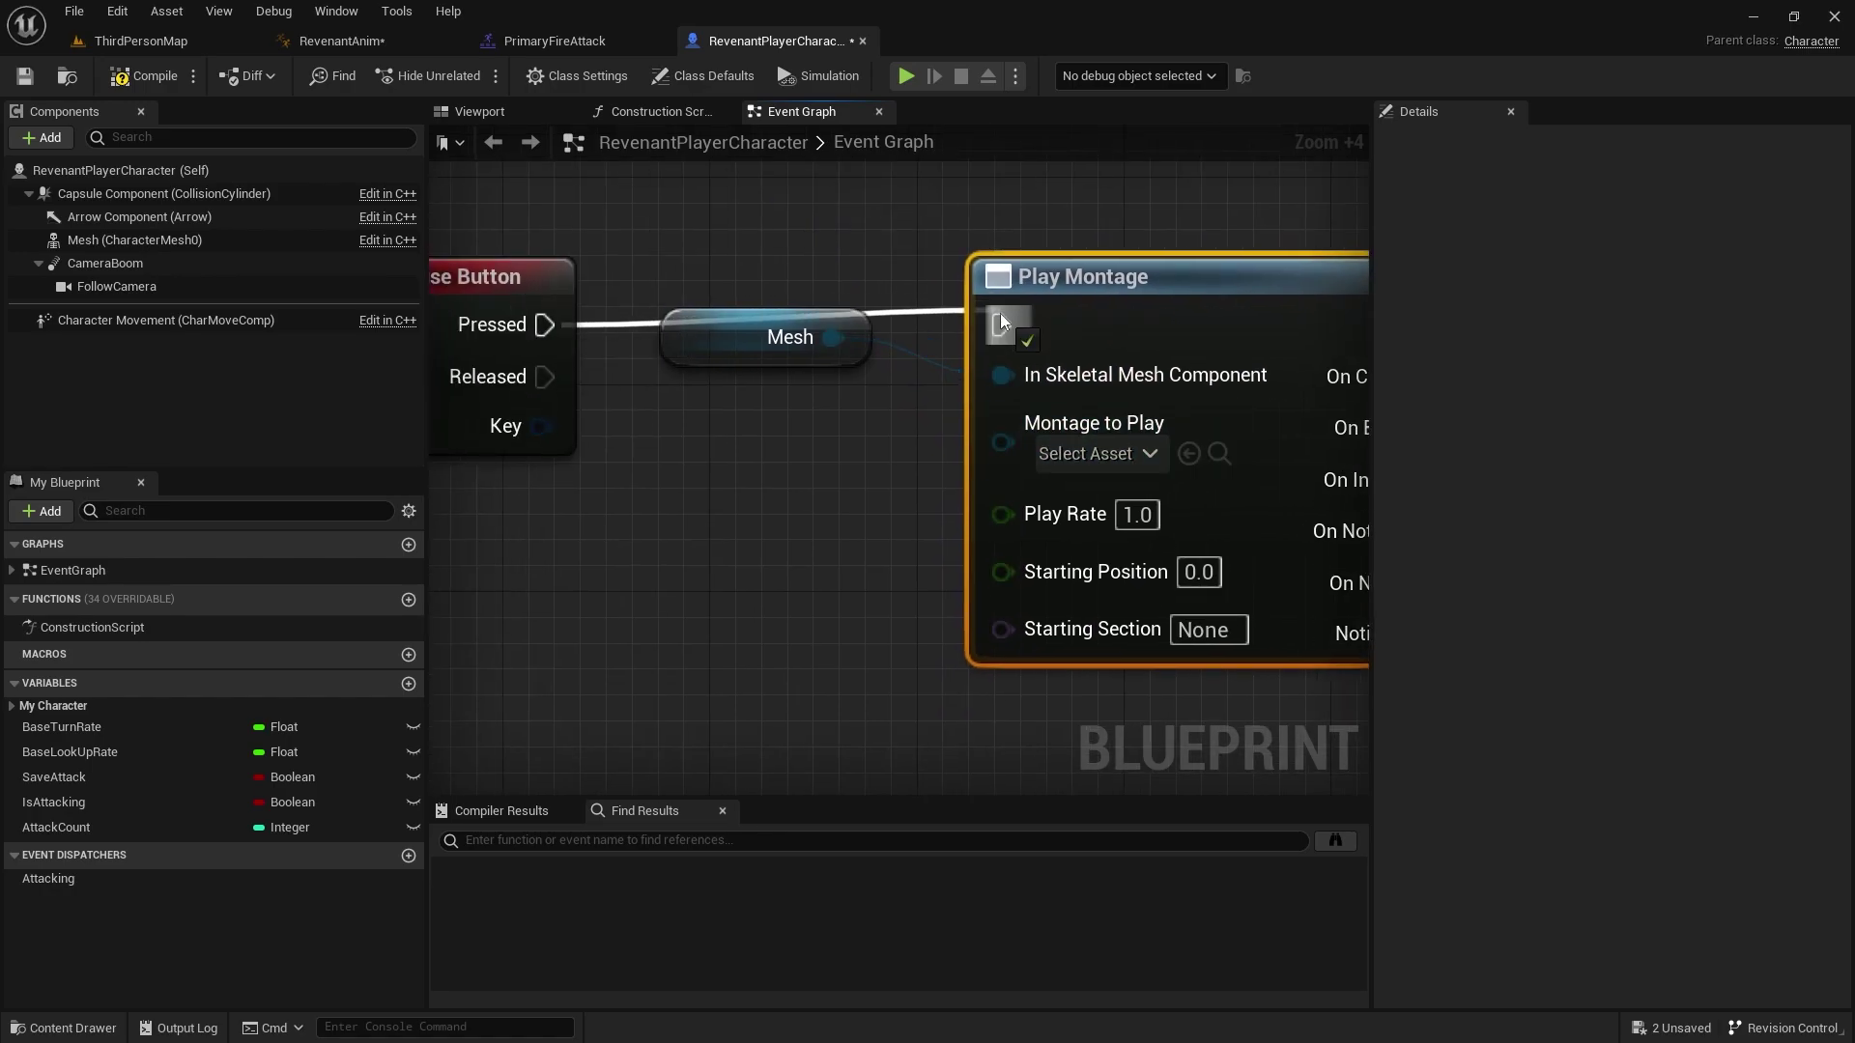
{"action": "left_click_drag", "start_coordinate": [1001, 313], "coordinate": [1001, 322]}
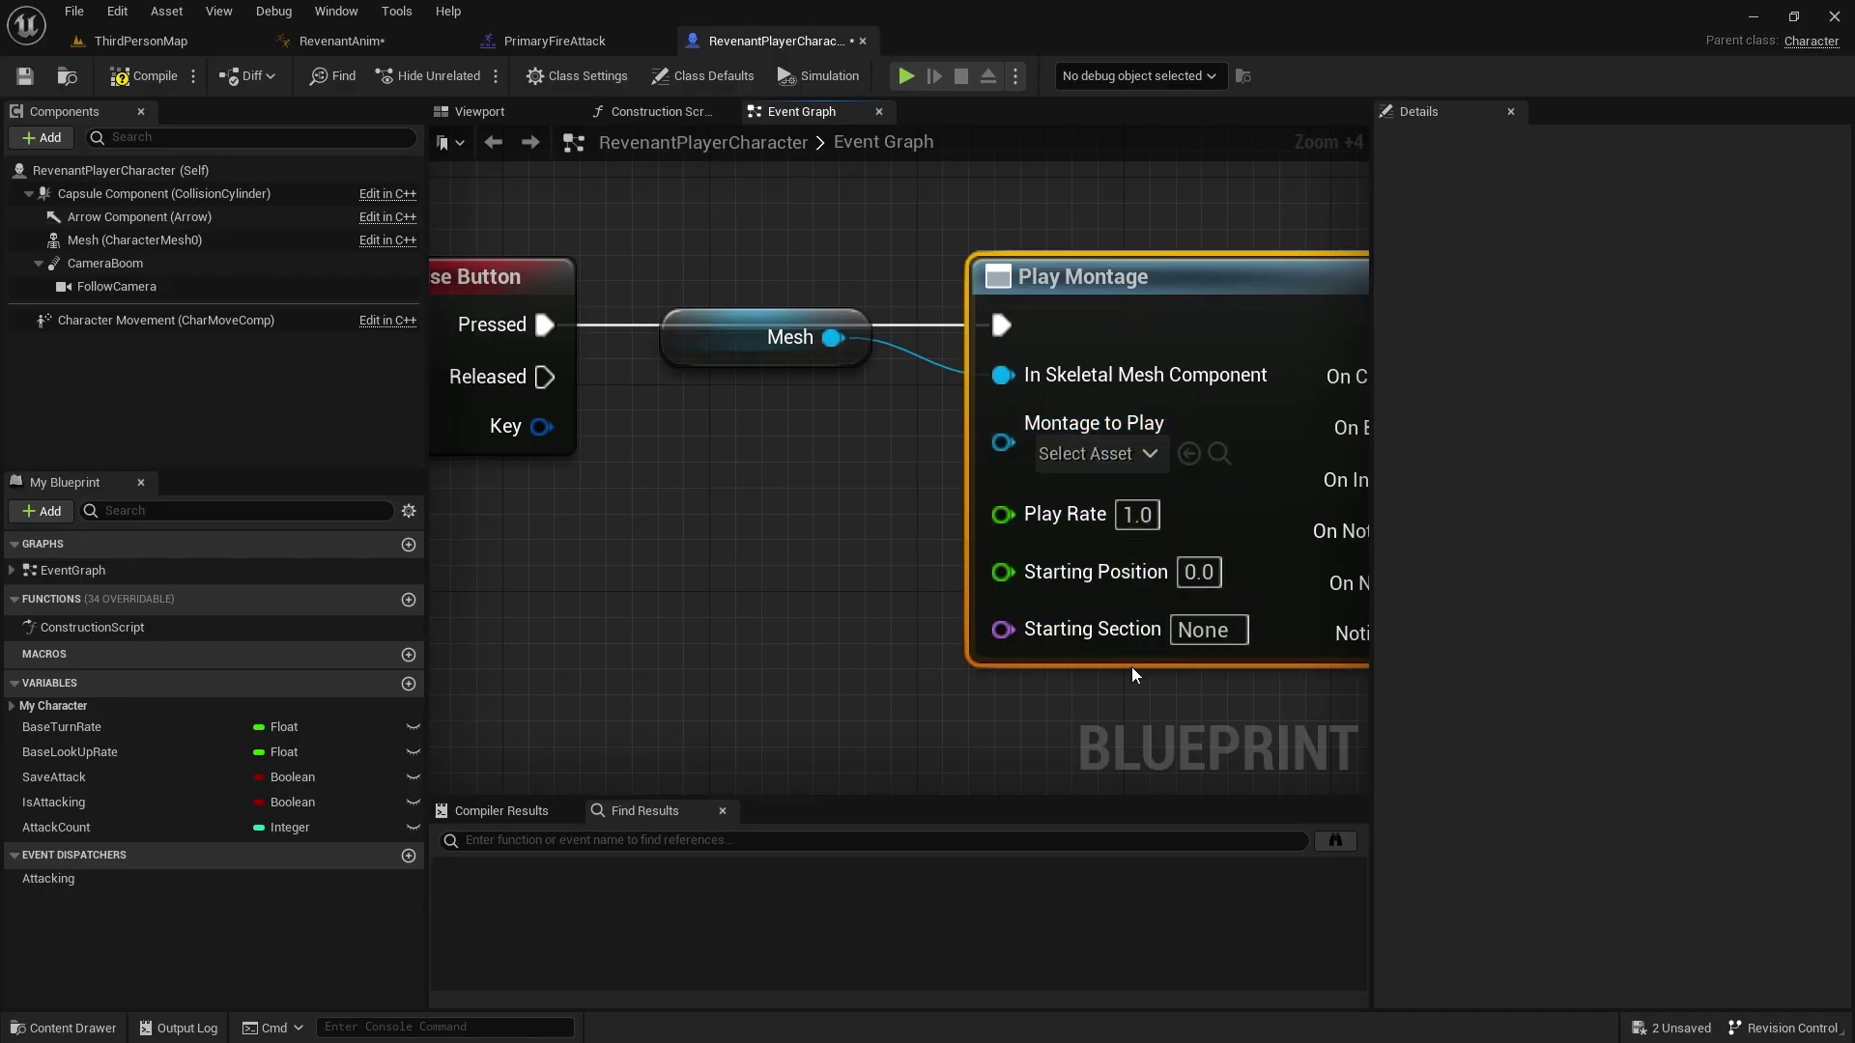
{"action": "left_click_drag", "start_coordinate": [732, 355], "coordinate": [759, 539]}
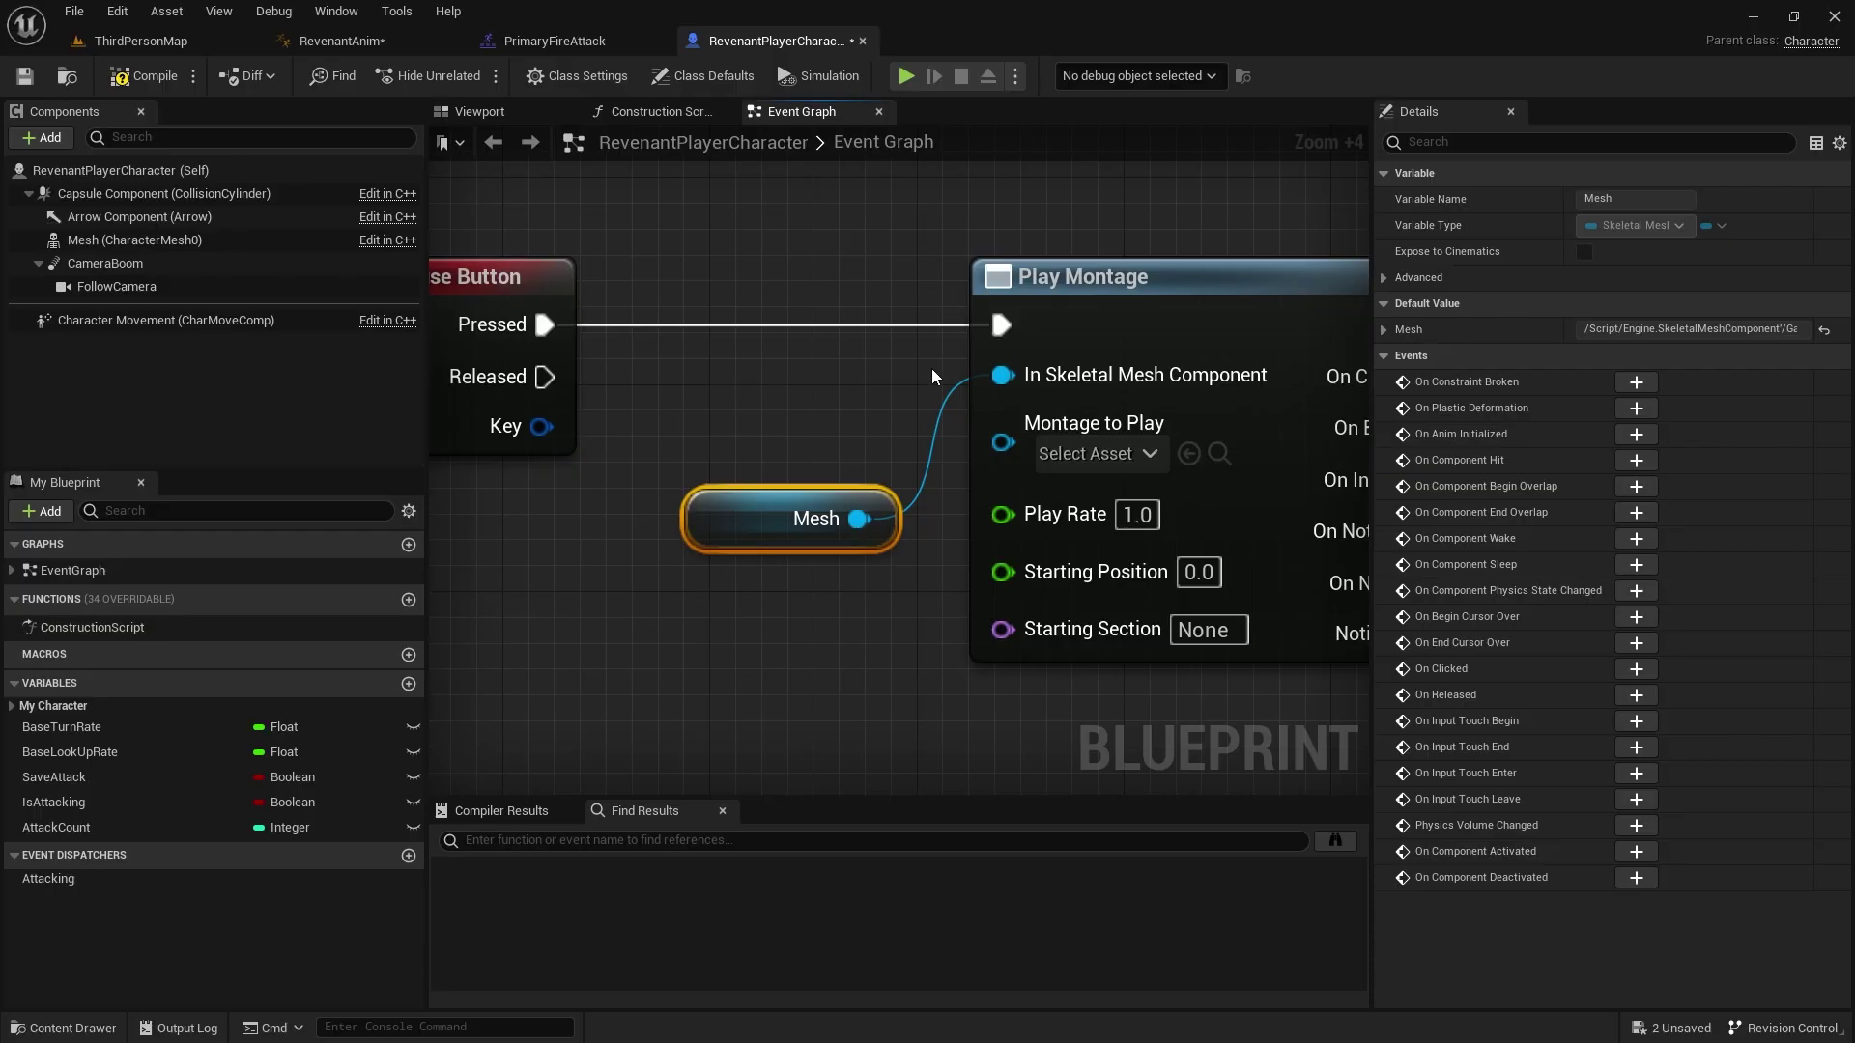
- Examine the Play Montage node's execution outputs, such as On Completed, On Blend Out and On Notify Begin
{"action": "left_click_drag", "start_coordinate": [857, 280], "coordinate": [1125, 680]}
{"action": "right_click_drag", "start_coordinate": [1126, 680], "coordinate": [854, 665]}
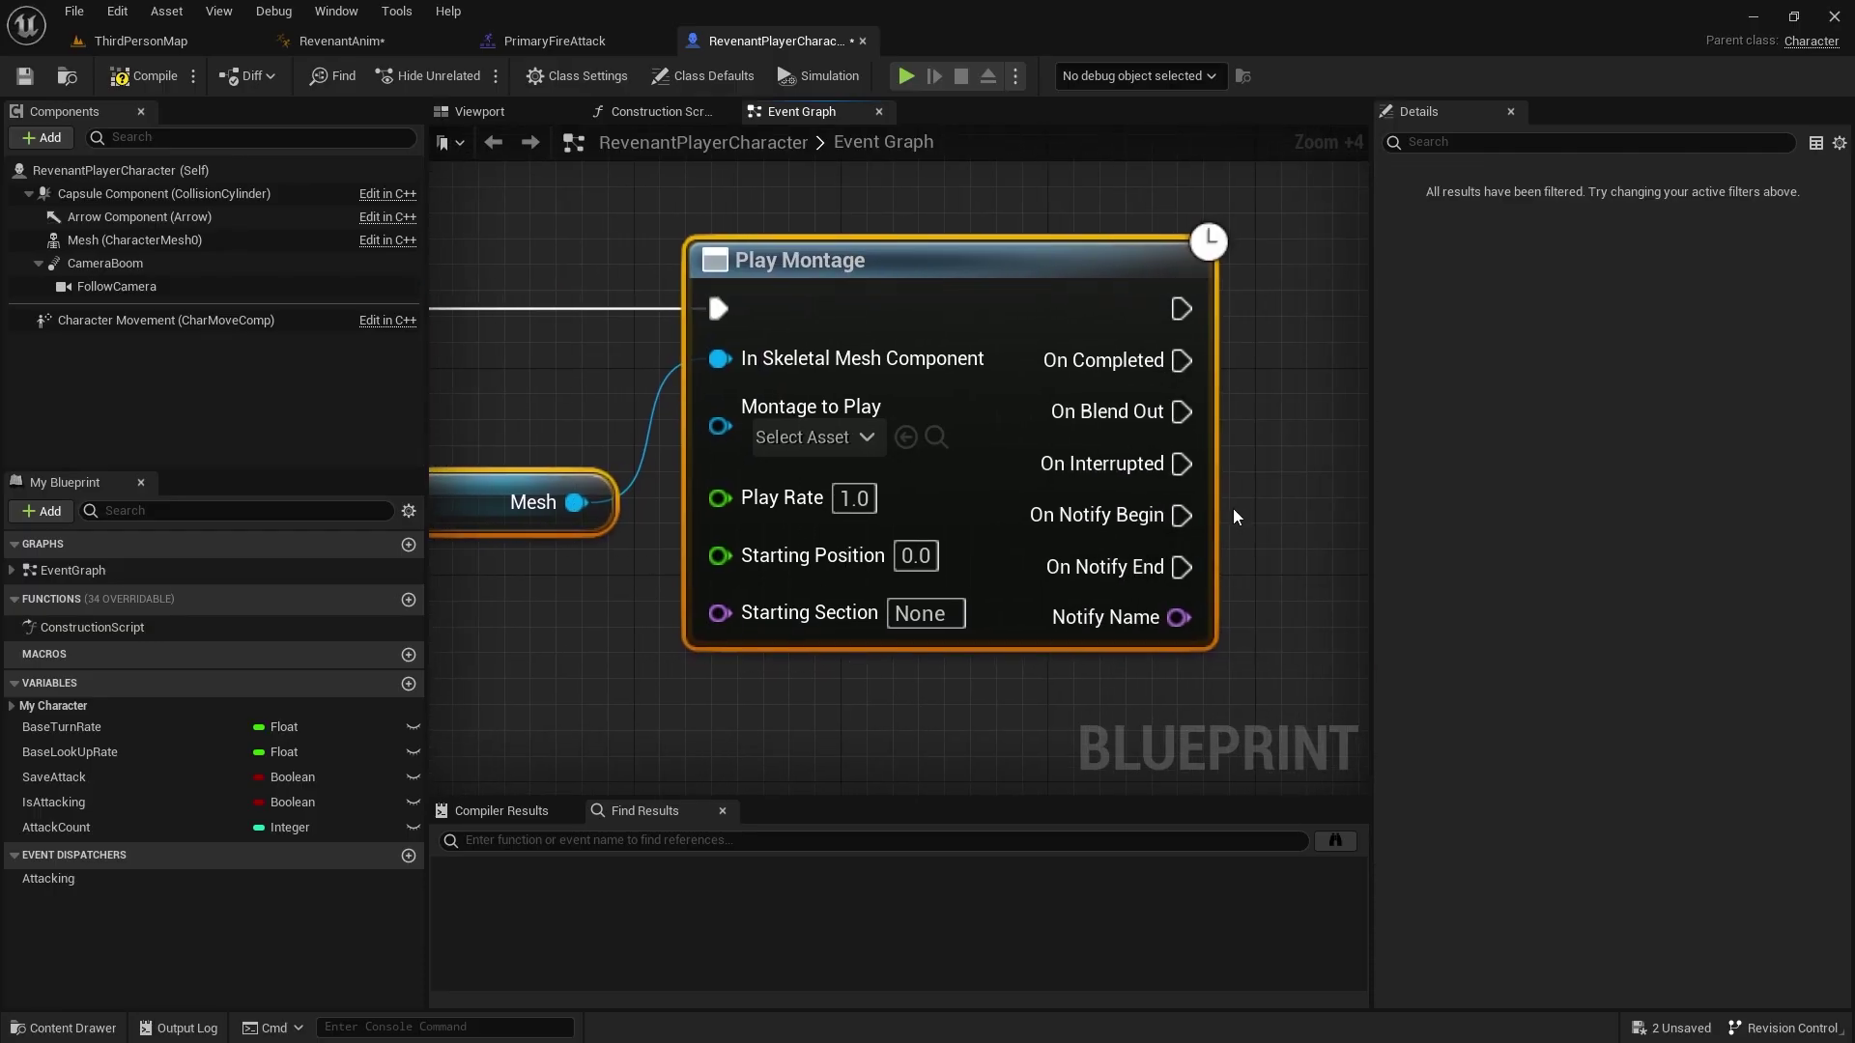
{"action": "right_click_drag", "start_coordinate": [1234, 514], "coordinate": [1063, 506]}
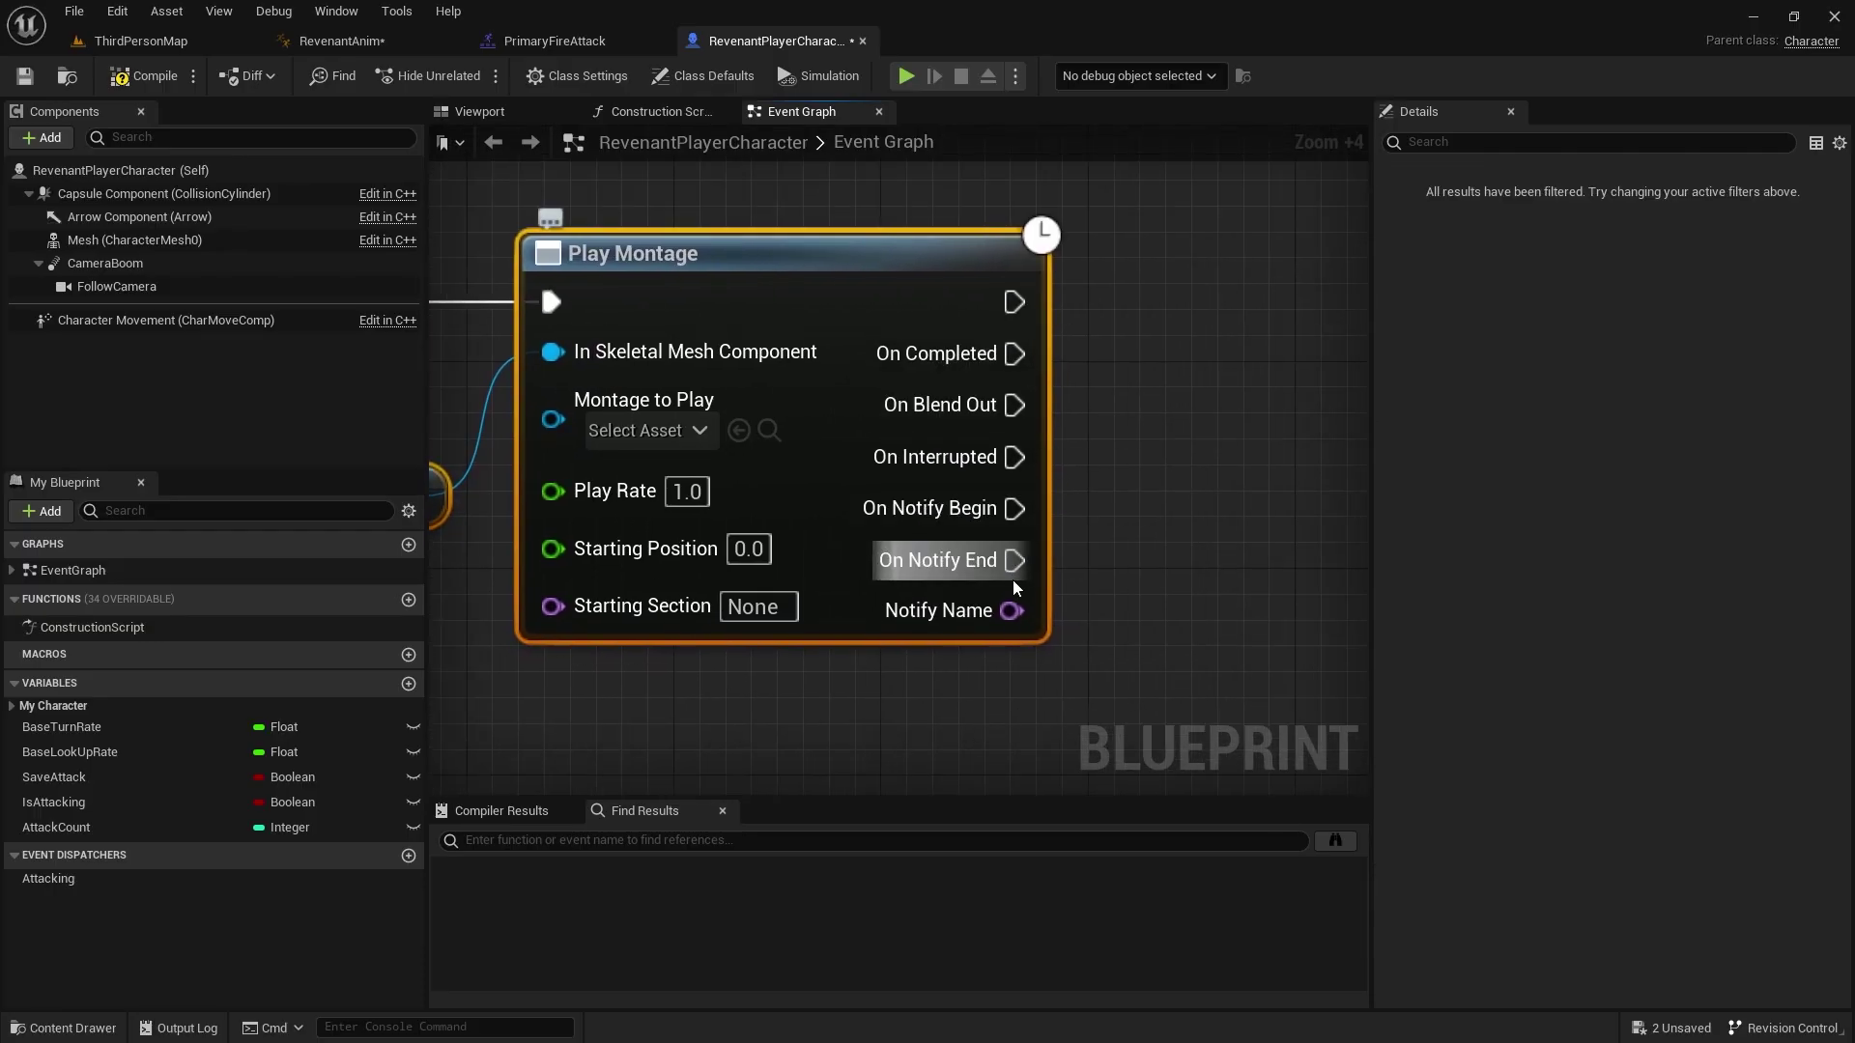
{"action": "left_click_drag", "start_coordinate": [1014, 405], "coordinate": [1106, 512]}
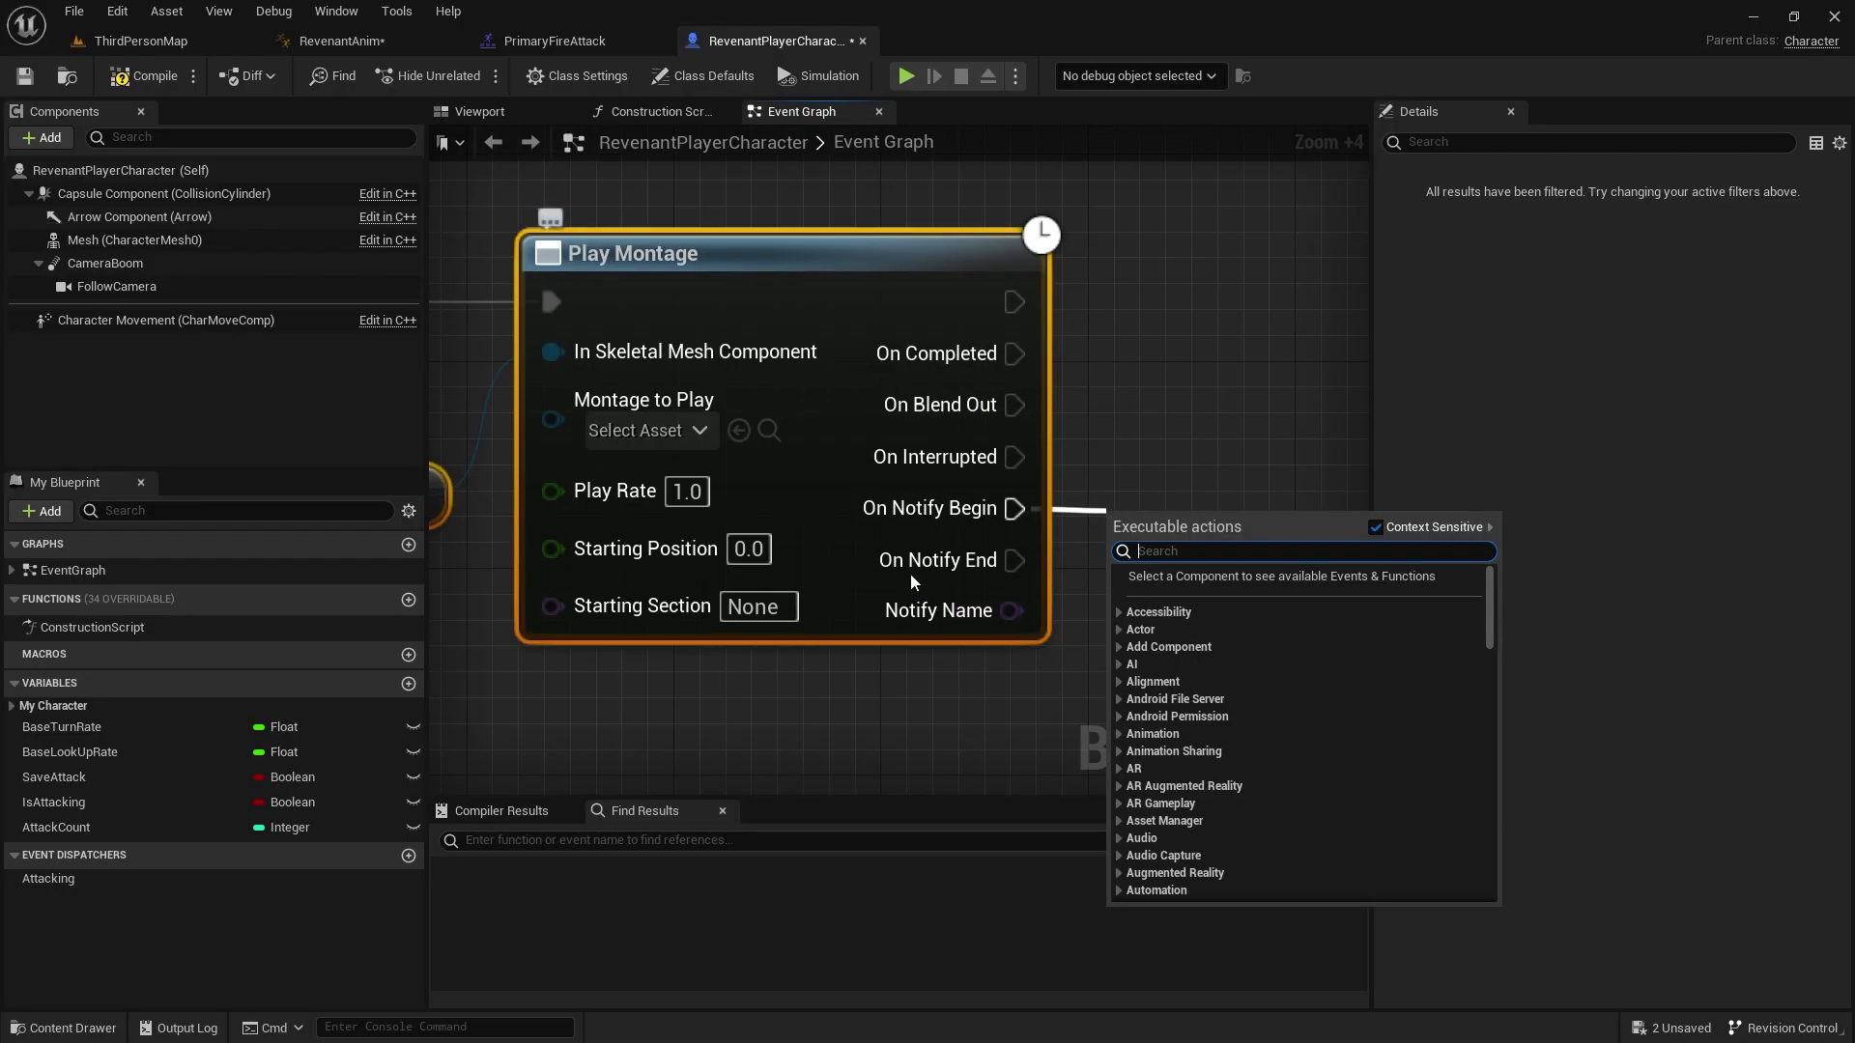
{"action": "right_click_drag", "start_coordinate": [684, 681], "coordinate": [1065, 525]}
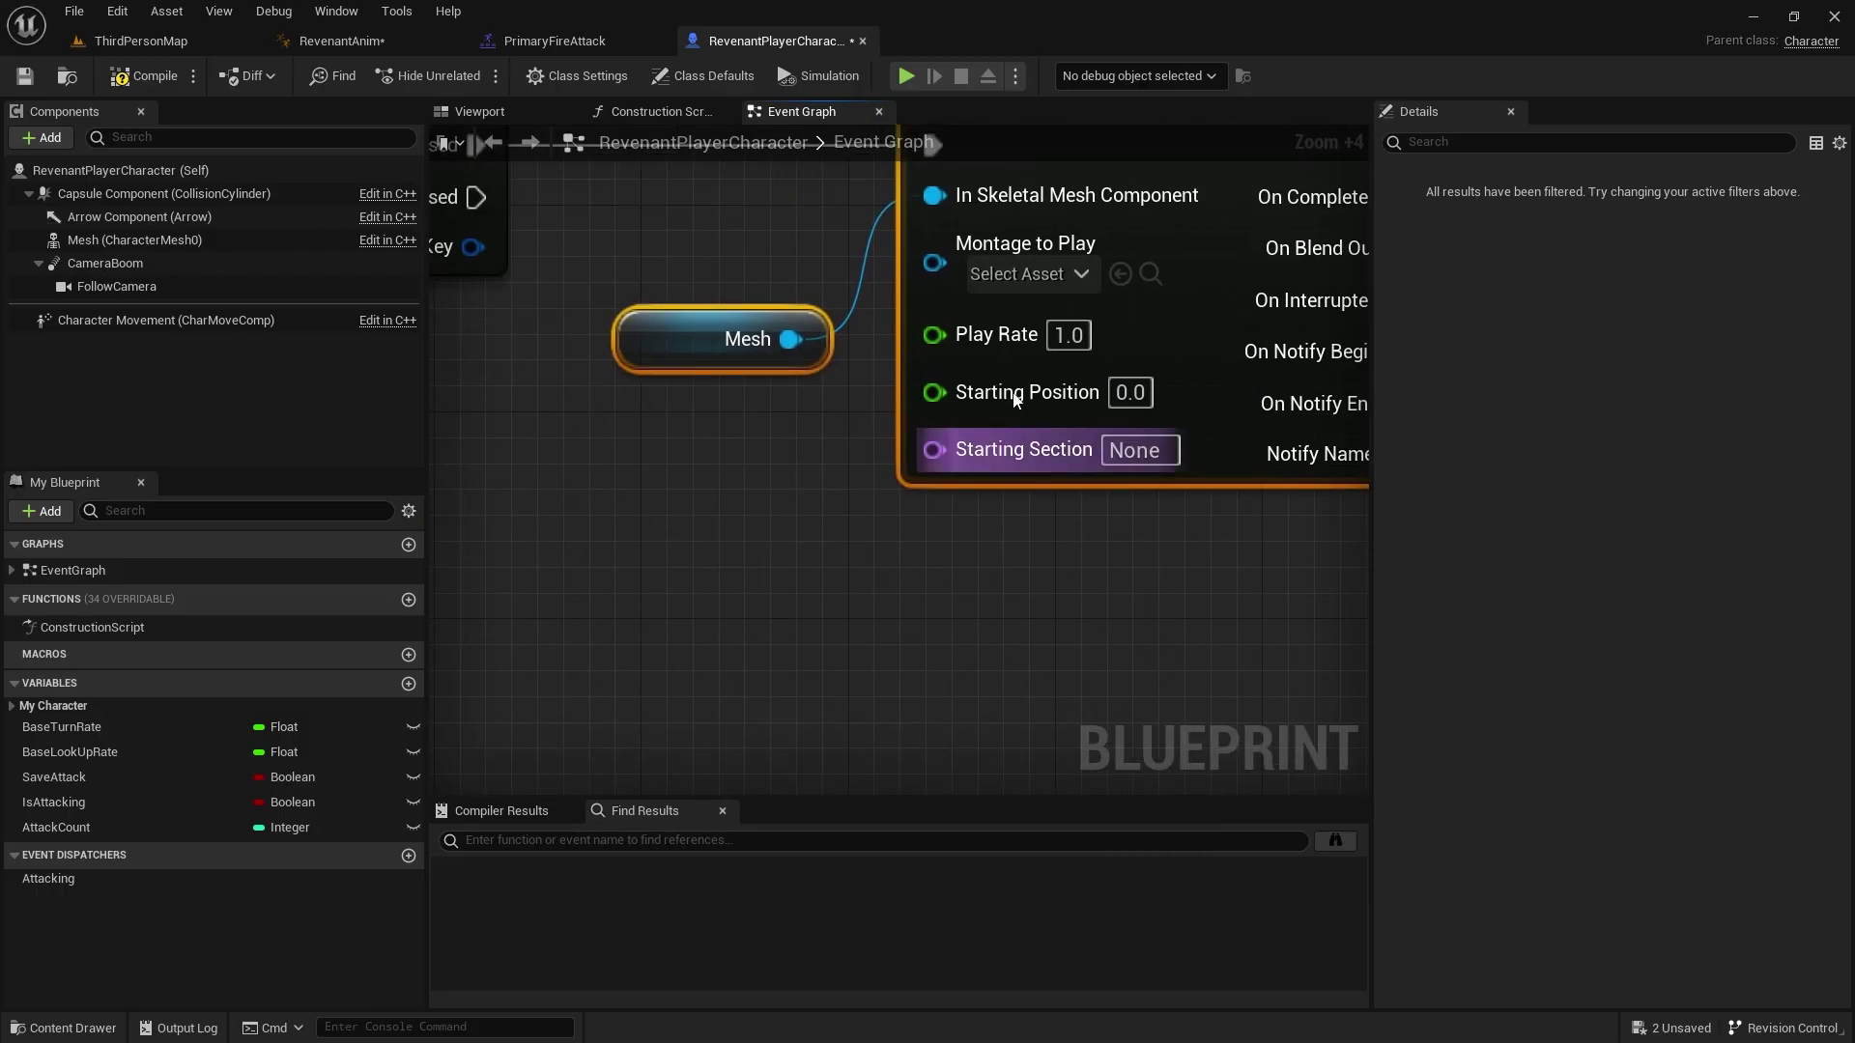
- Add a Play Anim Montage node and place it below the Play Montage node
{"action": "right_click", "coordinate": [830, 566]}
{"action": "type", "text": "mo"}
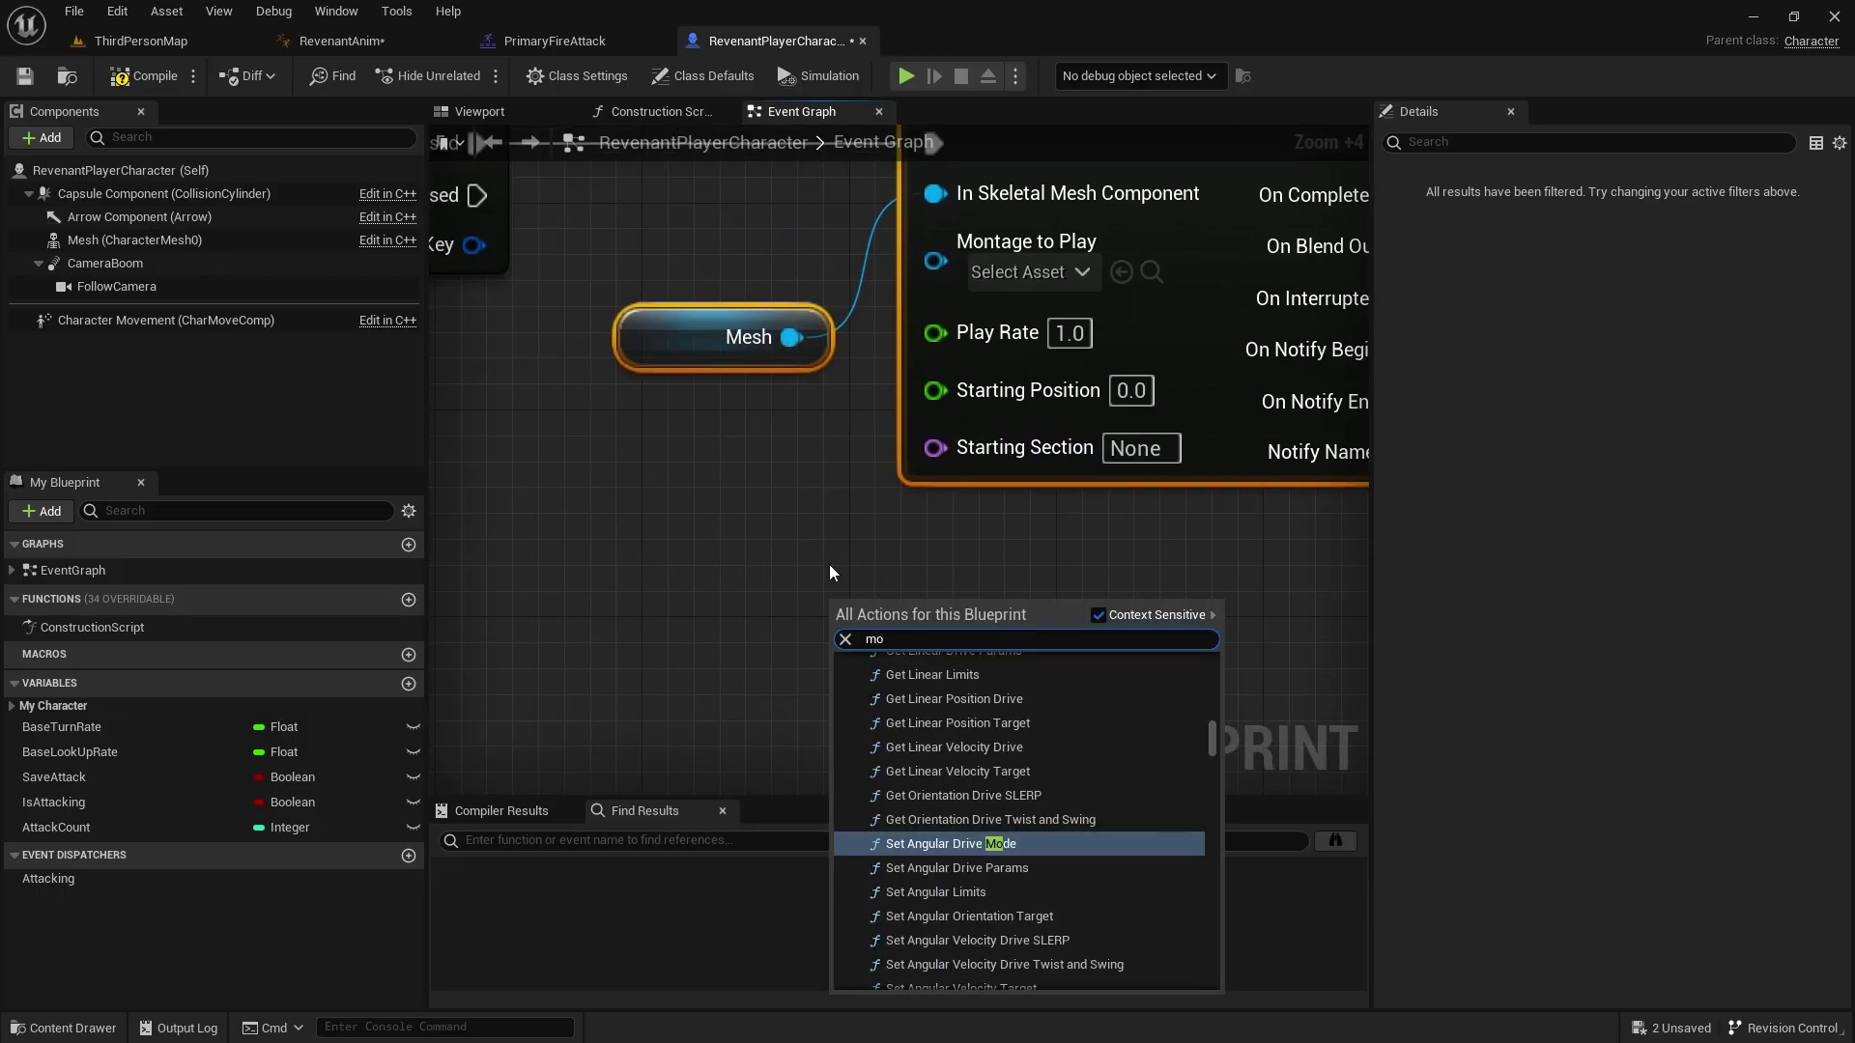
{"action": "type", "text": "ntage pla"}
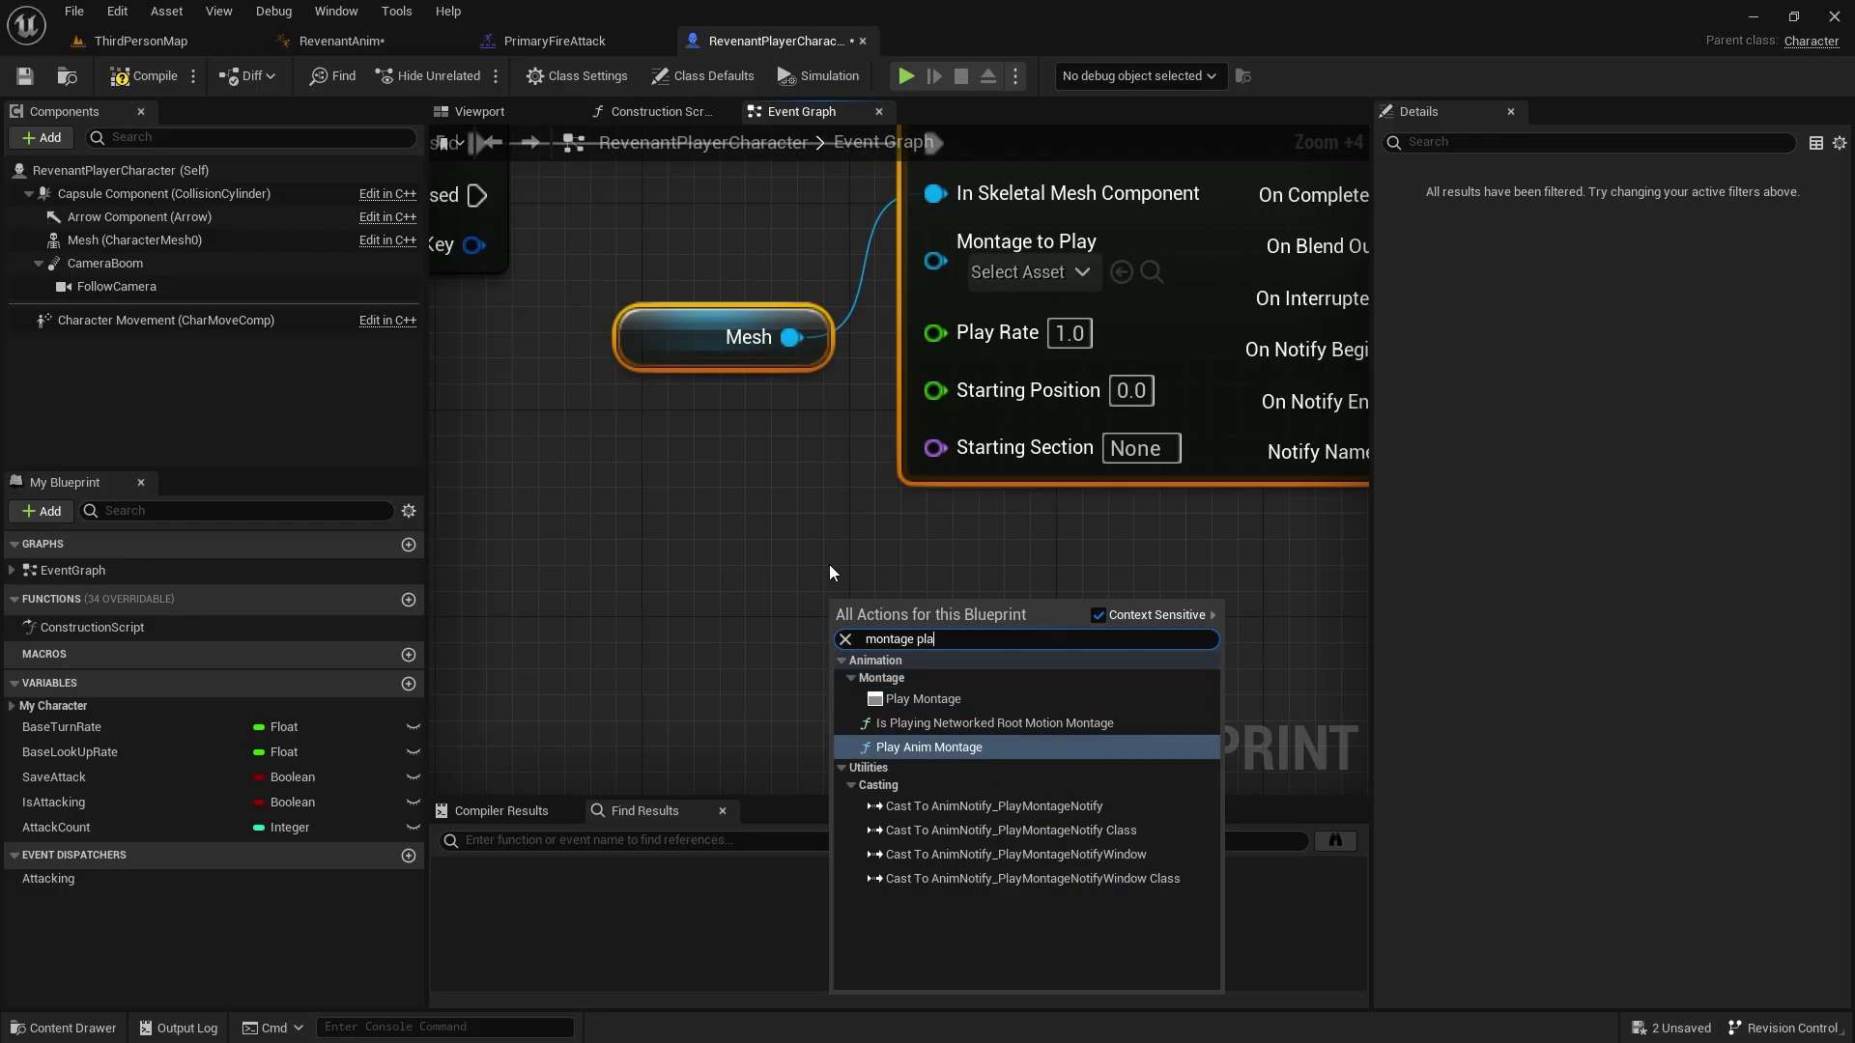
{"action": "left_click", "coordinate": [923, 749]}
{"action": "left_click_drag", "start_coordinate": [982, 656], "coordinate": [1052, 601]}
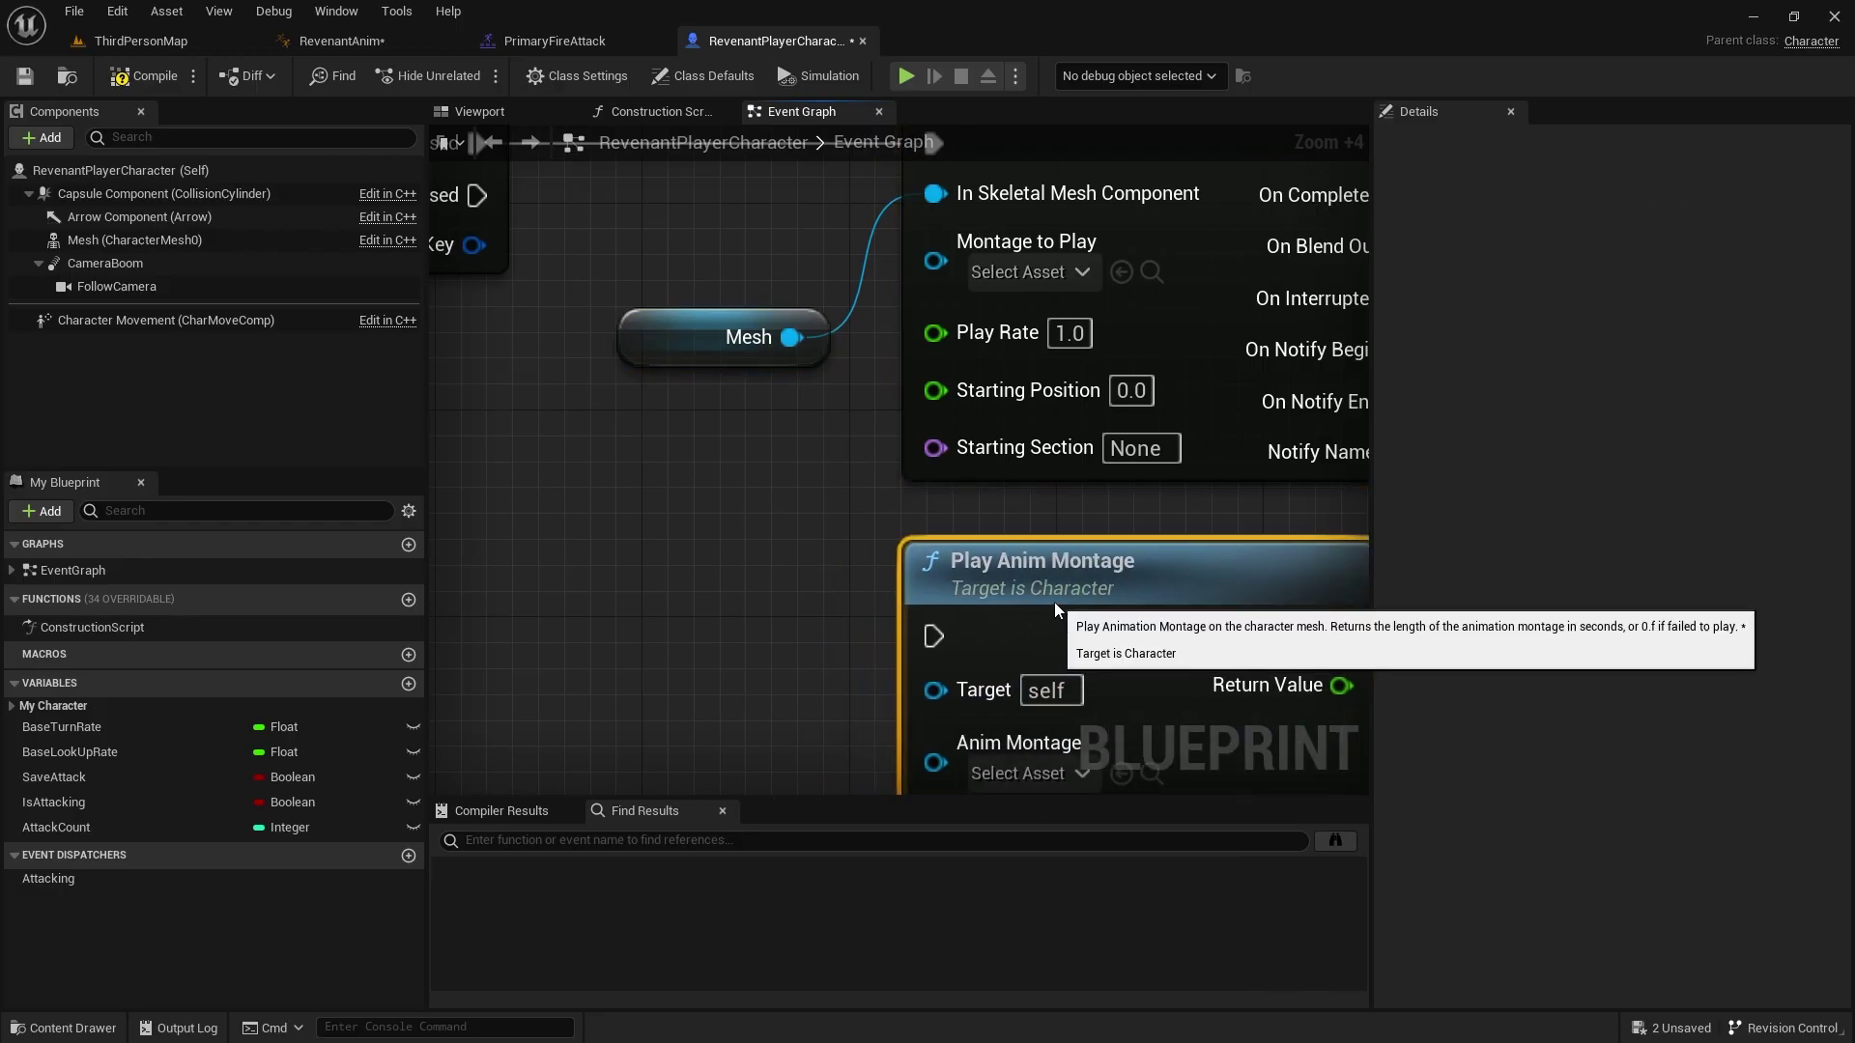
- Compare the inputs and outputs of the Play Anim Montage node with those of the Play Montage node
{"action": "right_click_drag", "start_coordinate": [1055, 606], "coordinate": [832, 410]}
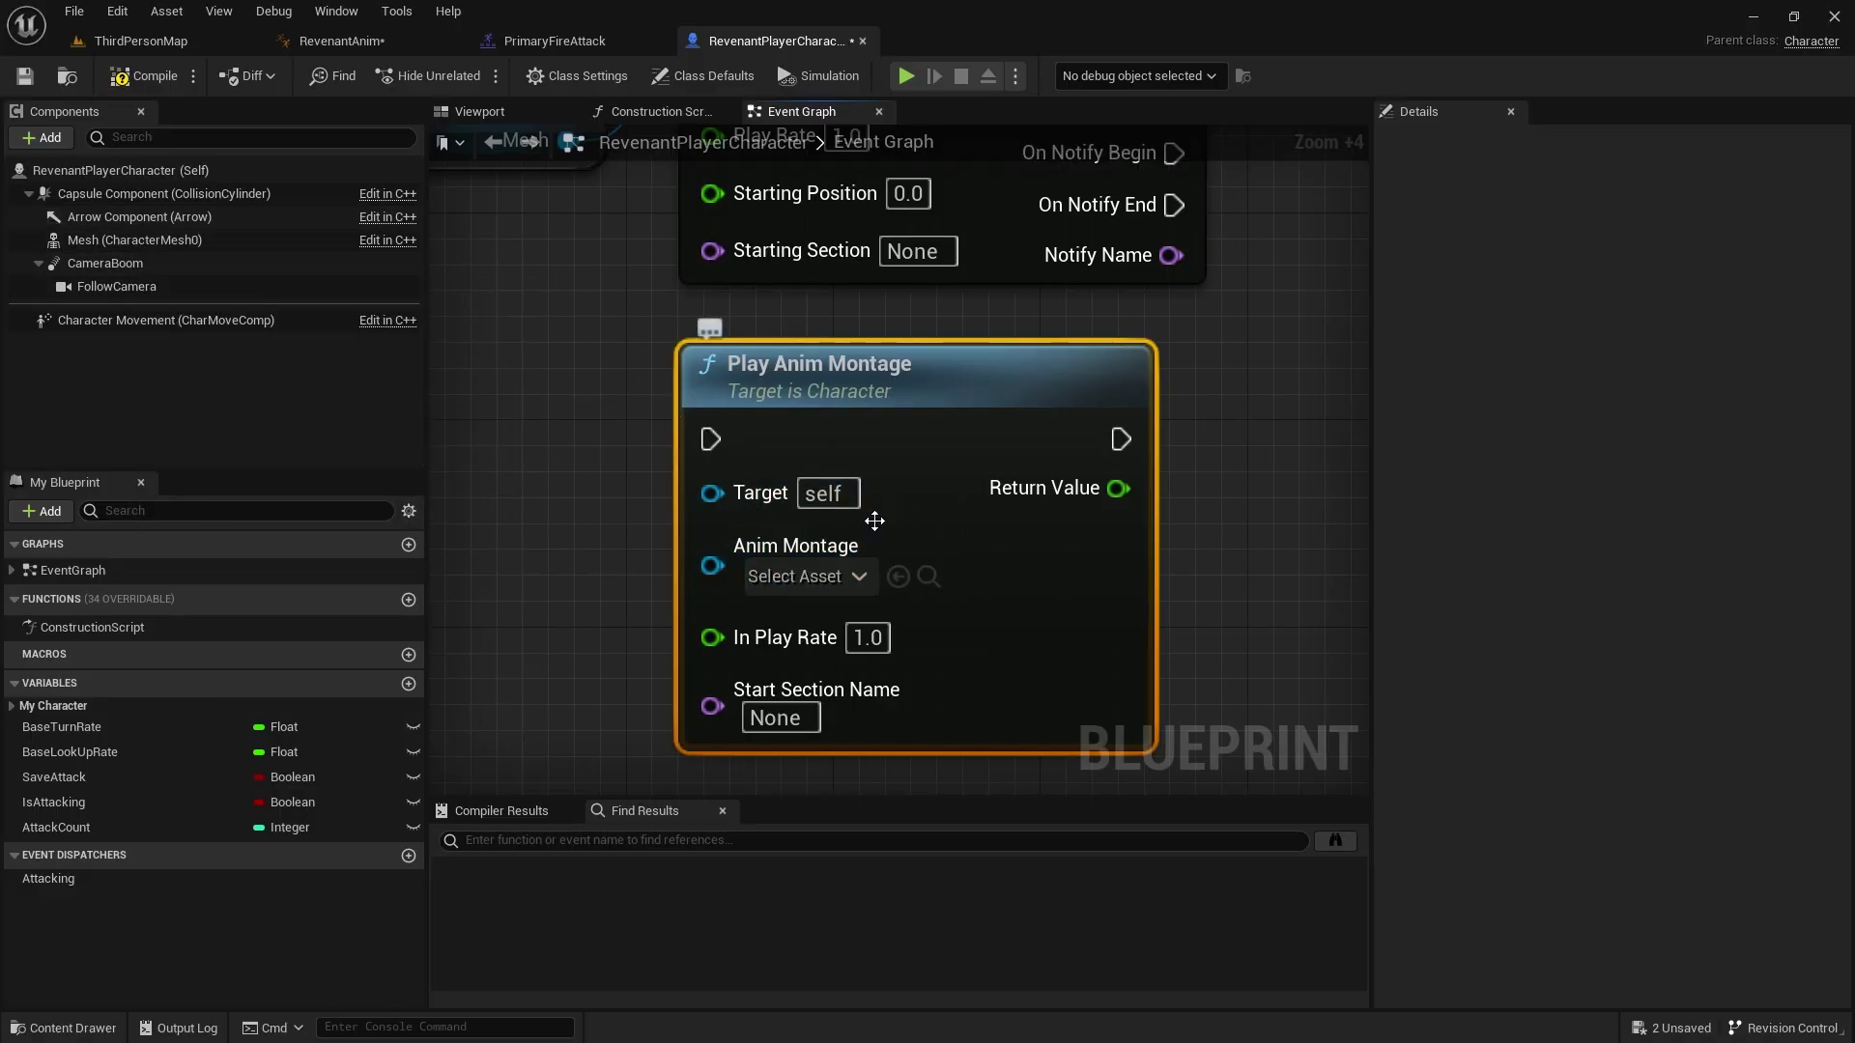
{"action": "right_click_drag", "start_coordinate": [580, 354], "coordinate": [749, 642]}
{"action": "left_click_drag", "start_coordinate": [633, 362], "coordinate": [987, 531]}
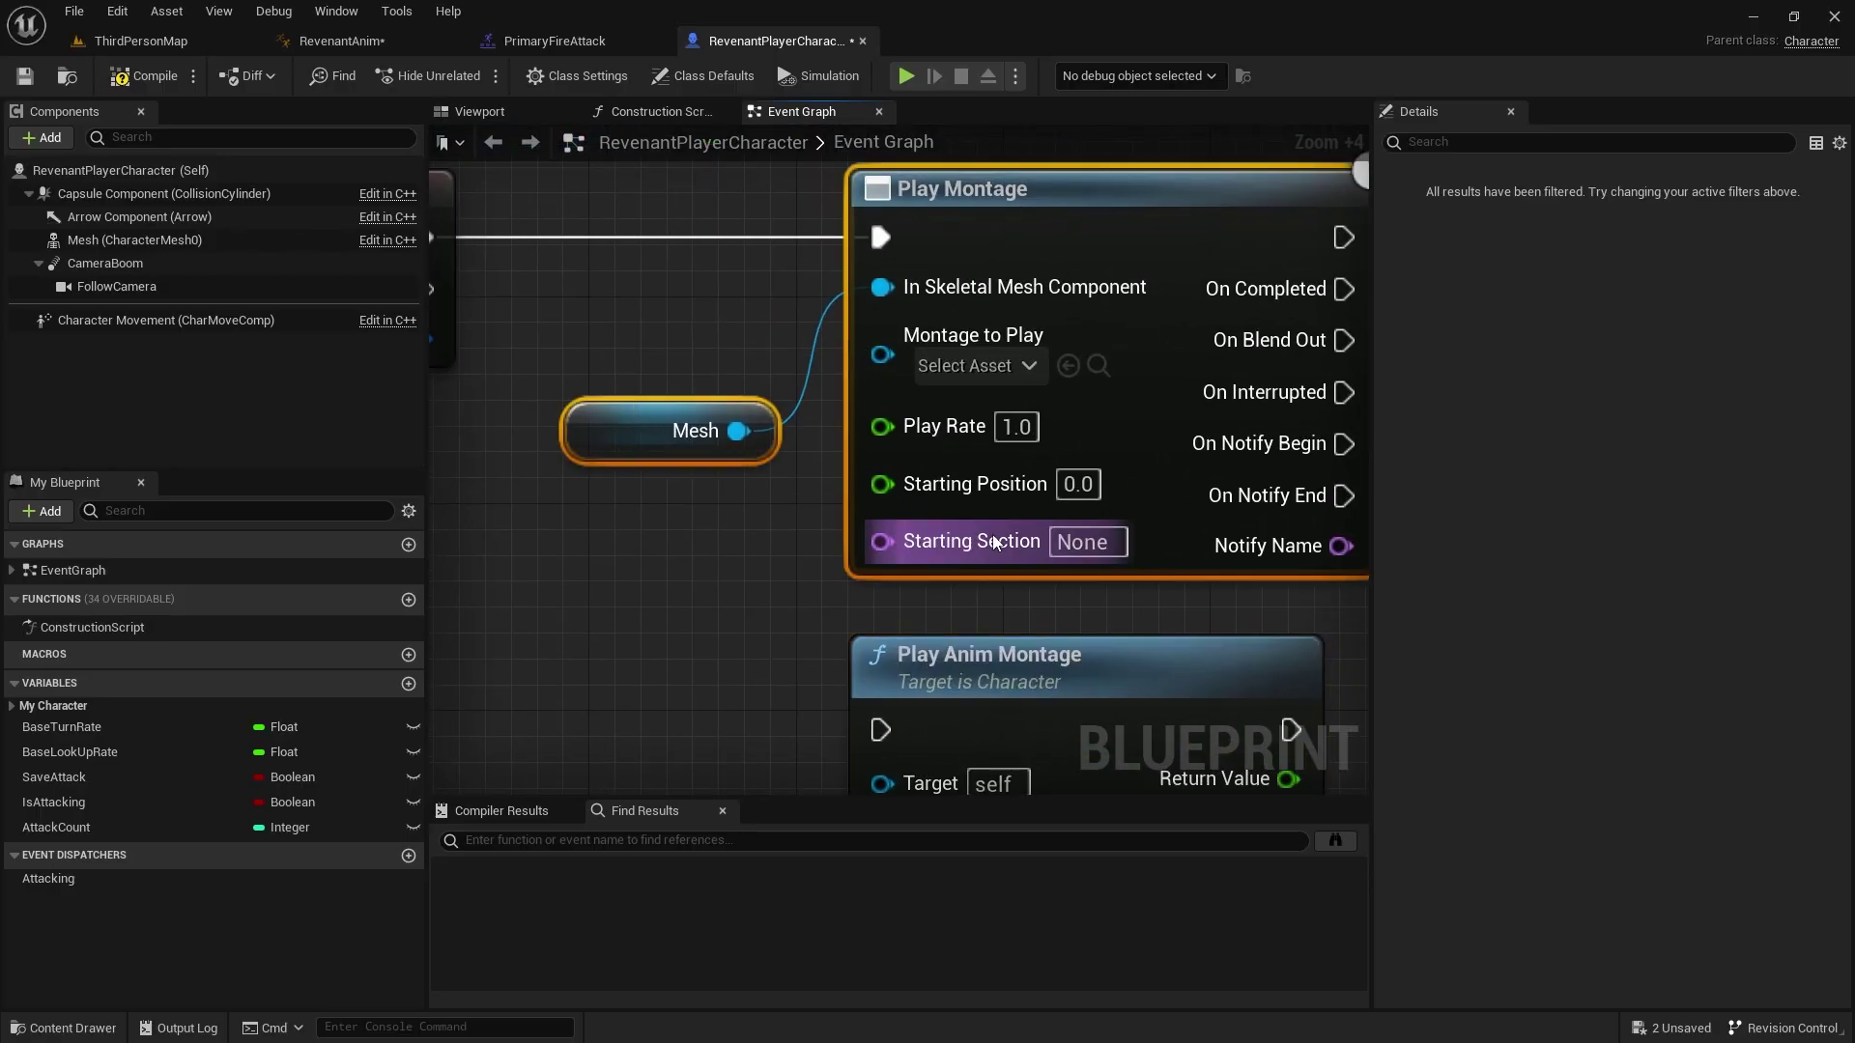
{"action": "right_click_drag", "start_coordinate": [808, 679], "coordinate": [684, 303]}
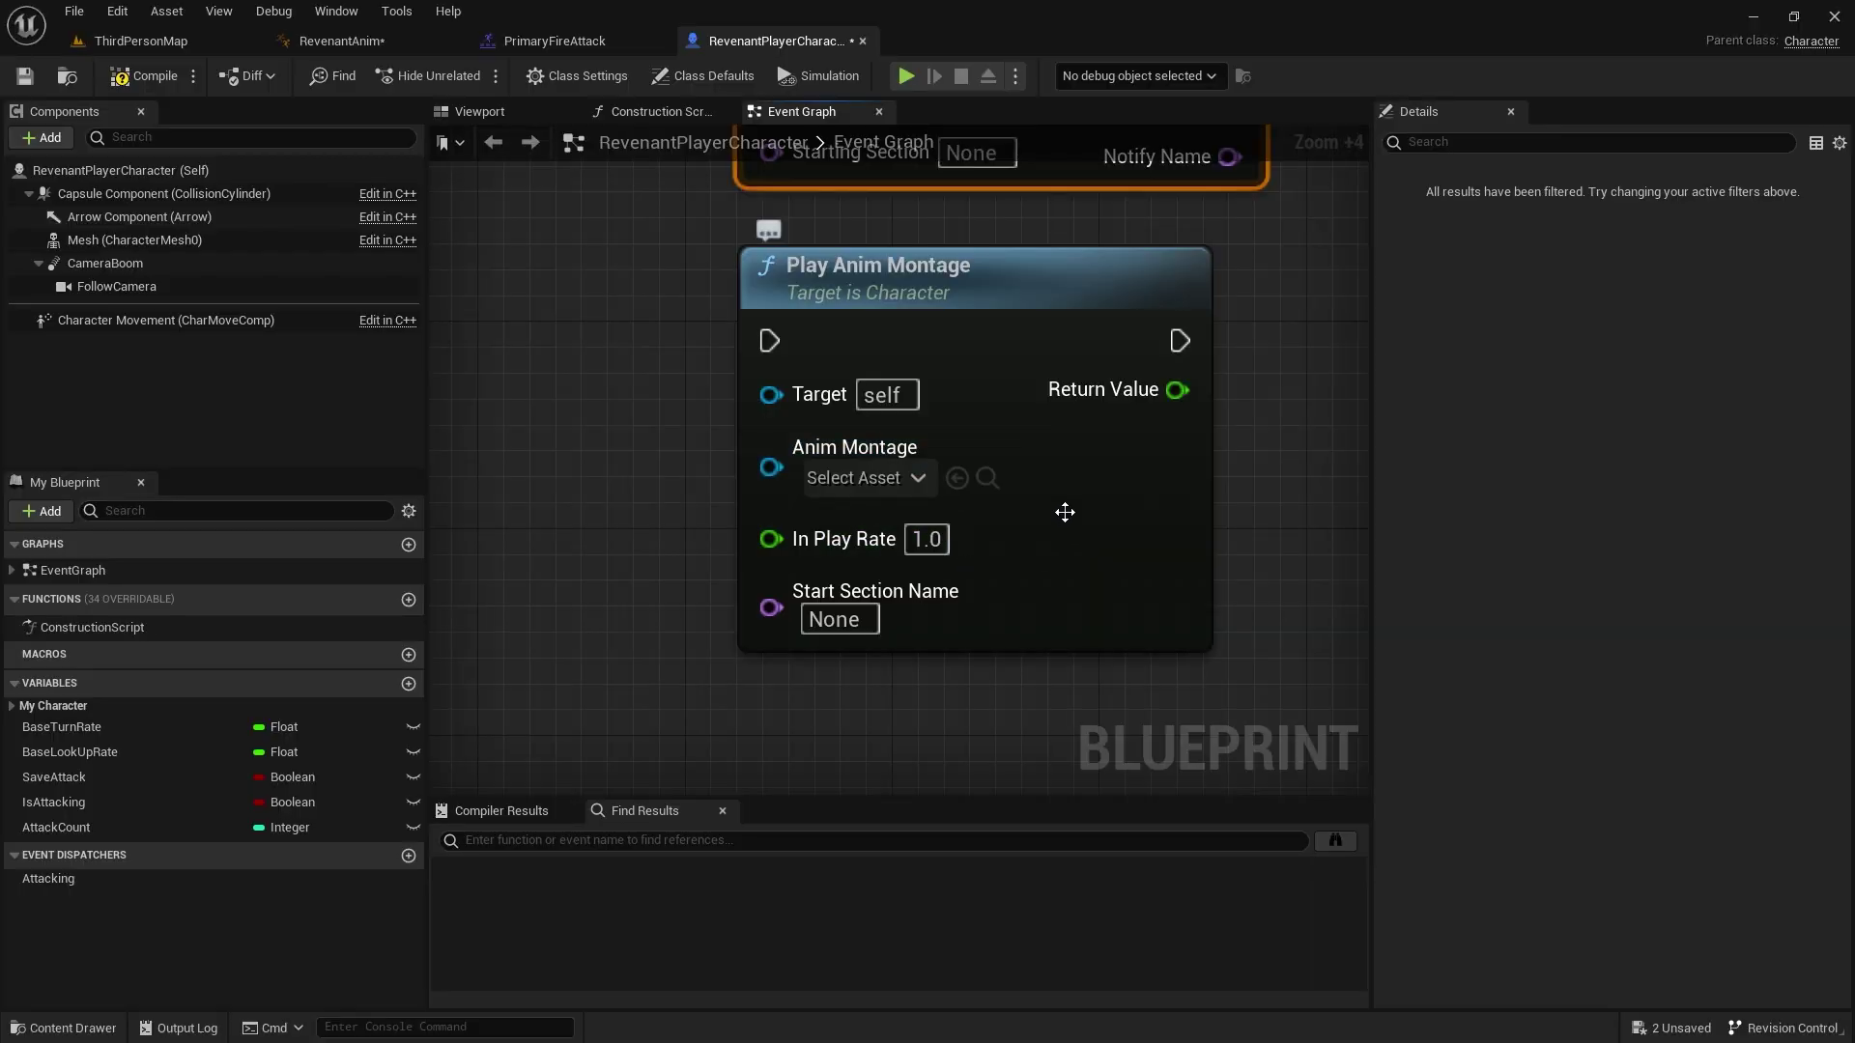
{"action": "right_click_drag", "start_coordinate": [1067, 513], "coordinate": [837, 508]}
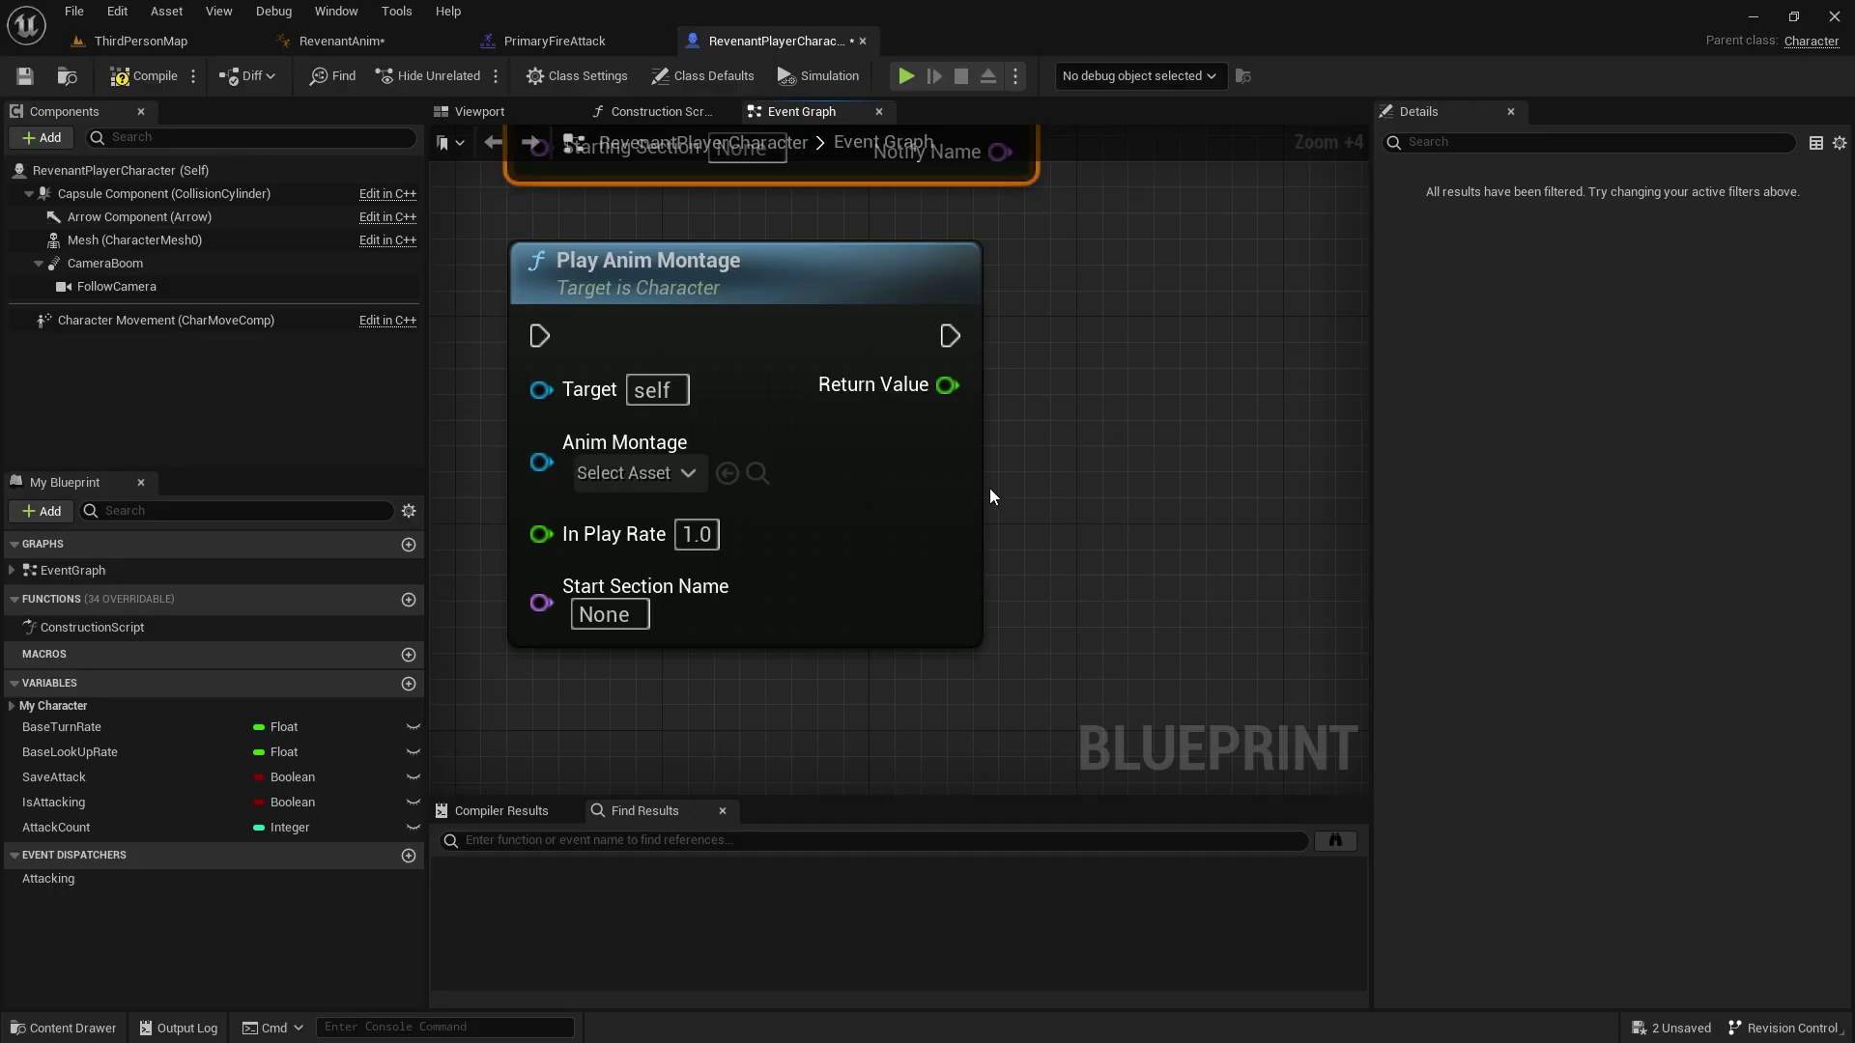
{"action": "right_click_drag", "start_coordinate": [913, 487], "coordinate": [1005, 682]}
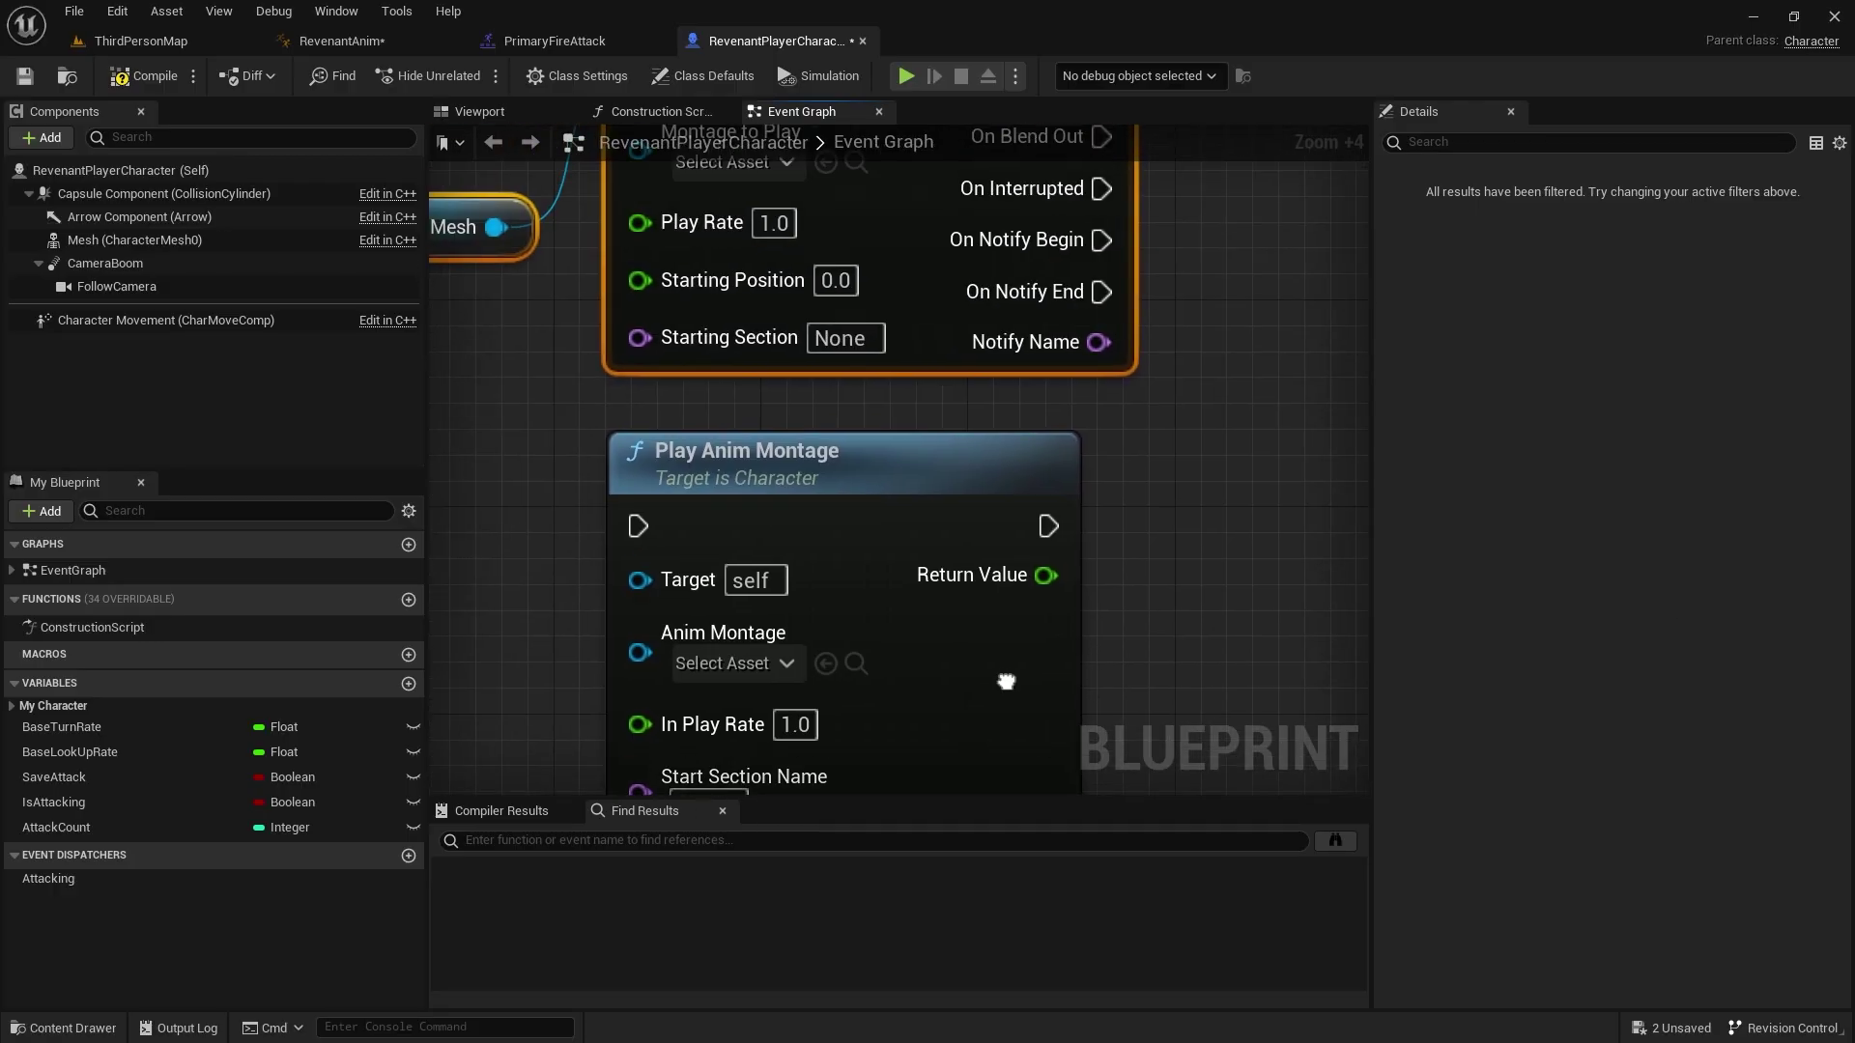
{"action": "left_click", "coordinate": [903, 507]}
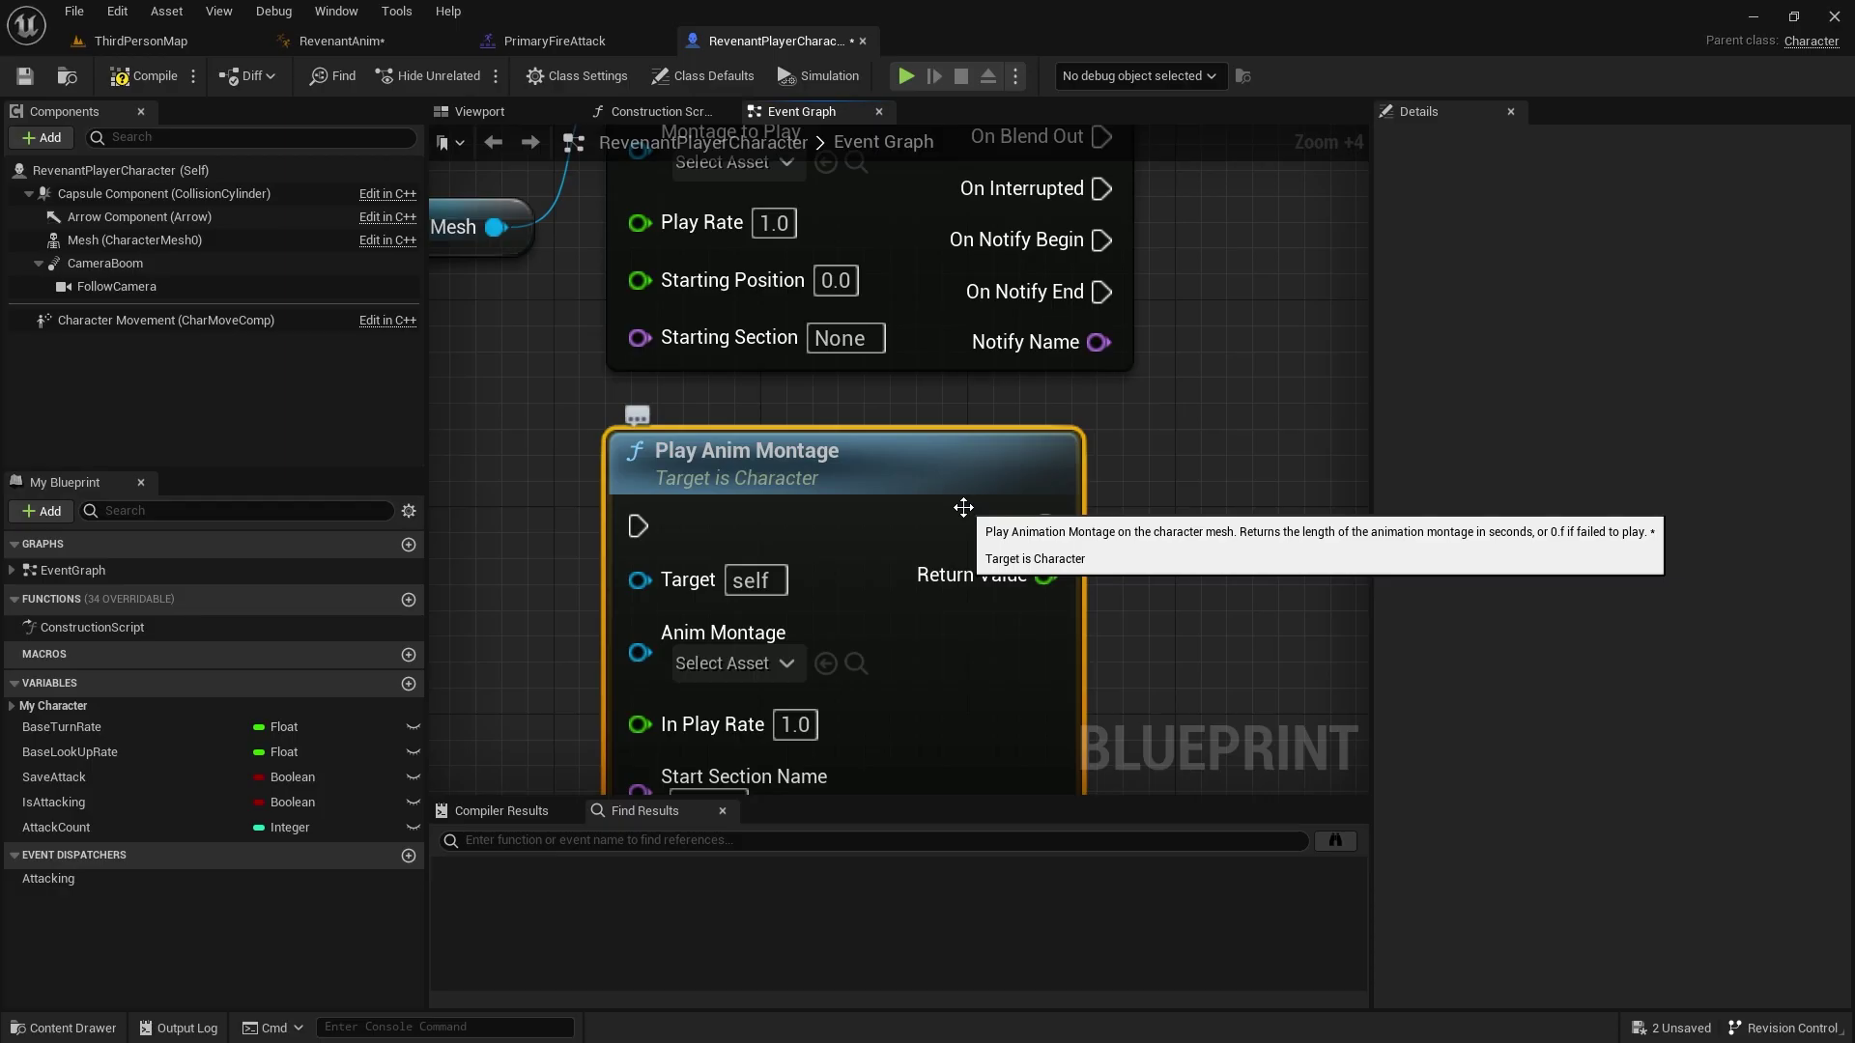
- Delete the Play Anim Montage node below the Play Montage node
{"action": "key", "text": "Delete"}
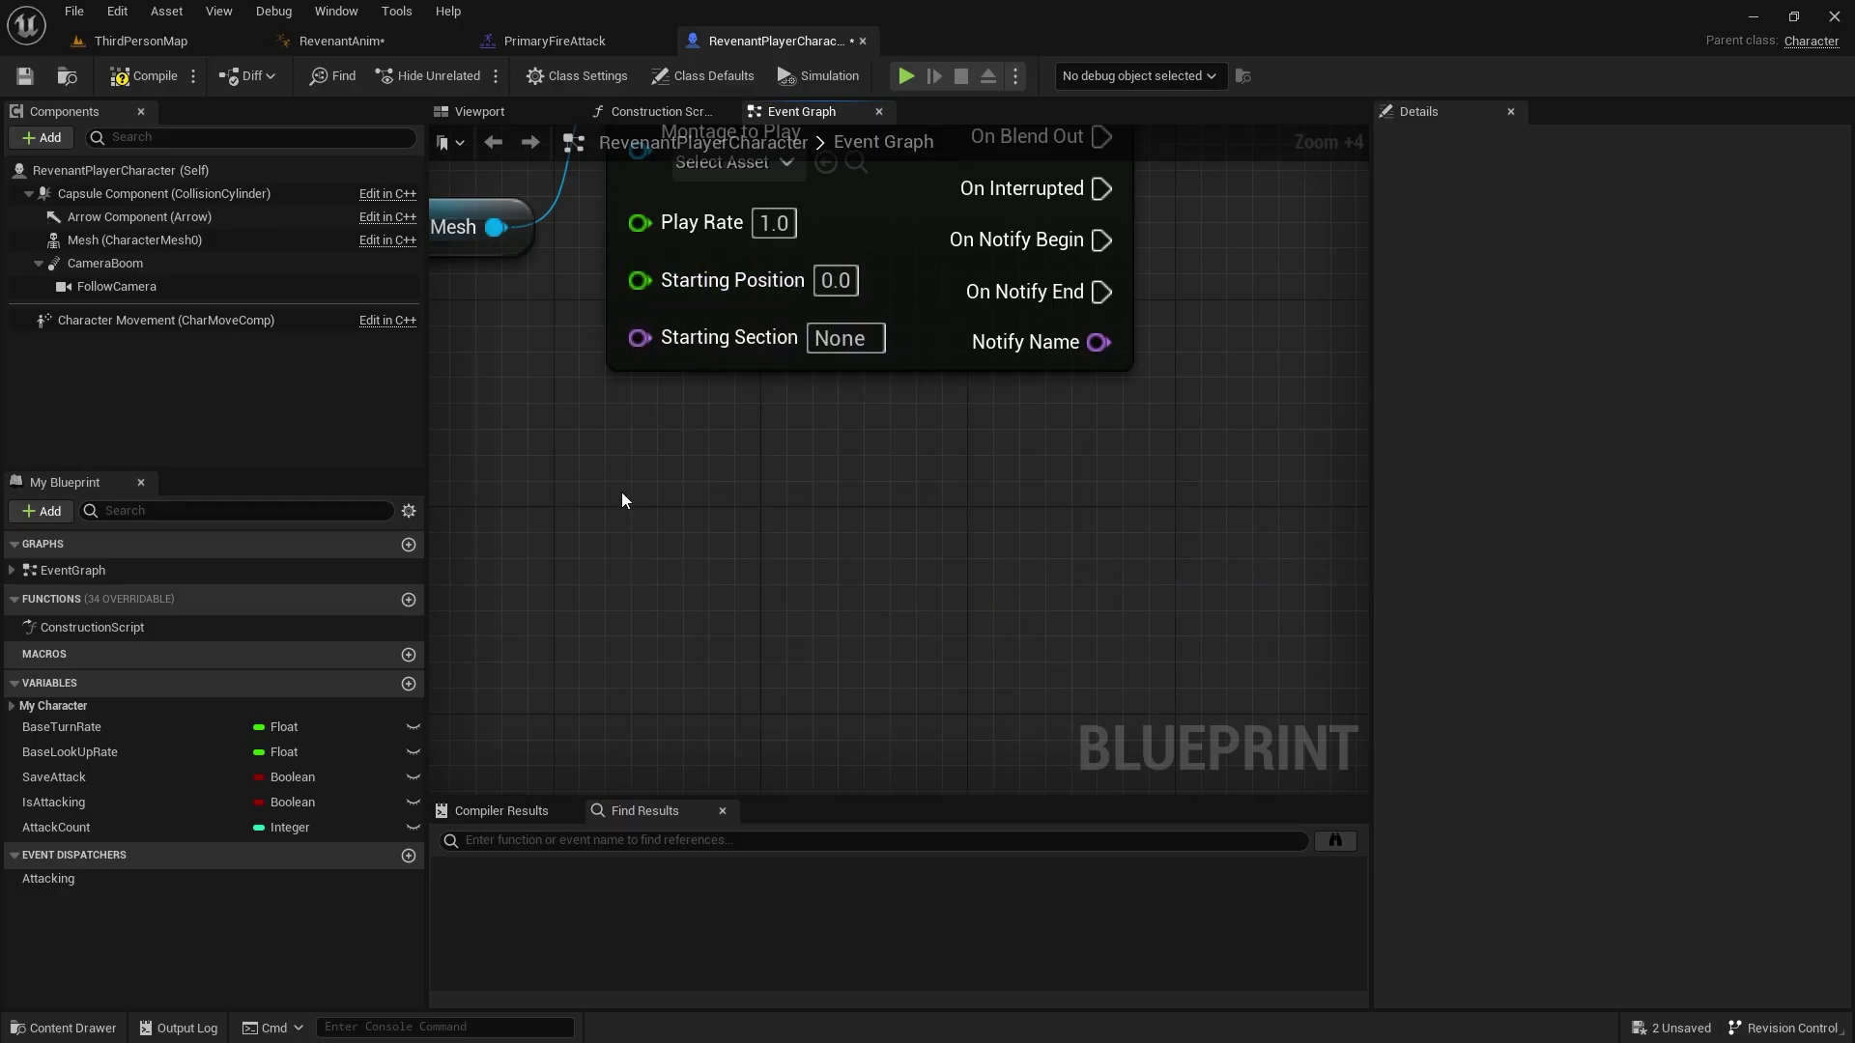
- Add a Get Anim Instance node from the Mesh reference, below the Mesh node
{"action": "right_click_drag", "start_coordinate": [622, 491], "coordinate": [888, 581]}
{"action": "left_click_drag", "start_coordinate": [763, 318], "coordinate": [695, 605]}
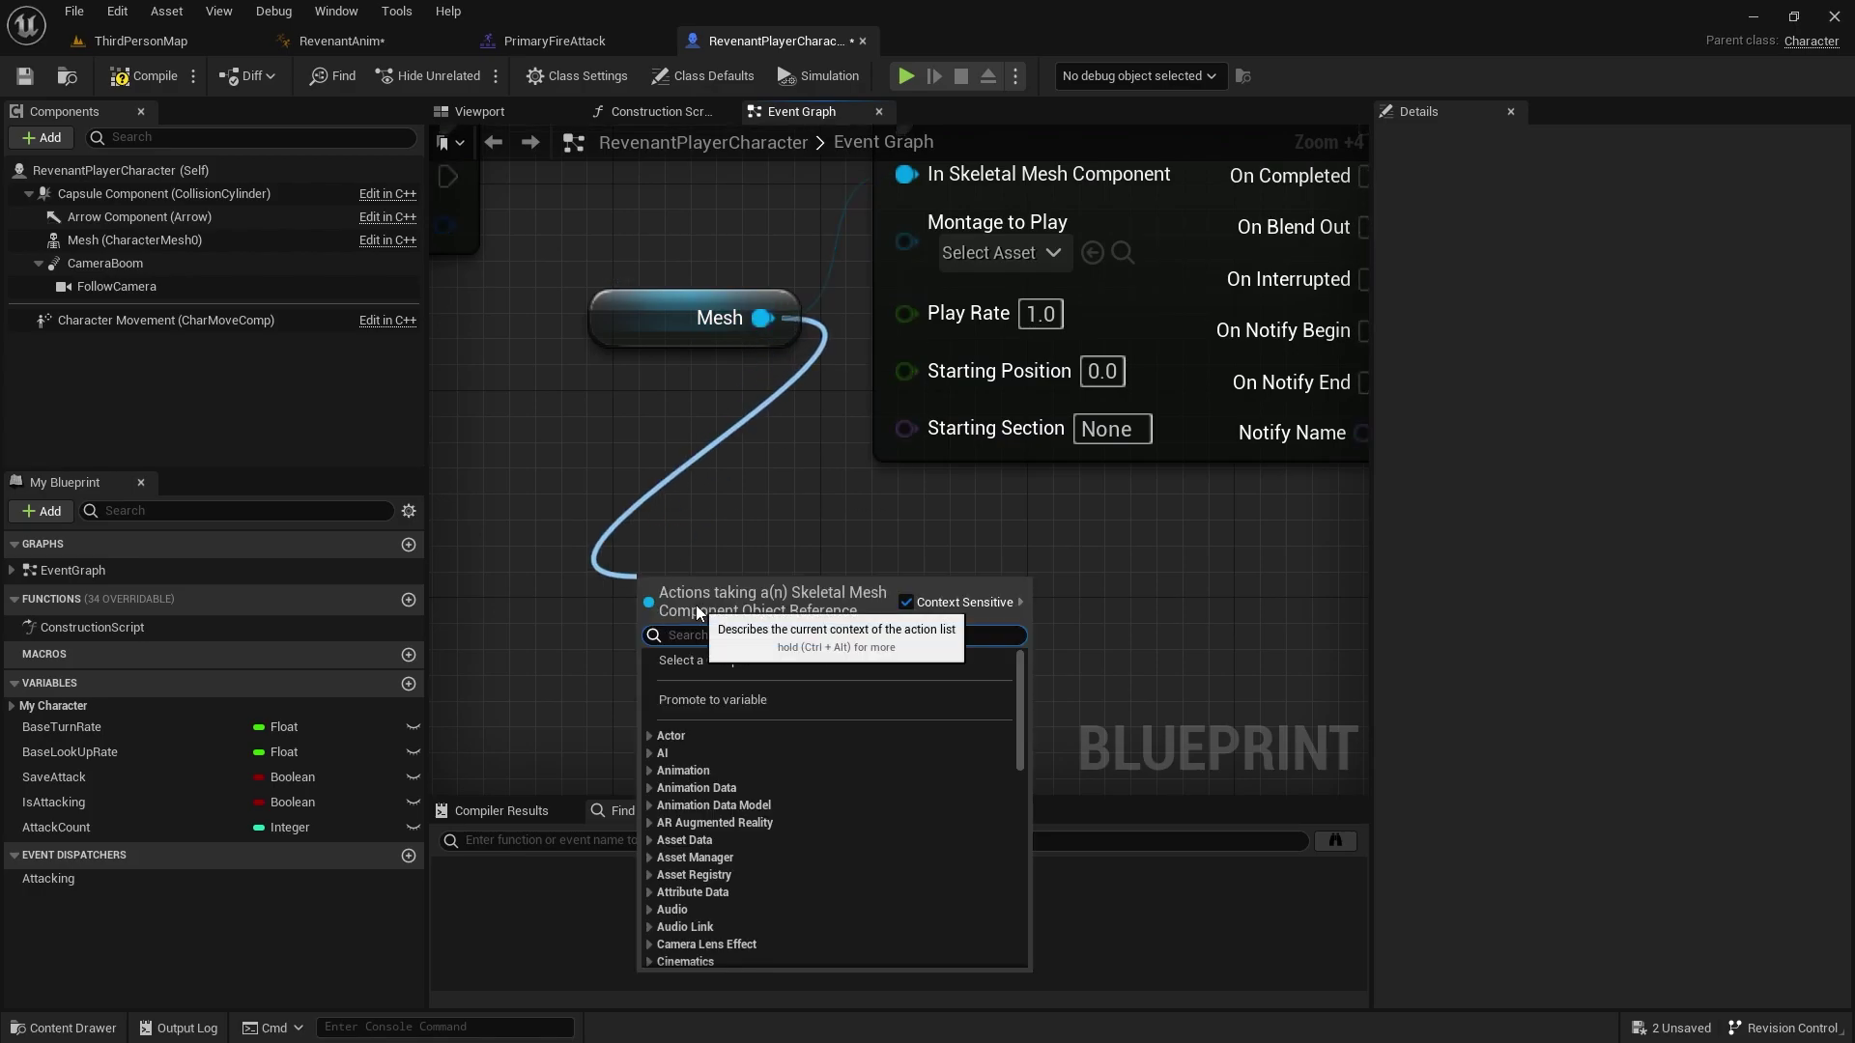
{"action": "type", "text": "get an"}
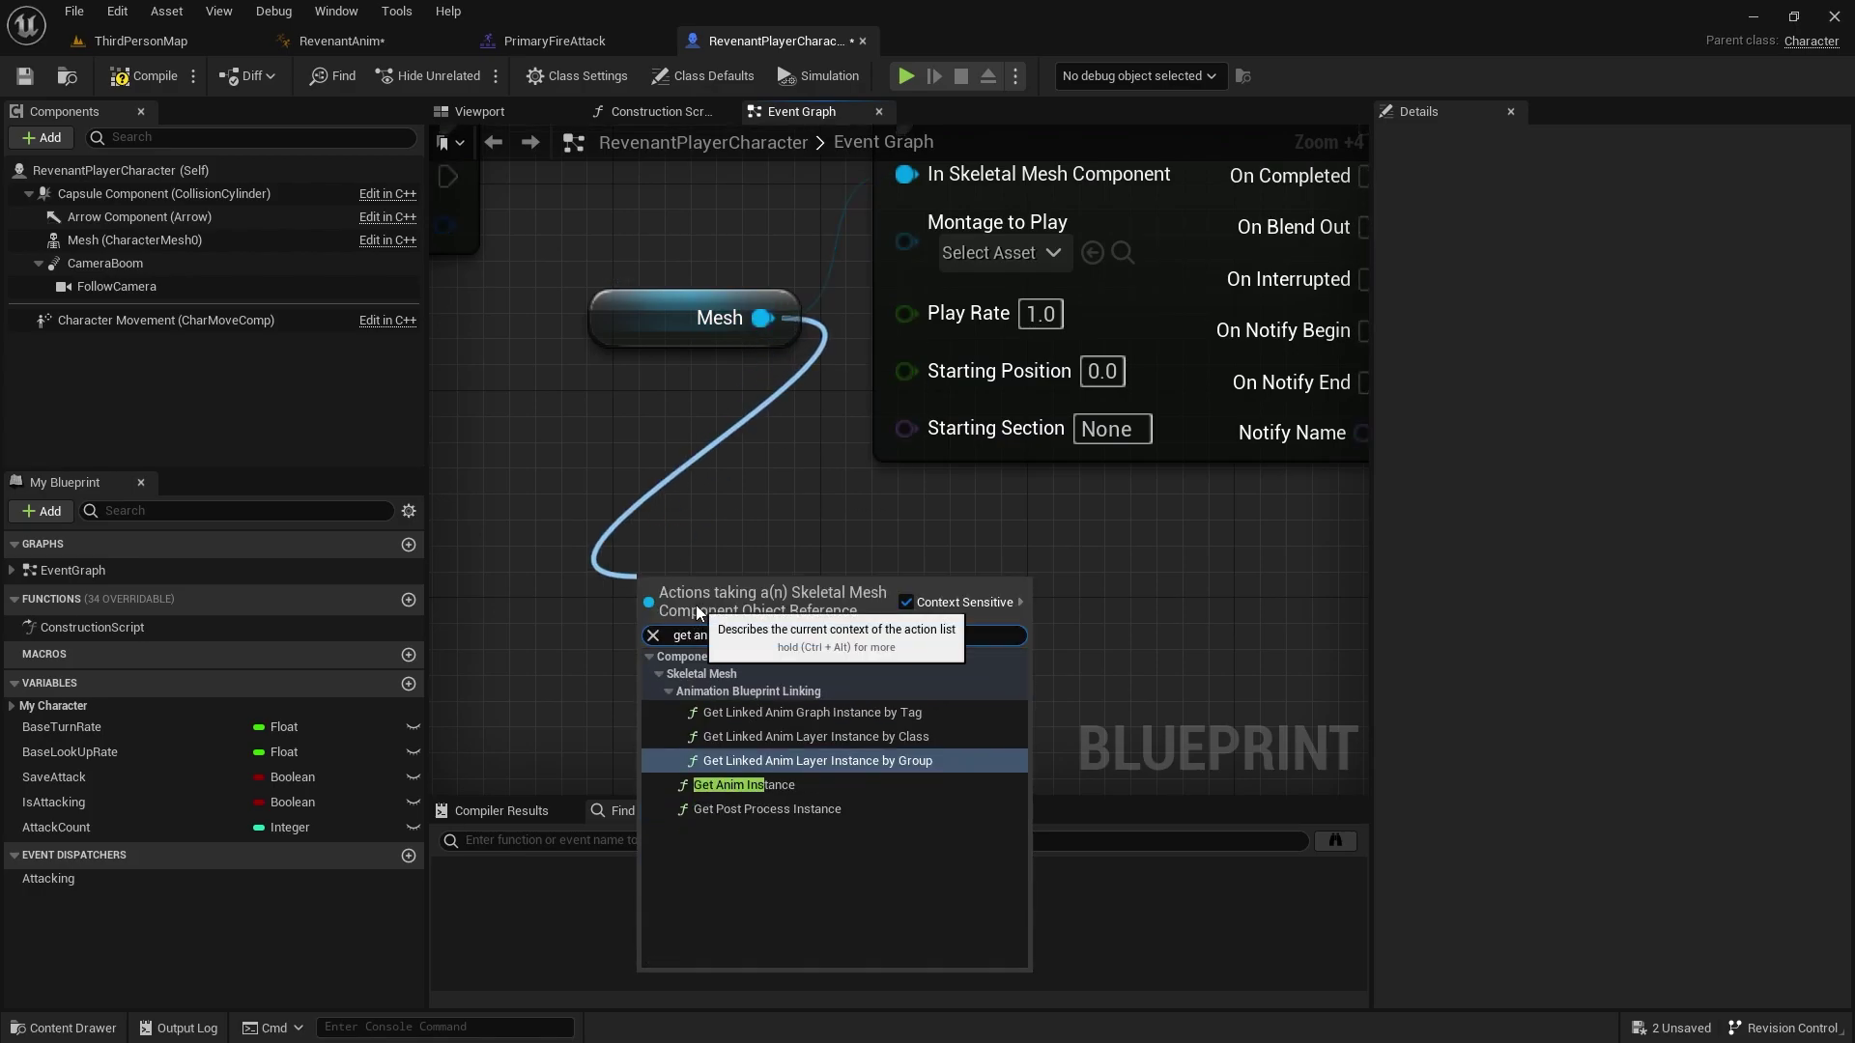
{"action": "type", "text": "im instance"}
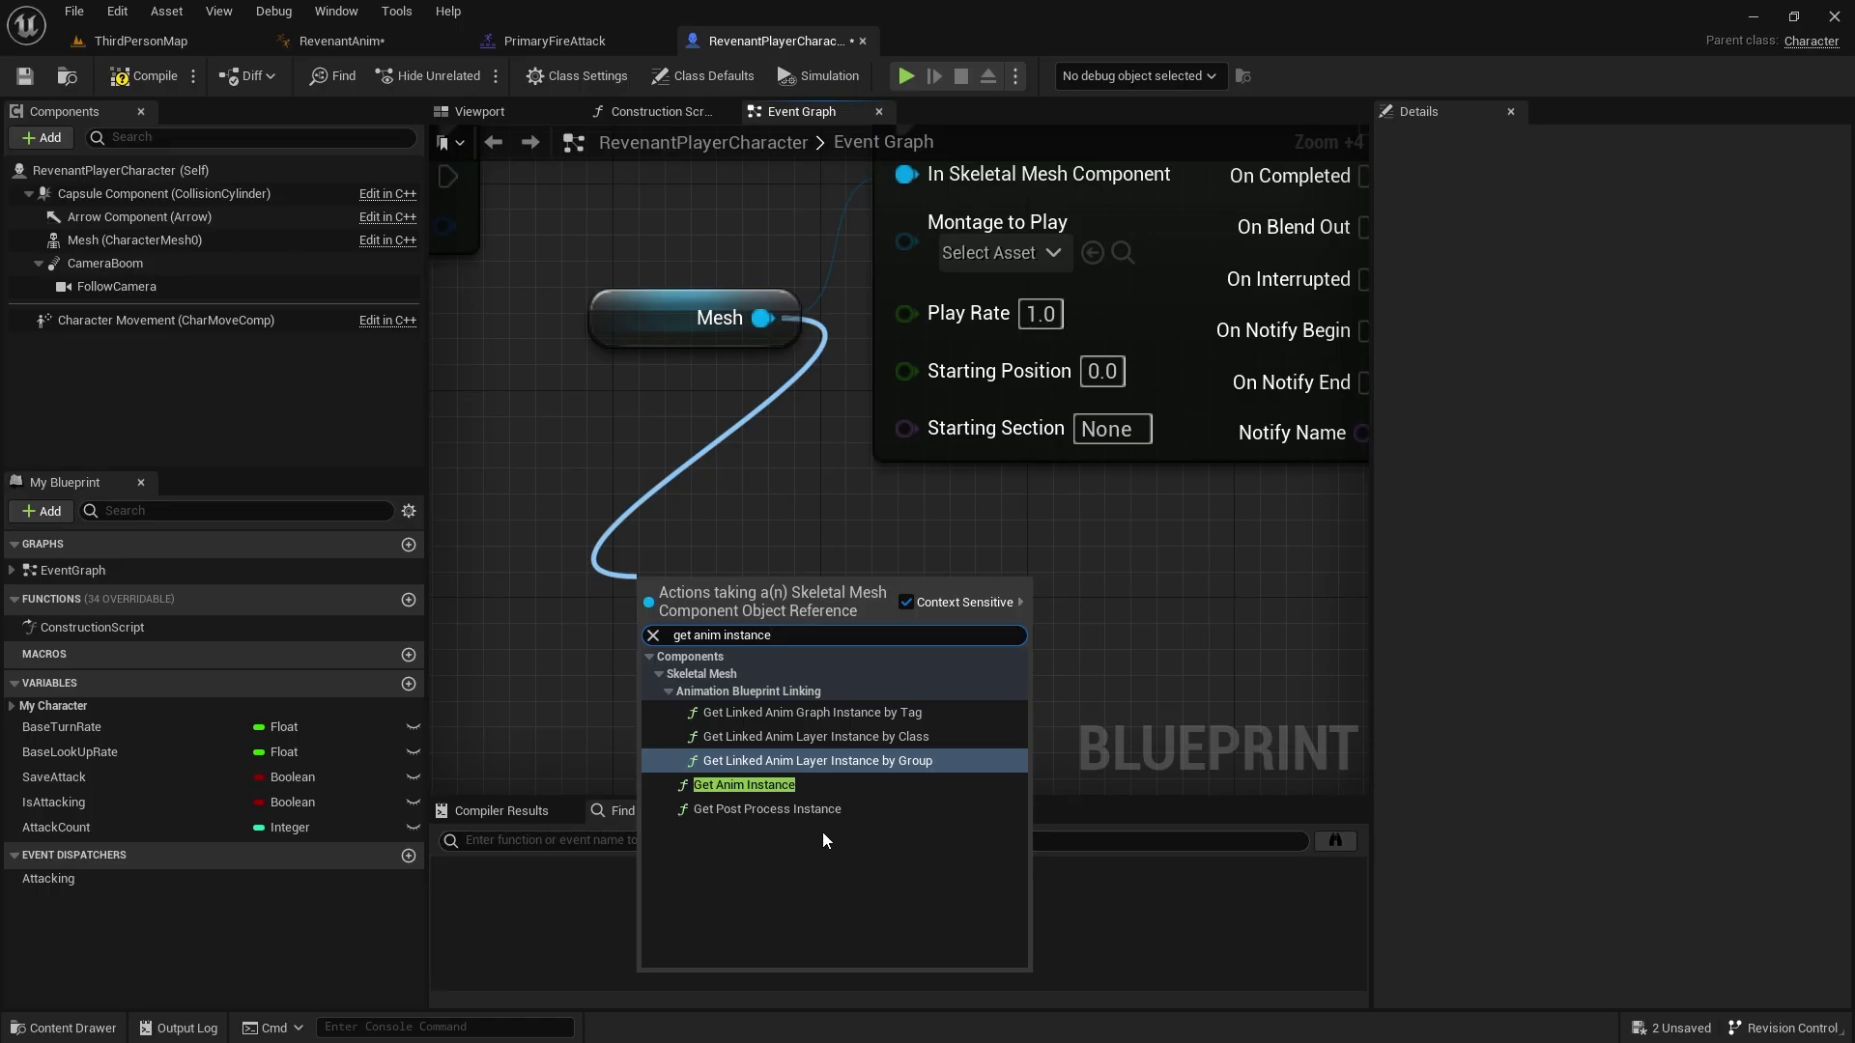
{"action": "left_click", "coordinate": [763, 786]}
- Add a Montage Play node from Get Anim Instance's Return Value and position it beside that node
{"action": "right_click_drag", "start_coordinate": [802, 558], "coordinate": [730, 361]}
{"action": "left_click_drag", "start_coordinate": [905, 463], "coordinate": [953, 553]}
{"action": "type", "text": "montage"}
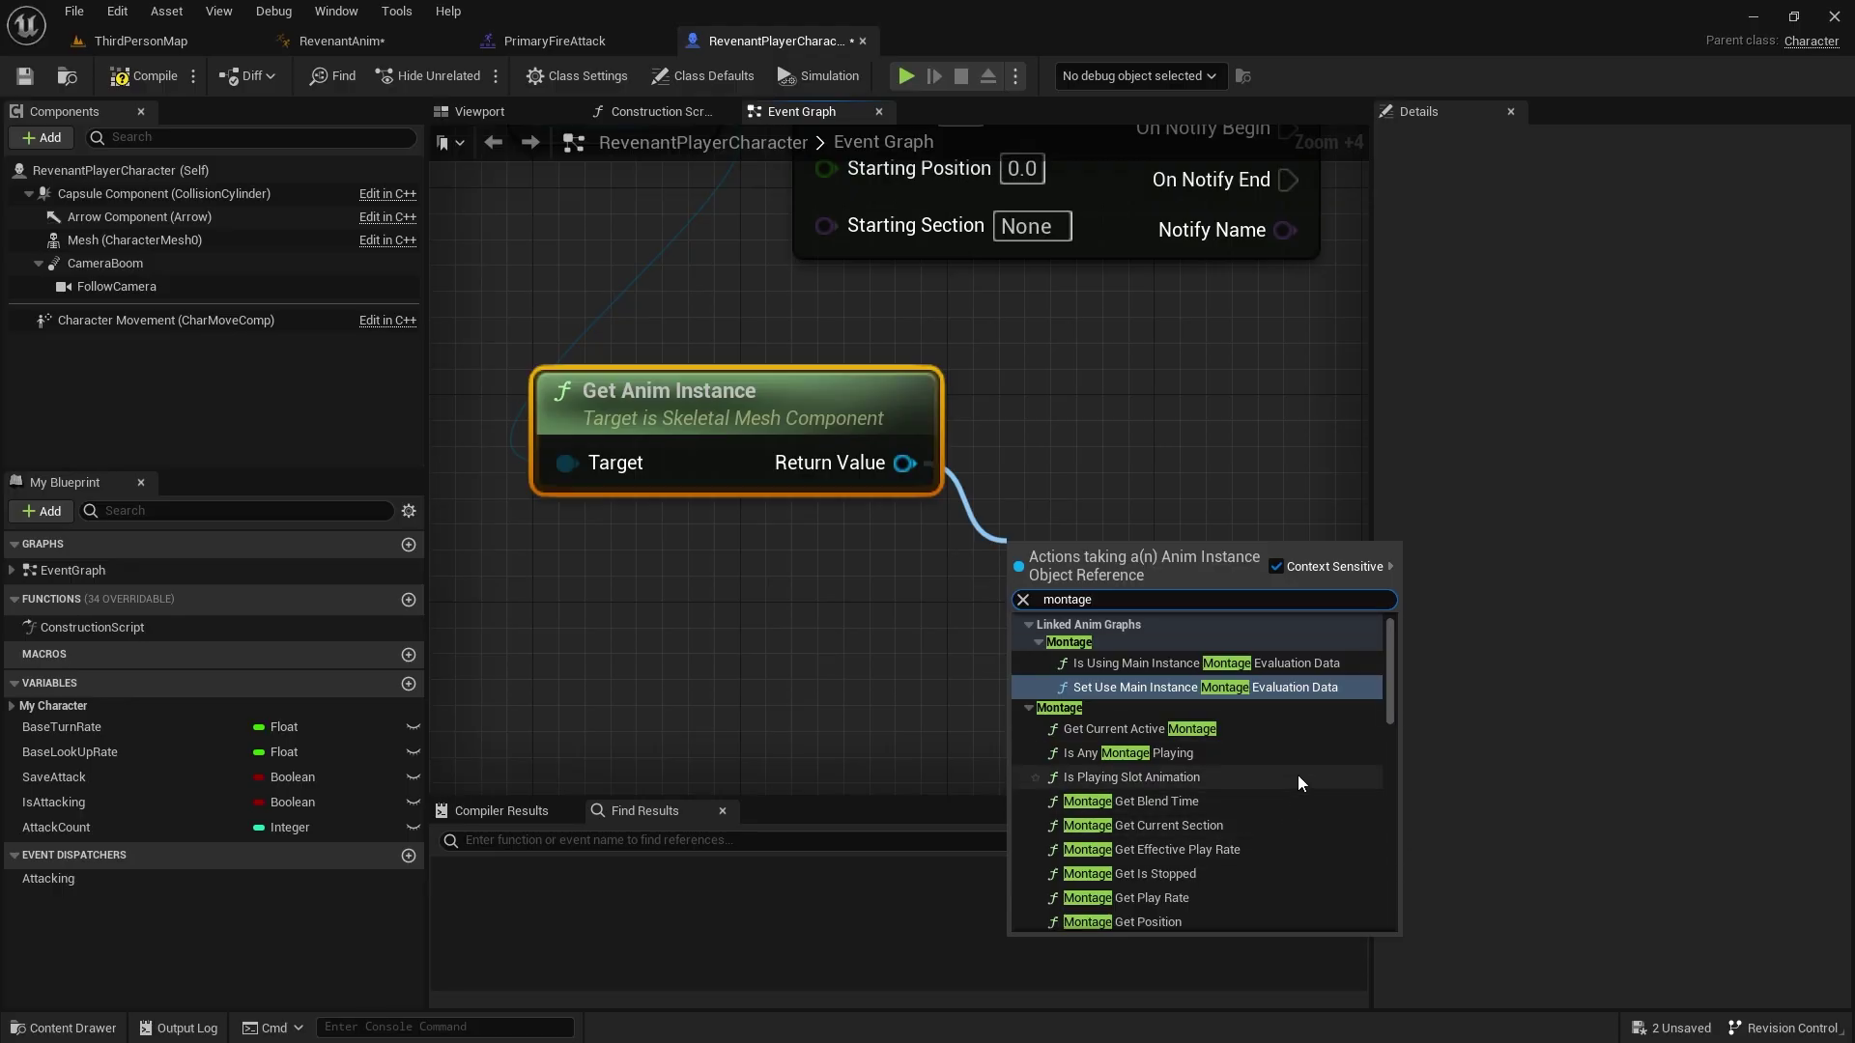
{"action": "scroll", "coordinate": [1330, 808], "scroll_direction": "down", "scroll_amount": 4}
{"action": "scroll", "coordinate": [1256, 763], "scroll_direction": "down", "scroll_amount": 2}
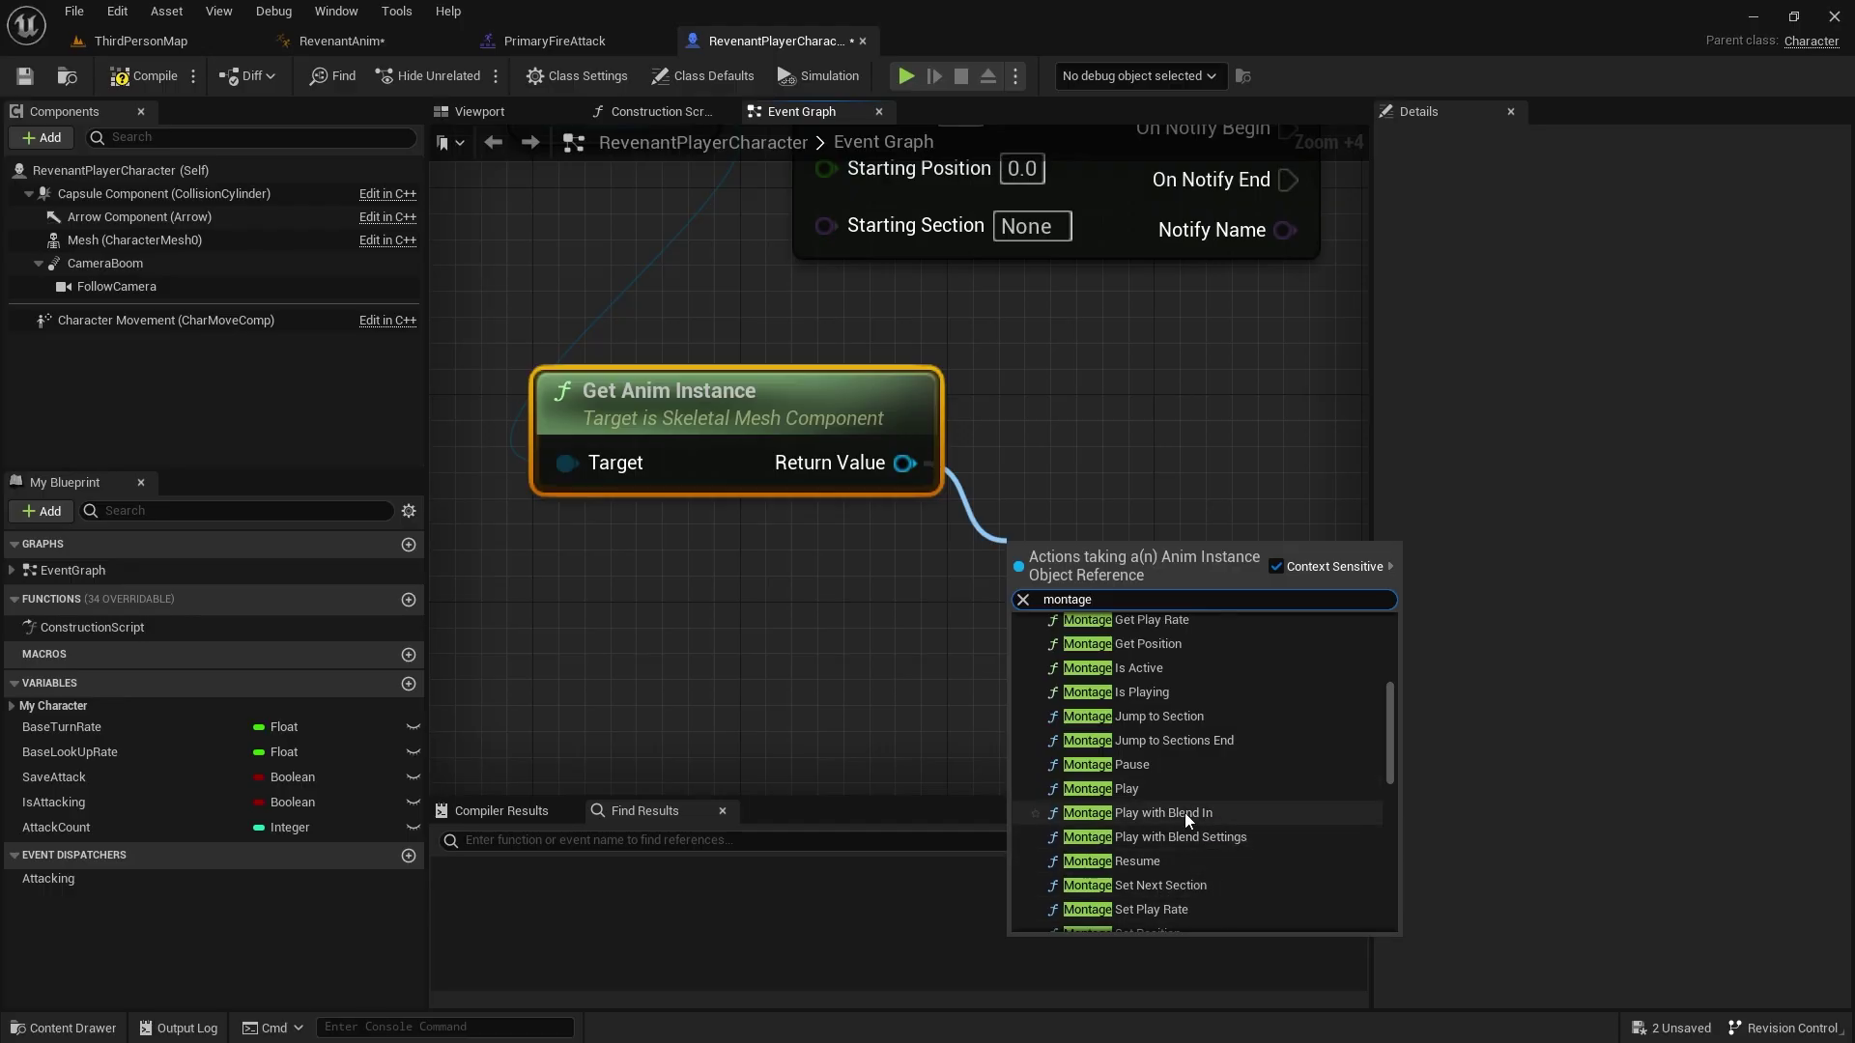
{"action": "left_click", "coordinate": [1145, 790]}
{"action": "left_click_drag", "start_coordinate": [1135, 571], "coordinate": [1133, 428]}
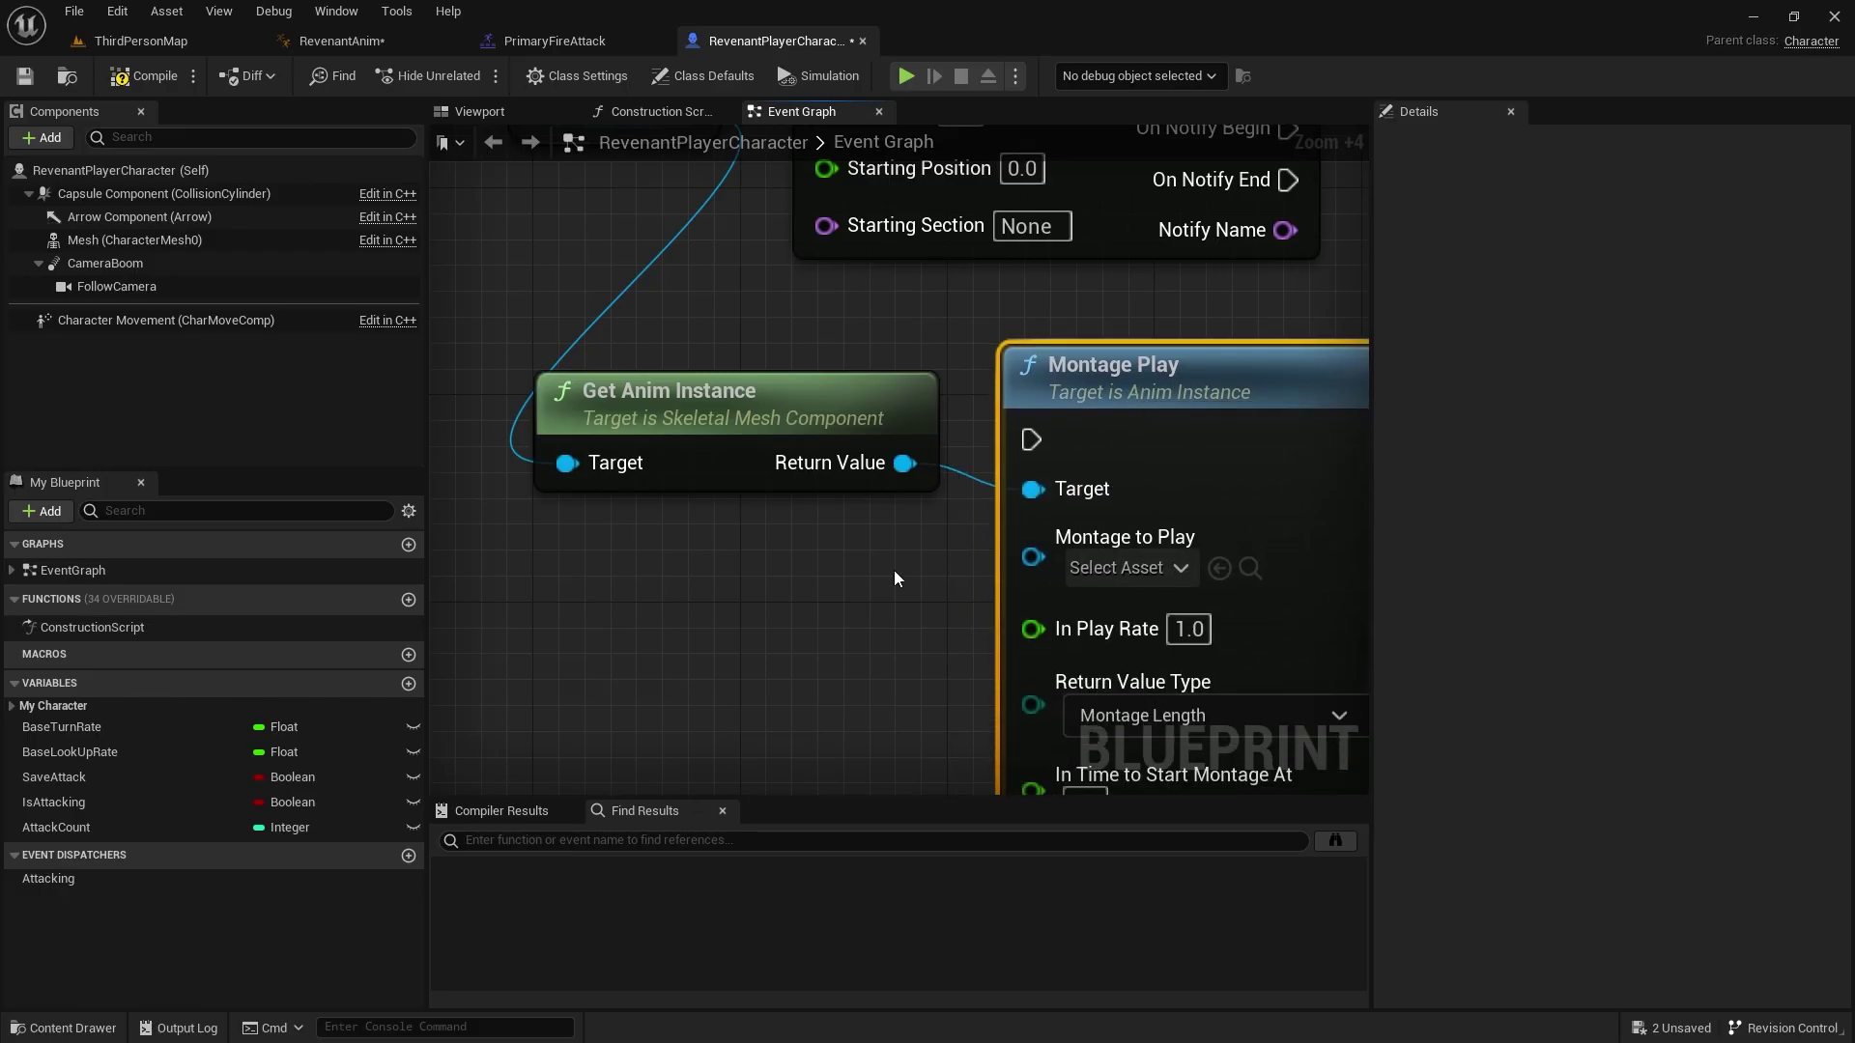
- Compare the inputs and outputs of the Montage Play node with those of the Play Montage node
{"action": "right_click_drag", "start_coordinate": [906, 560], "coordinate": [638, 377]}
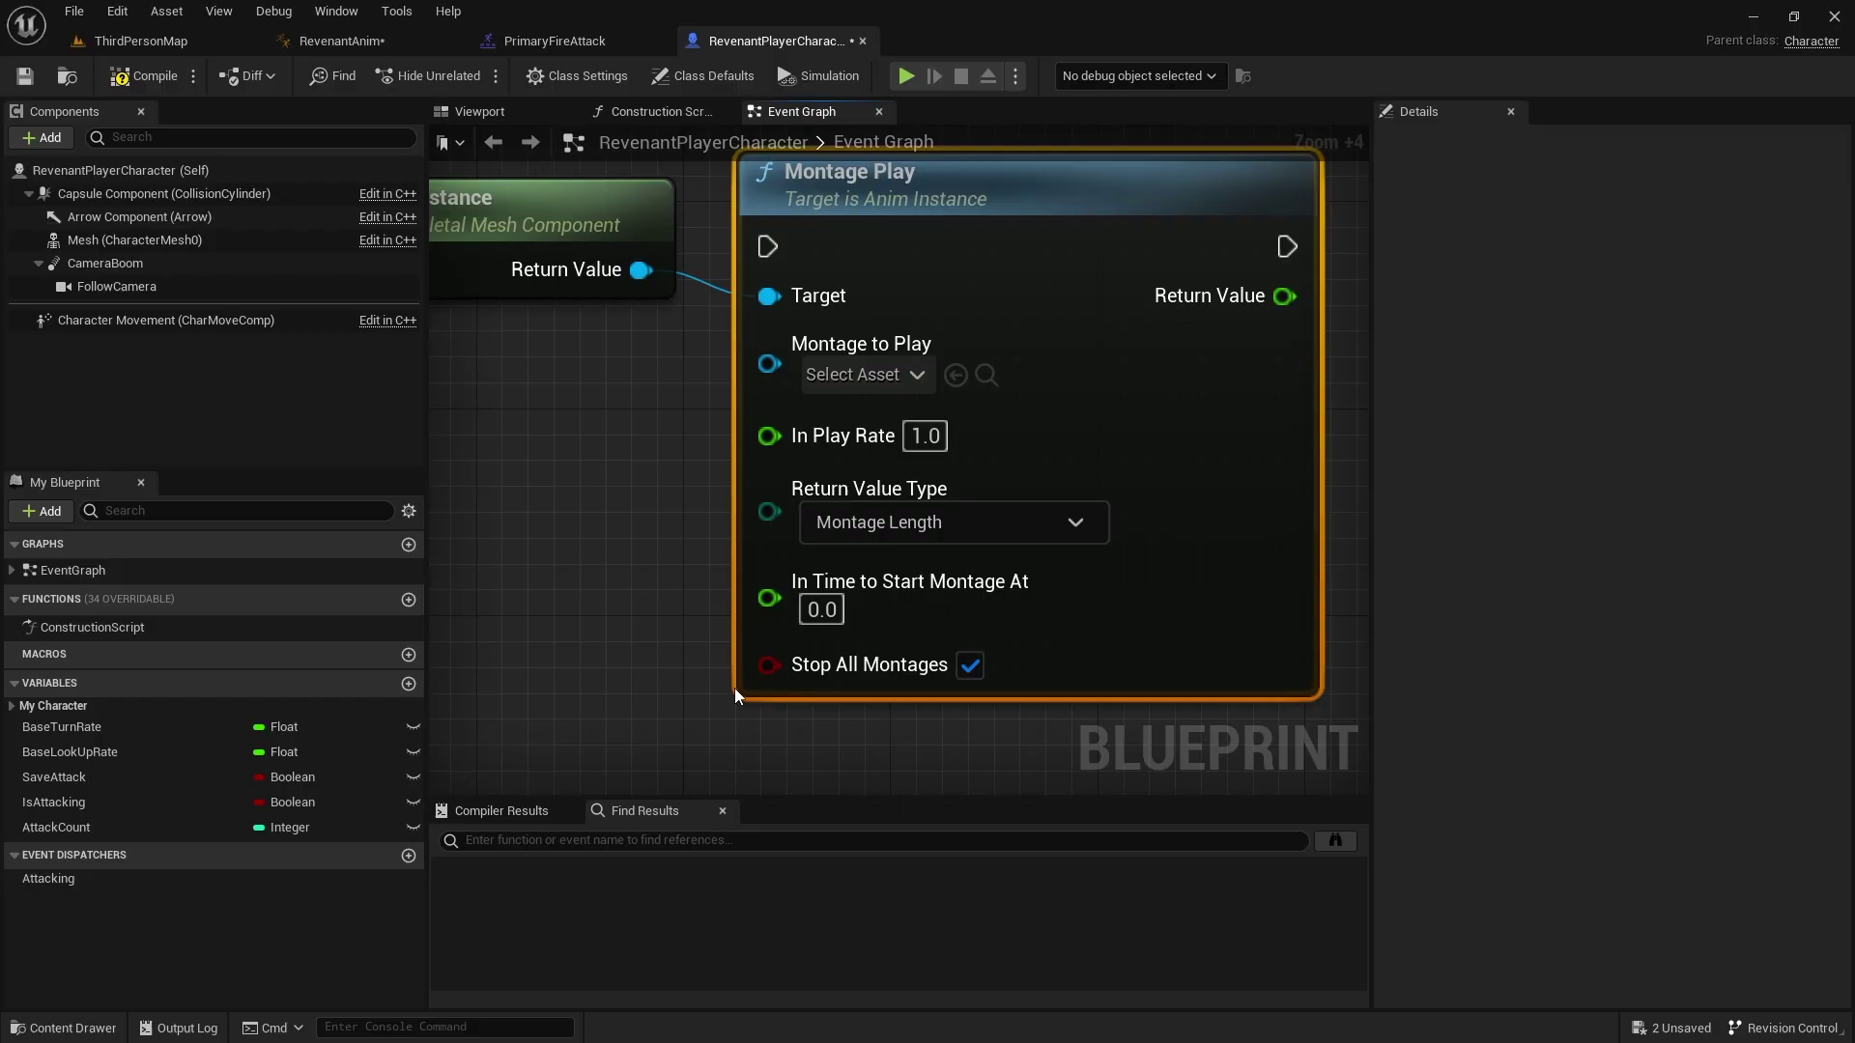
{"action": "right_click_drag", "start_coordinate": [644, 390], "coordinate": [748, 792]}
{"action": "right_click_drag", "start_coordinate": [692, 354], "coordinate": [662, 255]}
{"action": "left_click_drag", "start_coordinate": [685, 274], "coordinate": [1144, 359]}
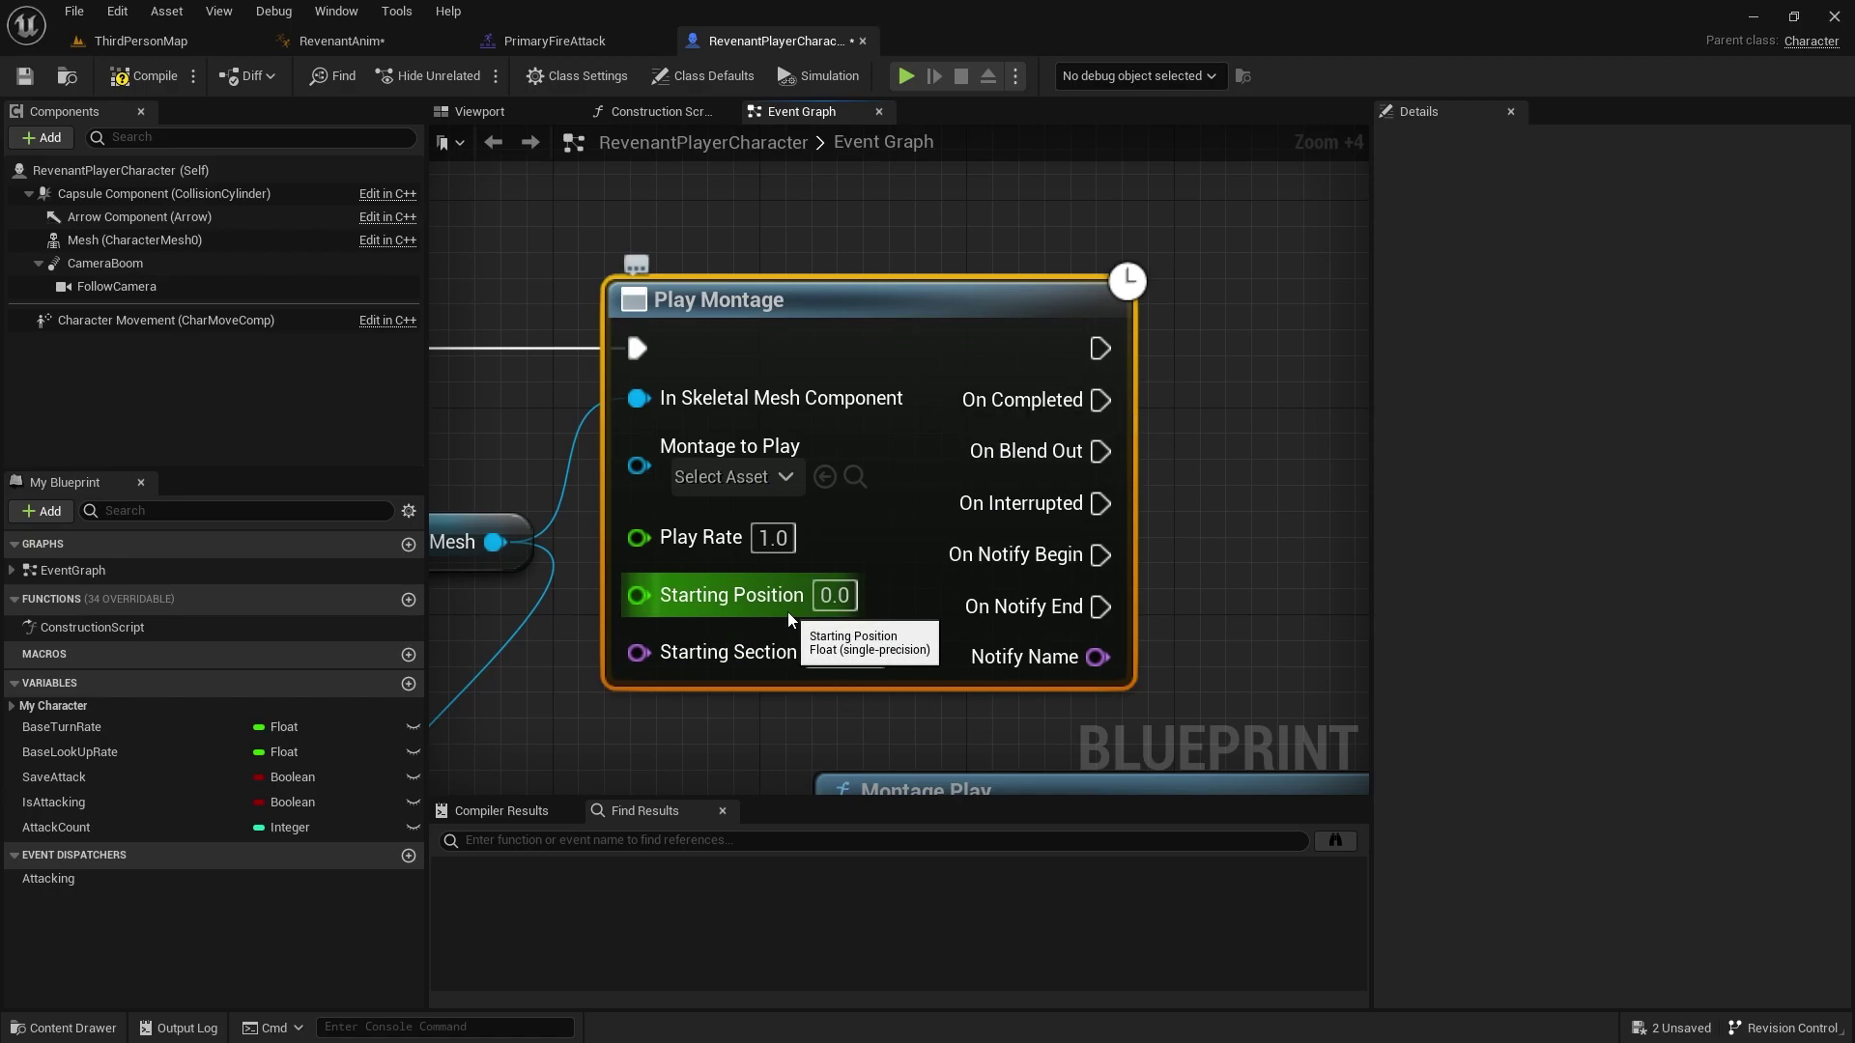
{"action": "right_click_drag", "start_coordinate": [868, 671], "coordinate": [856, 377]}
{"action": "scroll", "coordinate": [854, 386], "scroll_direction": "down", "scroll_amount": 3}
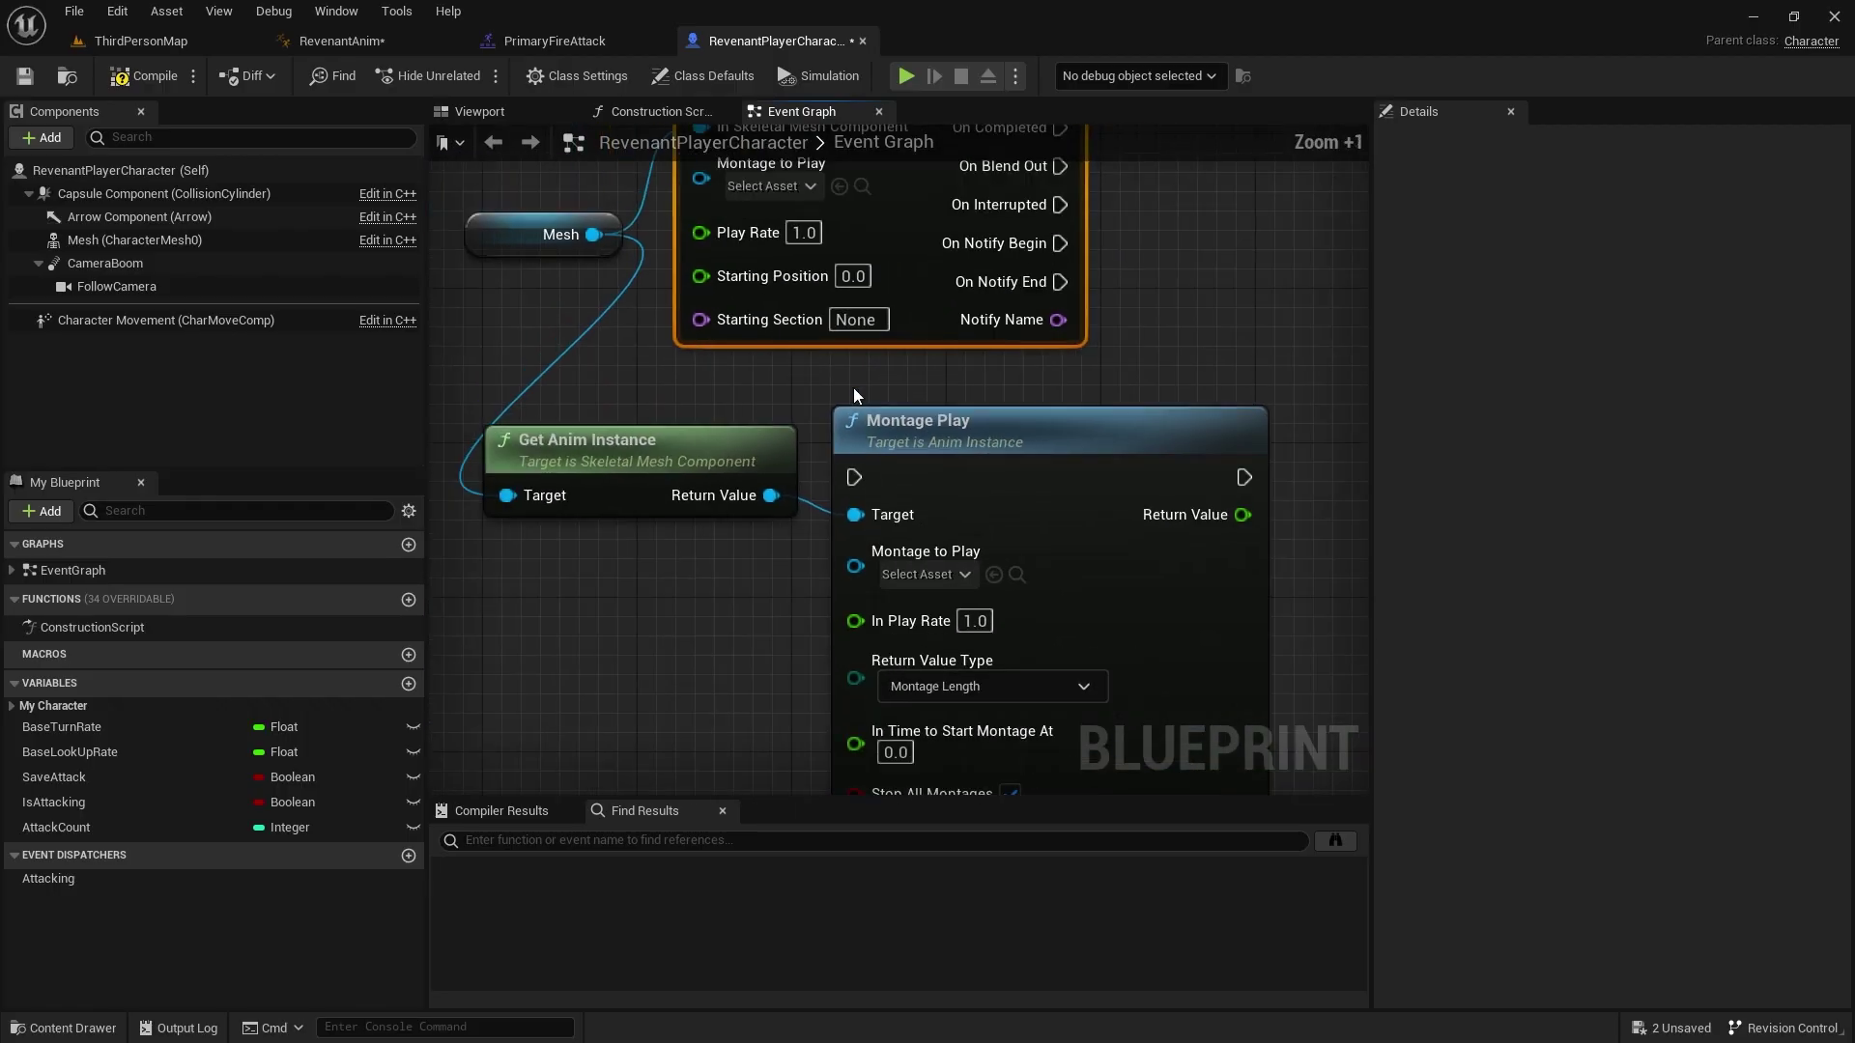
- Delete the Get Anim Instance and Montage Play nodes together
{"action": "left_click_drag", "start_coordinate": [676, 398], "coordinate": [944, 542]}
{"action": "key", "text": "Delete"}
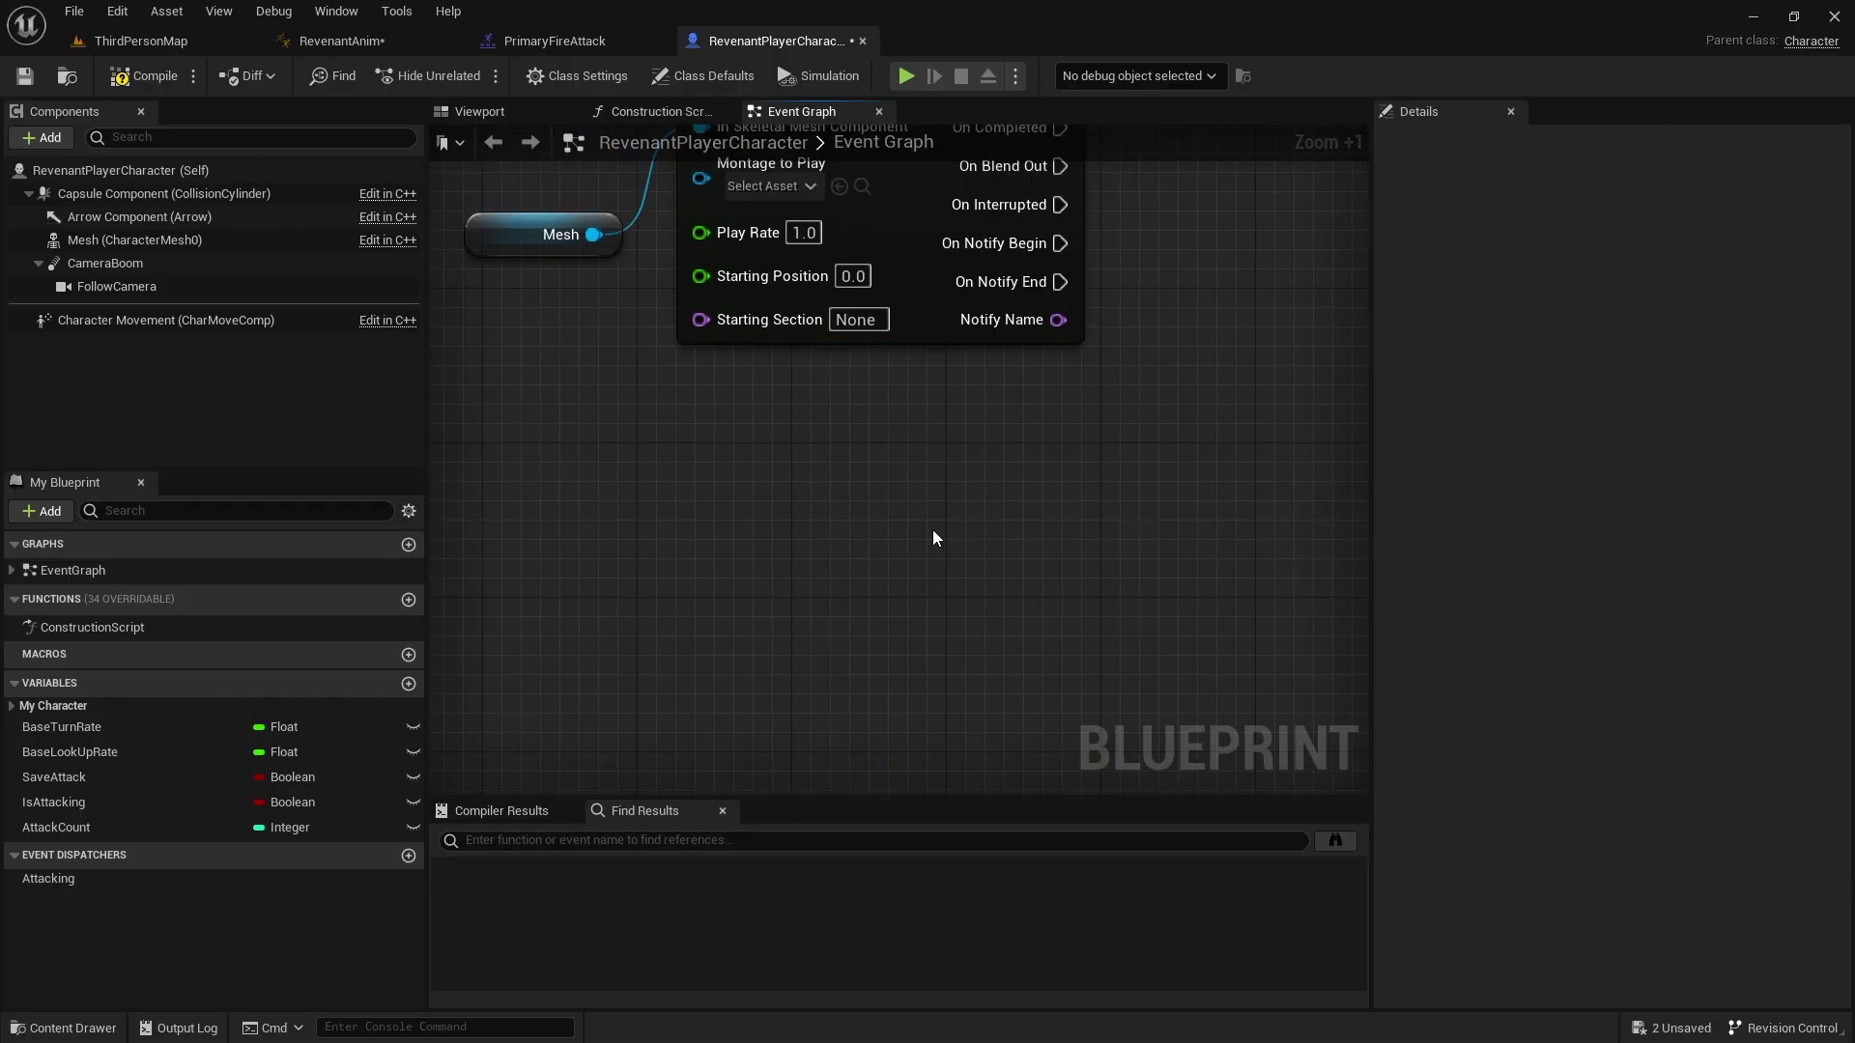
- Assign the PrimaryFireAttack montage as the Play Montage node's Montage to Play
{"action": "right_click_drag", "start_coordinate": [663, 332], "coordinate": [694, 565]}
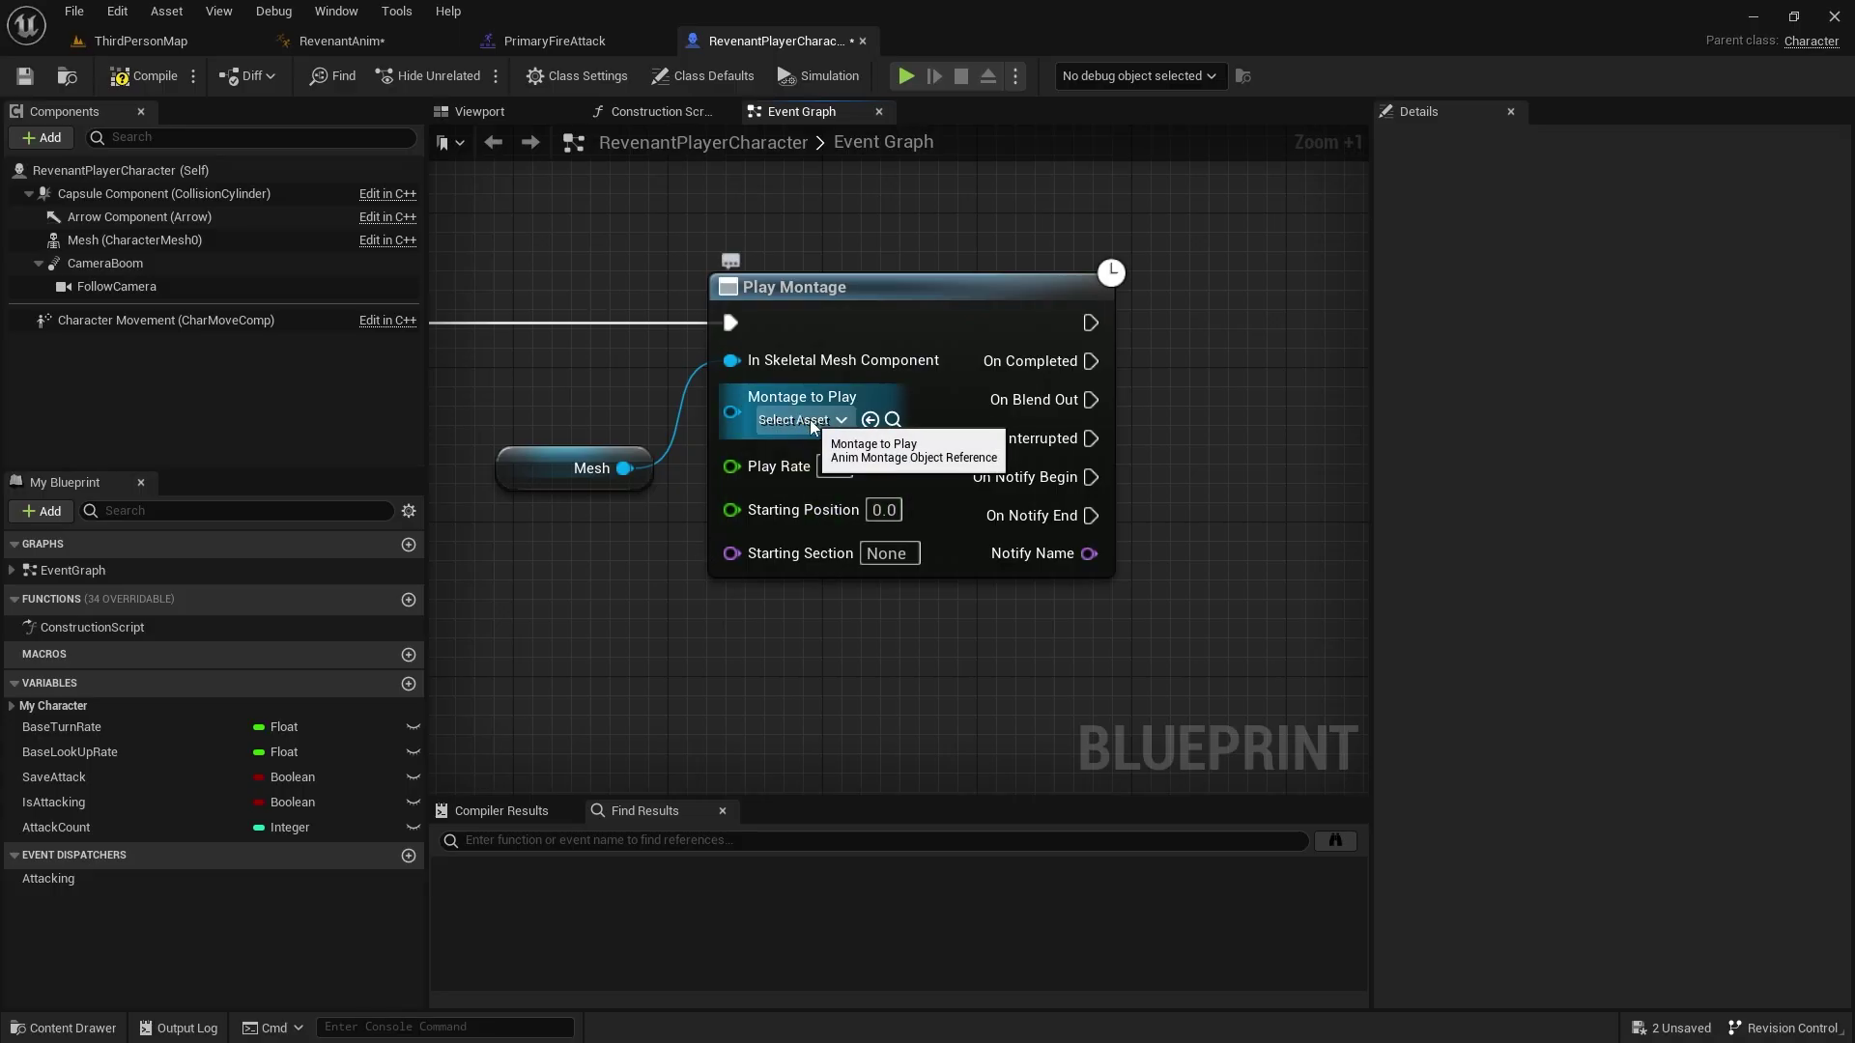
{"action": "left_click", "coordinate": [809, 419]}
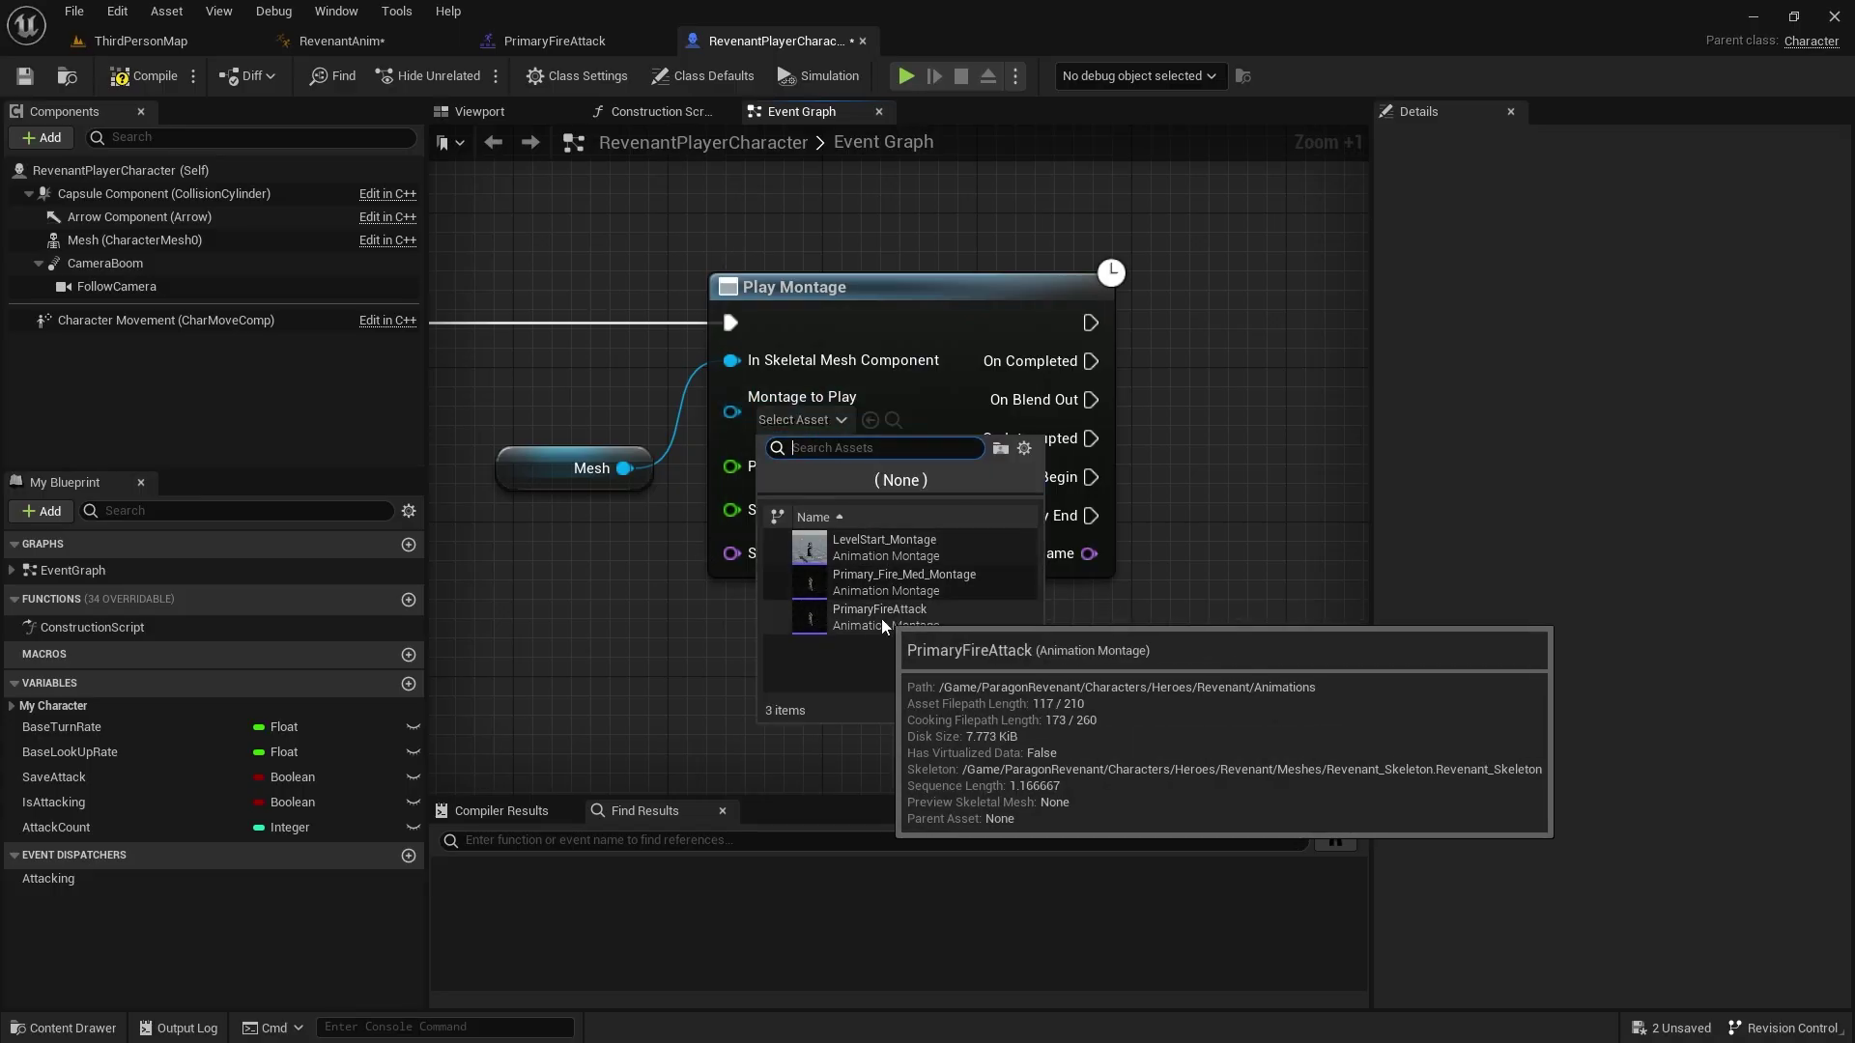
{"action": "left_click", "coordinate": [945, 619]}
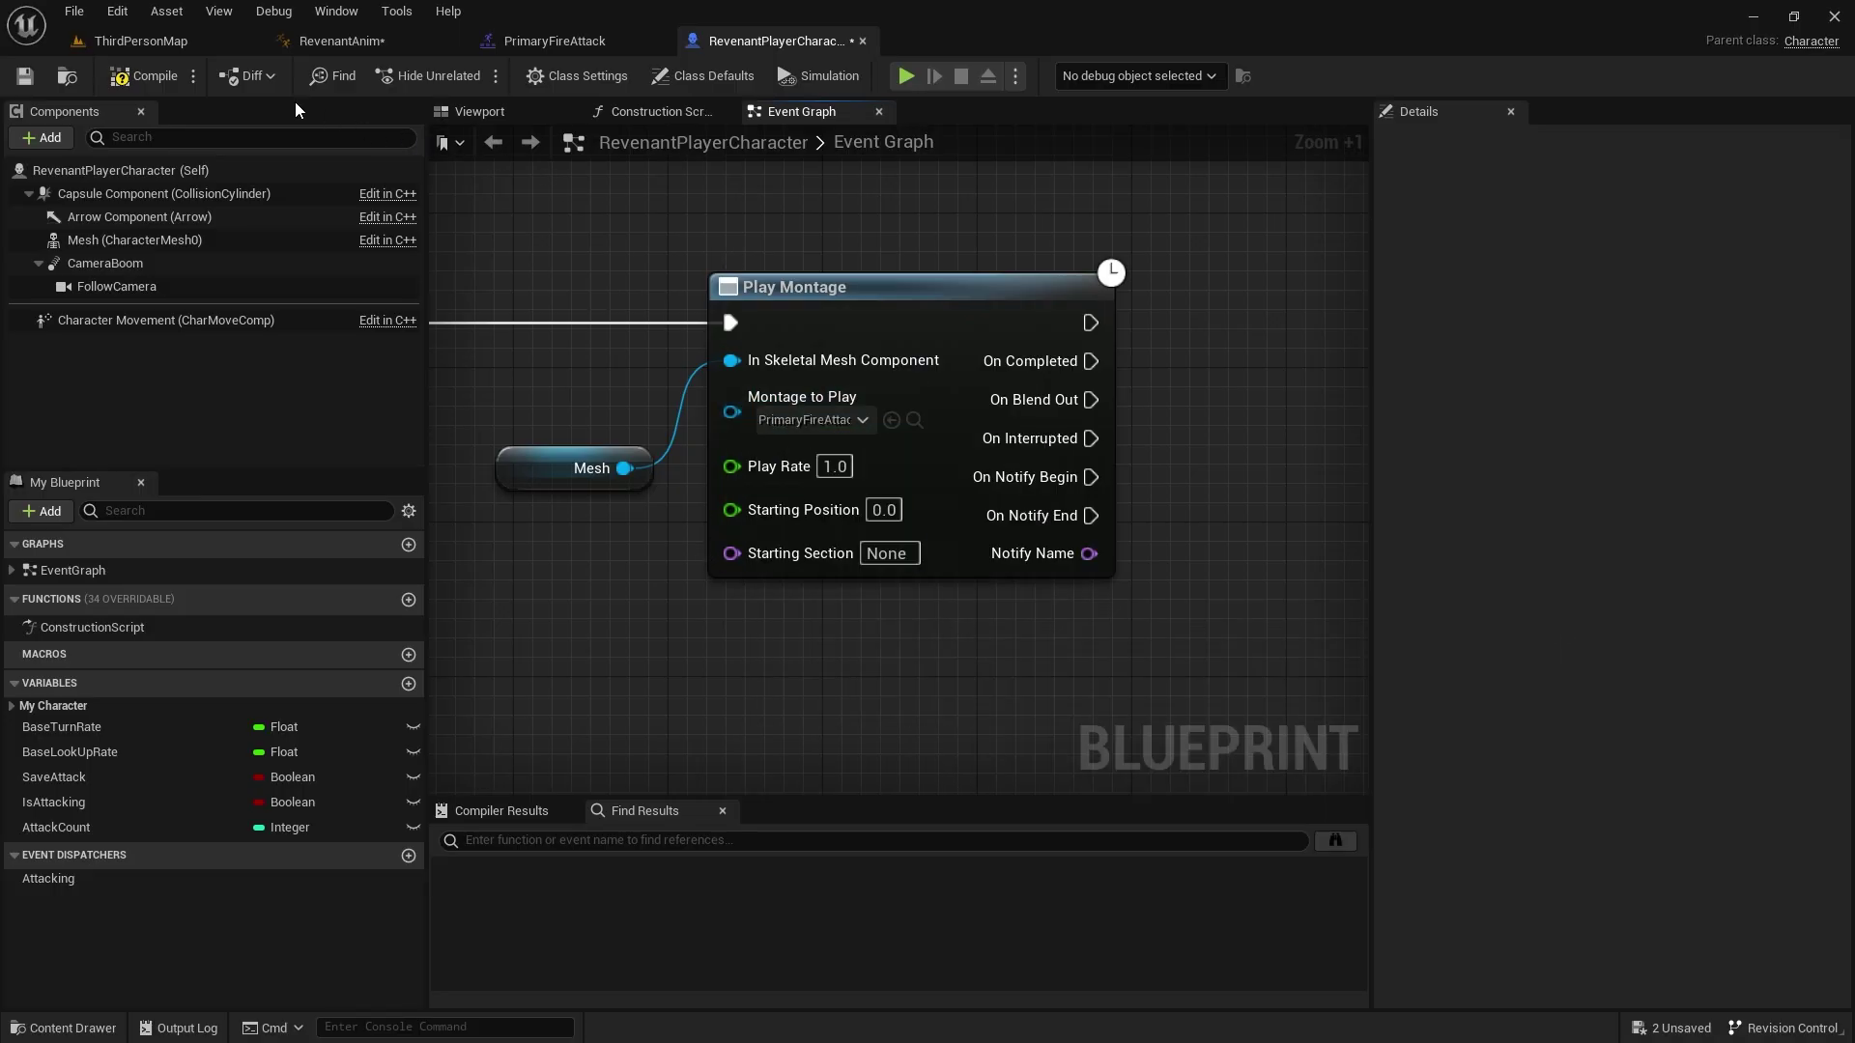
- Play ThirdPersonMap in the editor and trigger the attack several times while the character stands still
{"action": "left_click", "coordinate": [145, 40]}
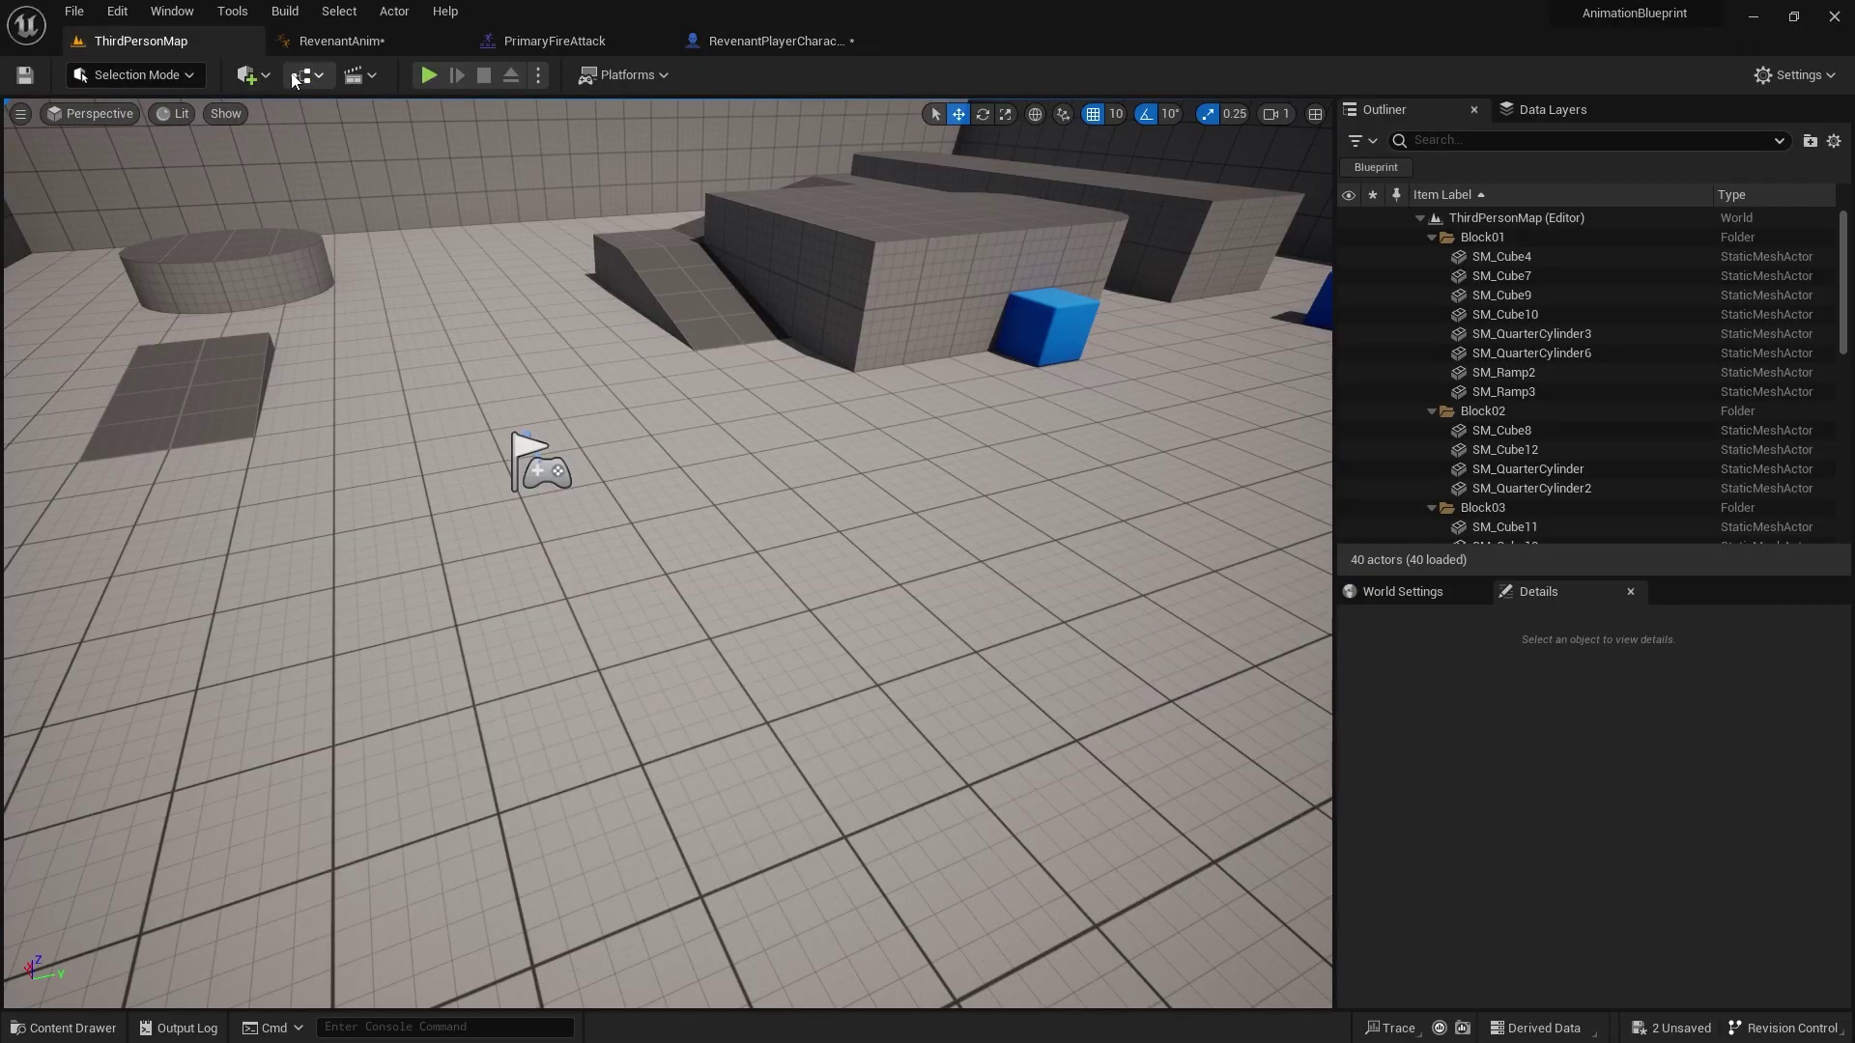
{"action": "left_click", "coordinate": [425, 75]}
{"action": "left_click", "coordinate": [836, 735]}
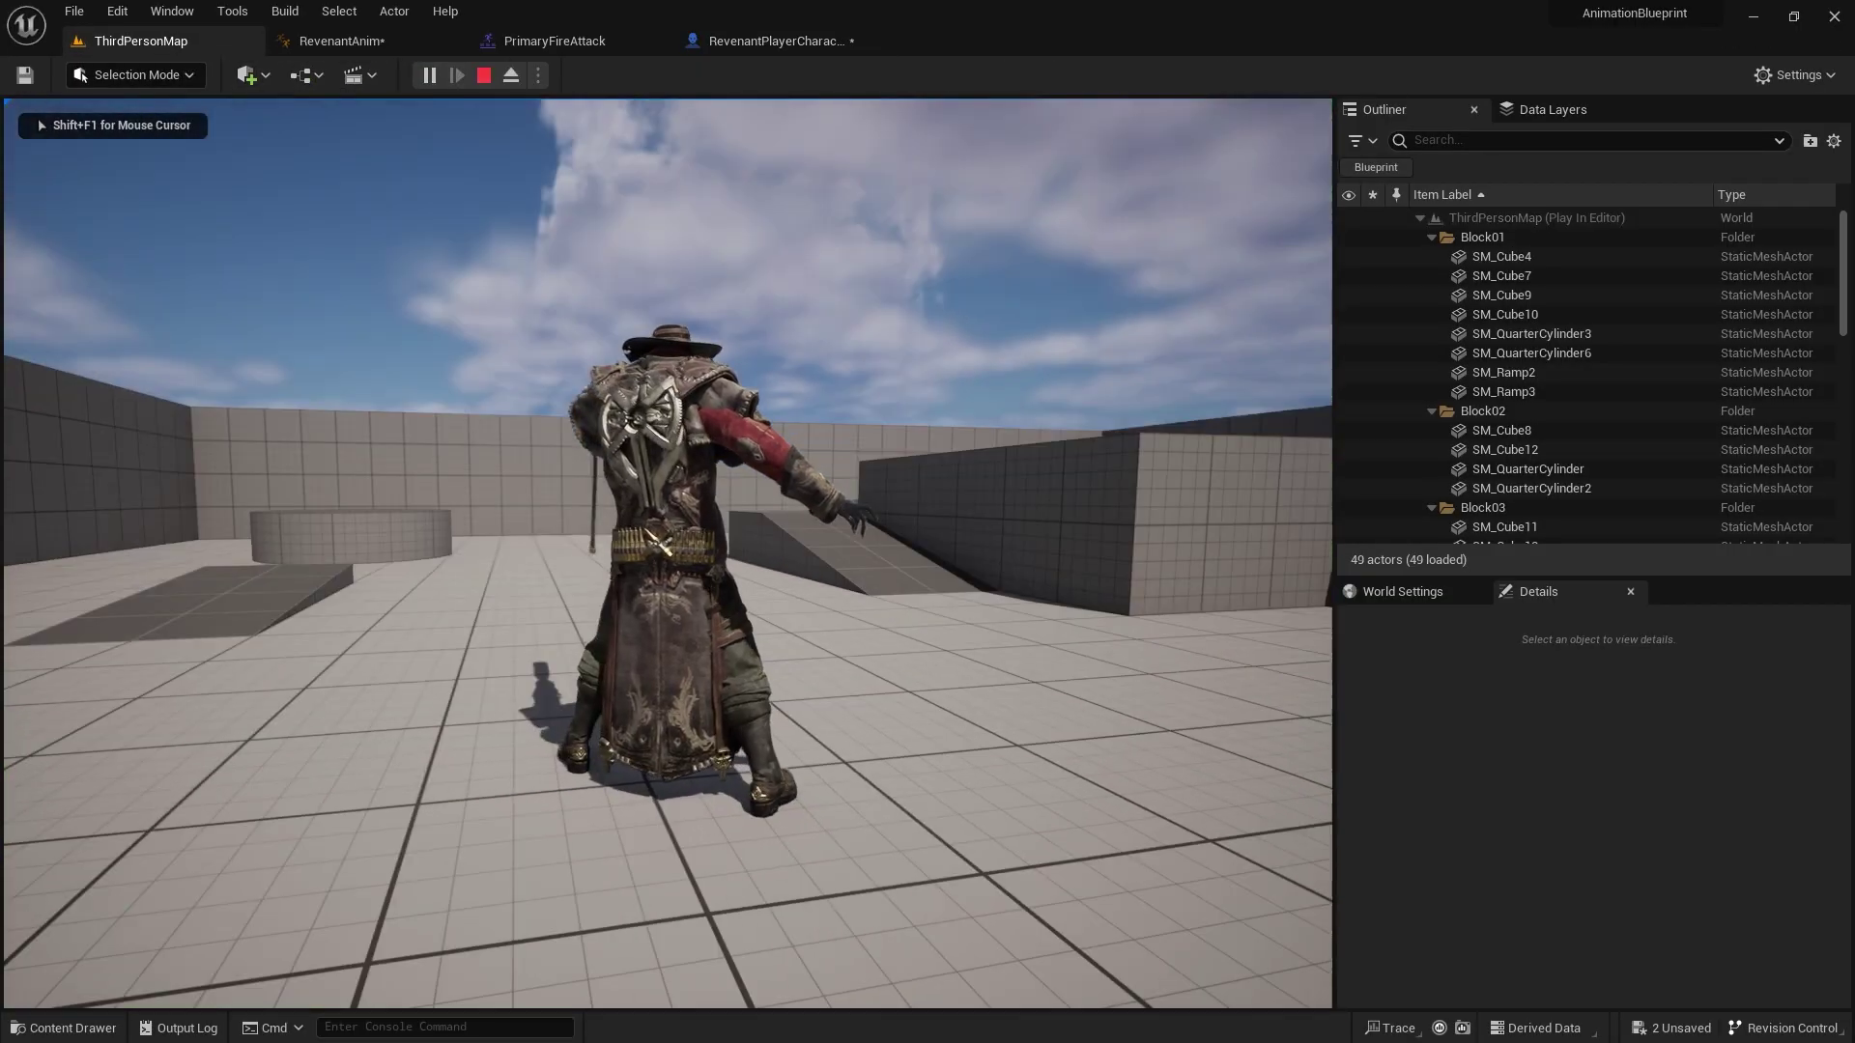
{"action": "left_click", "coordinate": [836, 735]}
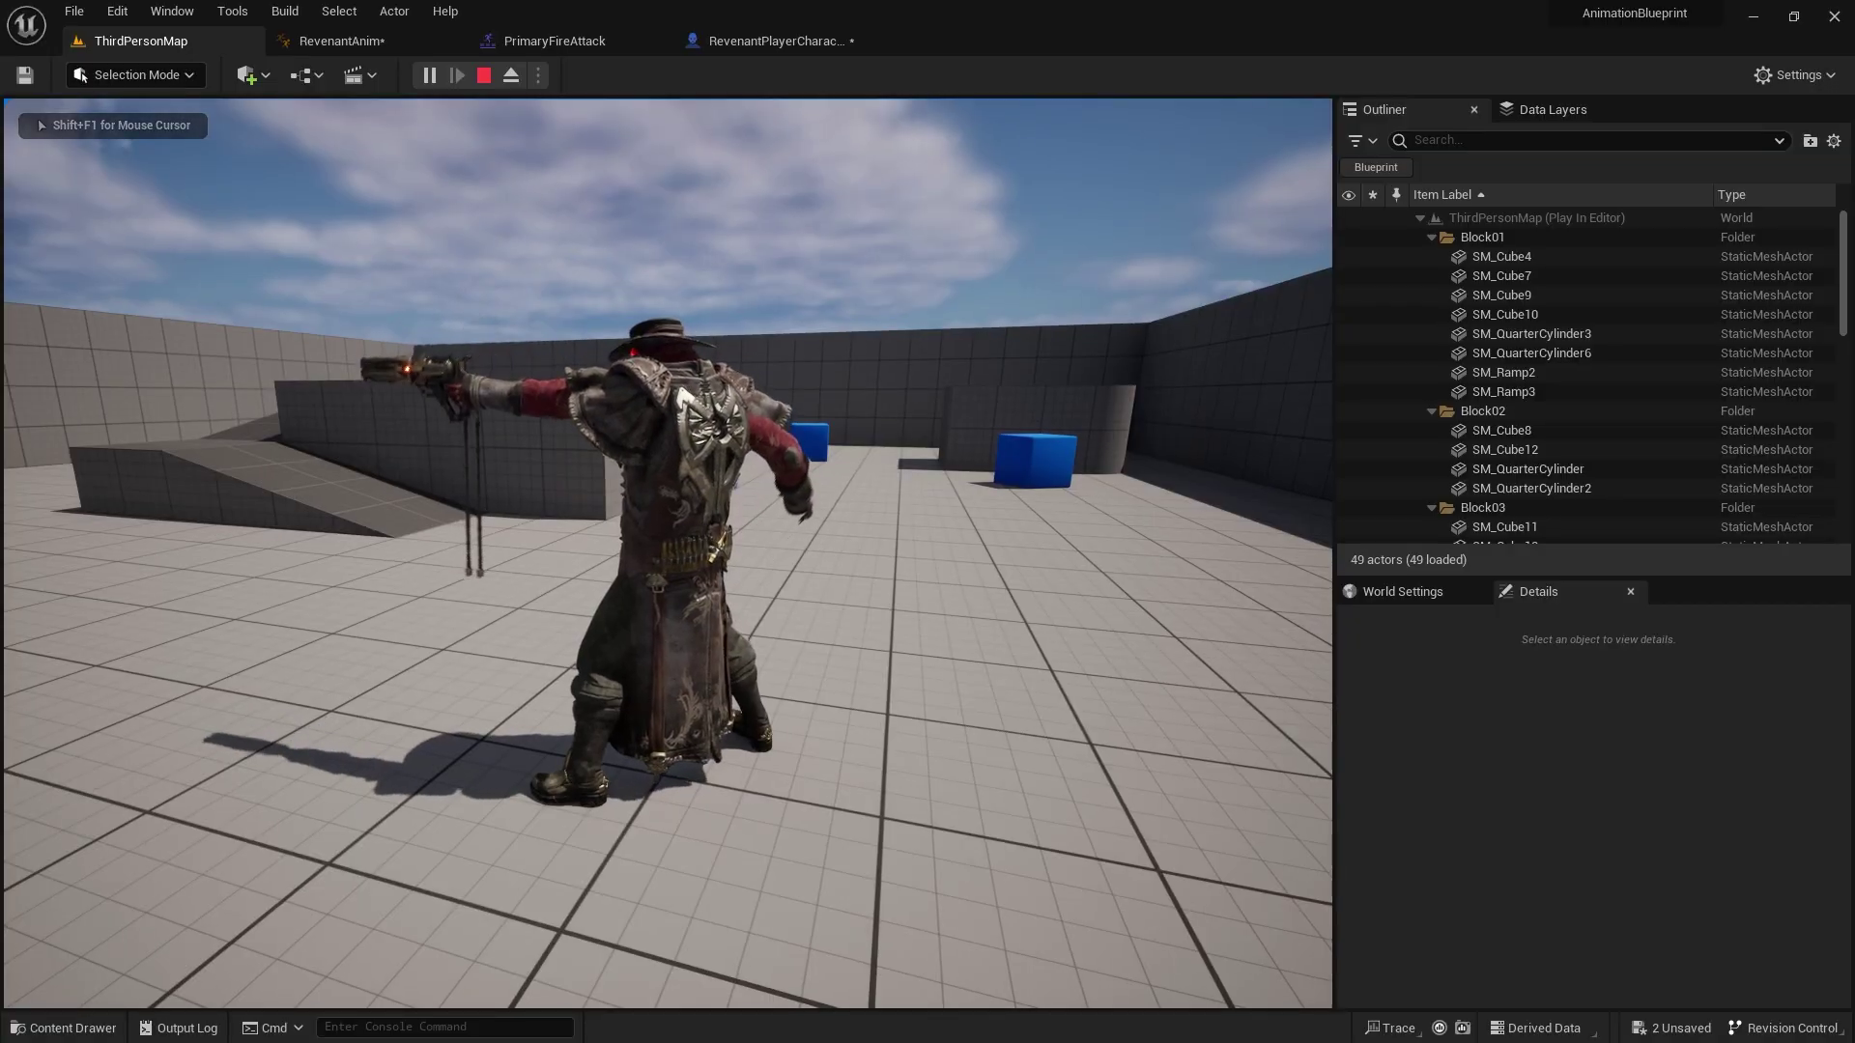
{"action": "left_click", "coordinate": [837, 734]}
{"action": "left_click", "coordinate": [837, 734]}
{"action": "left_click", "coordinate": [837, 734]}
{"action": "left_click", "coordinate": [837, 734]}
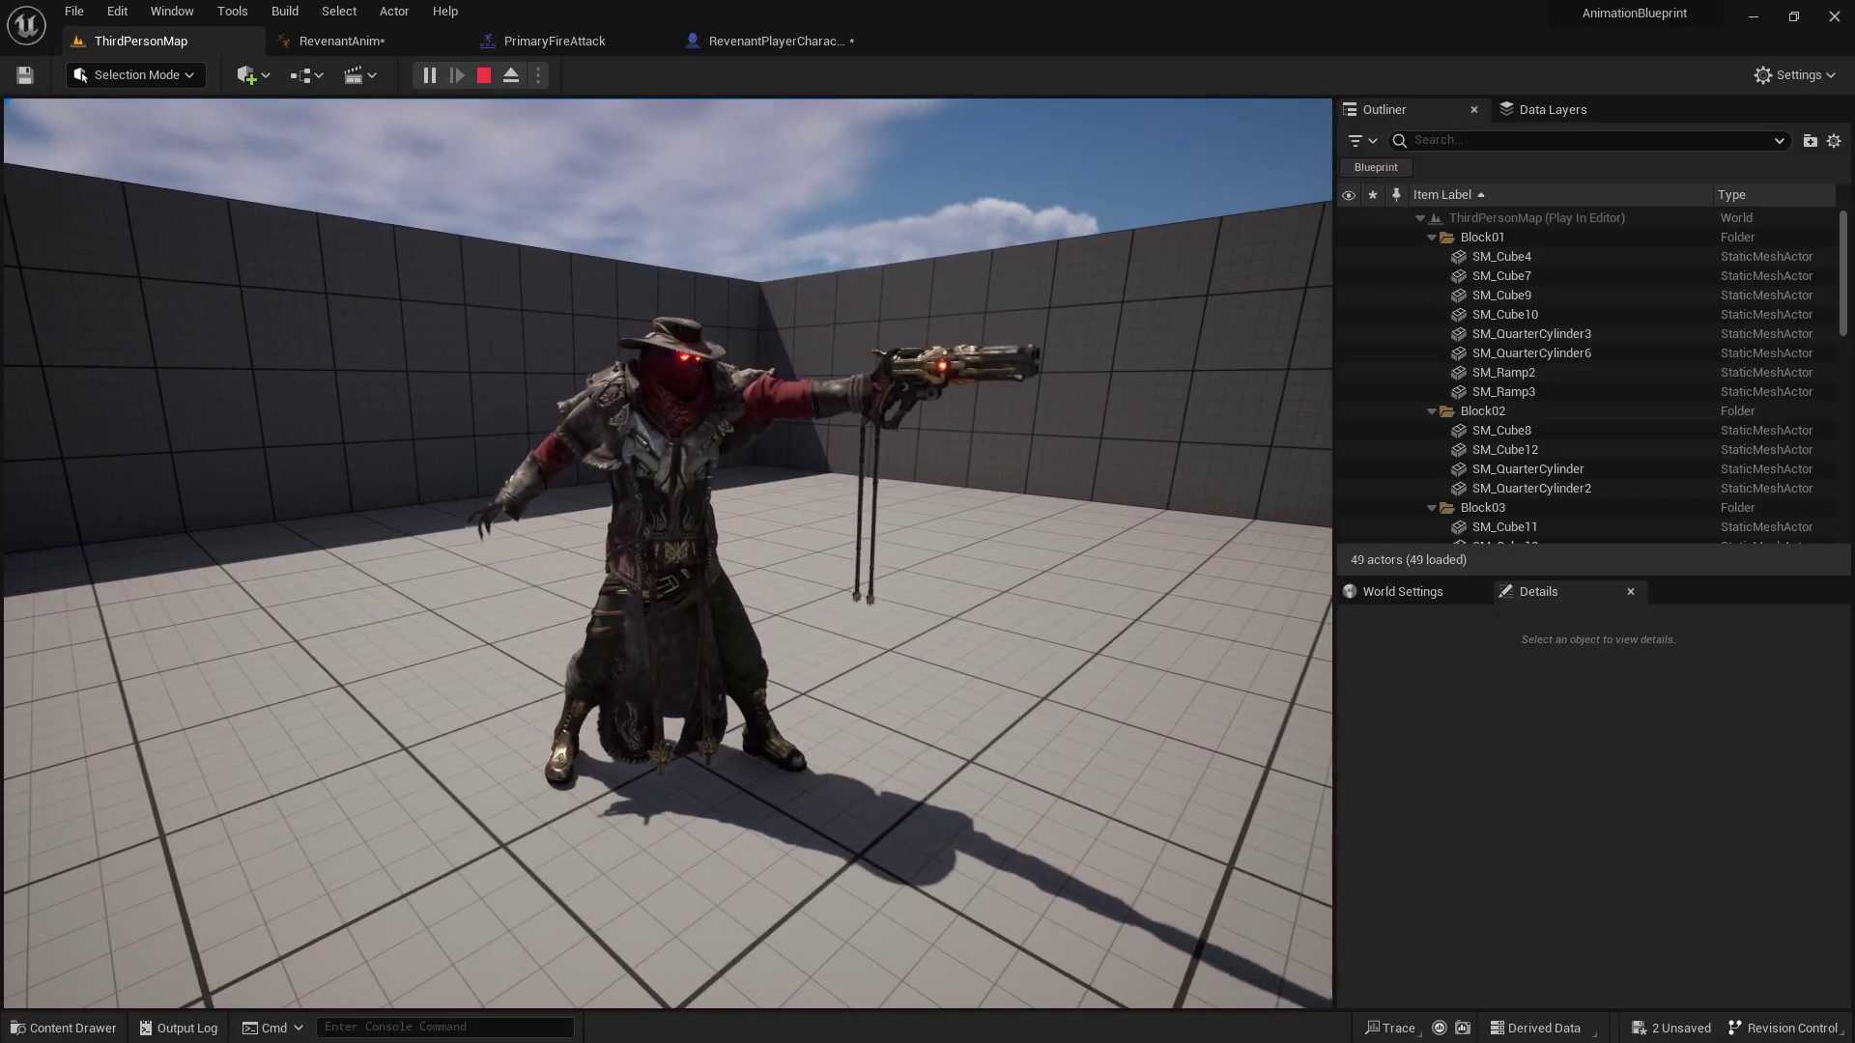
- Test the attack while the character runs in different directions, and end the play session
{"action": "key", "text": "w"}
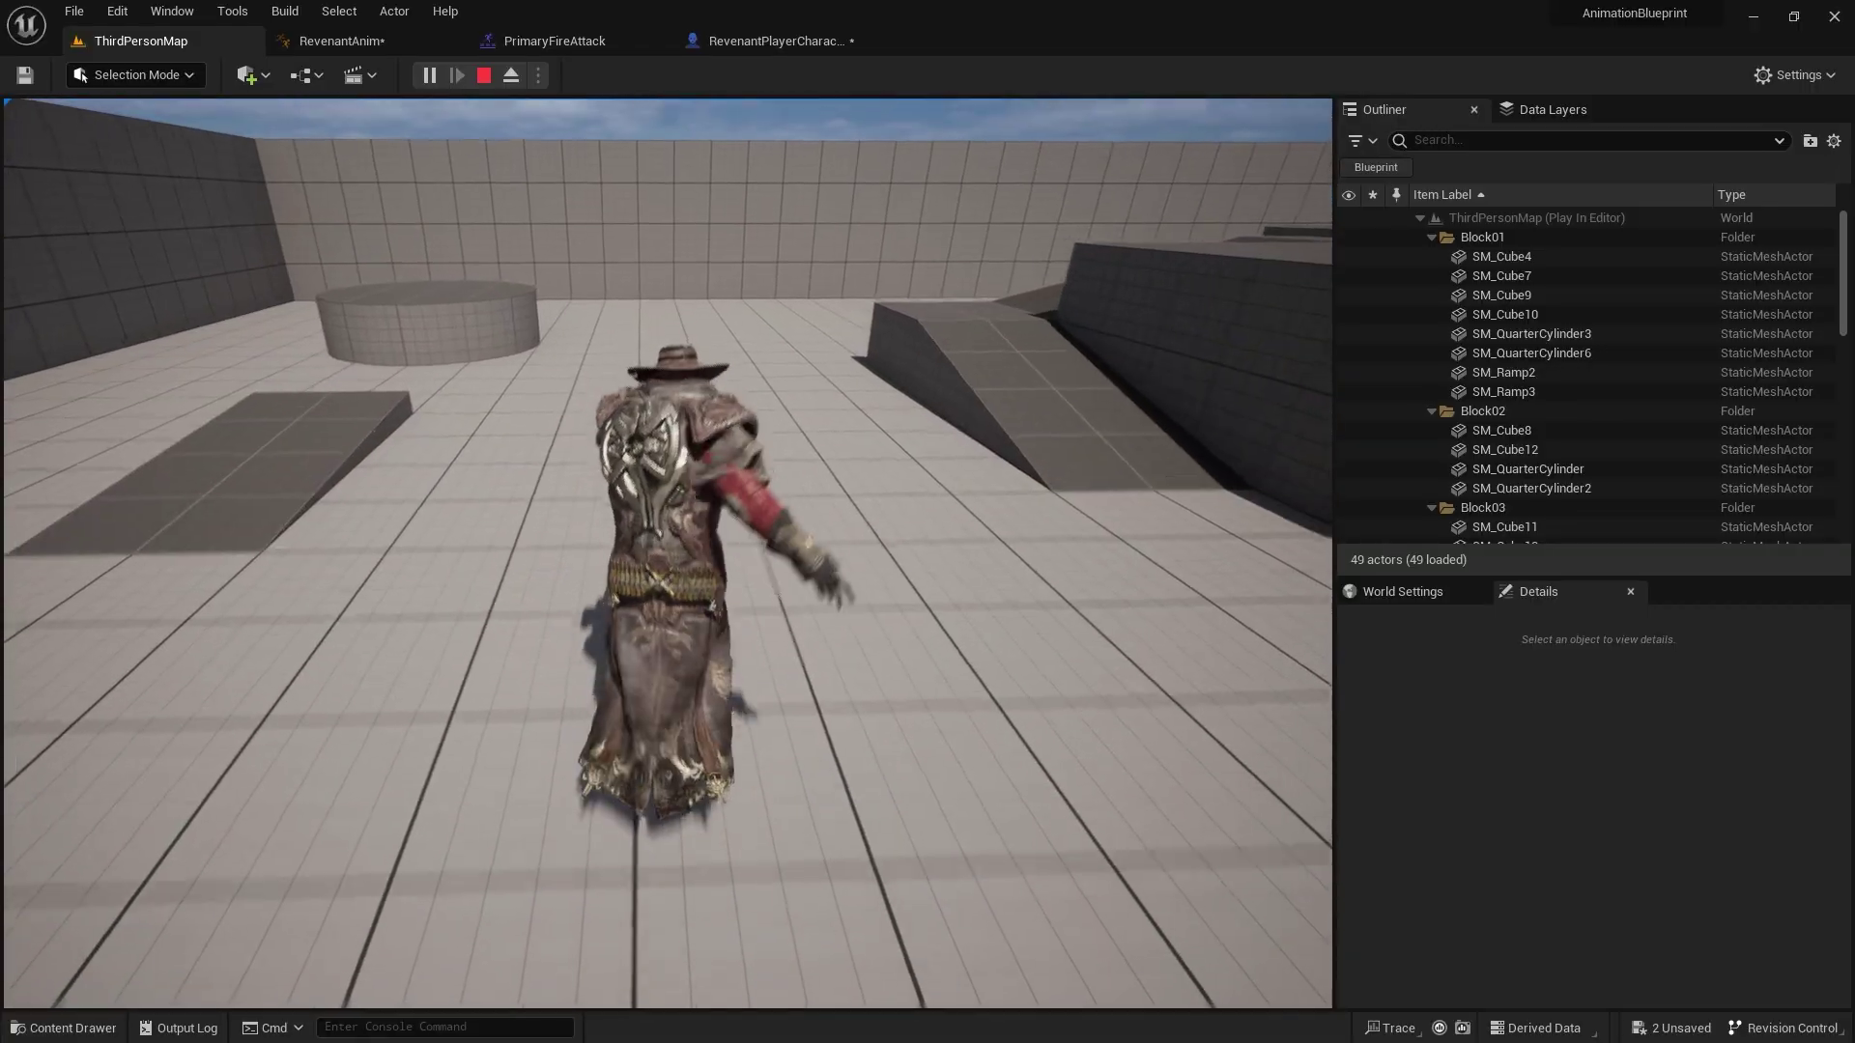
{"action": "left_click", "coordinate": [836, 734]}
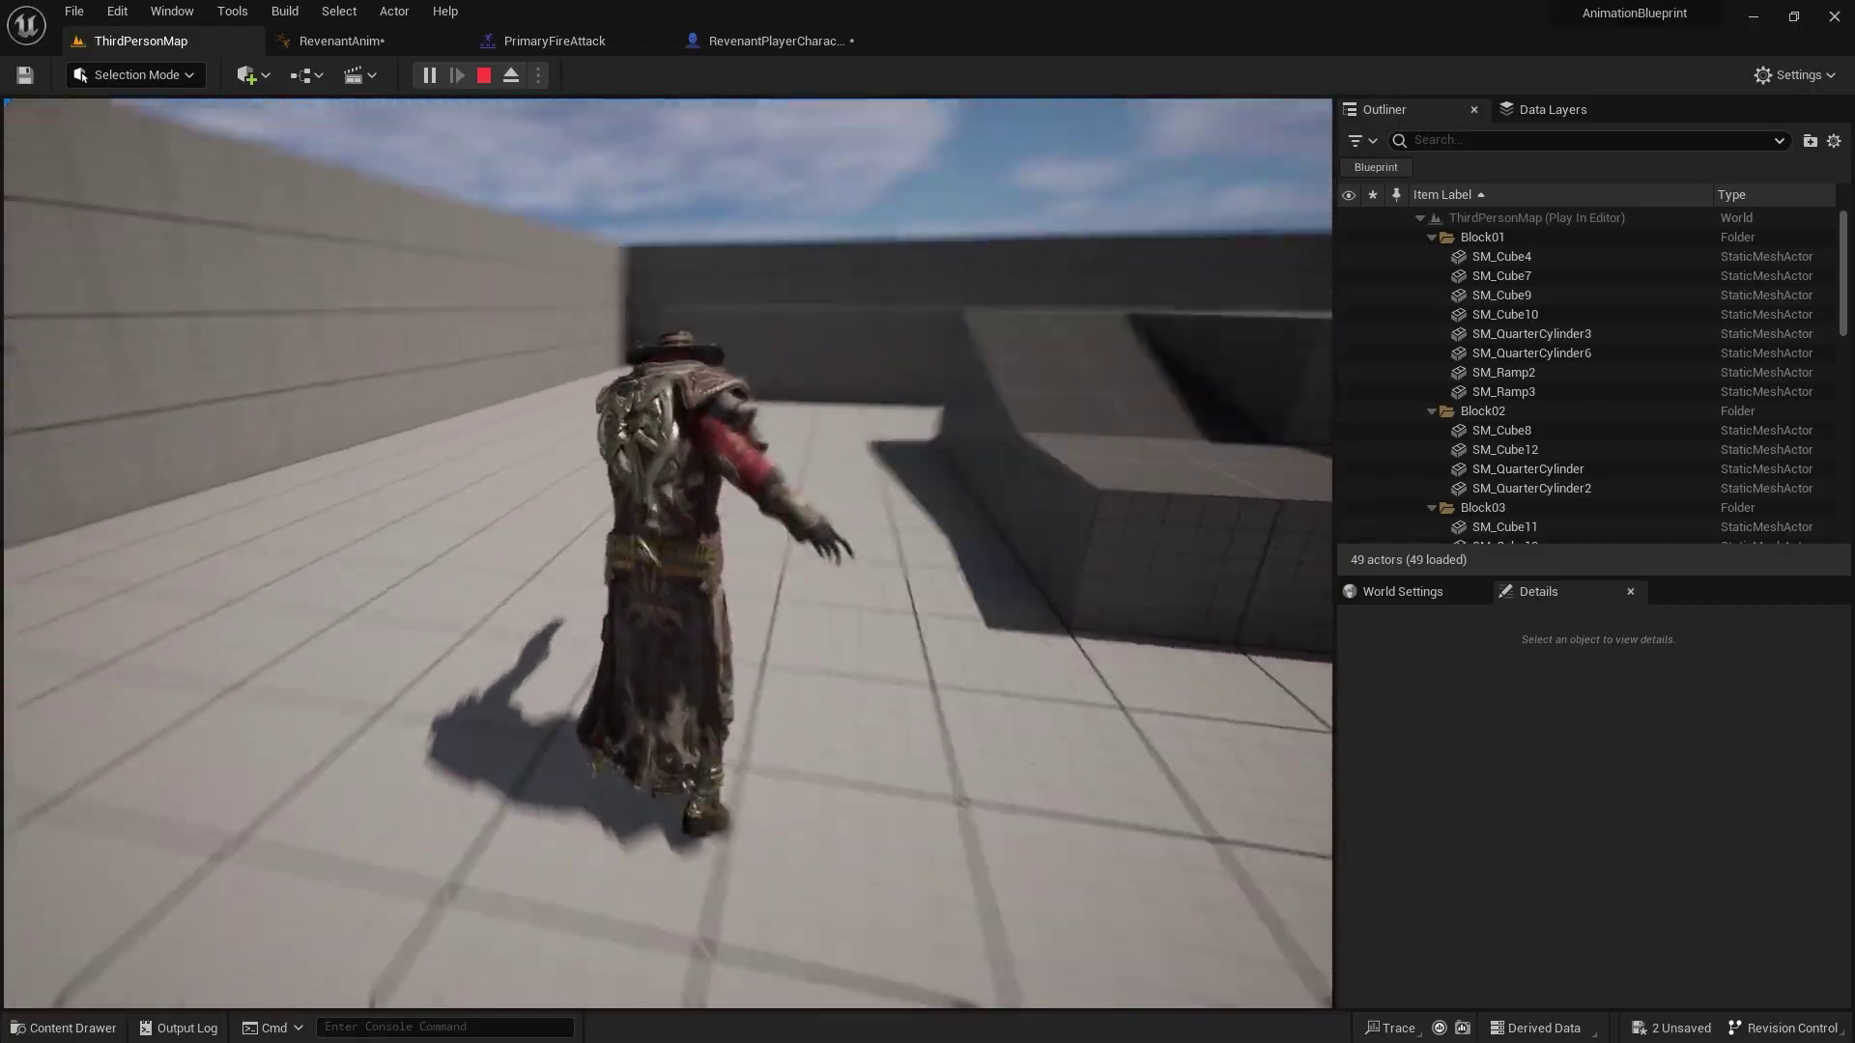
{"action": "left_click", "coordinate": [837, 734]}
{"action": "key", "text": "d"}
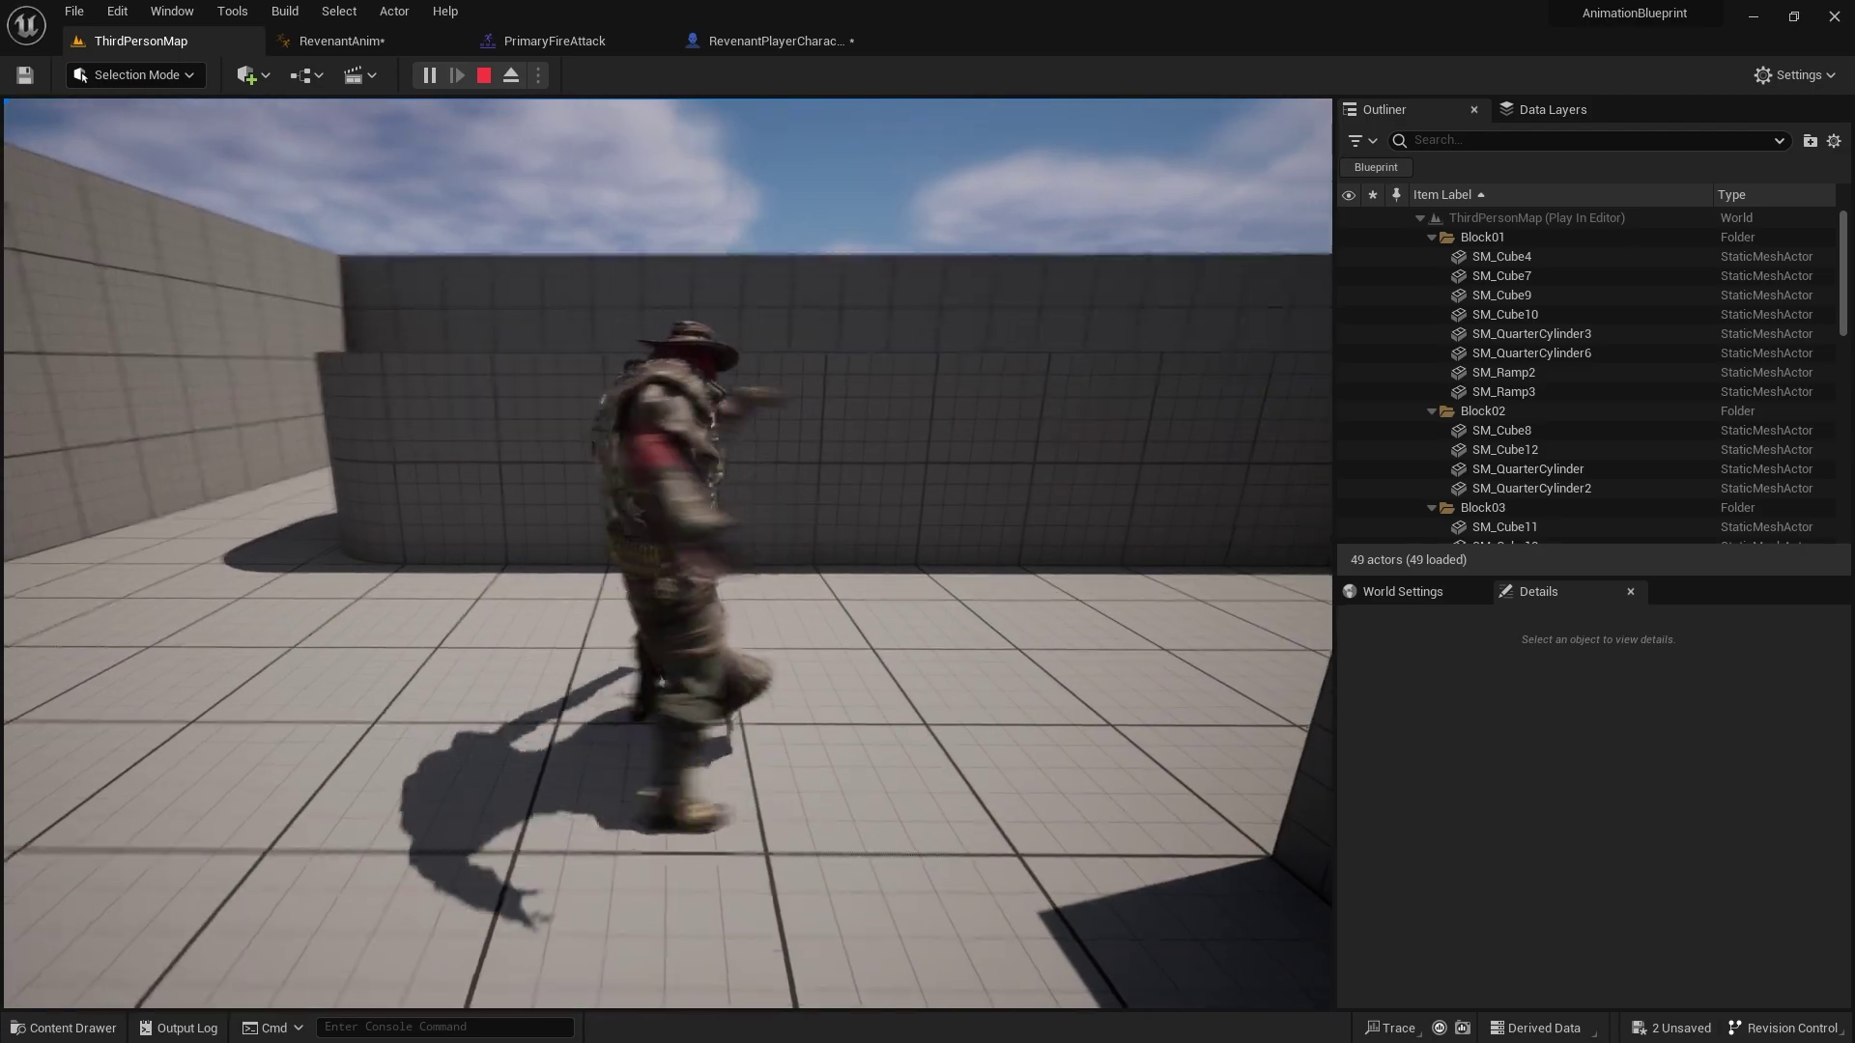
{"action": "key", "text": "s"}
{"action": "key", "text": "s"}
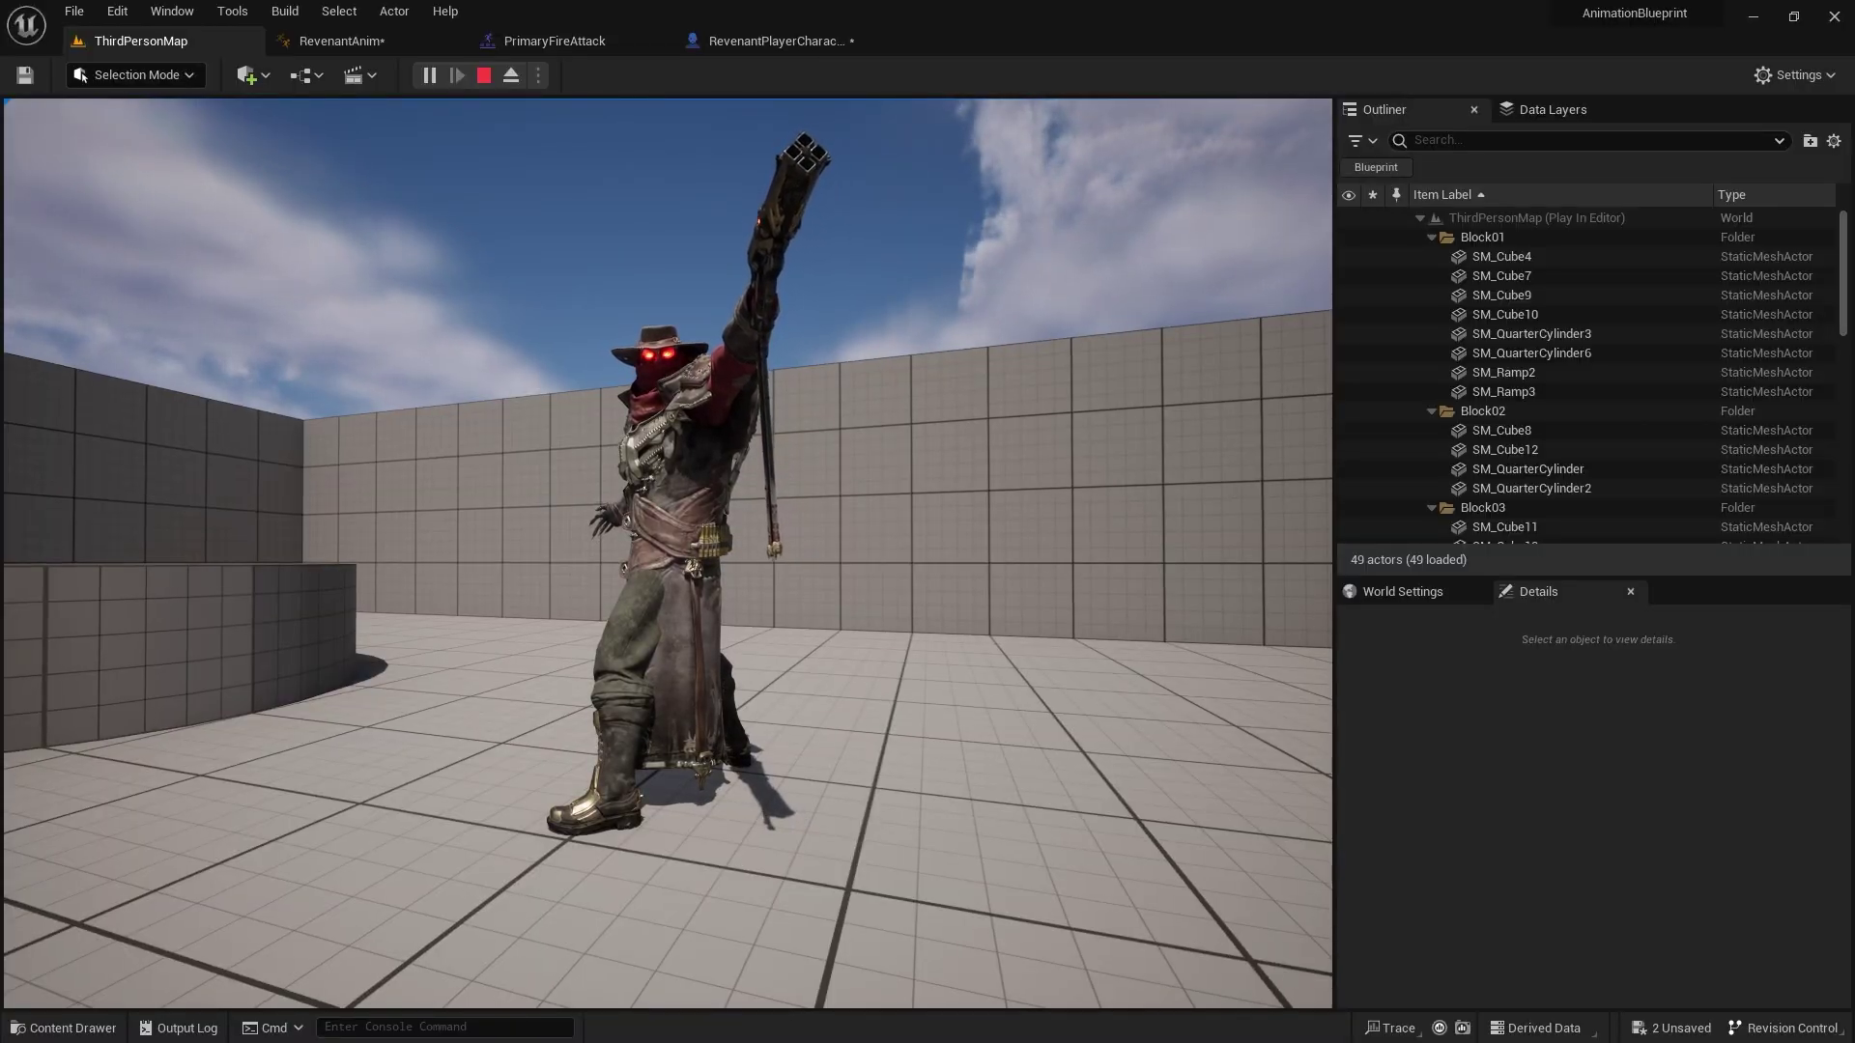
{"action": "key", "text": "Escape"}
- Return to RevenantAnim's AnimGraph and move the Output Pose node farther from the DefaultSlot node
{"action": "left_click", "coordinate": [65, 1028]}
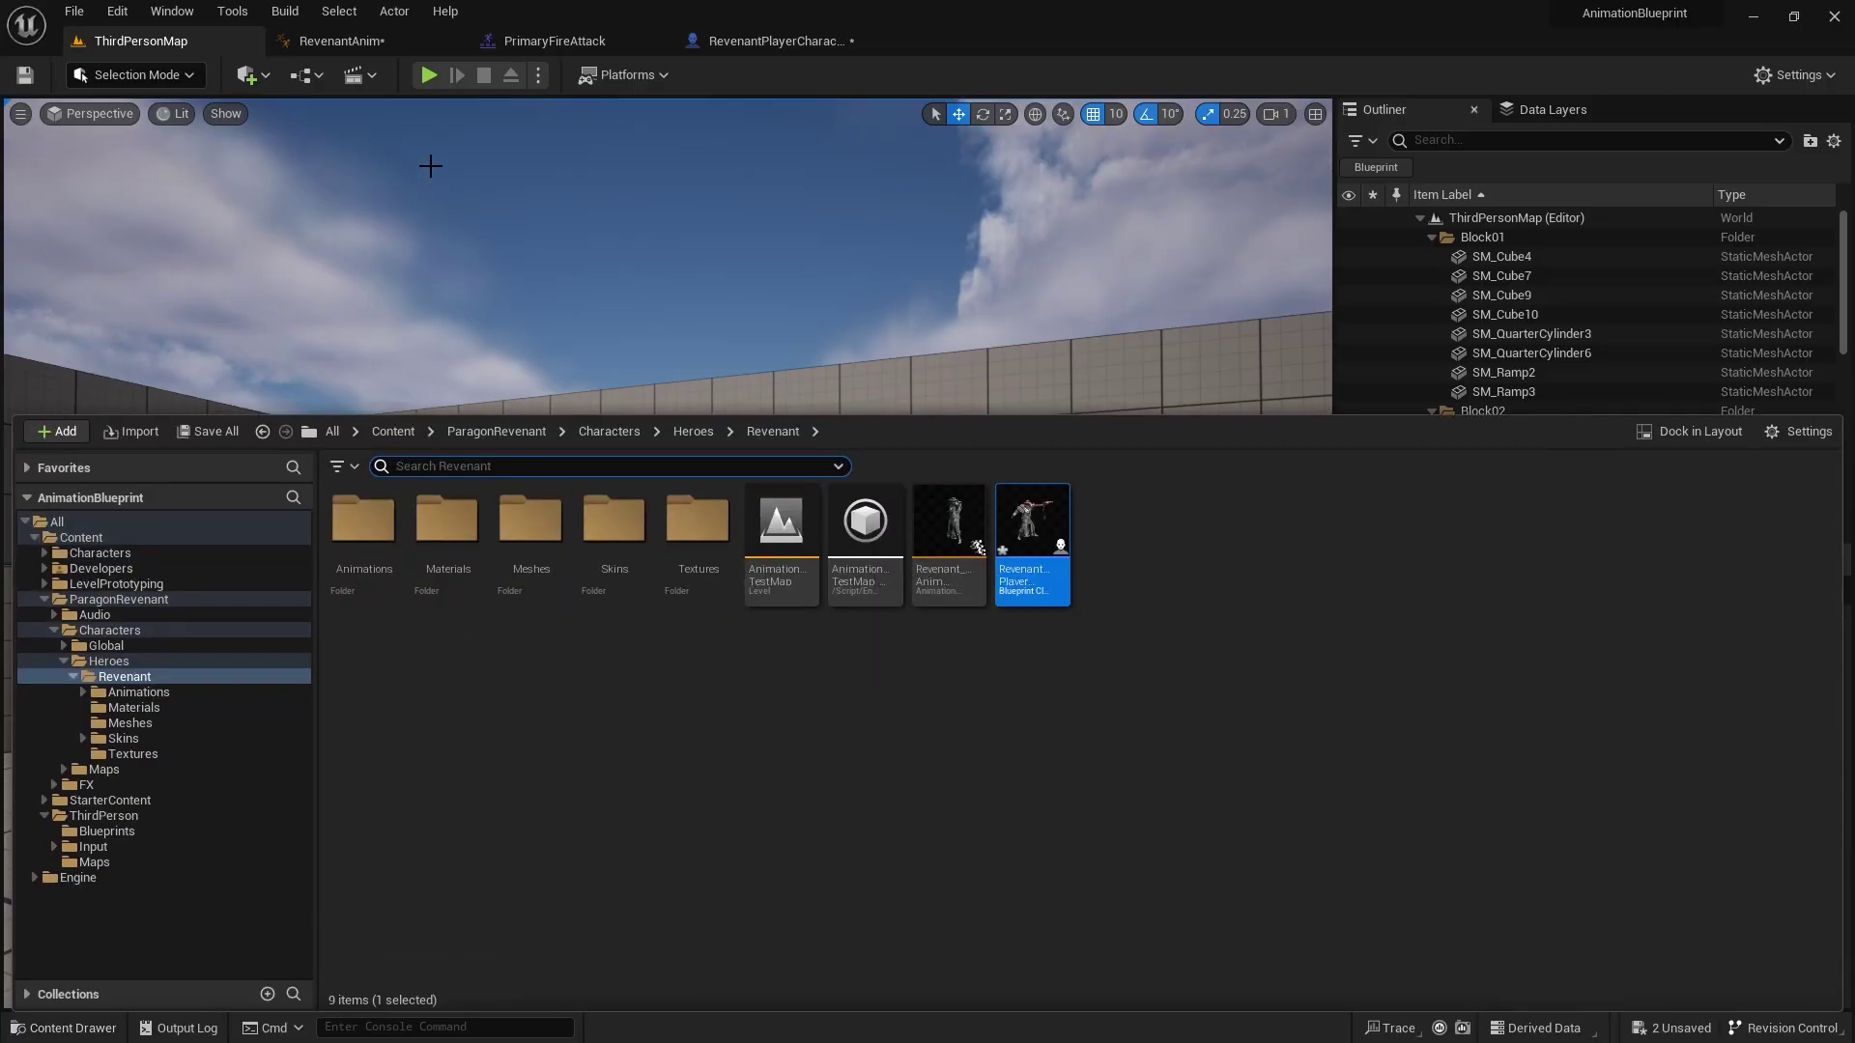
{"action": "left_click", "coordinate": [341, 41]}
{"action": "right_click_drag", "start_coordinate": [735, 672], "coordinate": [889, 590]}
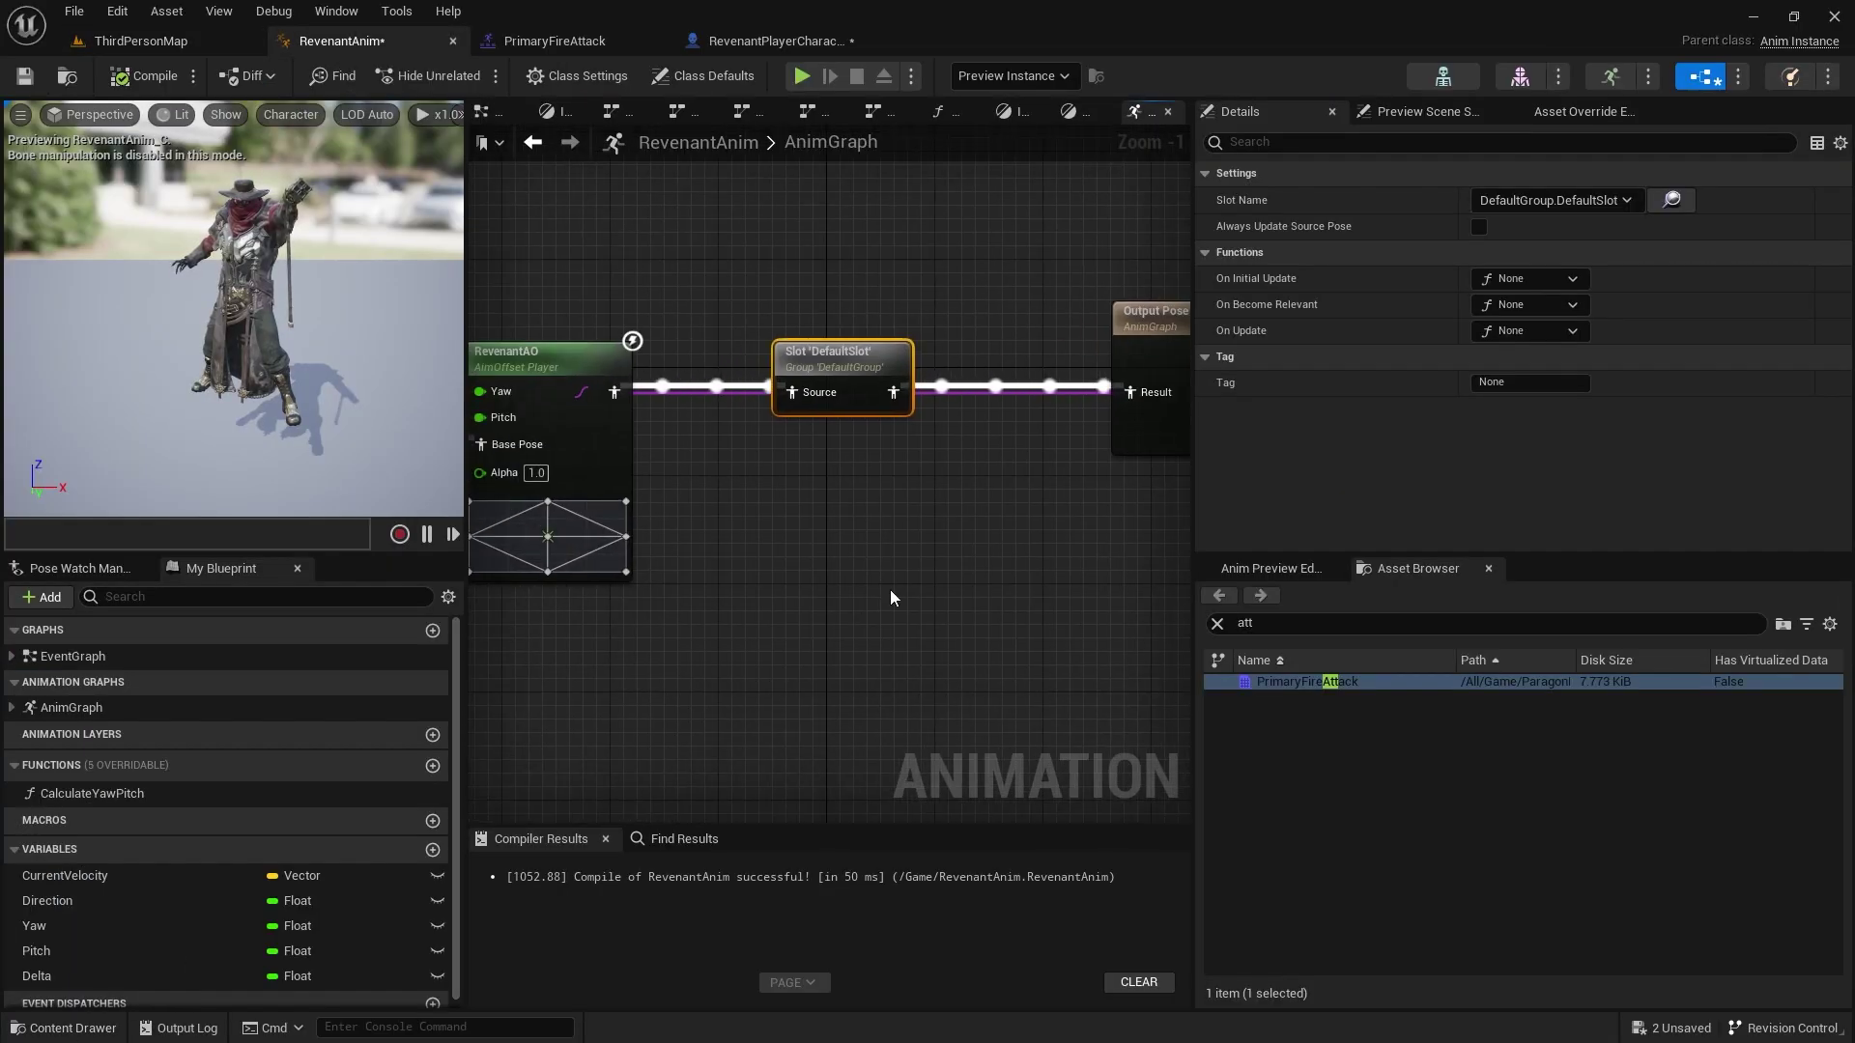
{"action": "right_click_drag", "start_coordinate": [843, 531], "coordinate": [549, 503]}
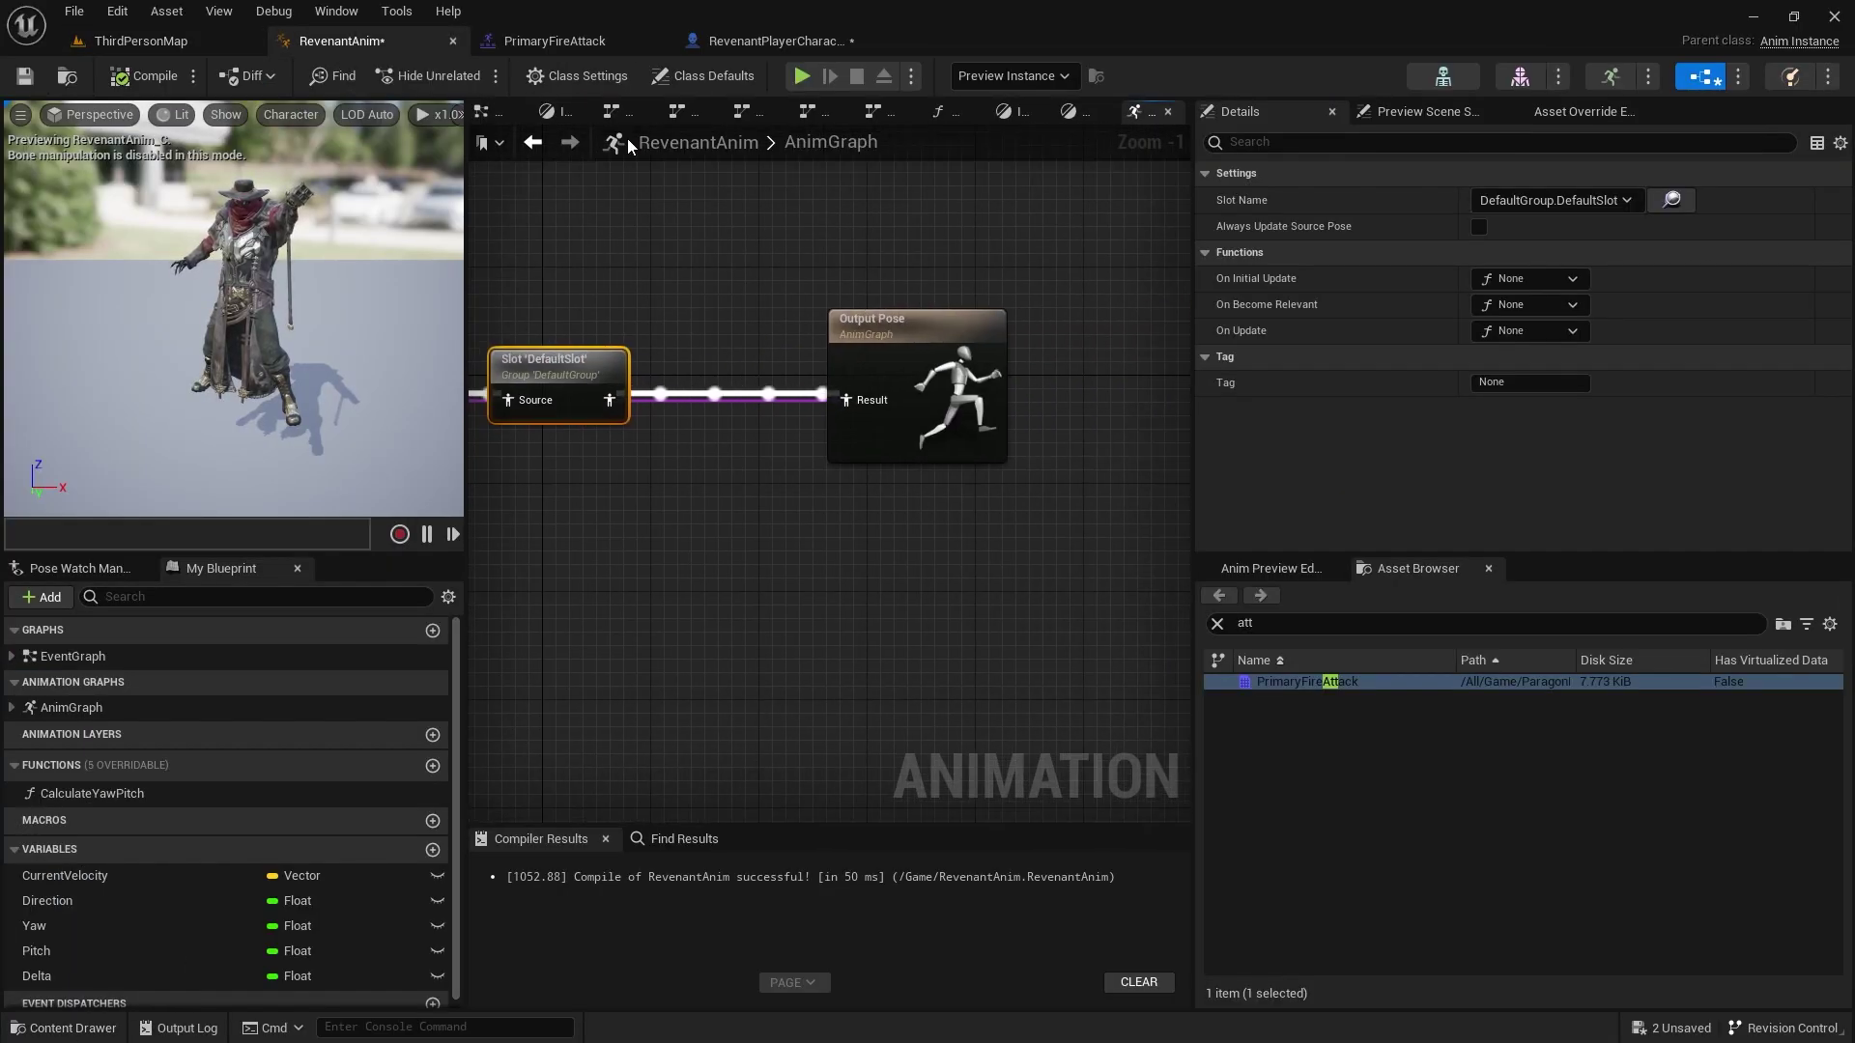
{"action": "left_click_drag", "start_coordinate": [874, 365], "coordinate": [1036, 363]}
- Add a Layered blend per bone node and place it below the link between the DefaultSlot and Output Pose nodes
{"action": "right_click", "coordinate": [586, 548]}
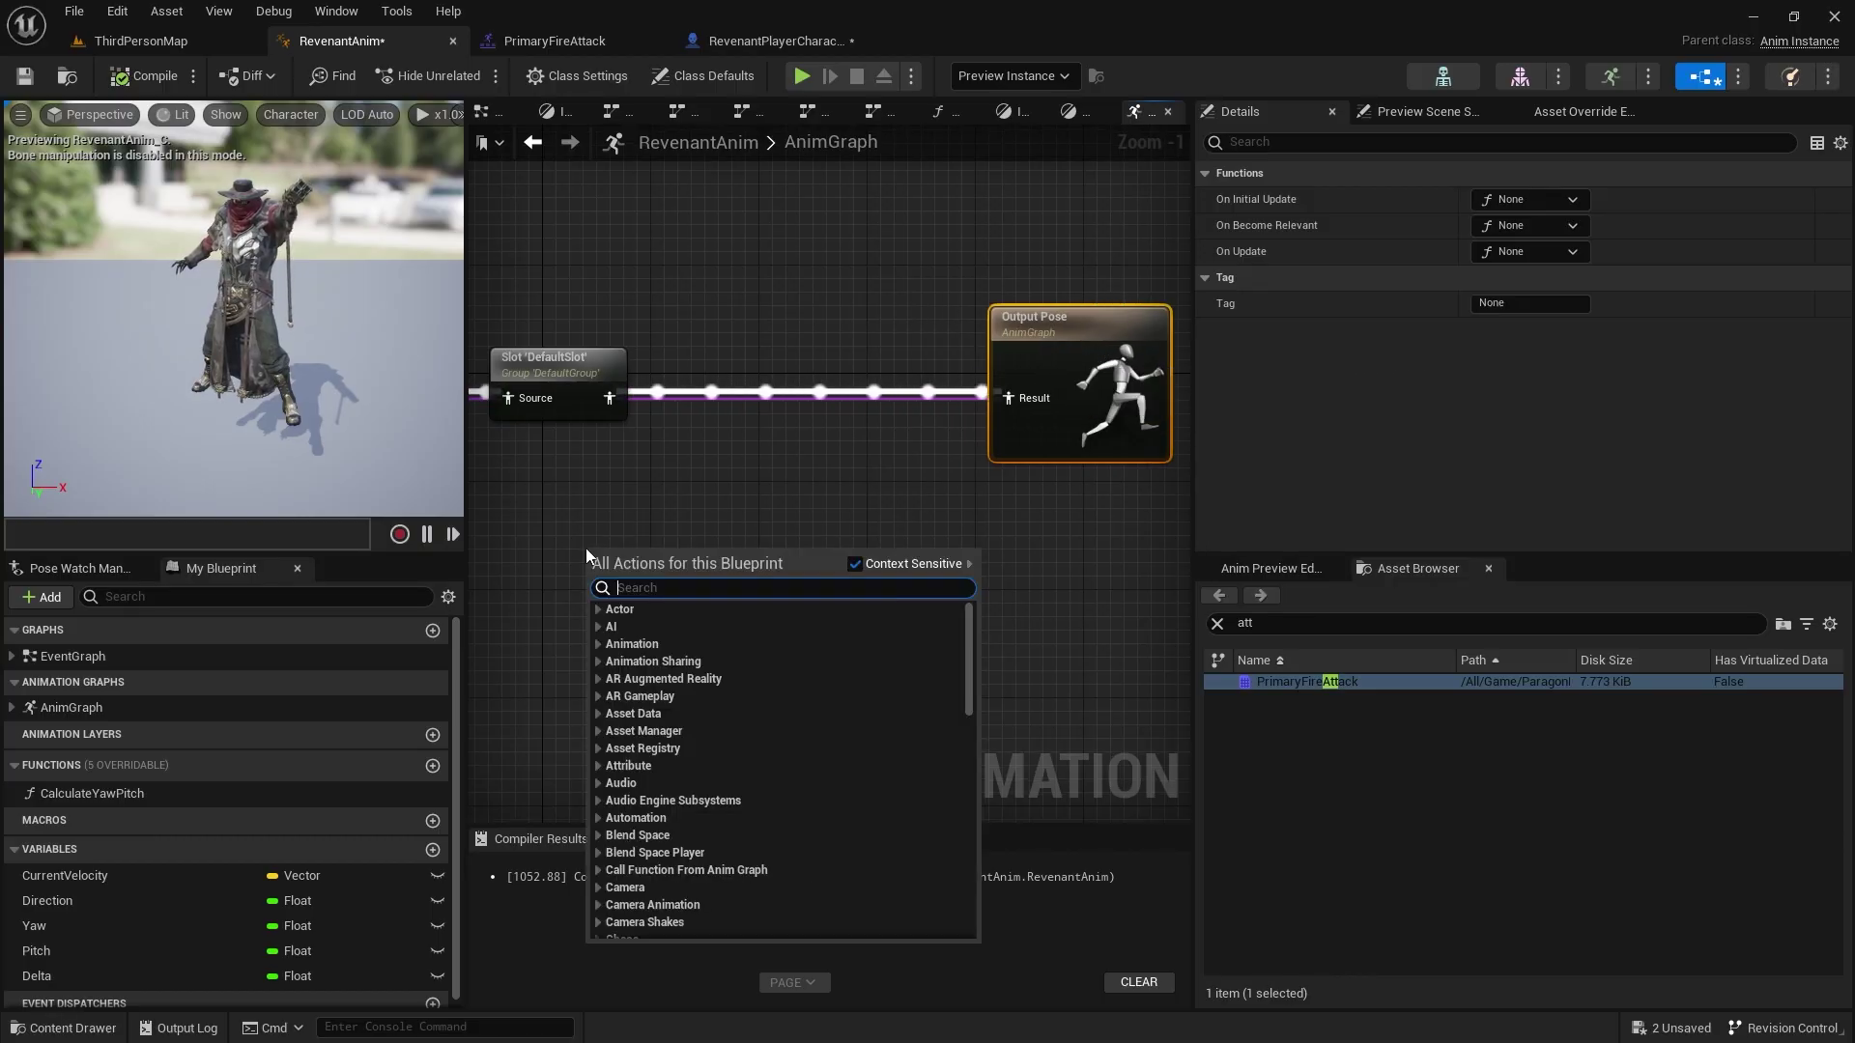
{"action": "type", "text": "layered"}
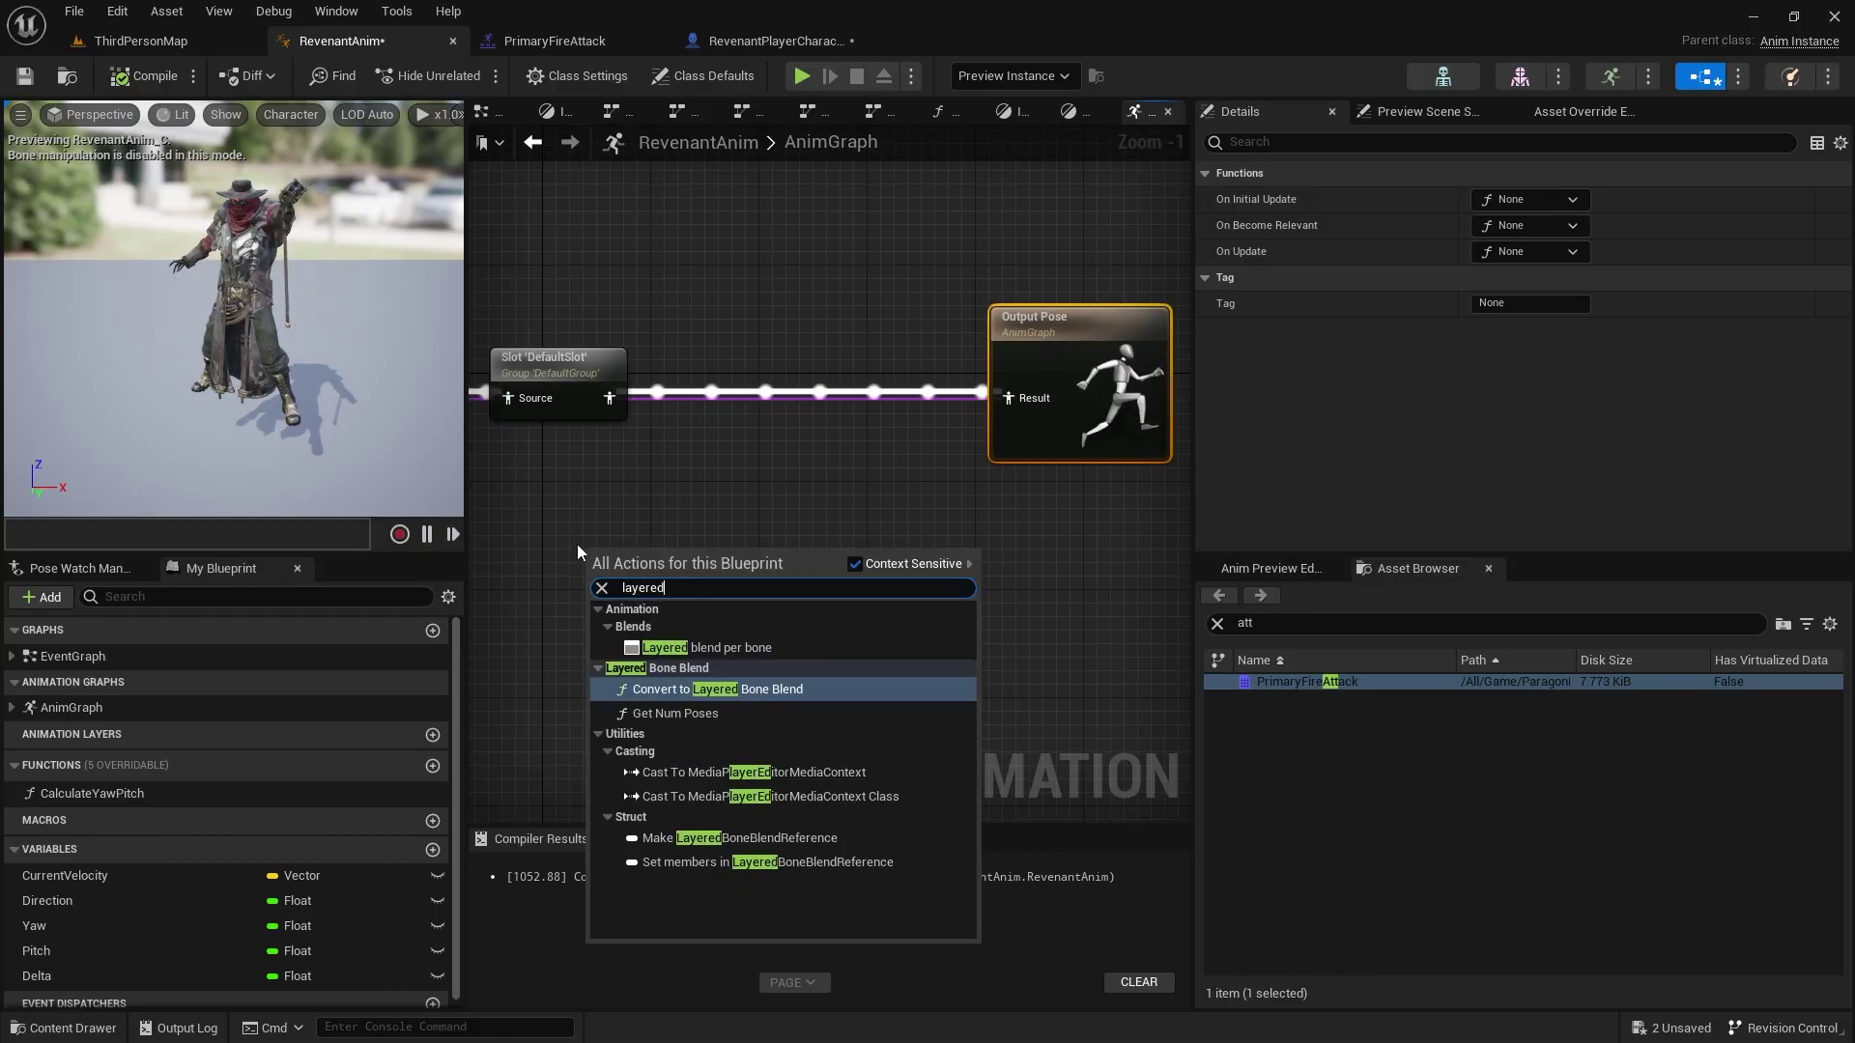
{"action": "left_click", "coordinate": [747, 657]}
{"action": "right_click_drag", "start_coordinate": [550, 722], "coordinate": [710, 551]}
{"action": "scroll", "coordinate": [902, 559], "scroll_direction": "up", "scroll_amount": 1}
{"action": "scroll", "coordinate": [902, 559], "scroll_direction": "up", "scroll_amount": 2, "text": "ctrl"}
{"action": "right_click_drag", "start_coordinate": [807, 437], "coordinate": [577, 515]}
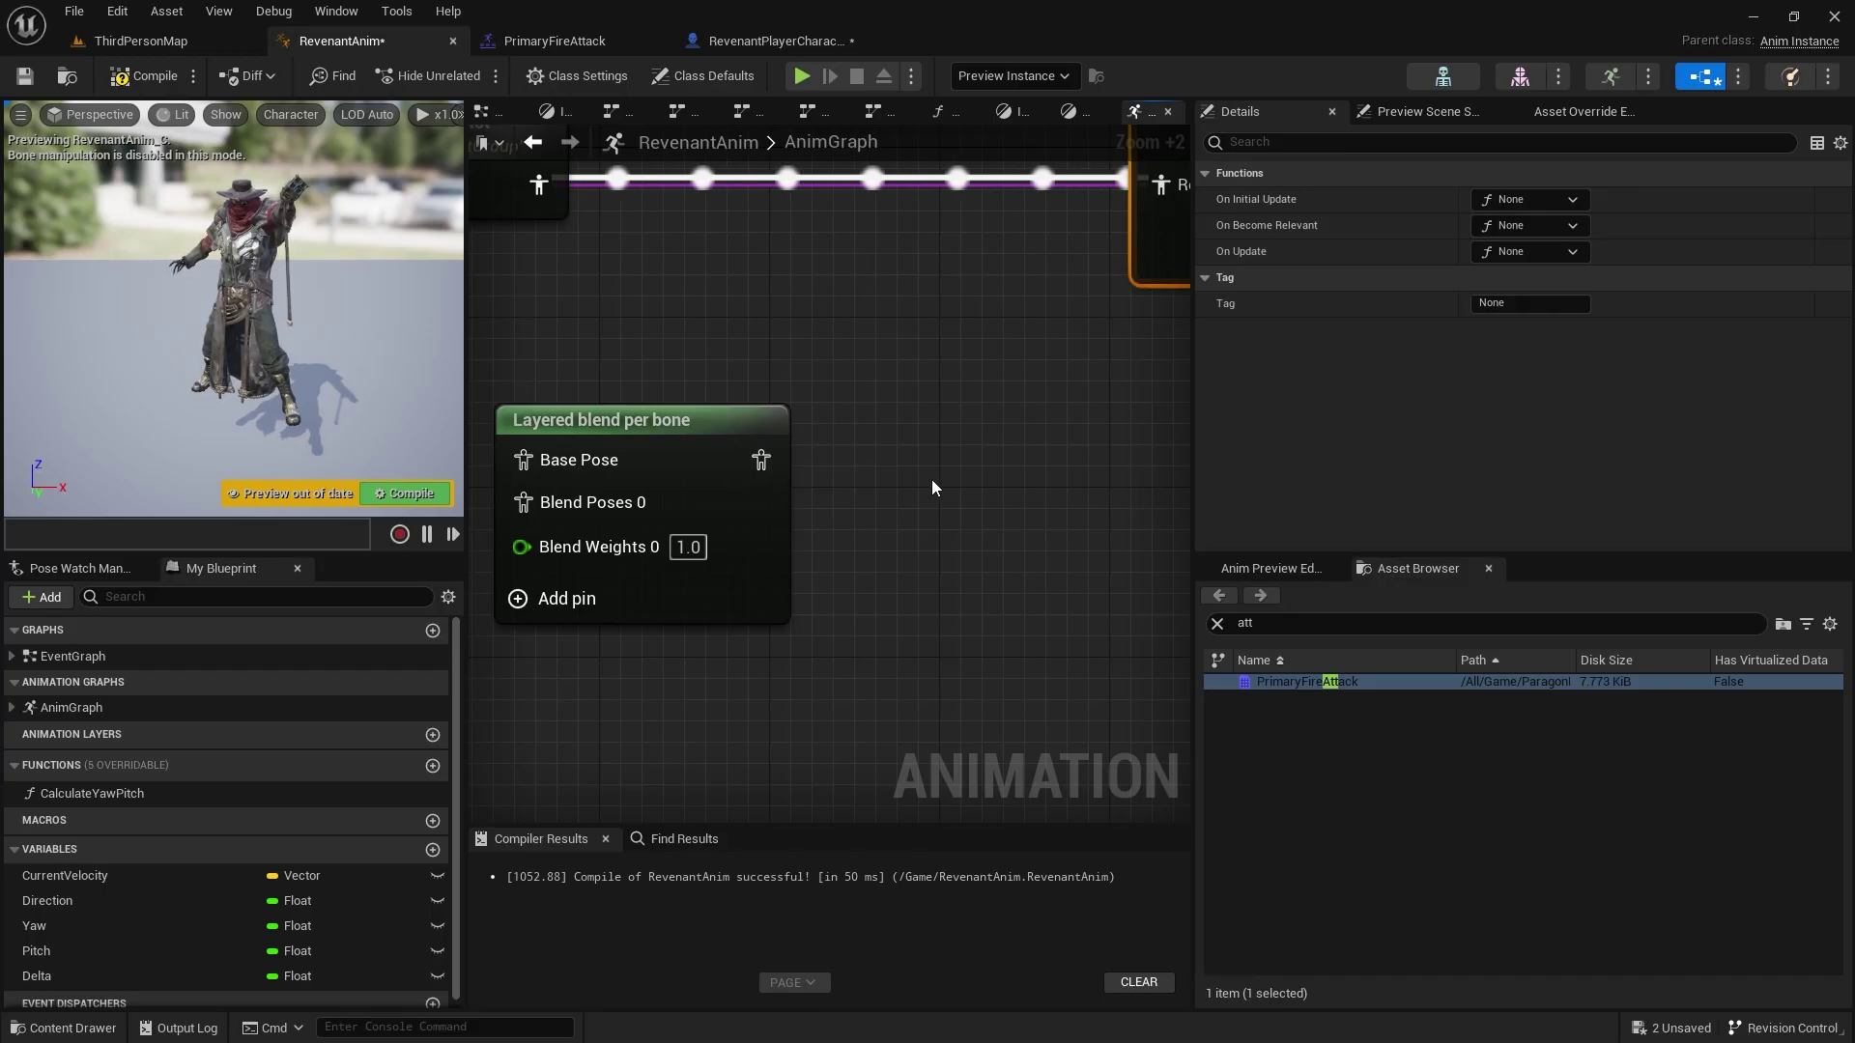
{"action": "right_click_drag", "start_coordinate": [731, 620], "coordinate": [839, 765]}
{"action": "left_click_drag", "start_coordinate": [784, 622], "coordinate": [932, 600]}
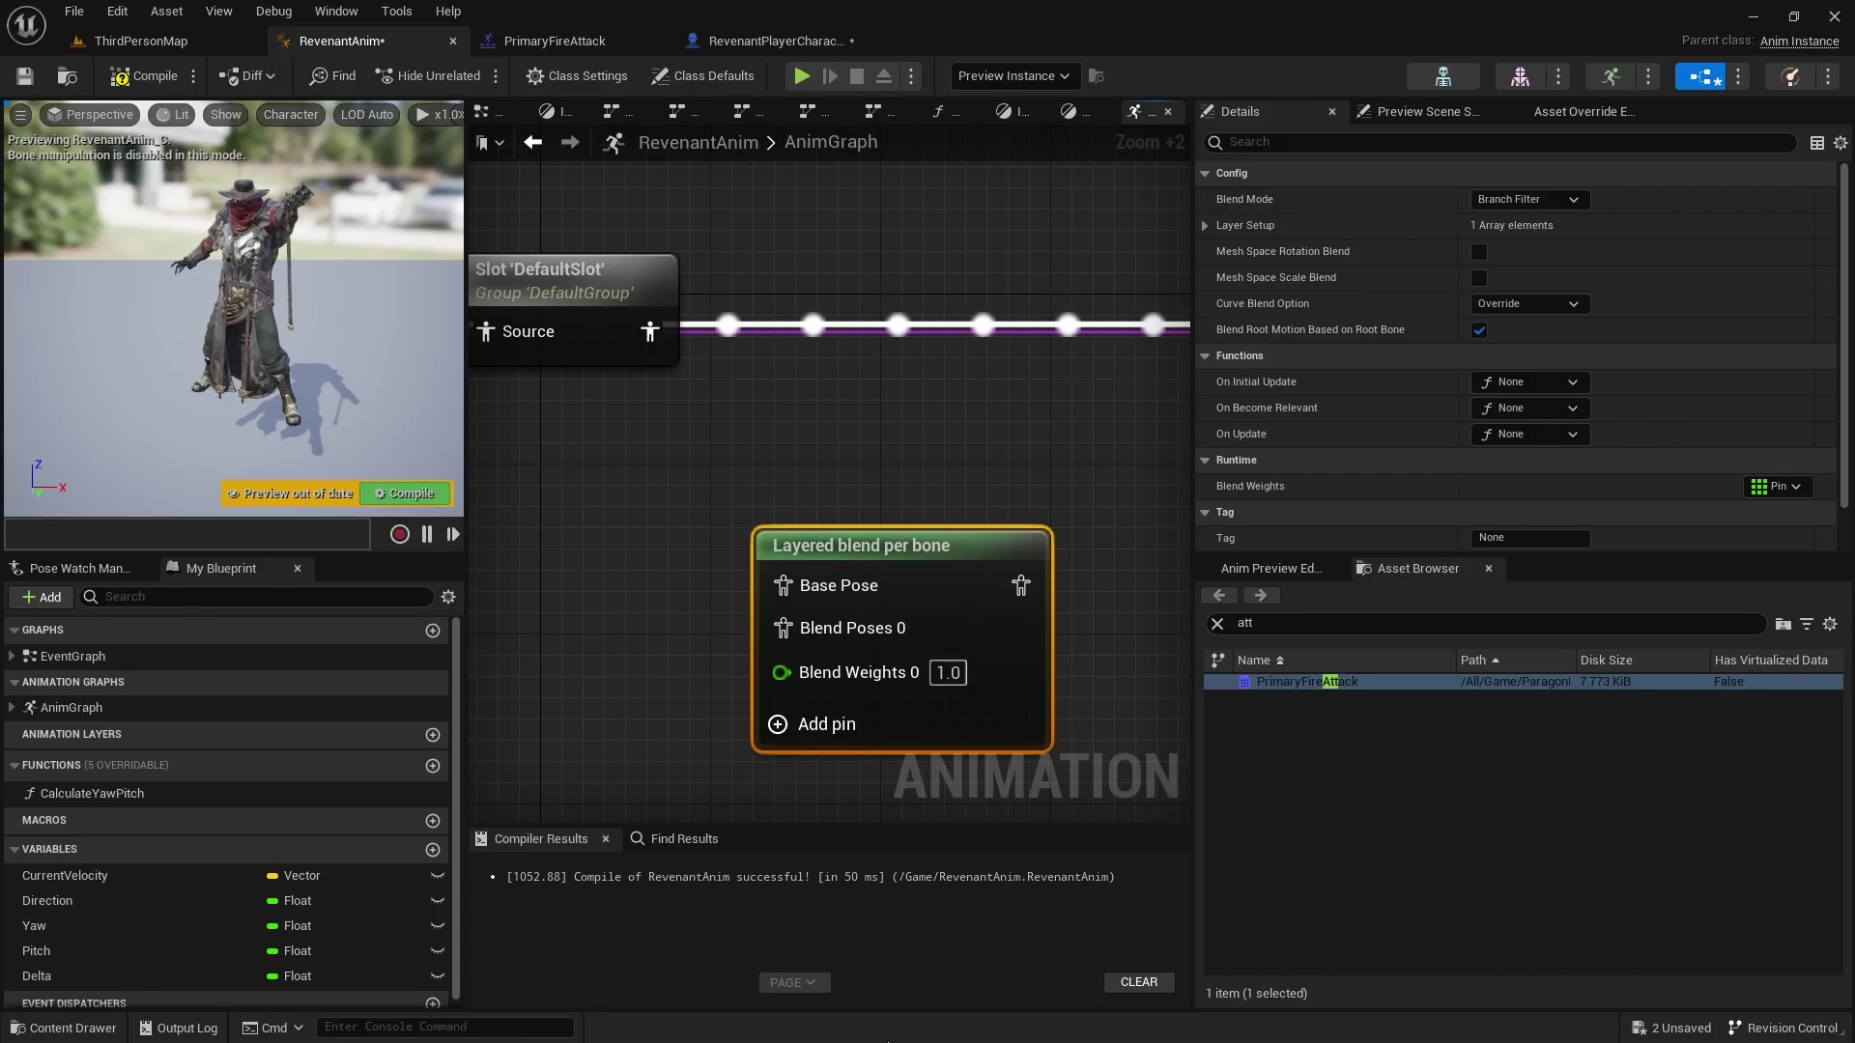
{"action": "left_click_drag", "start_coordinate": [929, 591], "coordinate": [756, 579]}
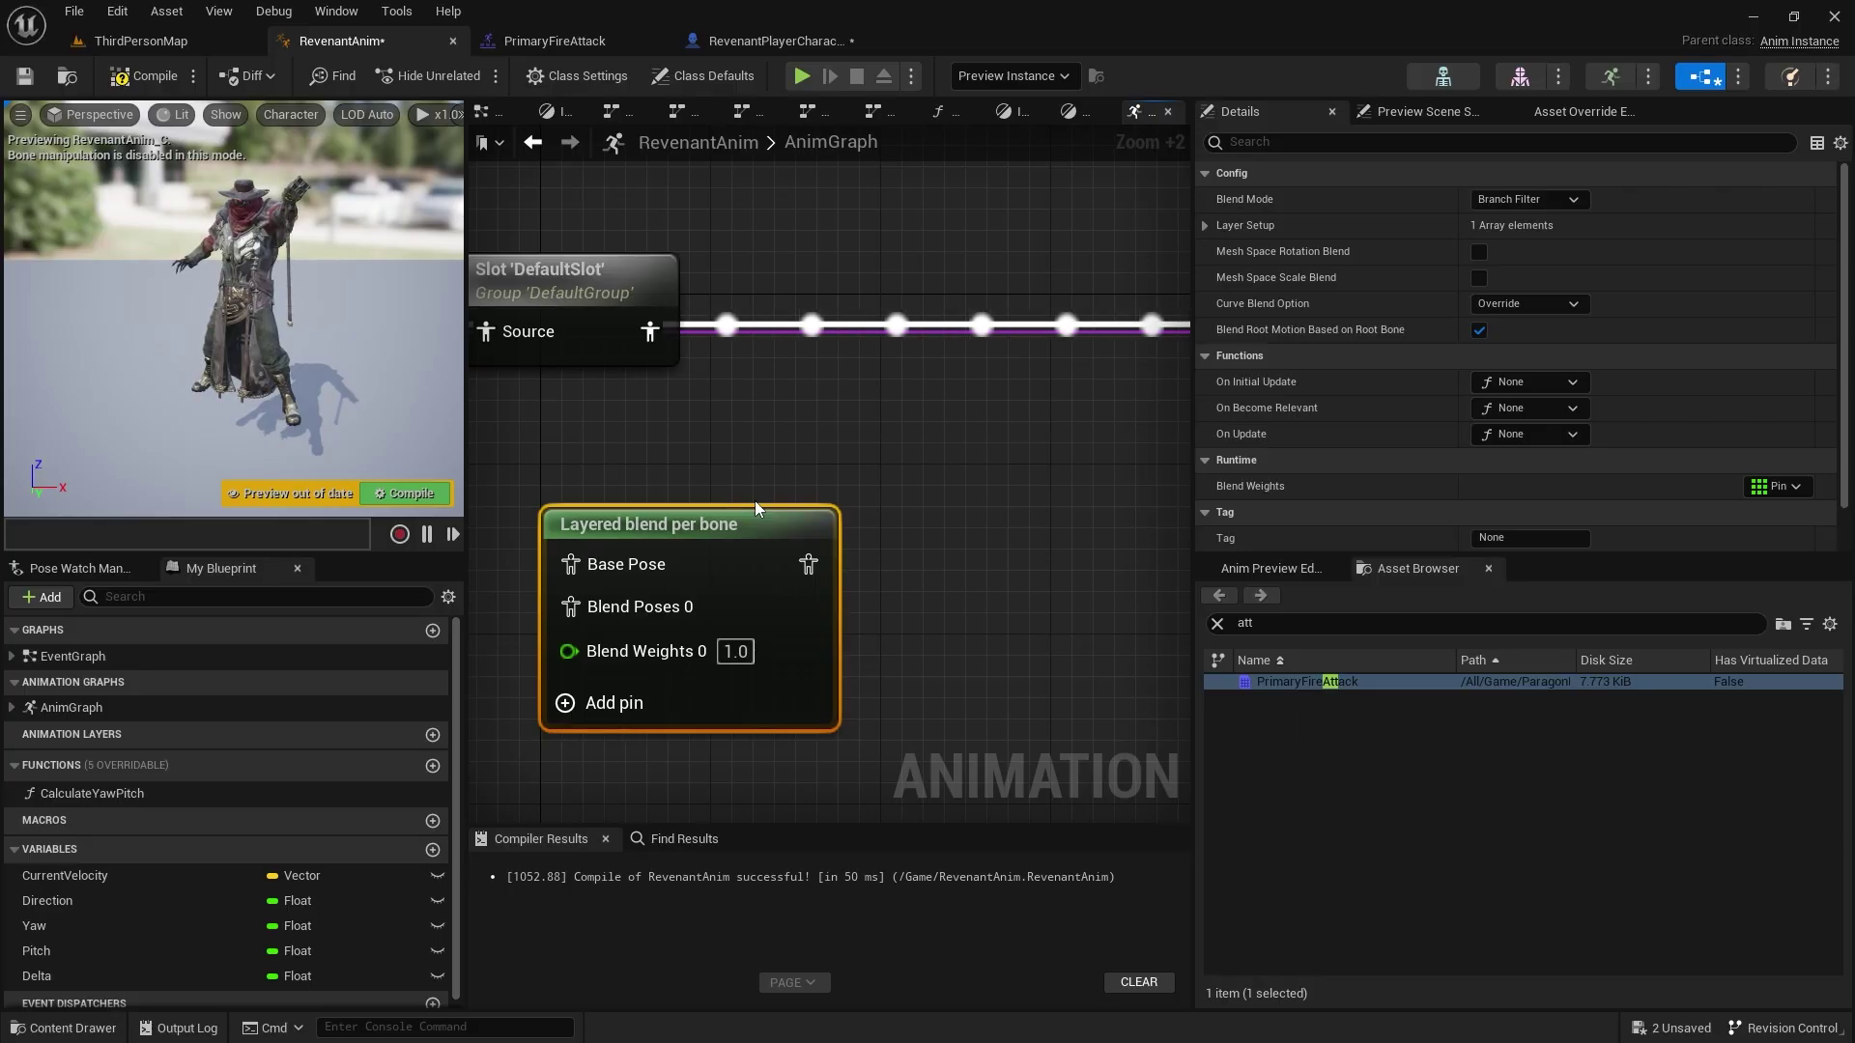
- Add a branch filter to the Layered blend per bone node's layer setup with the bone name spine_01
{"action": "left_click", "coordinate": [1205, 225]}
{"action": "left_click", "coordinate": [1222, 251]}
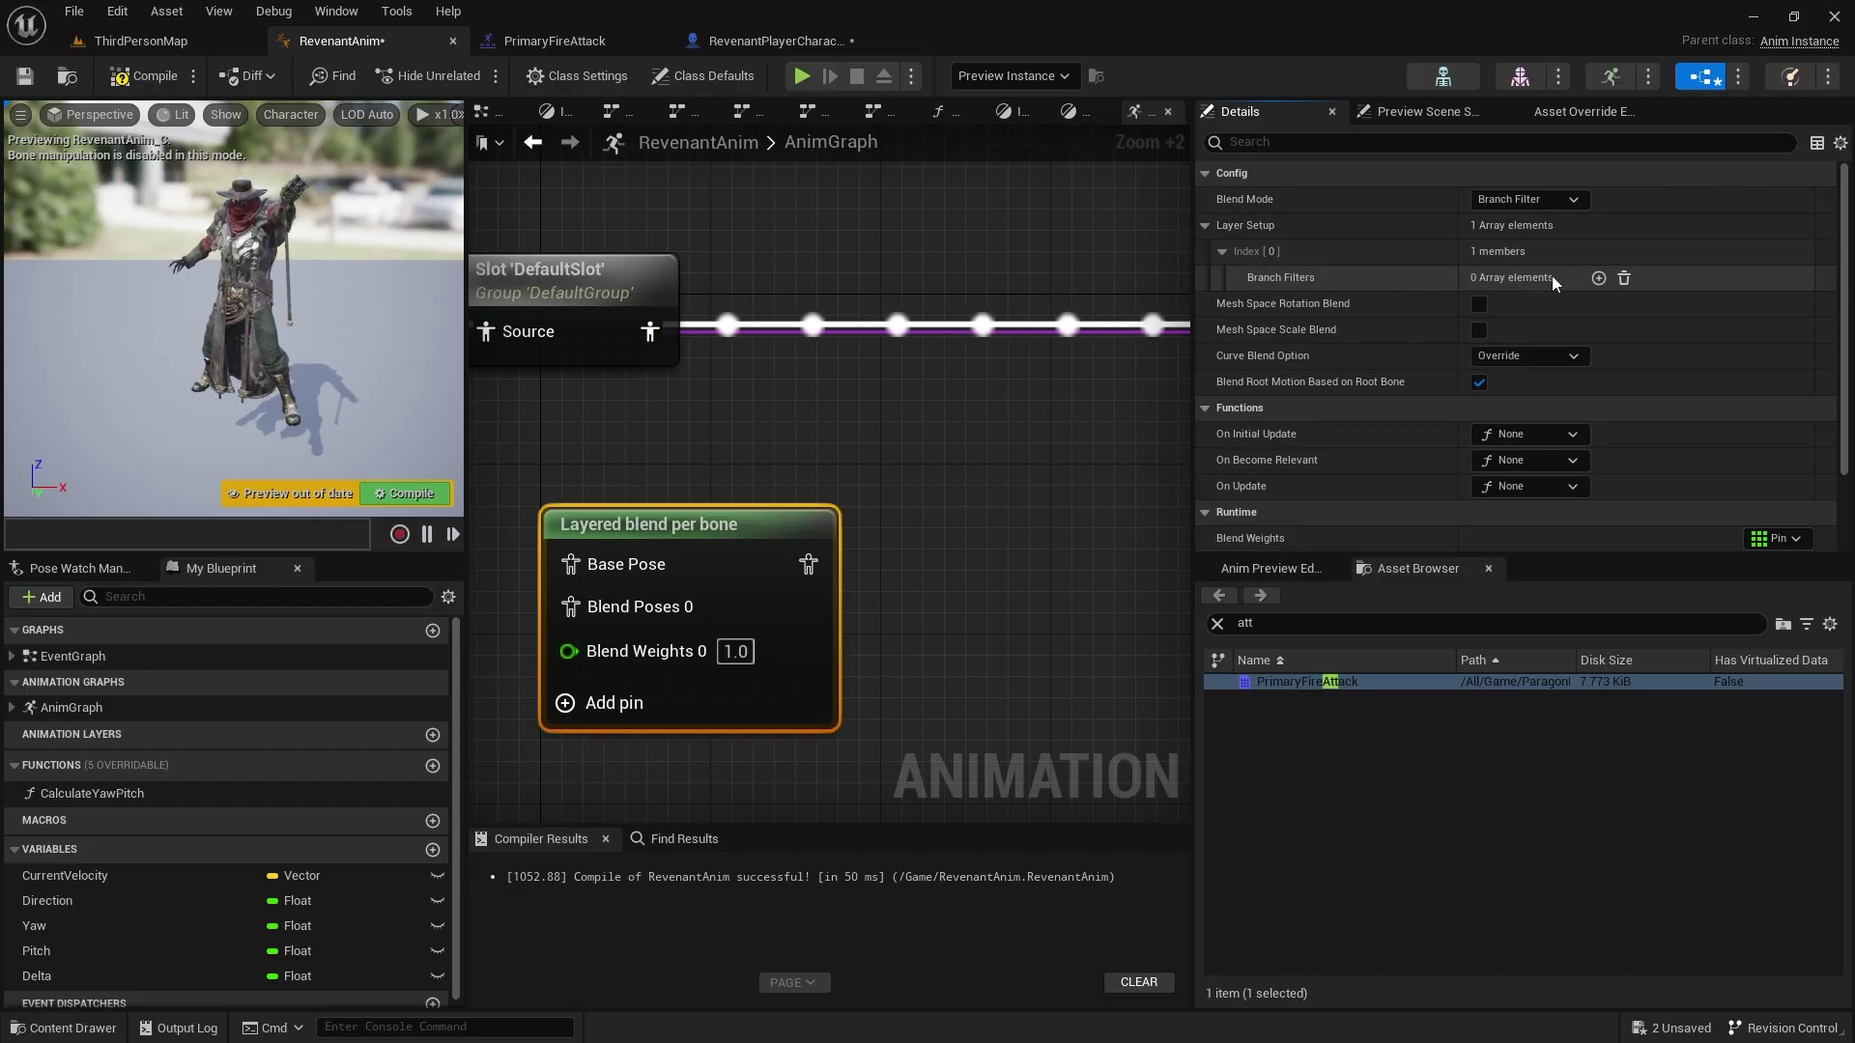
{"action": "left_click", "coordinate": [1598, 278]}
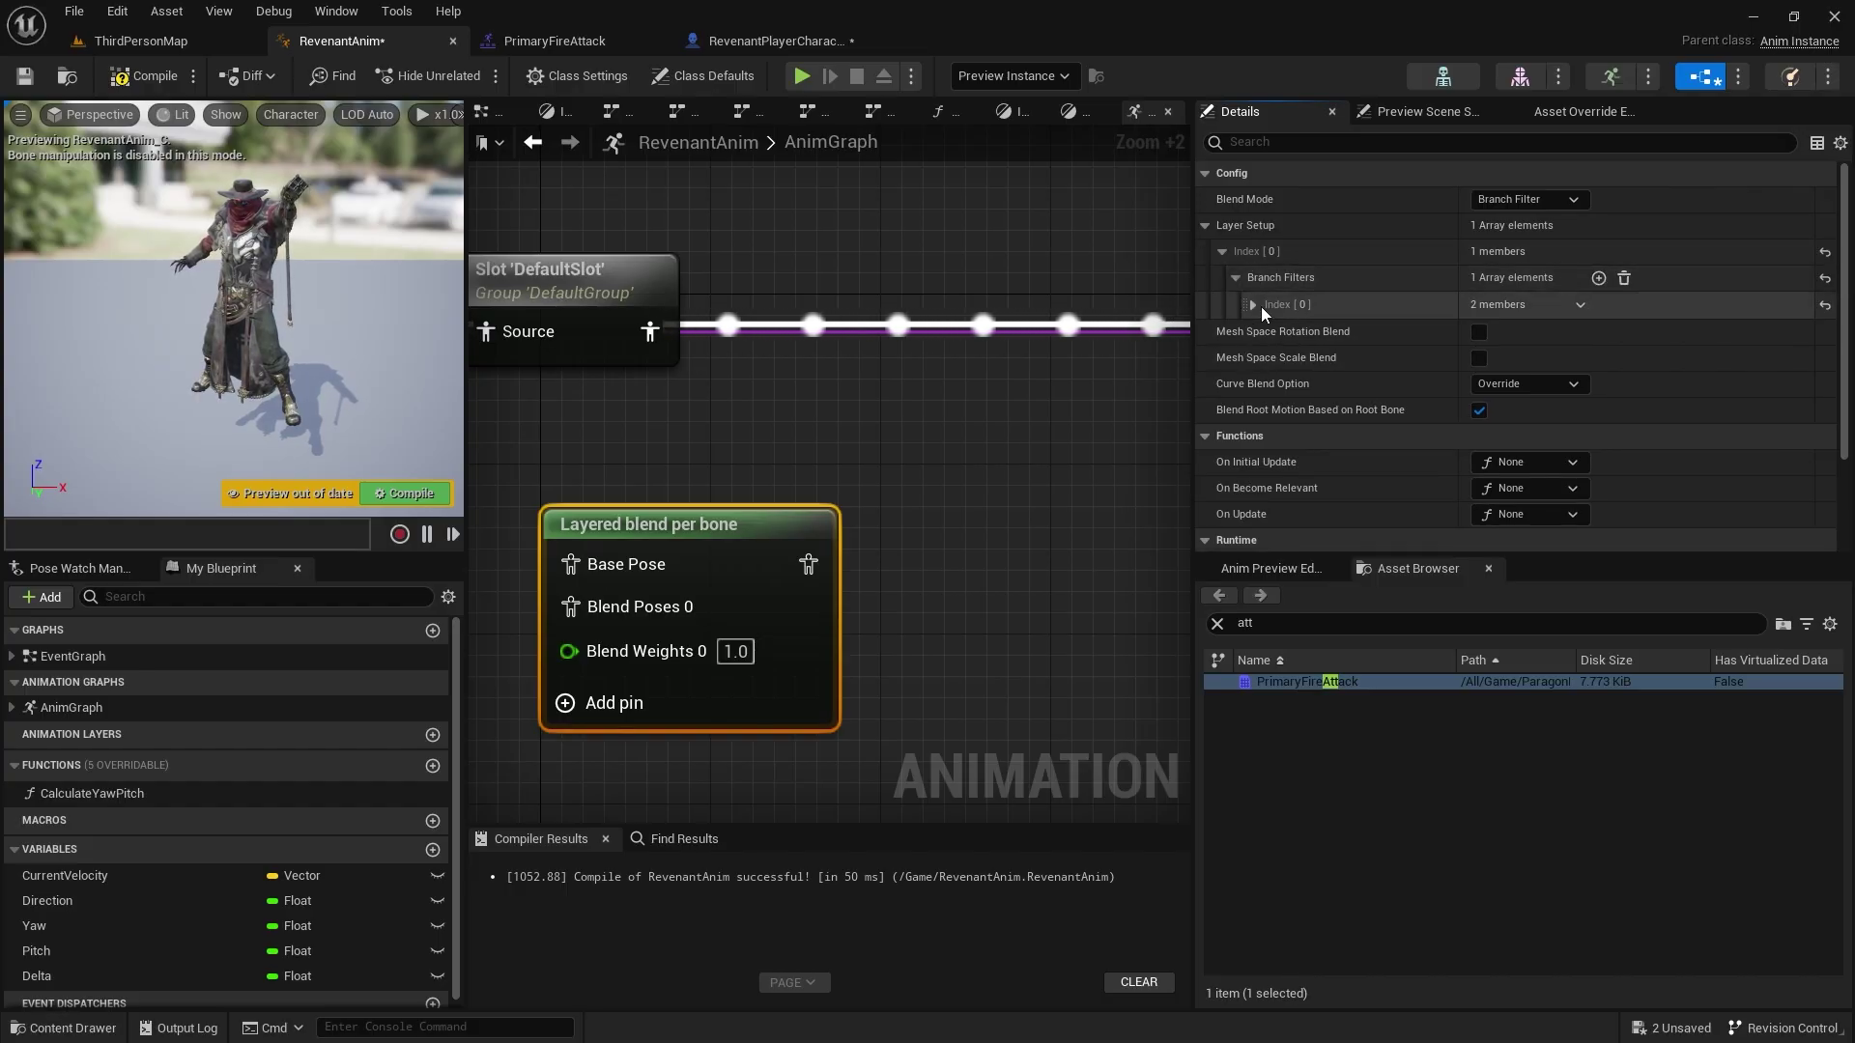
{"action": "left_click", "coordinate": [1253, 304]}
{"action": "left_click", "coordinate": [1529, 331]}
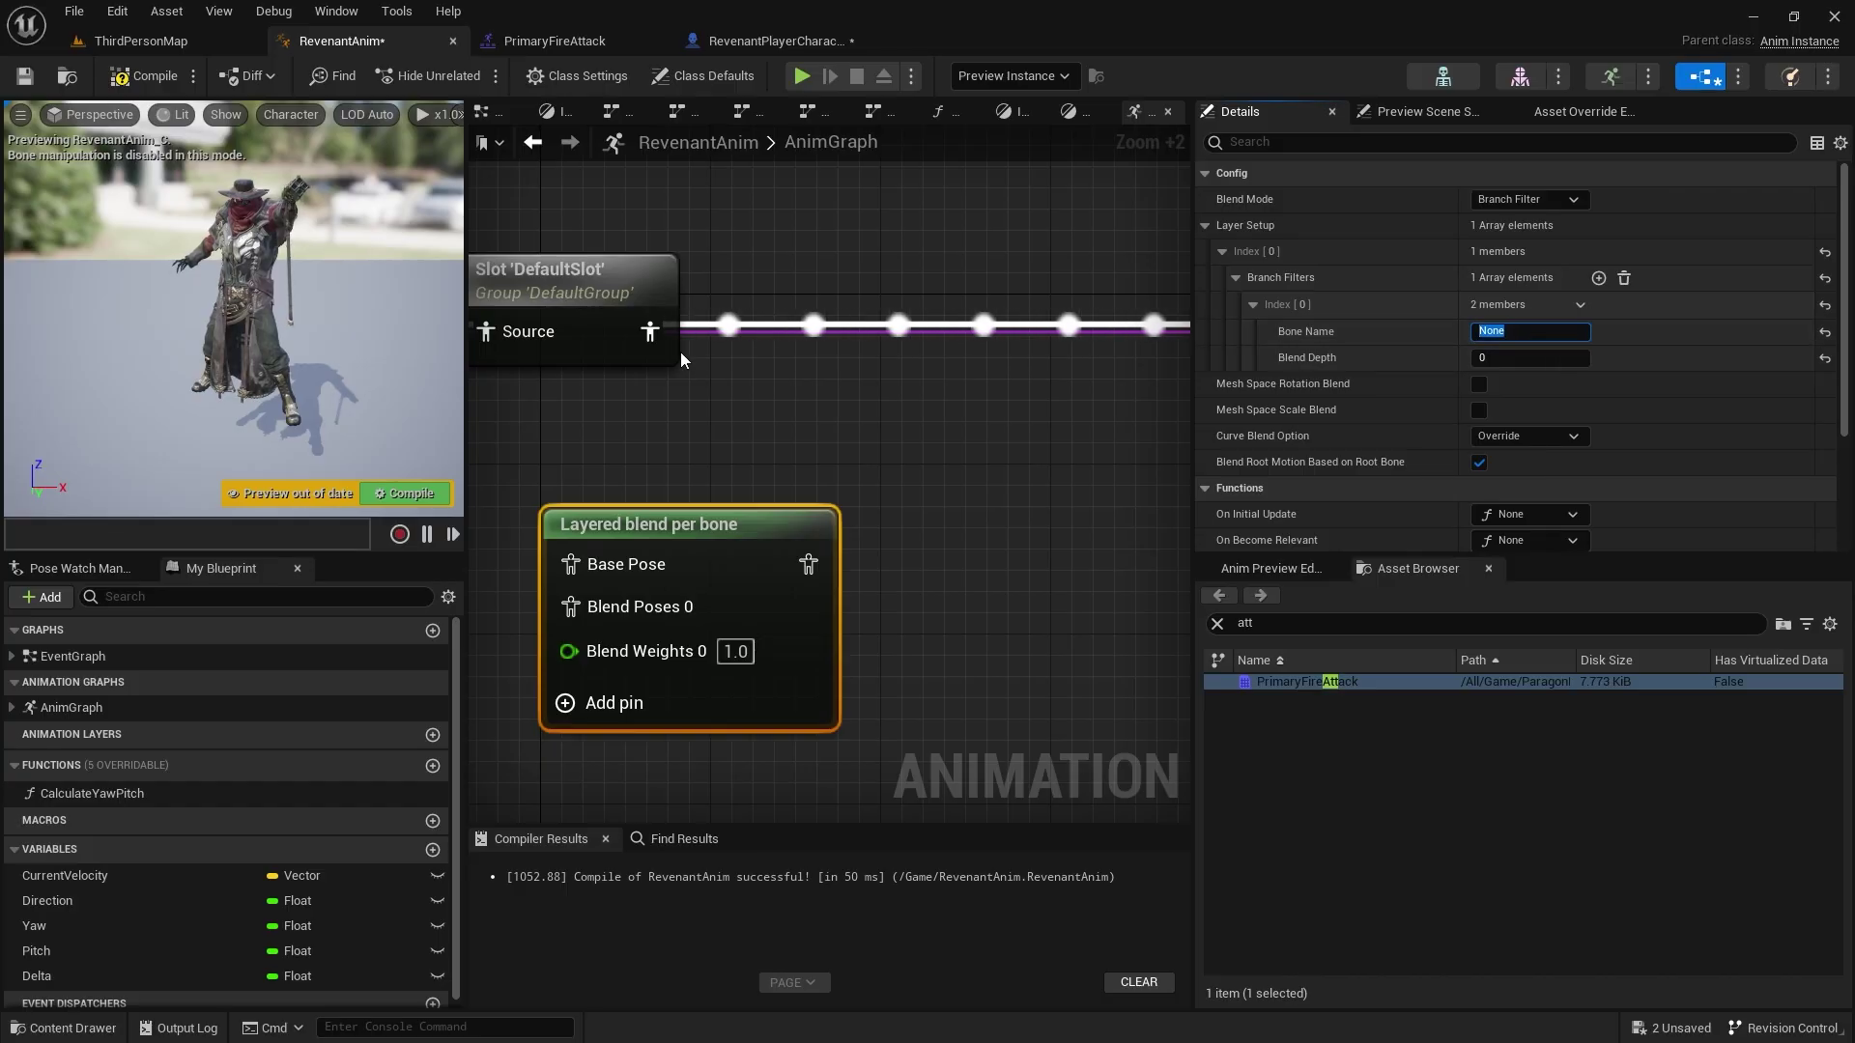
{"action": "type", "text": "spi"}
{"action": "type", "text": "ne_01"}
{"action": "key", "text": "Return"}
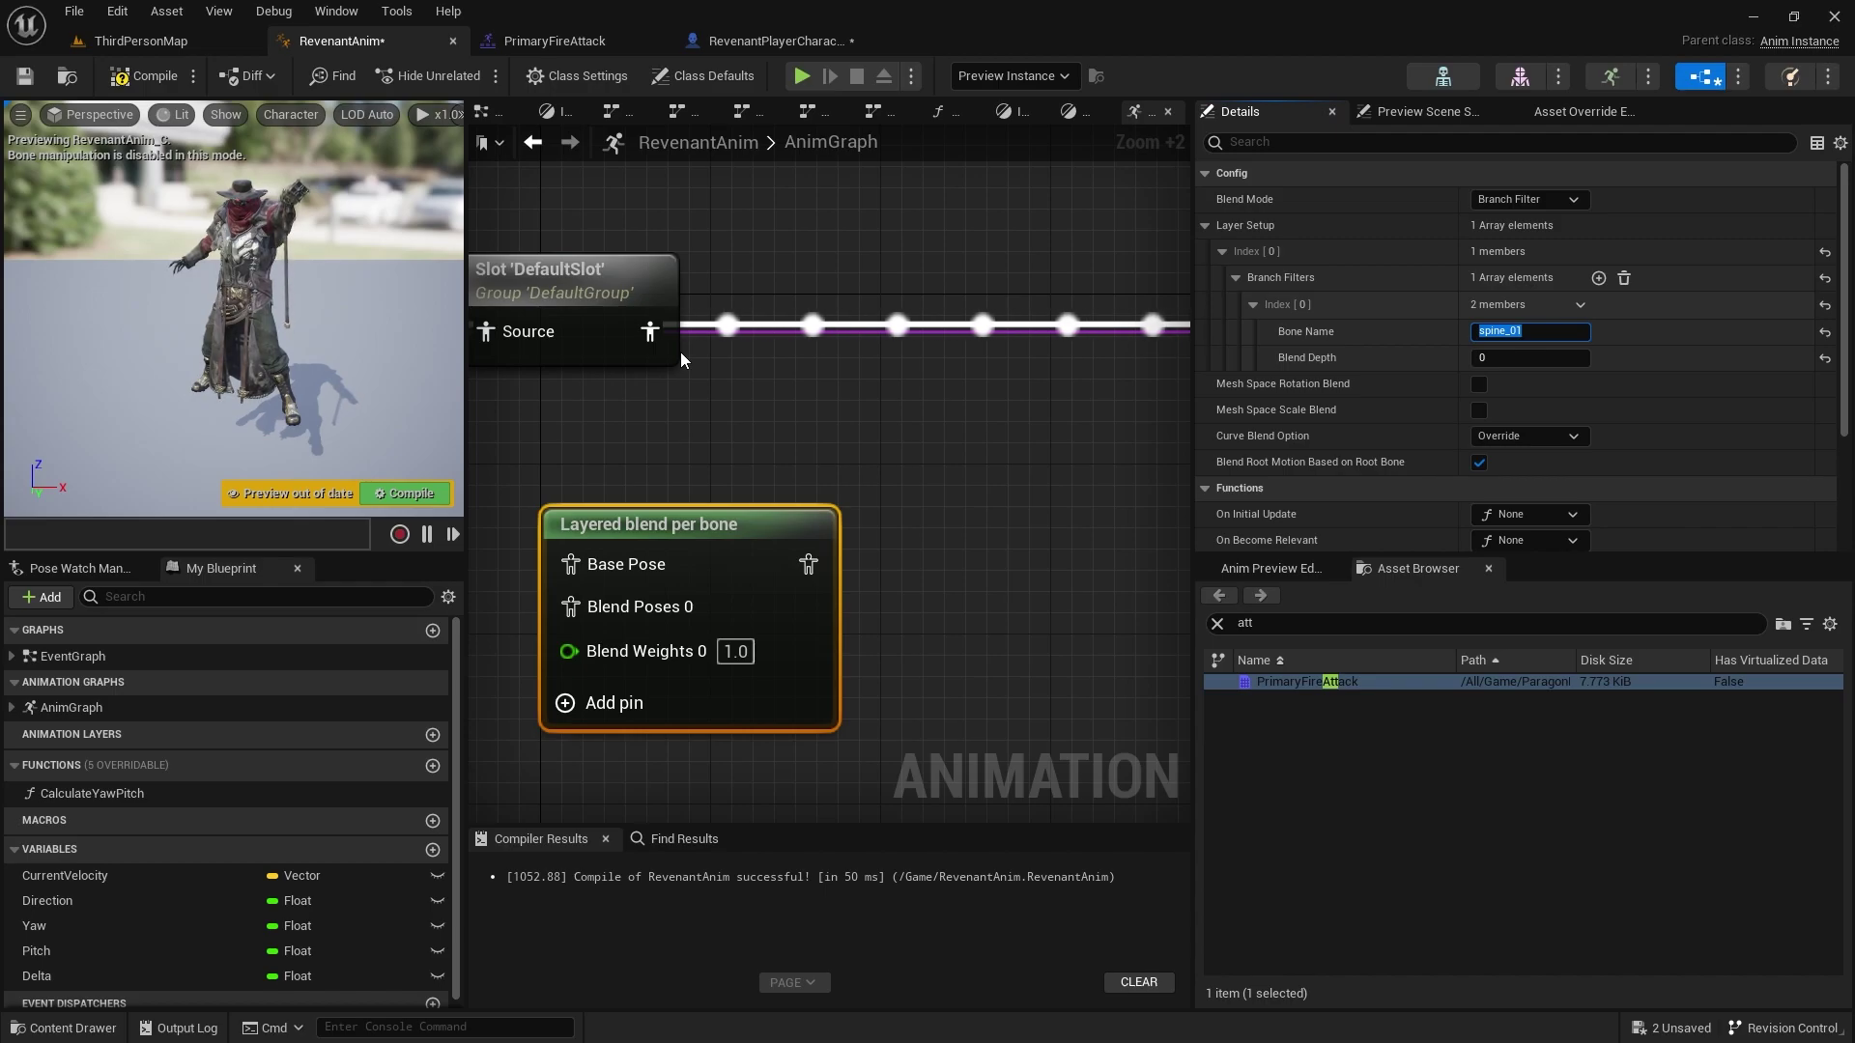
- Open the Revenant skeleton, inspect the bone hierarchy under spine_01 by collapsing and expanding its branch, and close the skeleton
{"action": "left_click", "coordinate": [1461, 76]}
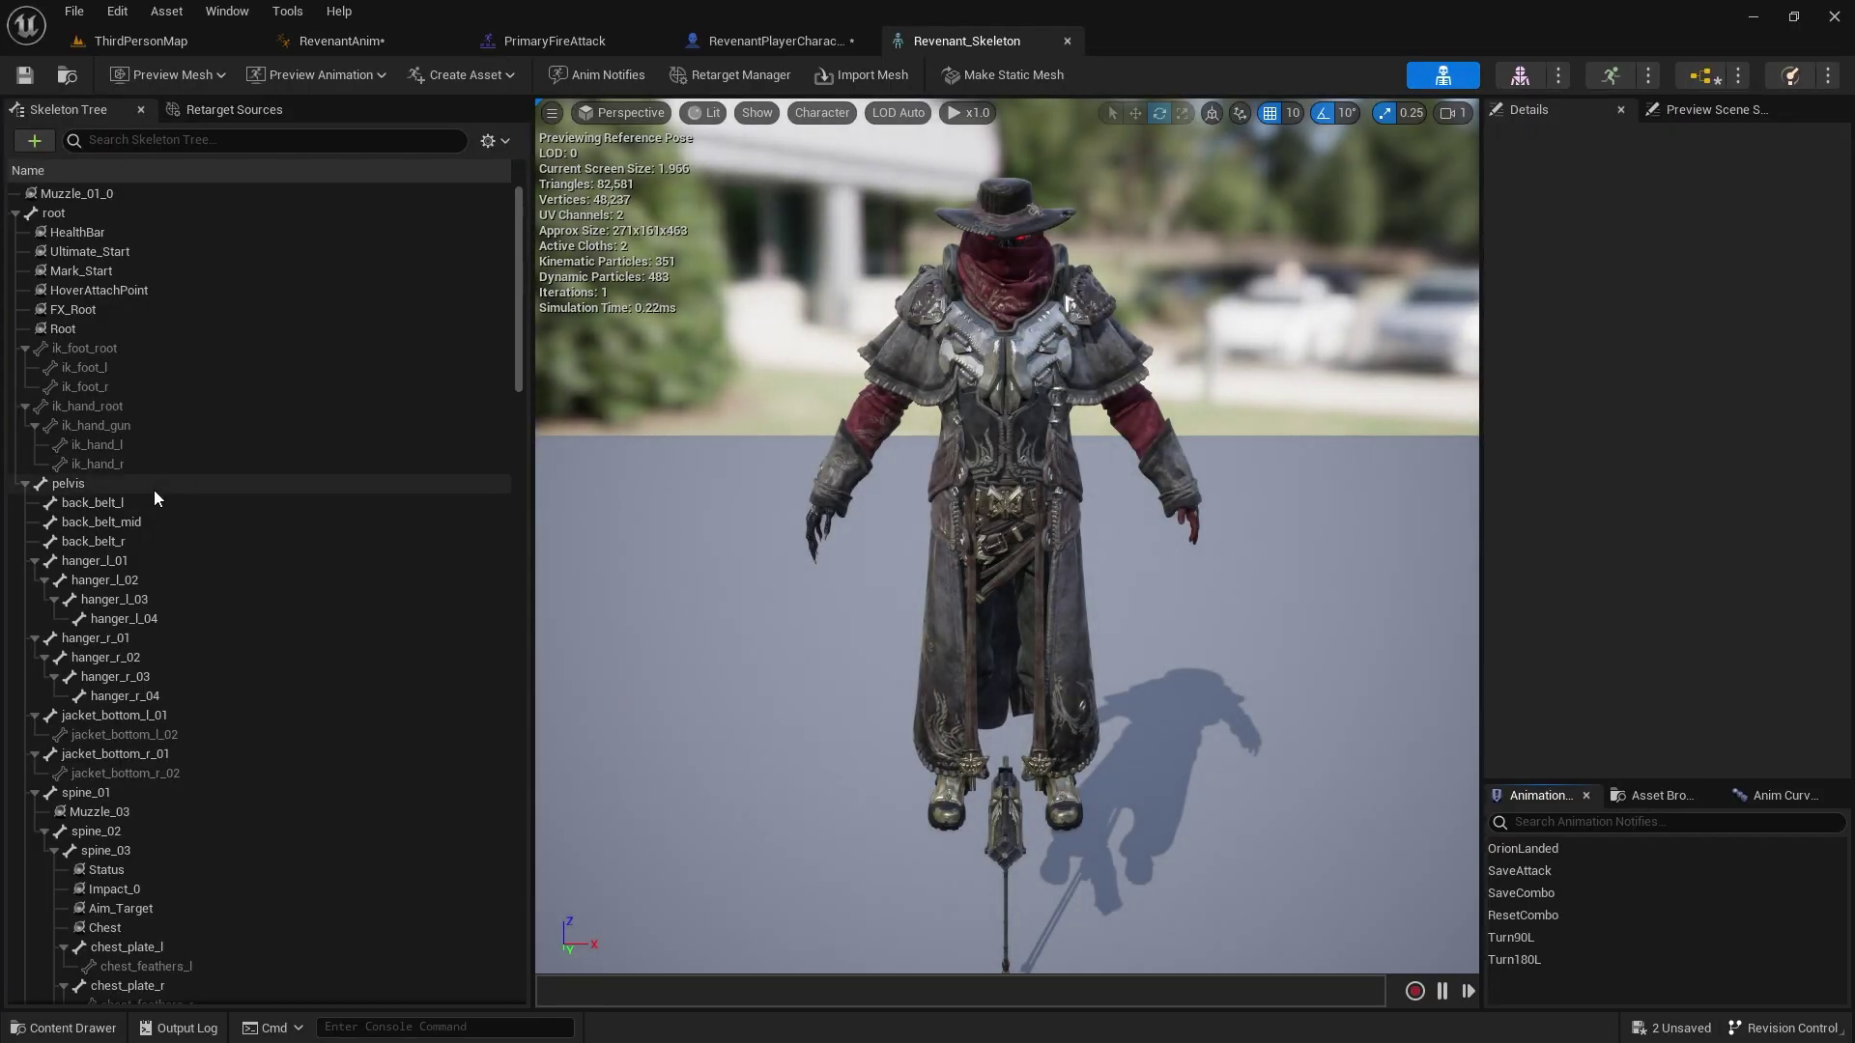
{"action": "left_click", "coordinate": [85, 792]}
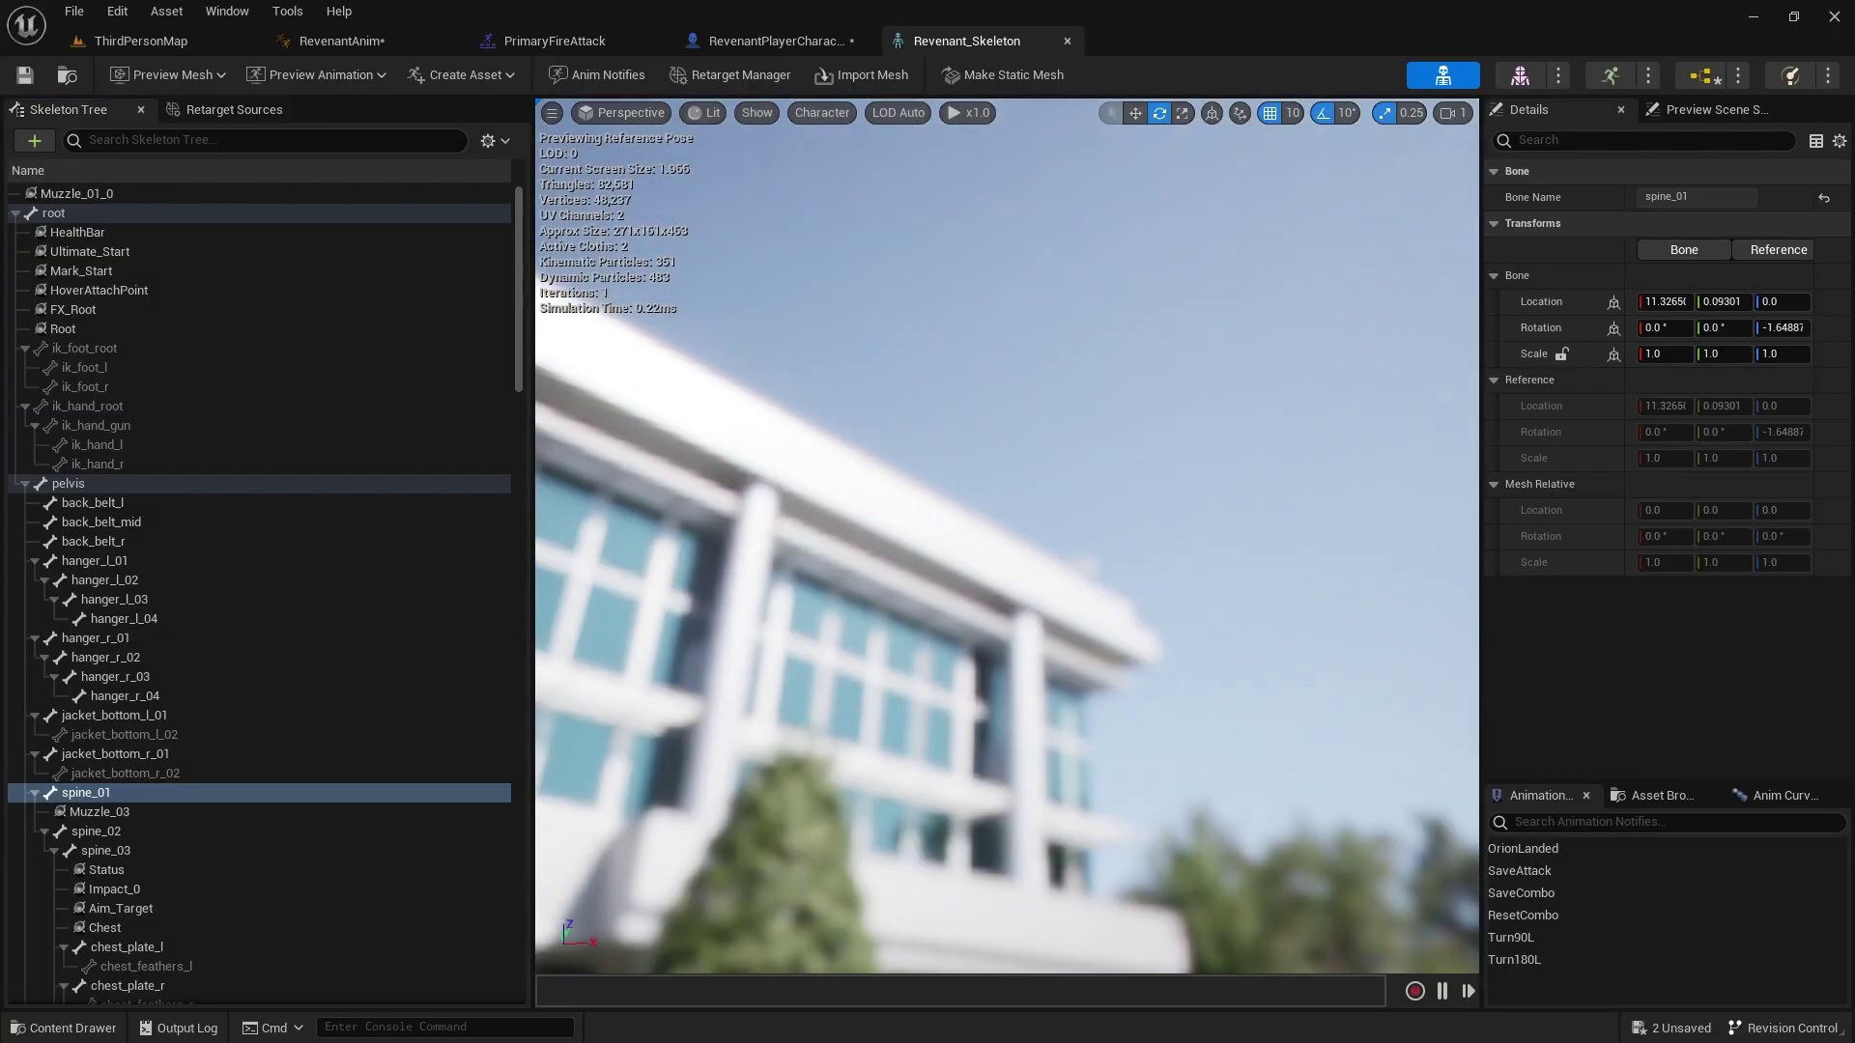
{"action": "right_click_drag", "start_coordinate": [1004, 463], "coordinate": [976, 657]}
{"action": "scroll", "coordinate": [129, 797], "scroll_direction": "down", "scroll_amount": 5}
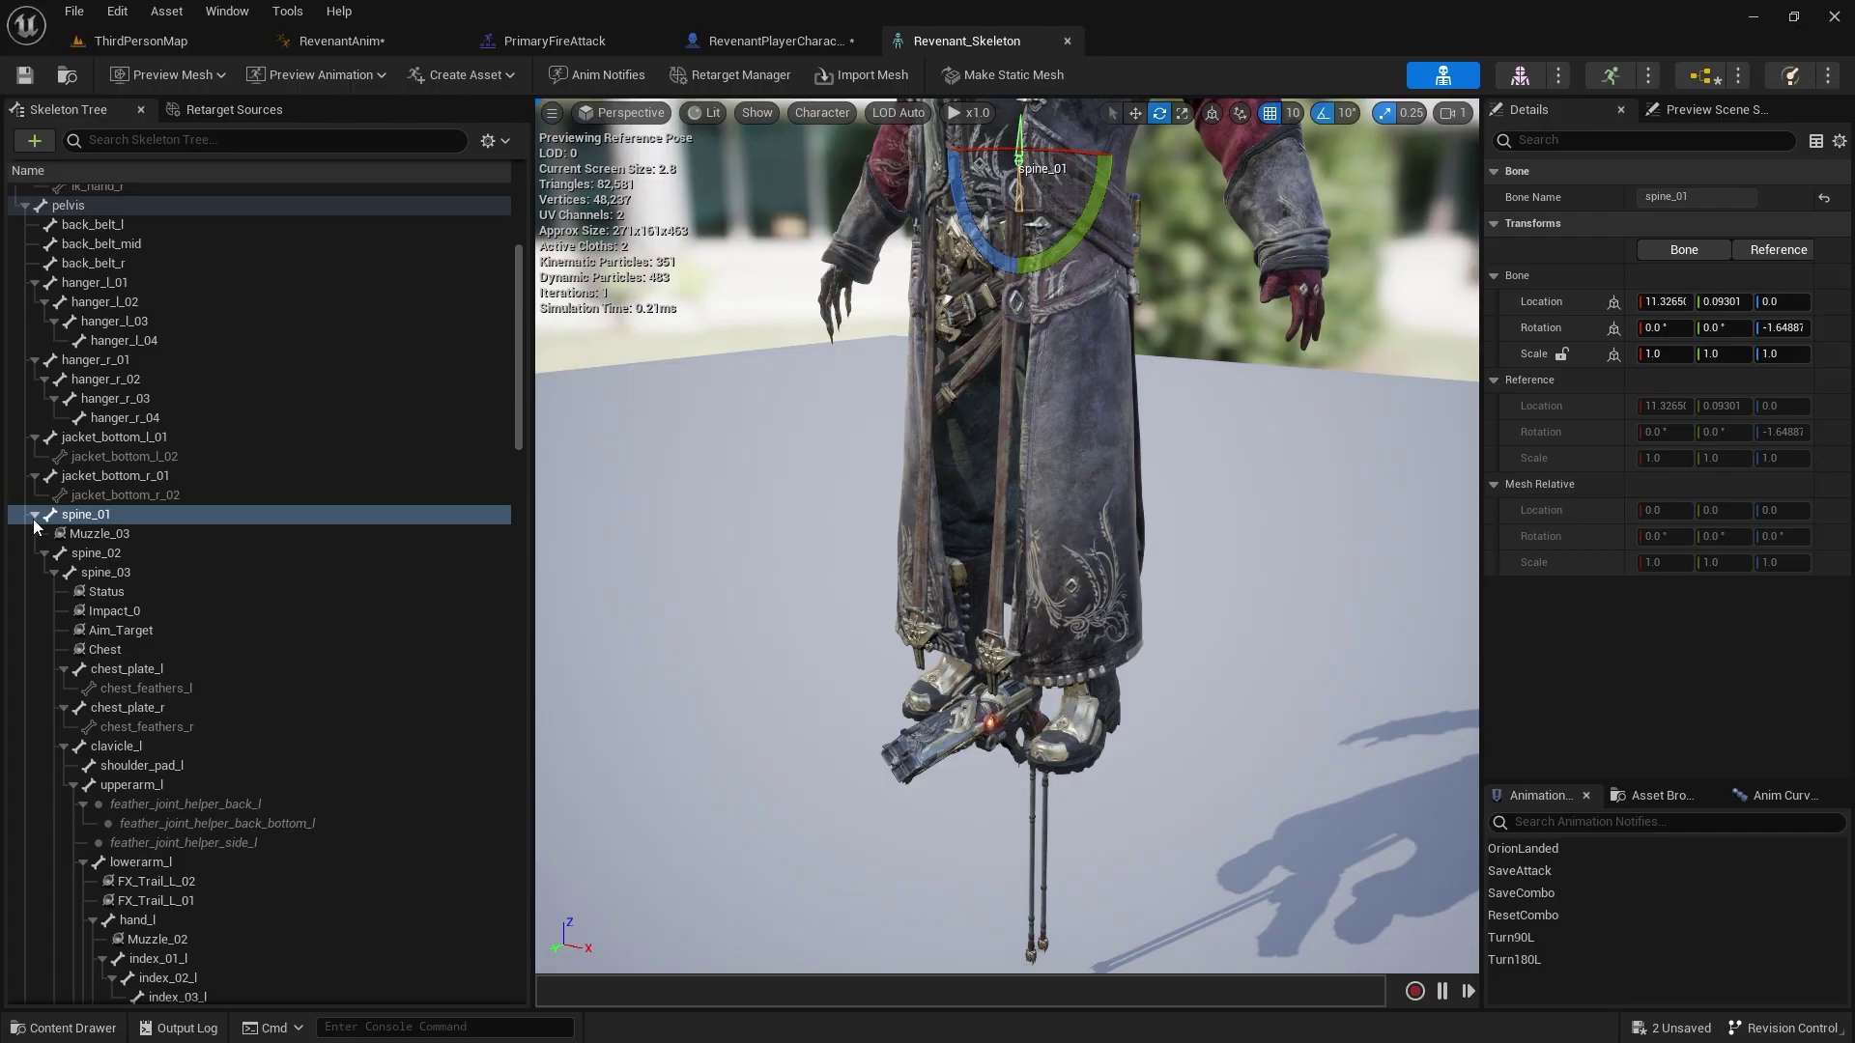
{"action": "left_click", "coordinate": [32, 519]}
{"action": "left_click", "coordinate": [35, 648]}
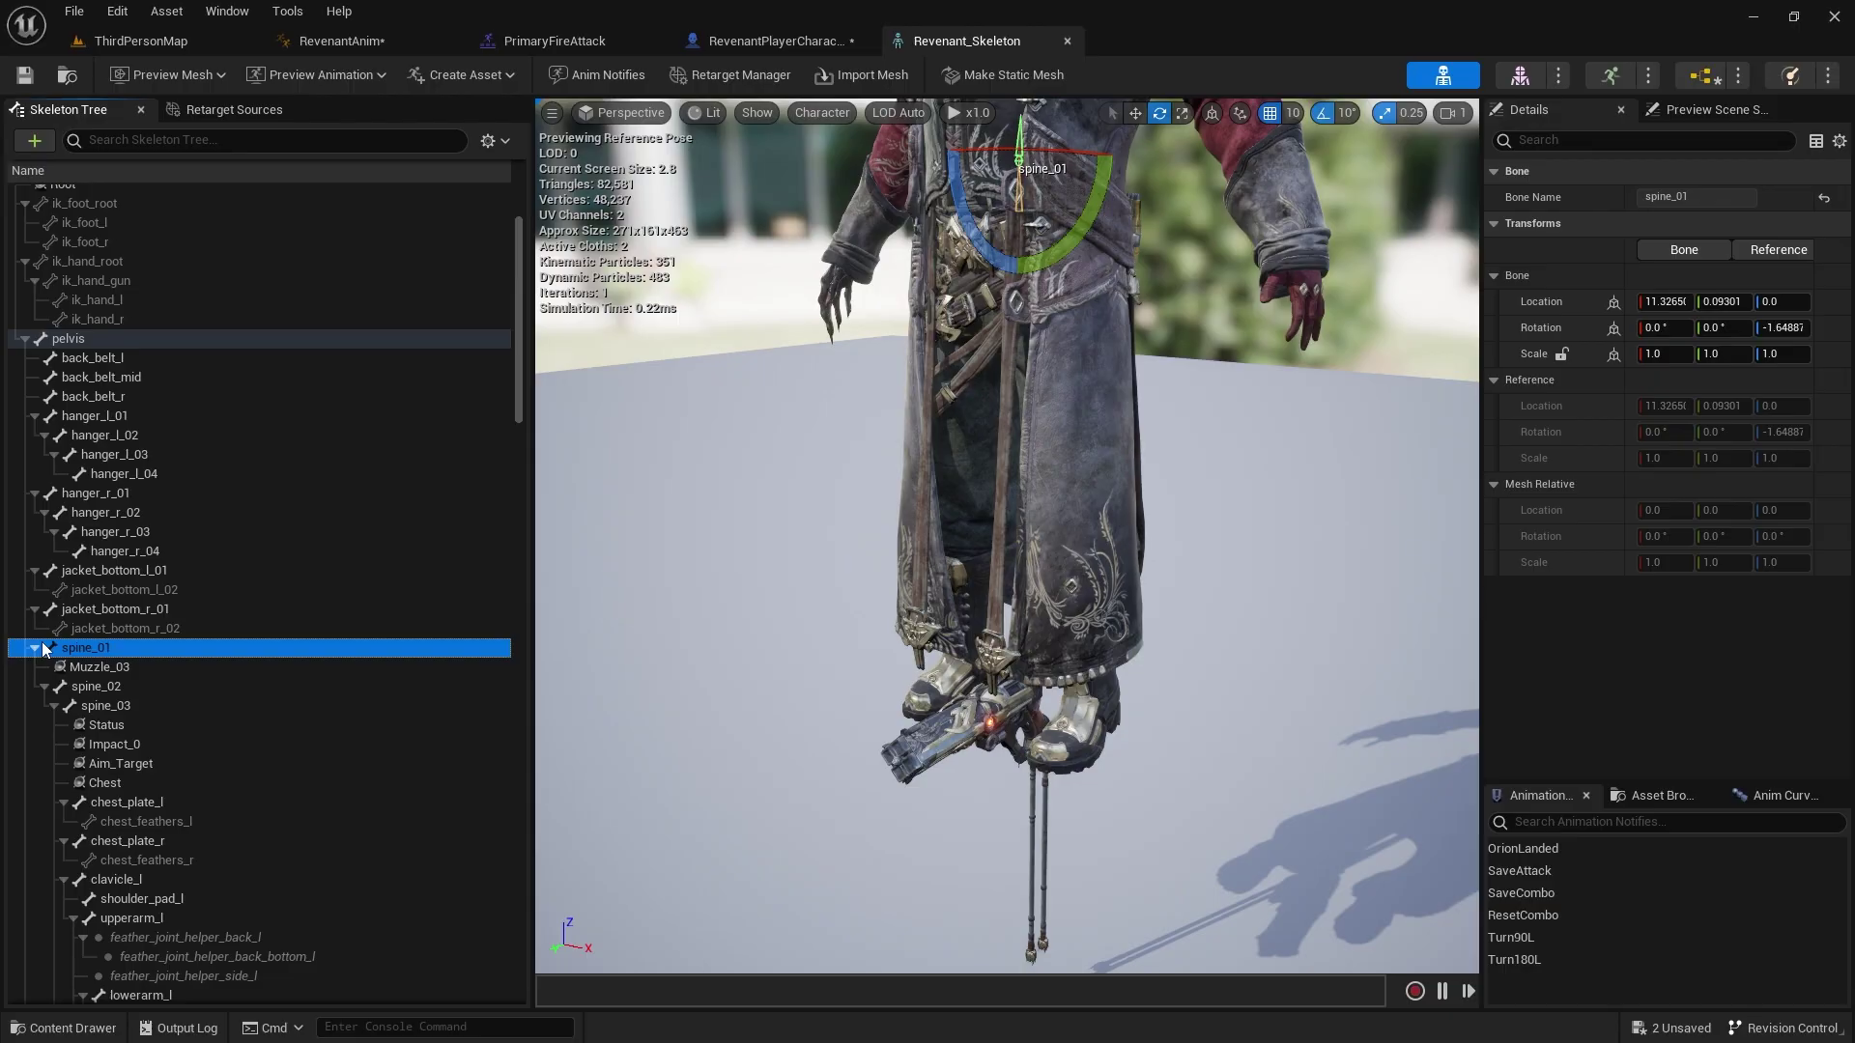
{"action": "left_click", "coordinate": [39, 647]}
{"action": "left_click", "coordinate": [39, 647]}
{"action": "left_click", "coordinate": [38, 647]}
{"action": "left_click", "coordinate": [38, 647]}
{"action": "left_click", "coordinate": [39, 647]}
{"action": "left_click", "coordinate": [39, 647]}
{"action": "left_click", "coordinate": [39, 648]}
{"action": "left_click", "coordinate": [38, 647]}
{"action": "left_click", "coordinate": [38, 648]}
{"action": "left_click", "coordinate": [39, 647]}
{"action": "left_click", "coordinate": [39, 647]}
{"action": "left_click", "coordinate": [38, 648]}
{"action": "left_click", "coordinate": [39, 647]}
{"action": "left_click", "coordinate": [39, 647]}
{"action": "left_click", "coordinate": [39, 647]}
{"action": "left_click", "coordinate": [39, 648]}
{"action": "left_click", "coordinate": [1067, 40]}
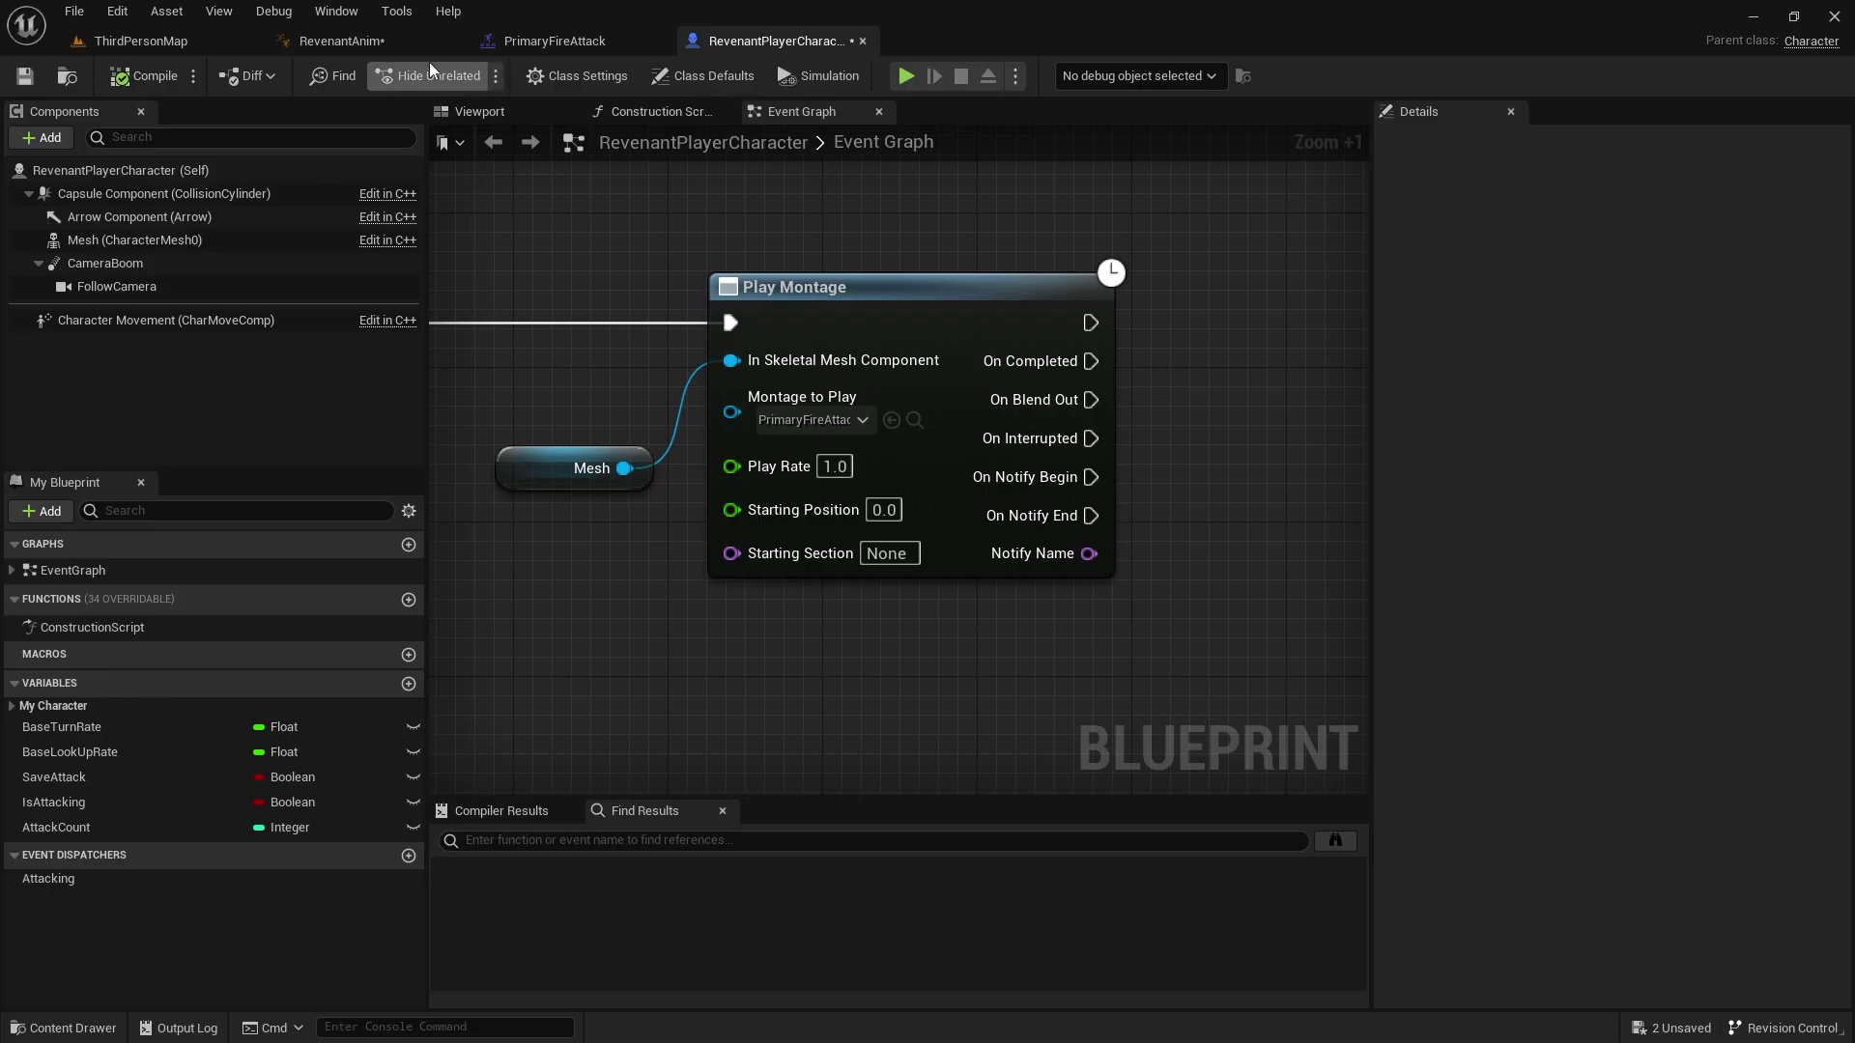
- In RevenantAnim's AnimGraph, move the Layered blend per bone, RevenantAO, Yaw, Pitch and GroundLocomotion nodes lower to make room for rewiring
{"action": "left_click", "coordinate": [379, 42]}
{"action": "right_click_drag", "start_coordinate": [926, 568], "coordinate": [806, 514]}
{"action": "left_click_drag", "start_coordinate": [507, 471], "coordinate": [631, 554]}
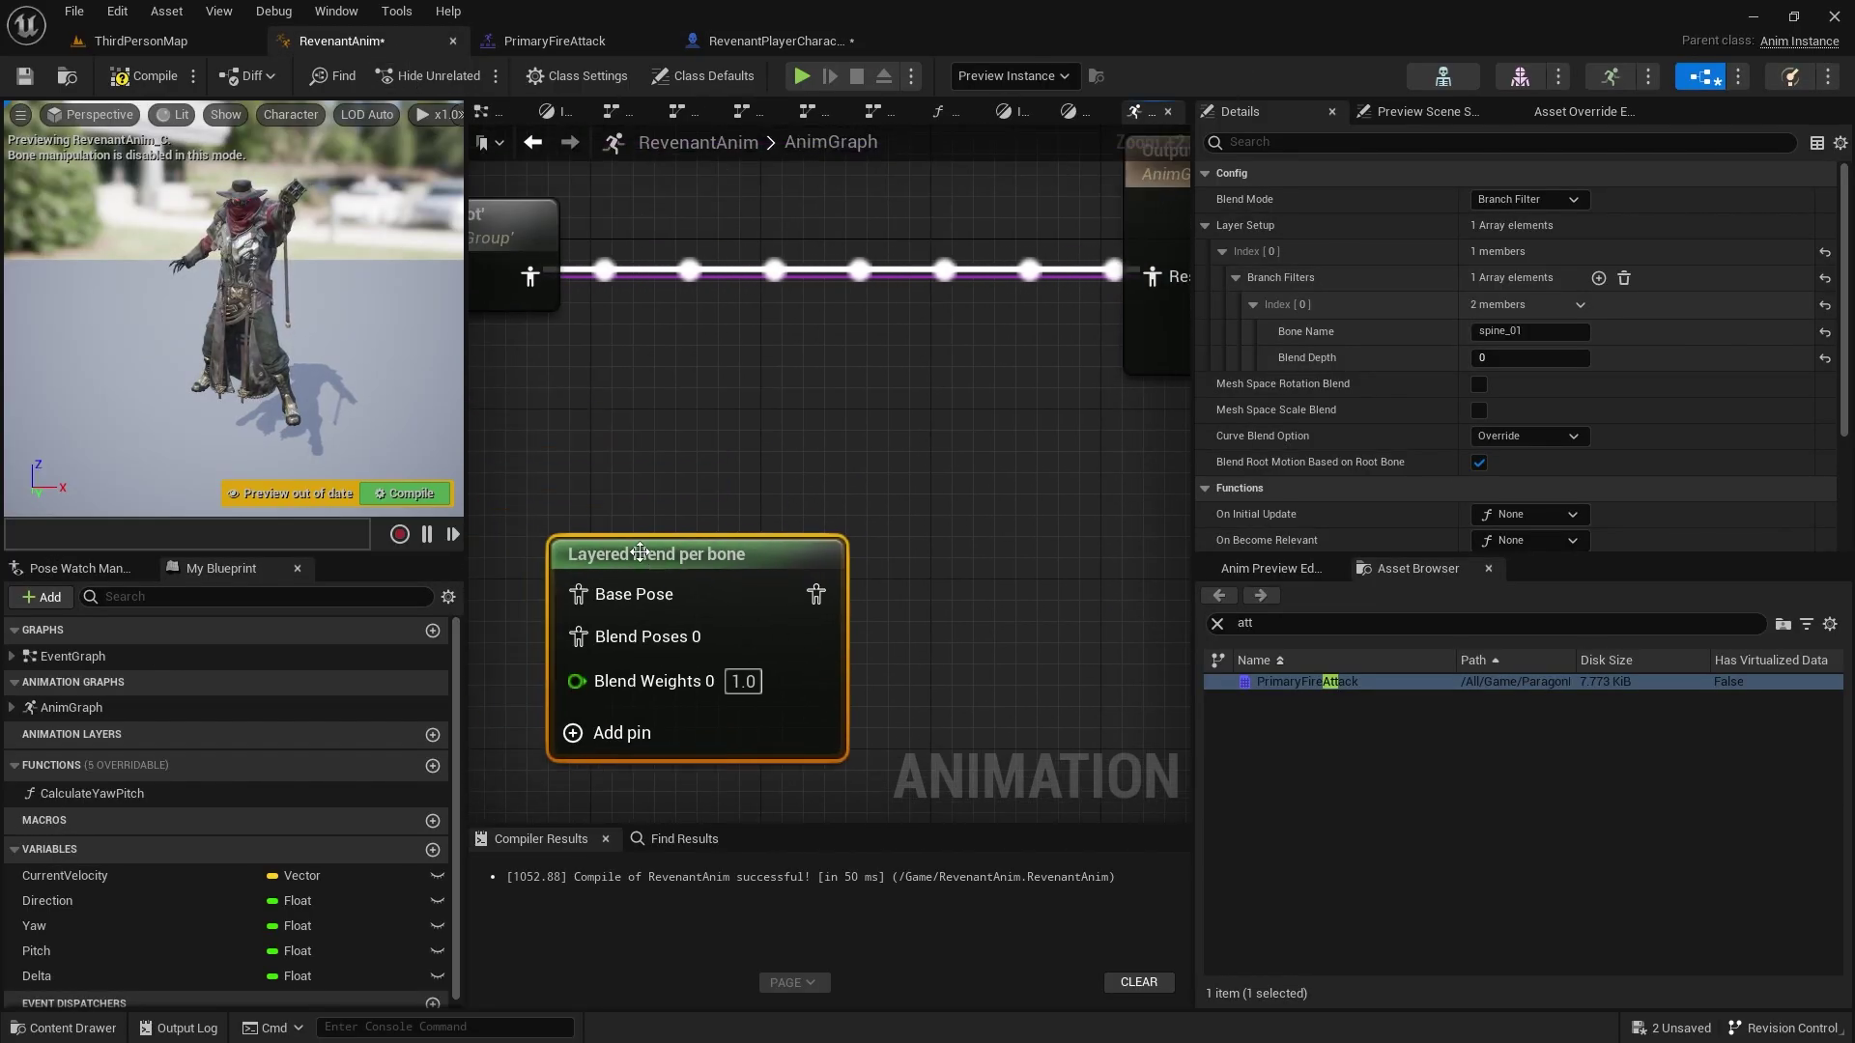
{"action": "right_click_drag", "start_coordinate": [631, 553], "coordinate": [937, 415]}
{"action": "scroll", "coordinate": [890, 354], "scroll_direction": "down", "scroll_amount": 3}
{"action": "right_click_drag", "start_coordinate": [891, 352], "coordinate": [1040, 466]}
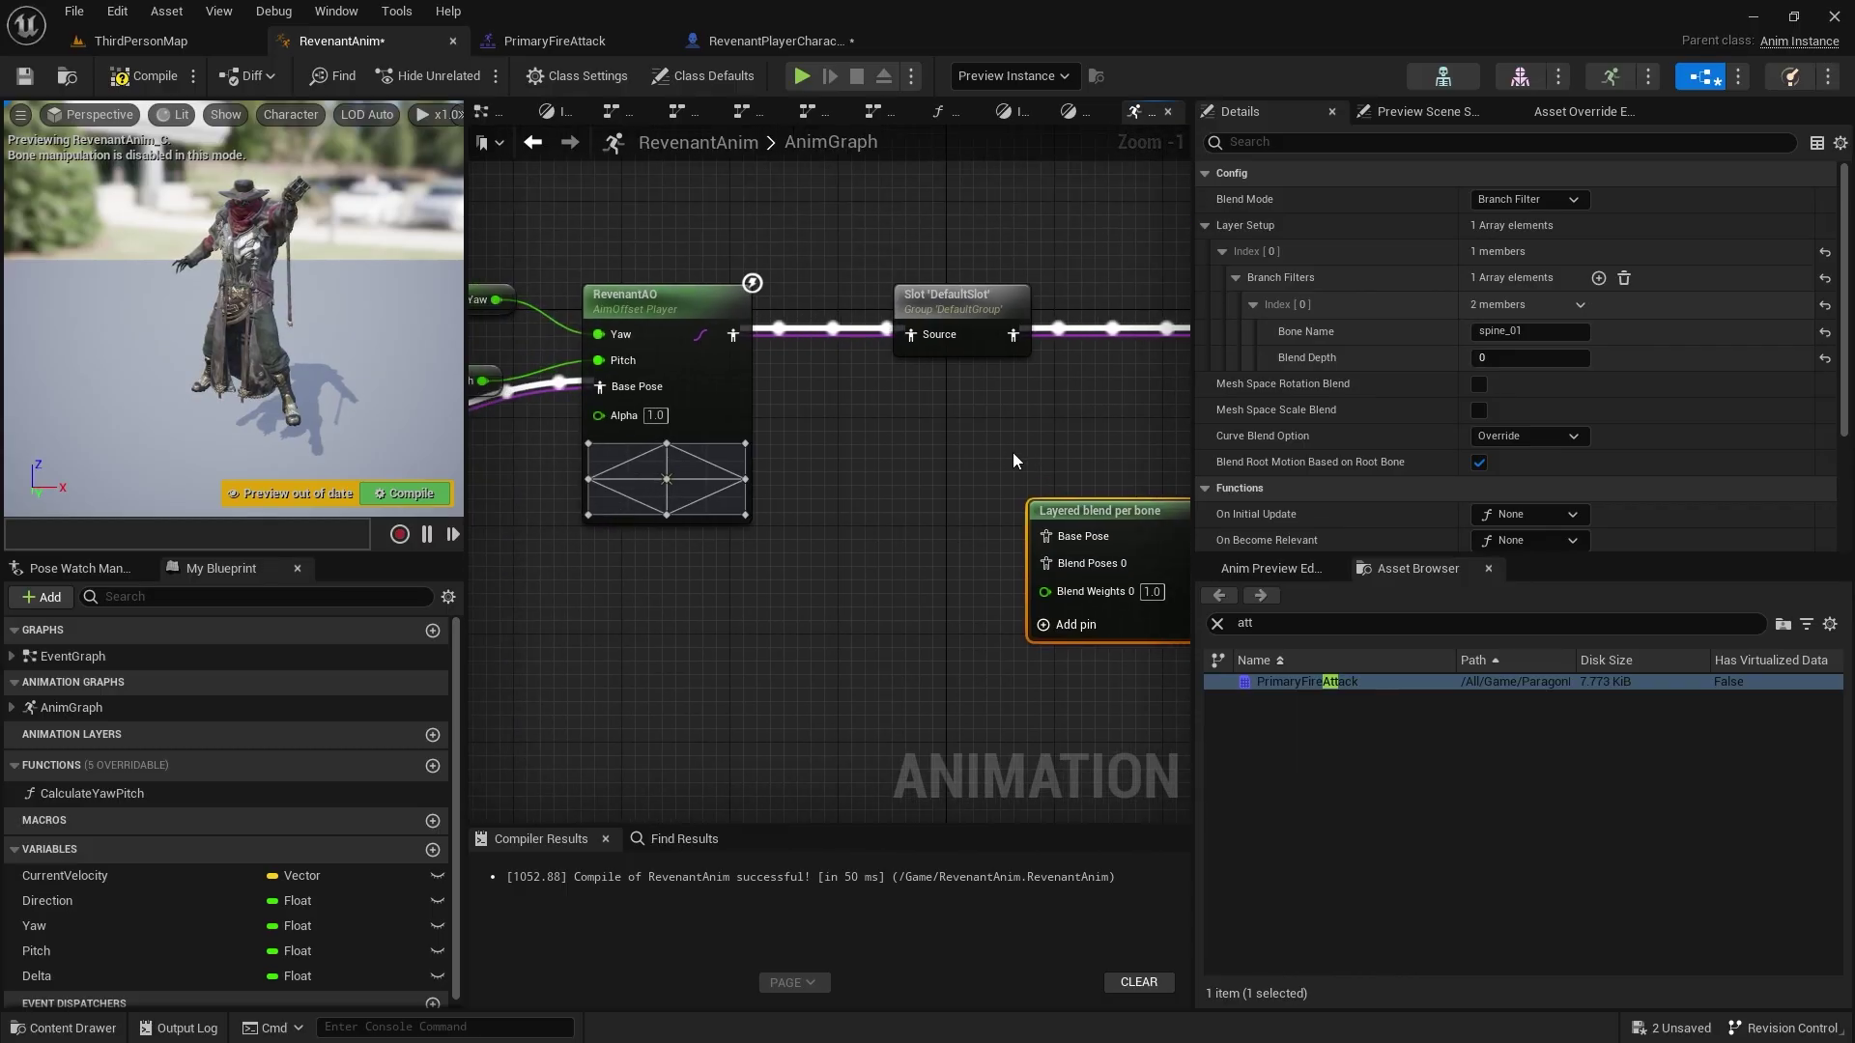
{"action": "scroll", "coordinate": [1013, 452], "scroll_direction": "down", "scroll_amount": 2}
{"action": "right_click_drag", "start_coordinate": [962, 554], "coordinate": [1054, 468]}
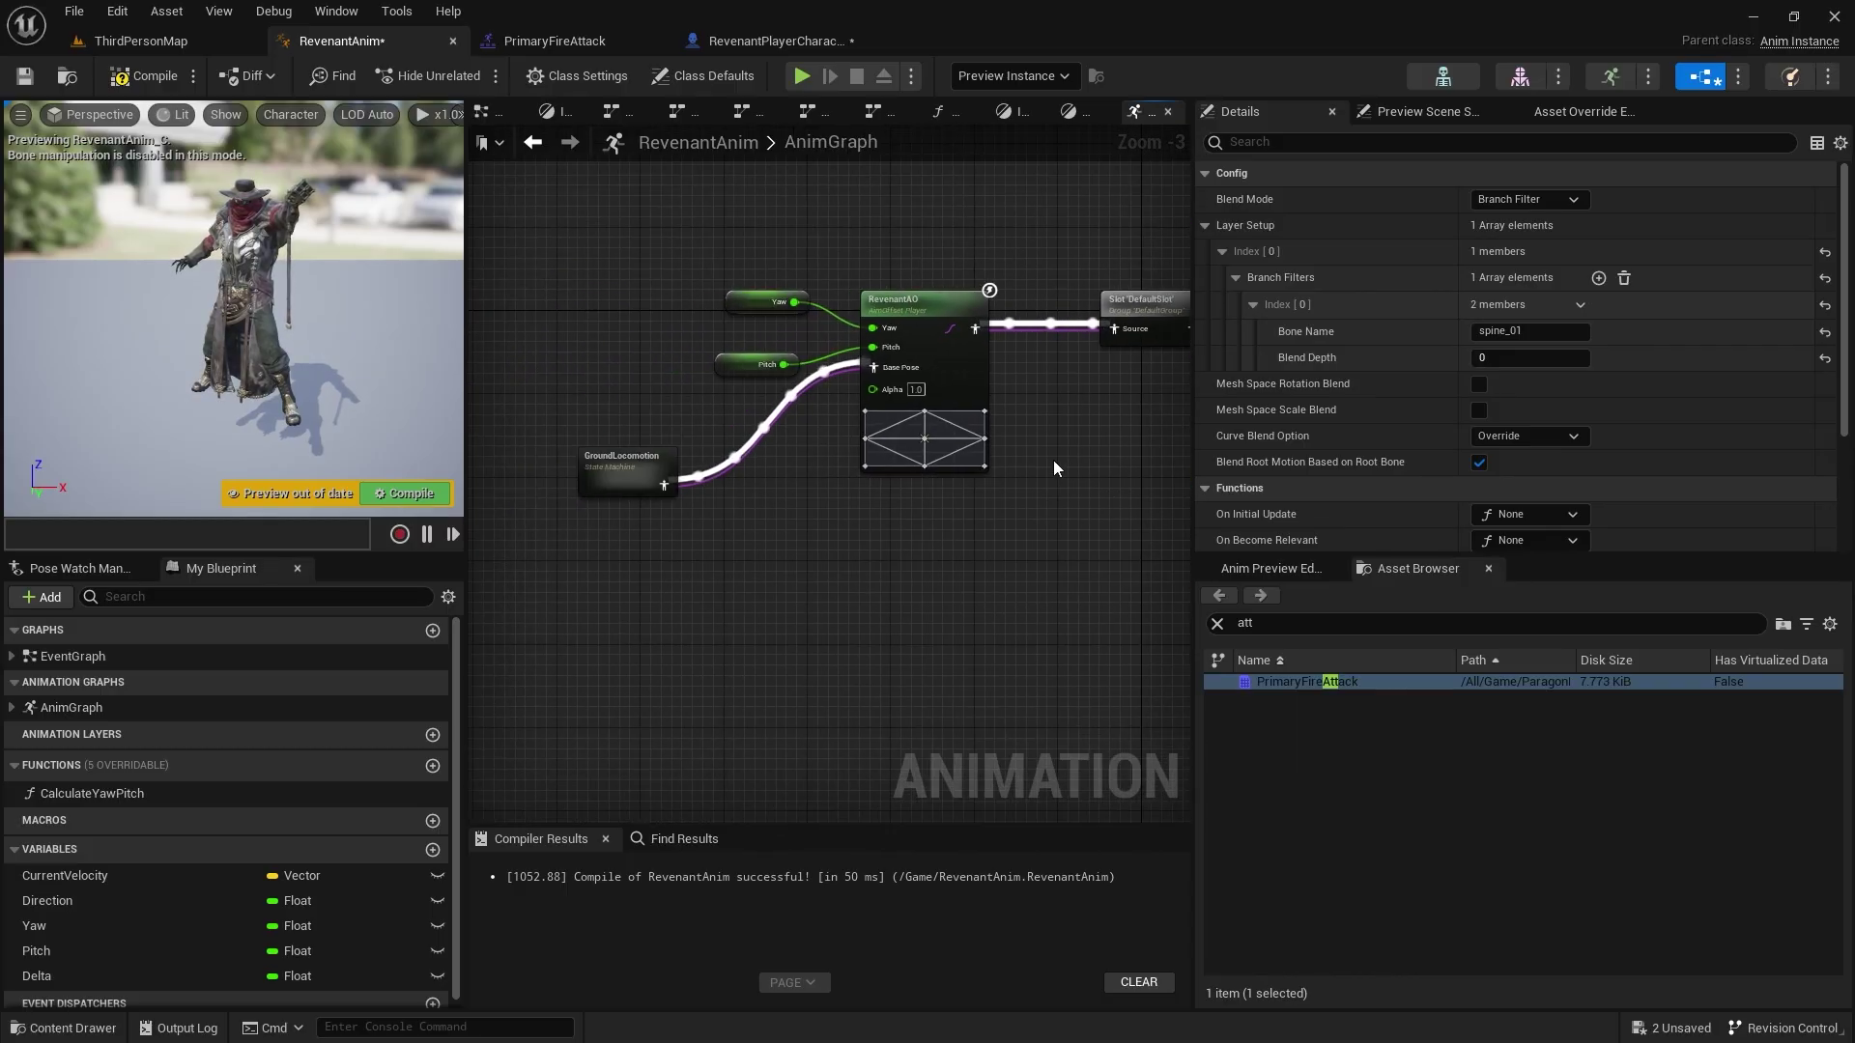
{"action": "left_click_drag", "start_coordinate": [971, 570], "coordinate": [624, 262]}
{"action": "left_click_drag", "start_coordinate": [919, 297], "coordinate": [931, 434]}
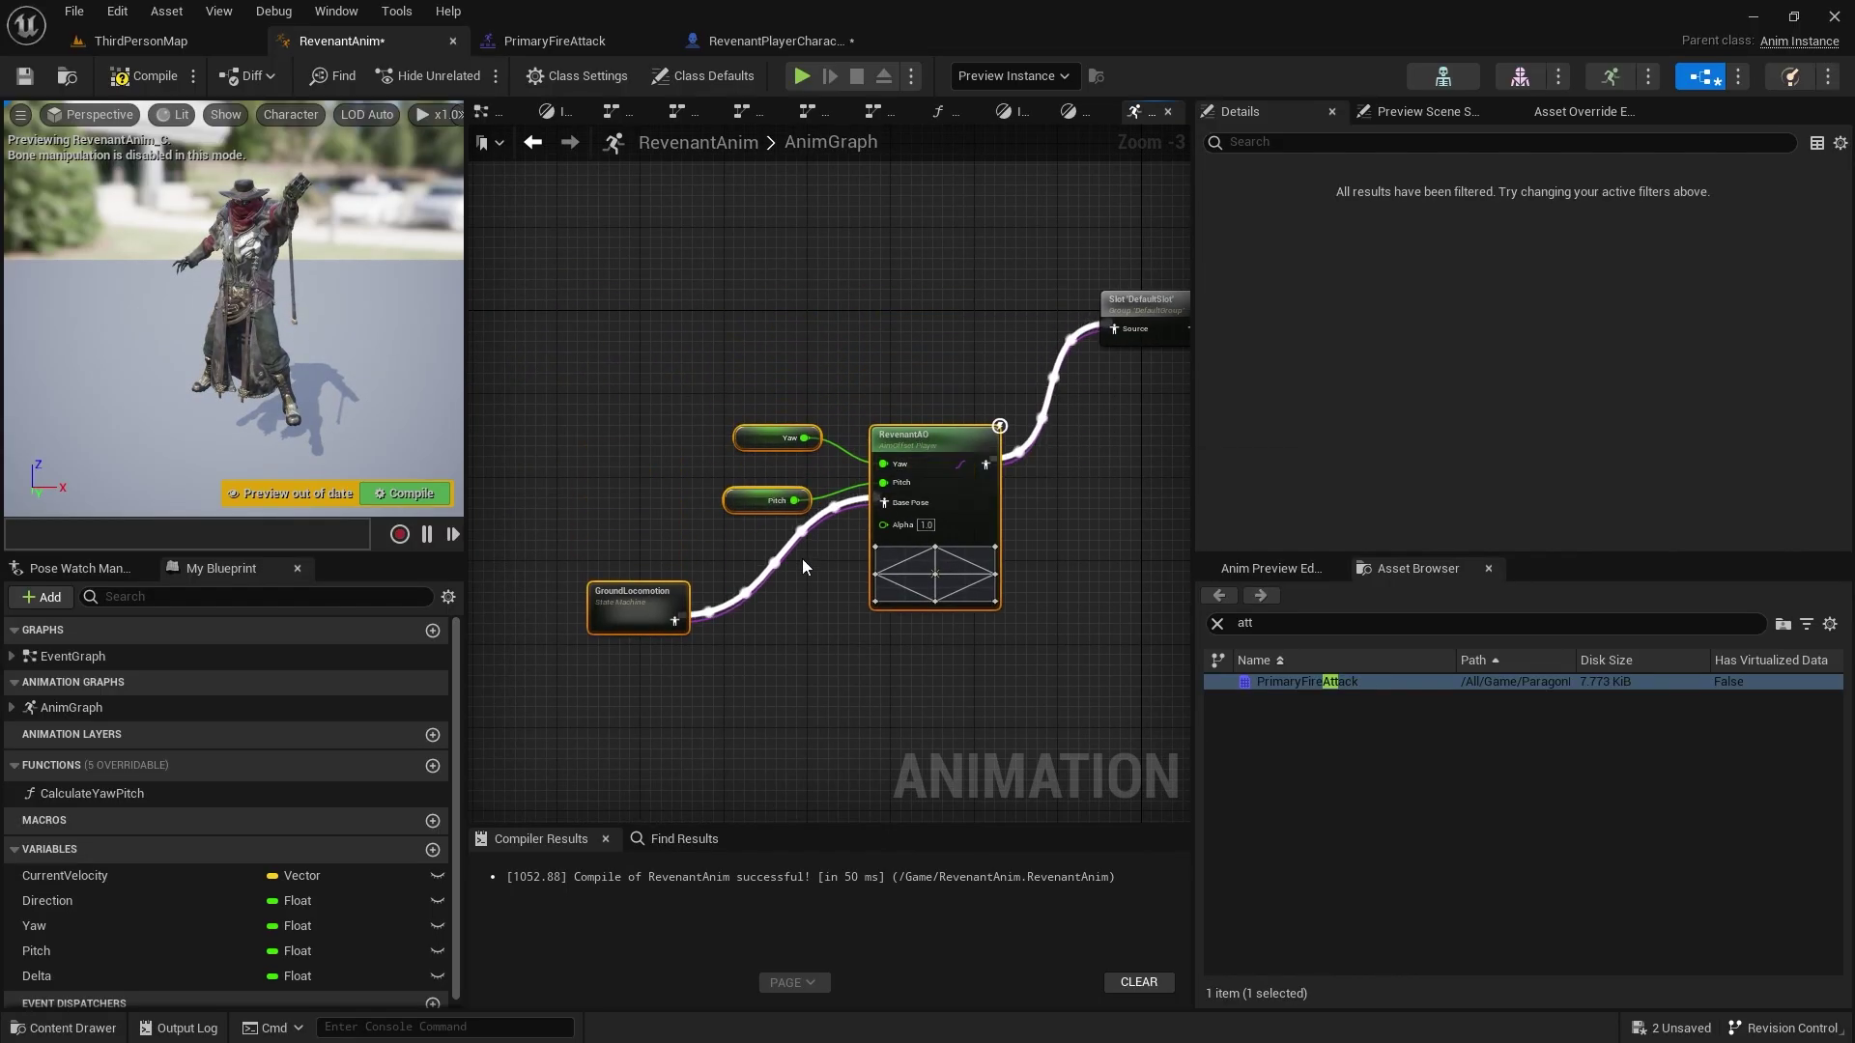
{"action": "left_click", "coordinate": [626, 633]}
- Connect RevenantAO to the Layered blend per bone's Base Pose, and the DefaultSlot node, placed below RevenantAO, to its Blend Poses 0
{"action": "right_click_drag", "start_coordinate": [1000, 474], "coordinate": [598, 420]}
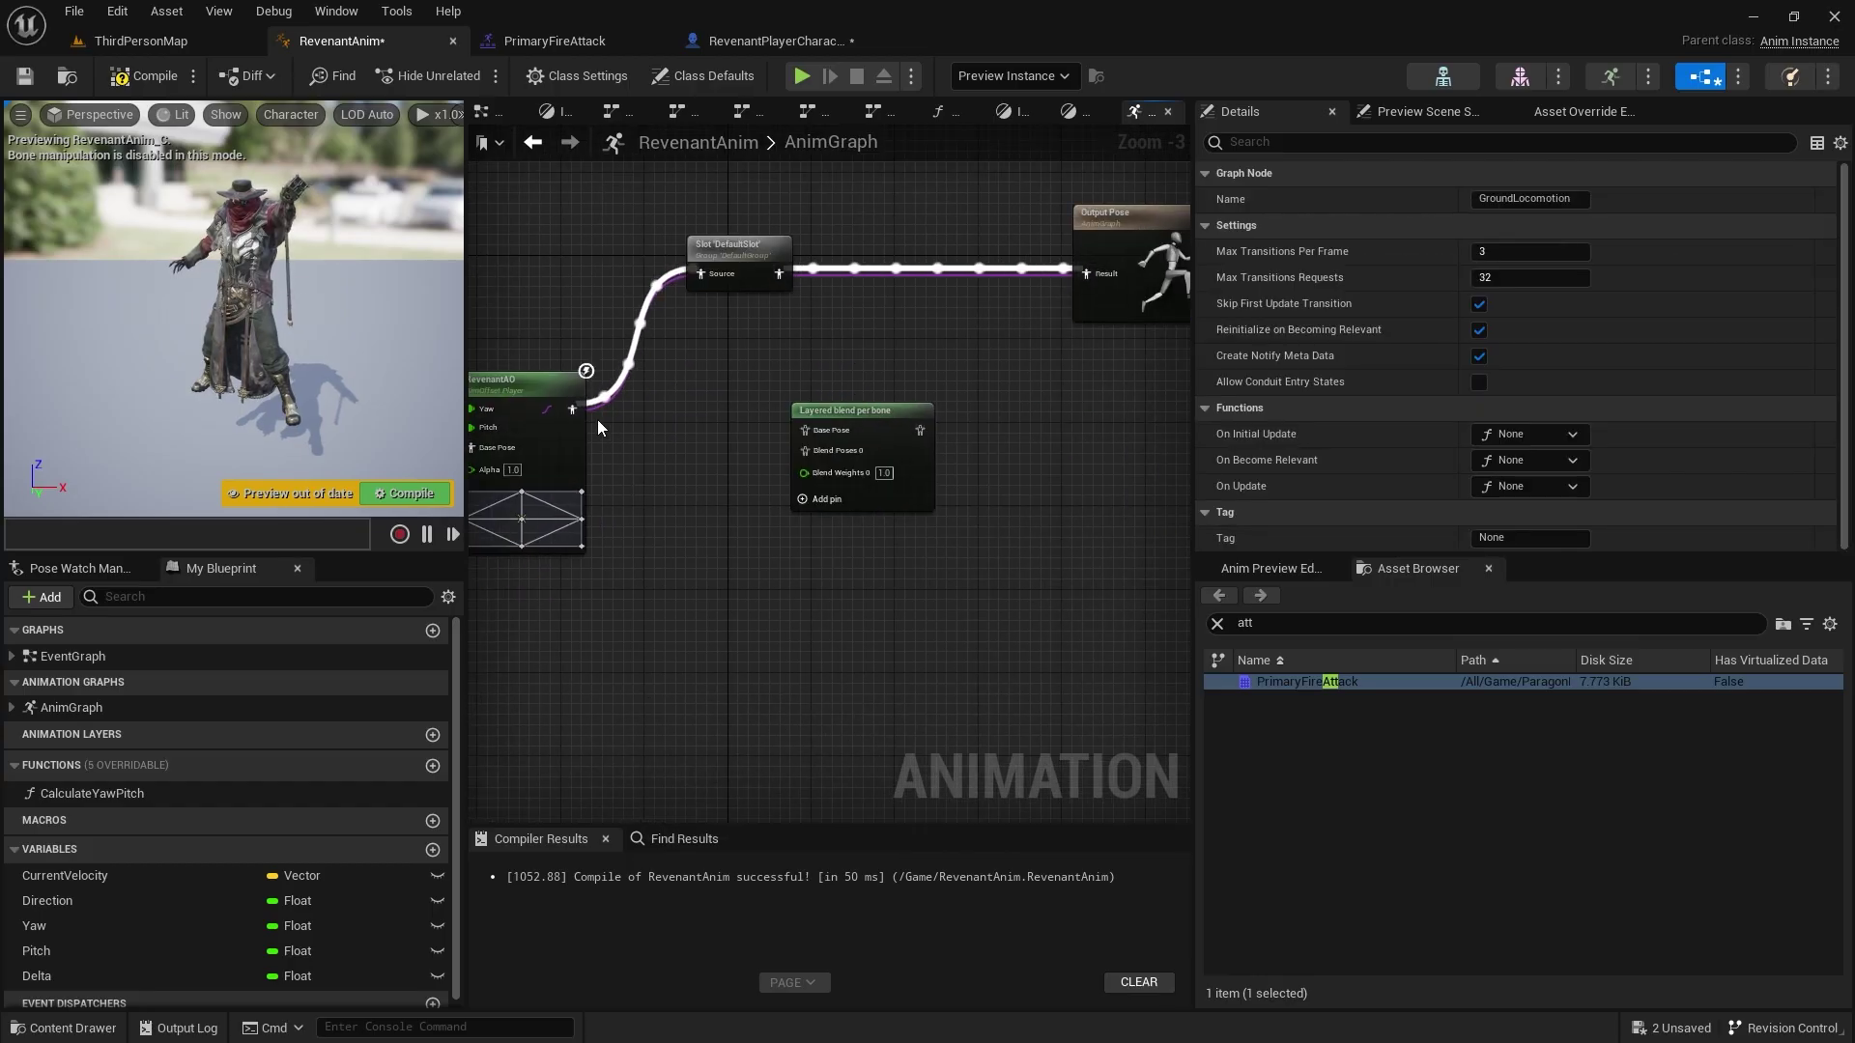
{"action": "scroll", "coordinate": [806, 409], "scroll_direction": "up", "scroll_amount": 3}
{"action": "left_click_drag", "start_coordinate": [744, 372], "coordinate": [1034, 350]}
{"action": "right_click_drag", "start_coordinate": [980, 524], "coordinate": [892, 521]}
{"action": "left_click_drag", "start_coordinate": [786, 295], "coordinate": [646, 787]}
{"action": "right_click_drag", "start_coordinate": [645, 787], "coordinate": [991, 373]}
{"action": "left_click_drag", "start_coordinate": [995, 465], "coordinate": [1104, 245]}
{"action": "right_click_drag", "start_coordinate": [881, 494], "coordinate": [900, 617]}
{"action": "left_click_drag", "start_coordinate": [872, 661], "coordinate": [842, 693]}
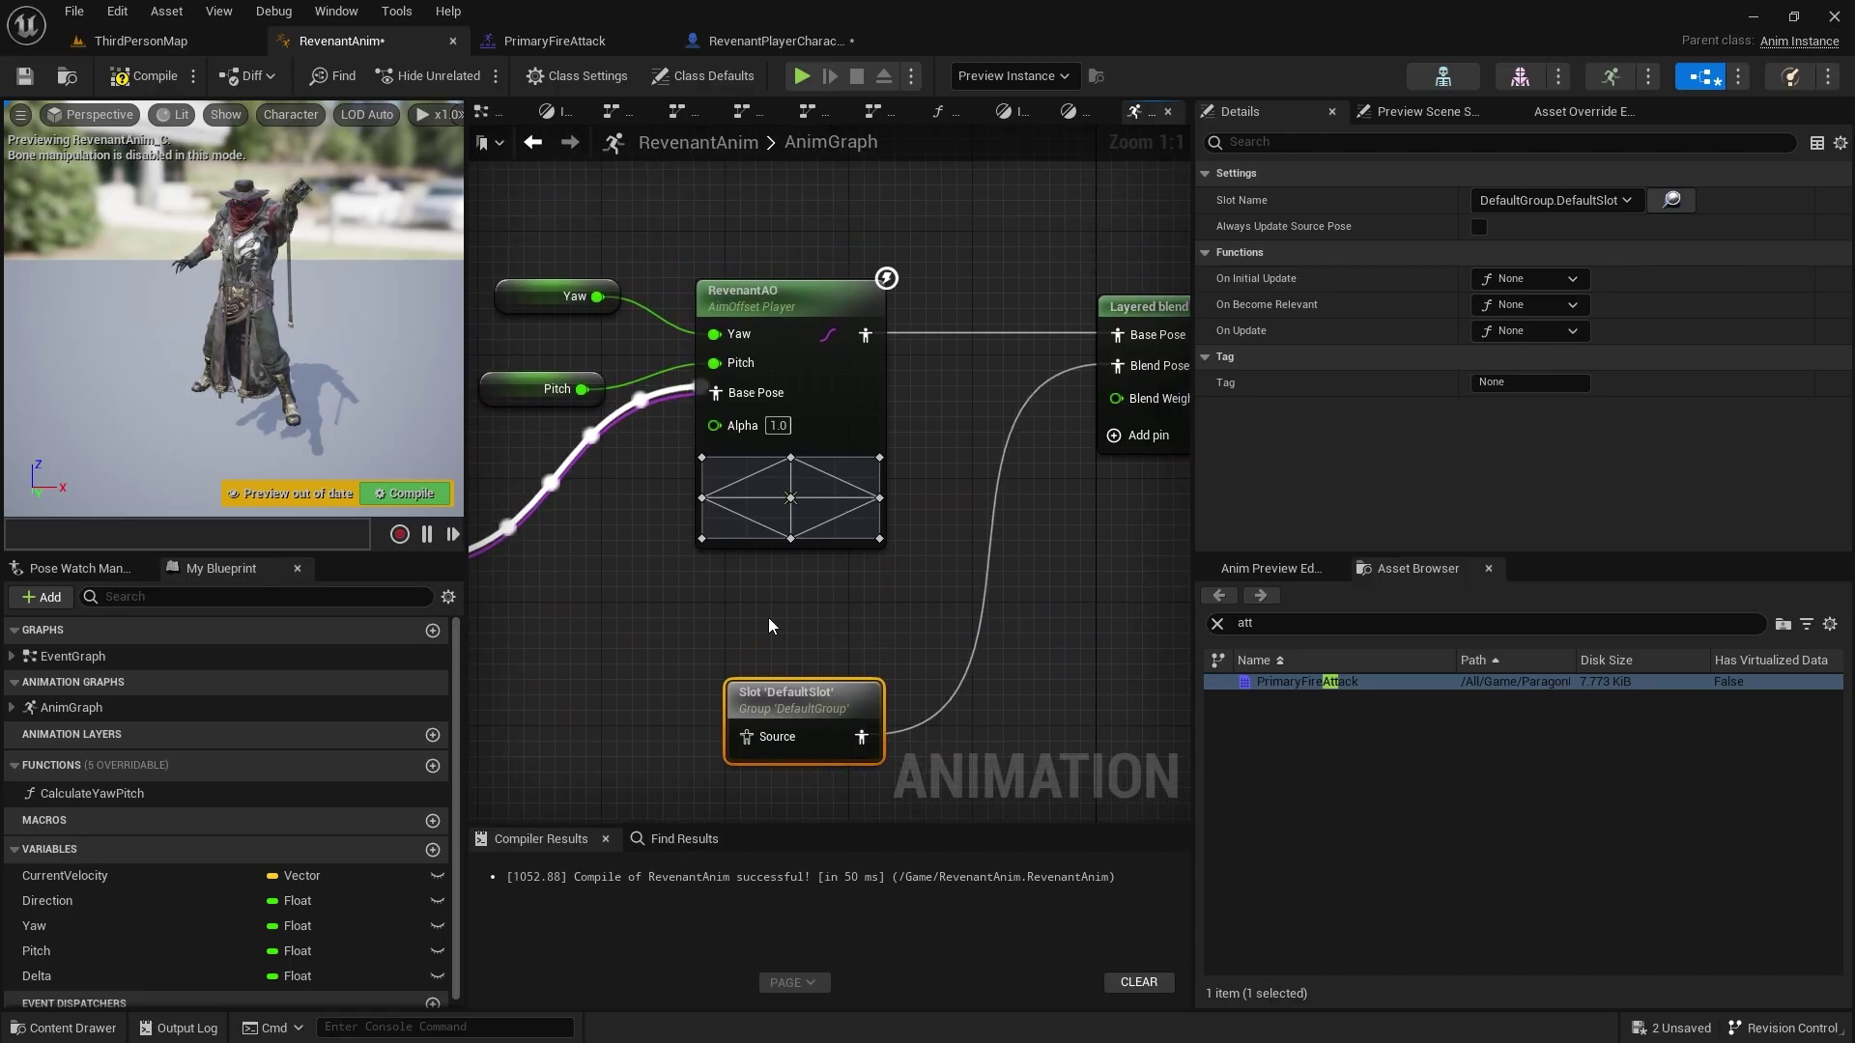
- Try connecting GroundLocomotion's output to both the DefaultSlot's Source and RevenantAO's Base Pose
{"action": "right_click_drag", "start_coordinate": [769, 626], "coordinate": [828, 511]}
{"action": "left_click_drag", "start_coordinate": [668, 443], "coordinate": [987, 614]}
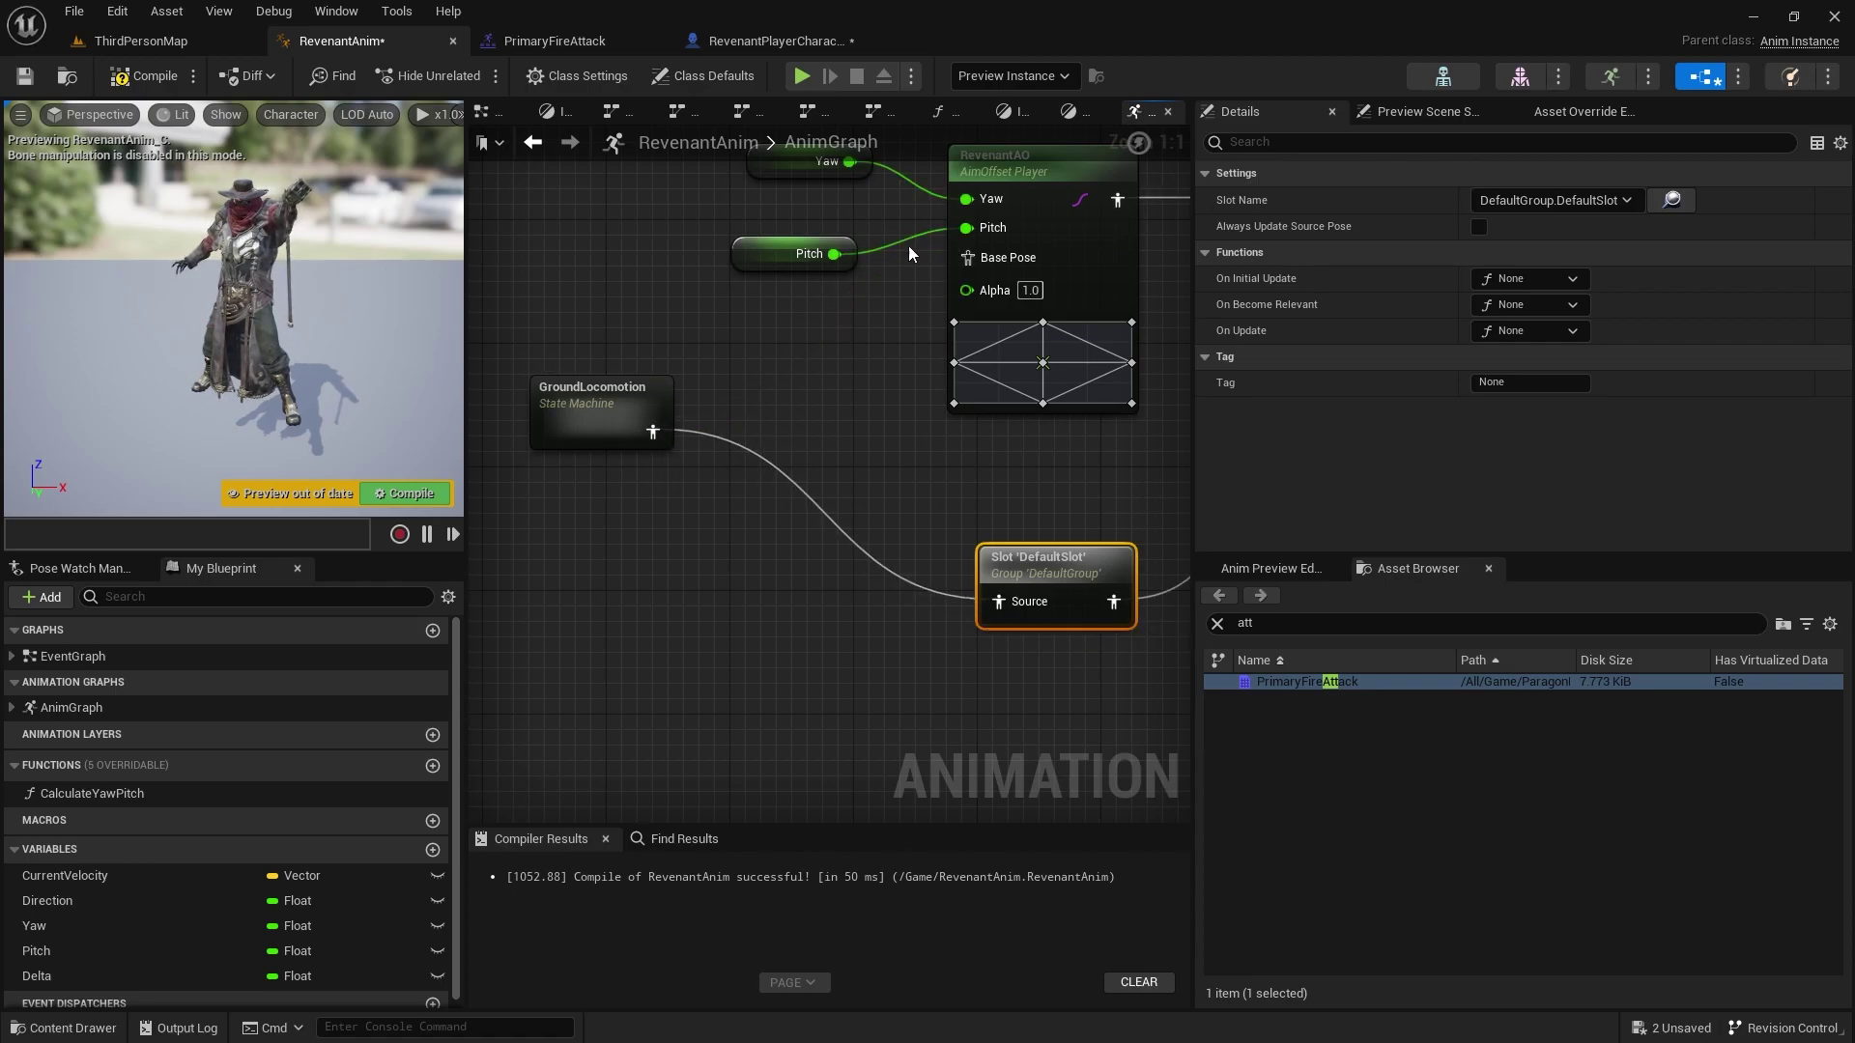
{"action": "left_click_drag", "start_coordinate": [653, 432], "coordinate": [990, 386]}
{"action": "left_click_drag", "start_coordinate": [1010, 261], "coordinate": [1010, 261]}
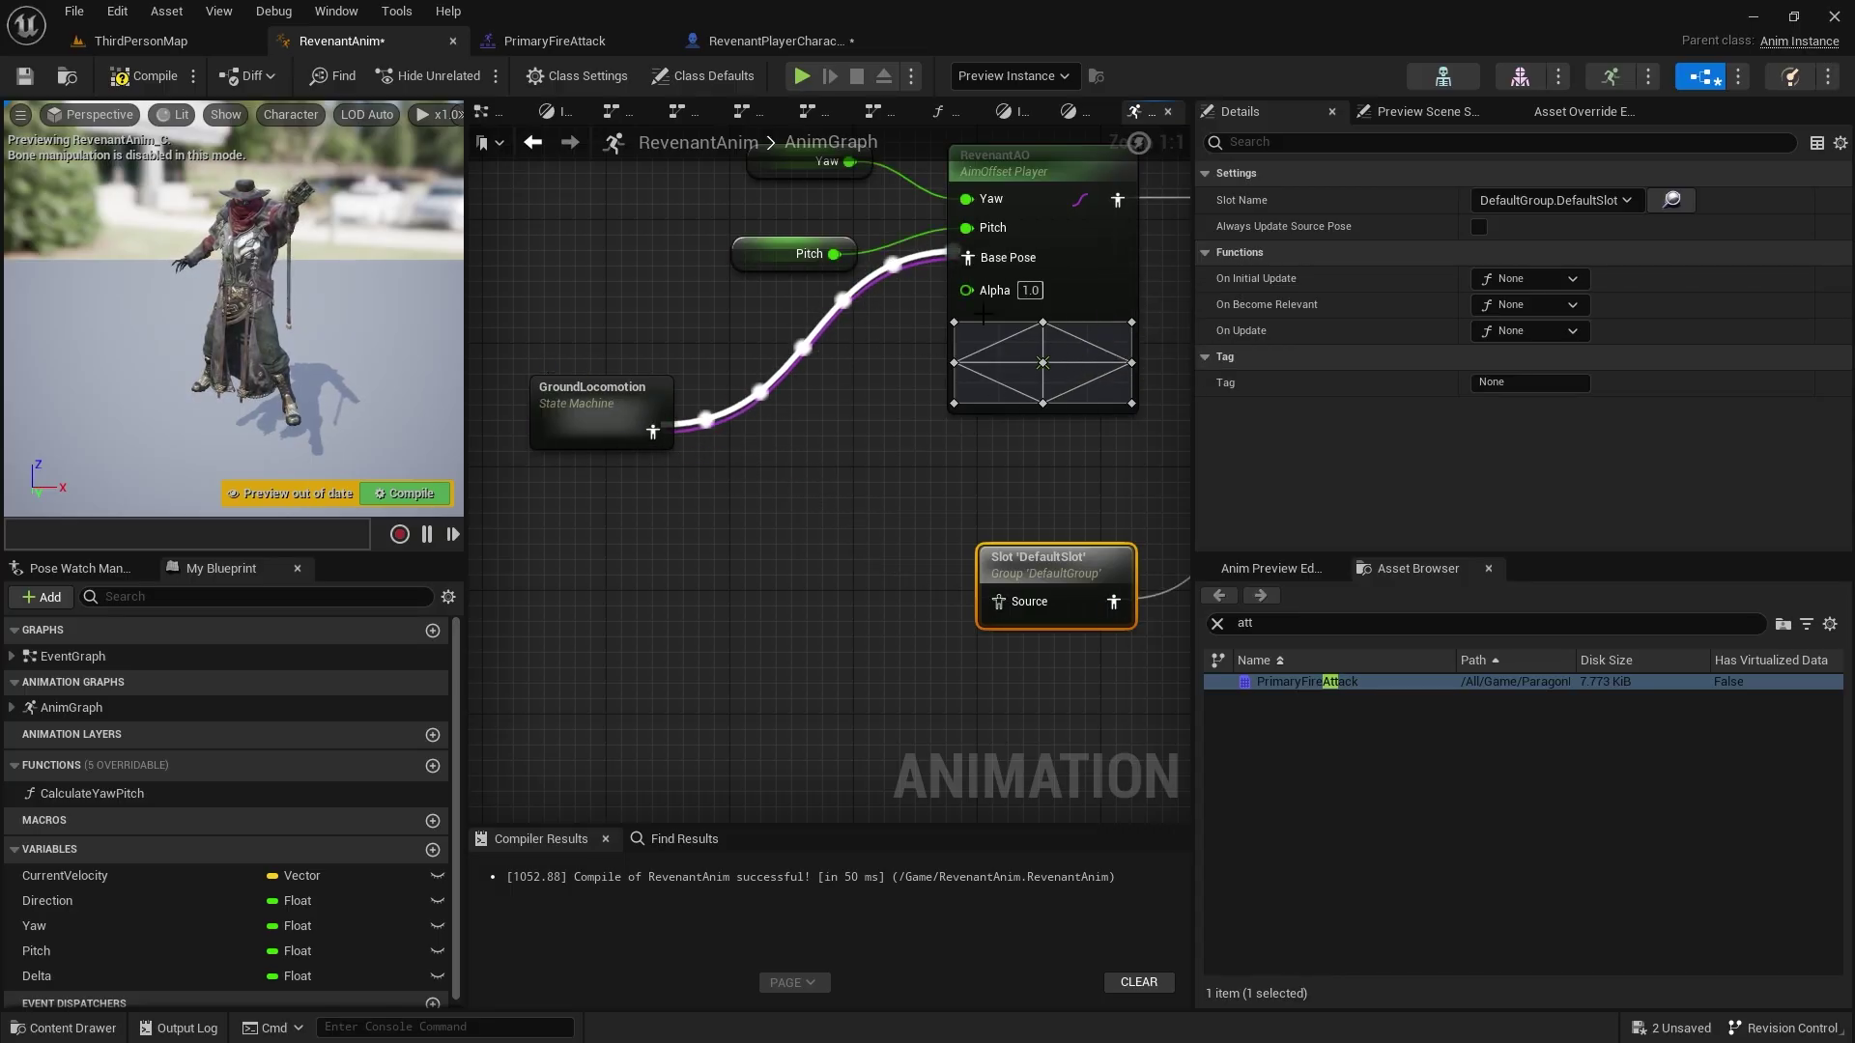
{"action": "left_click_drag", "start_coordinate": [653, 432], "coordinate": [1000, 601]}
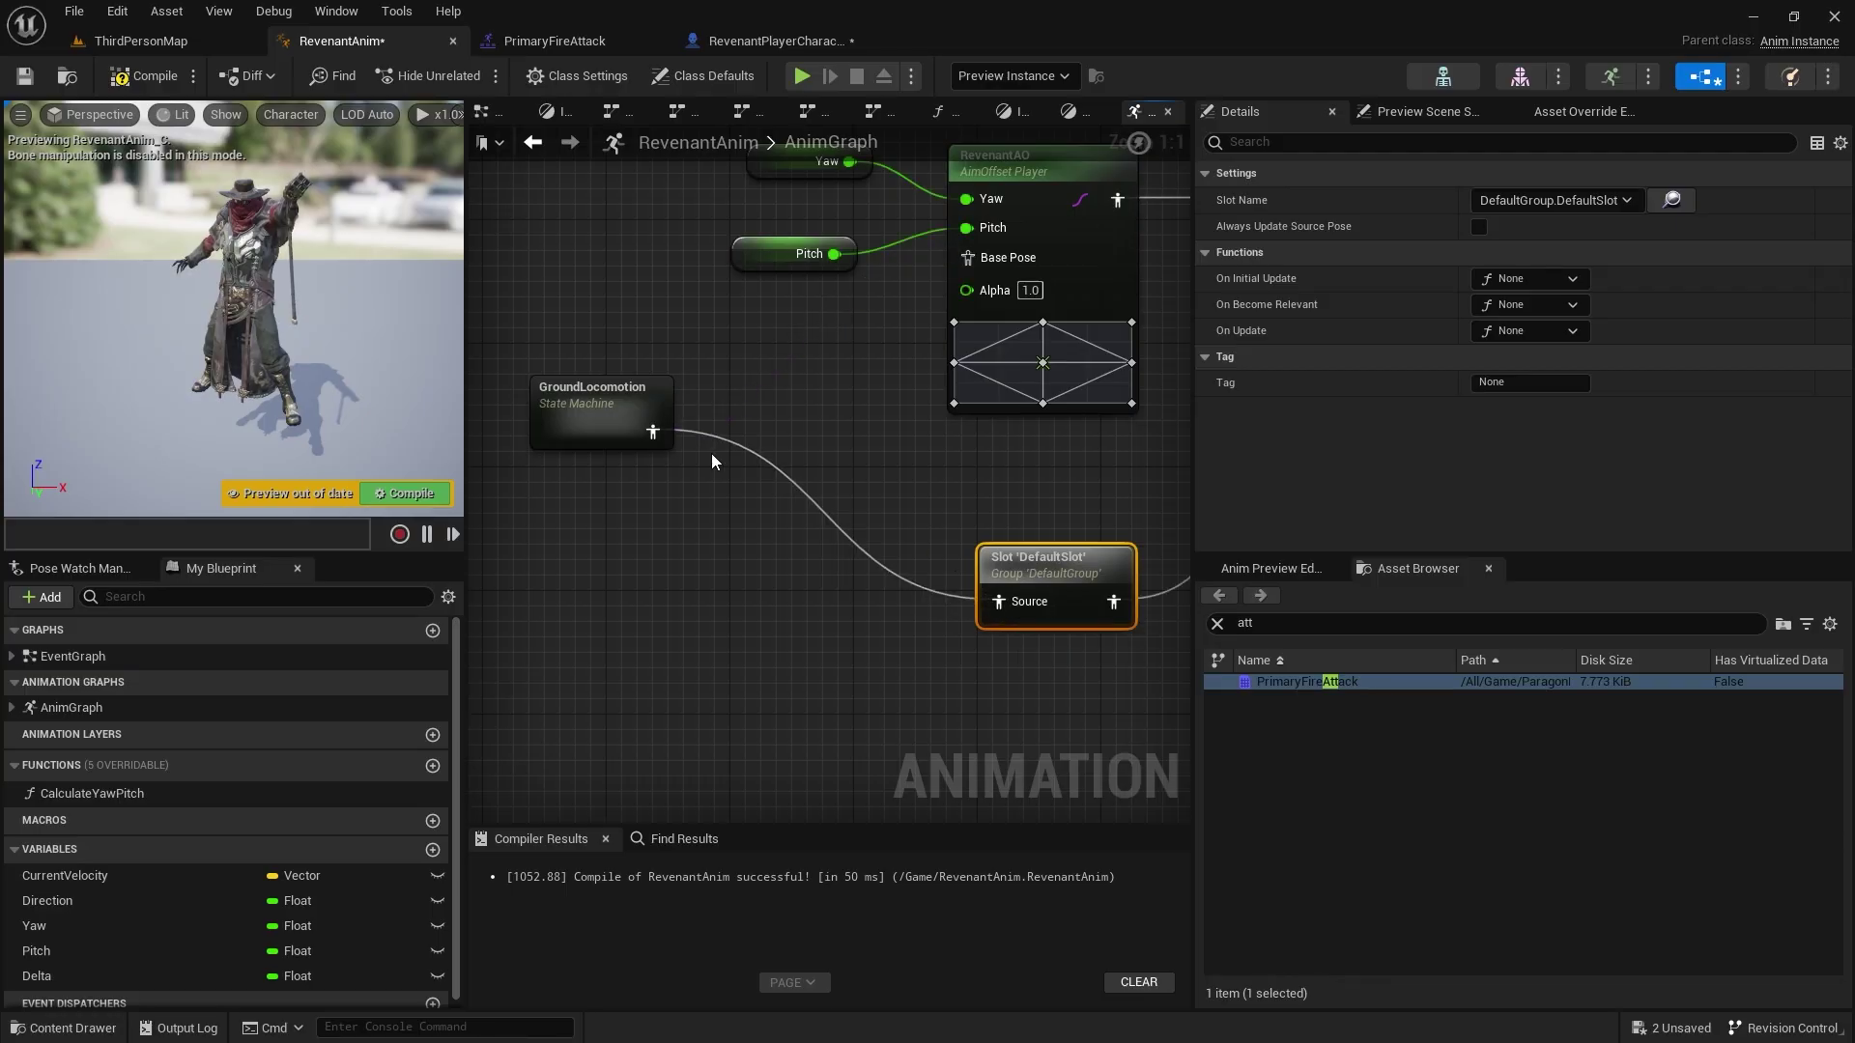
{"action": "left_click_drag", "start_coordinate": [653, 432], "coordinate": [1003, 265]}
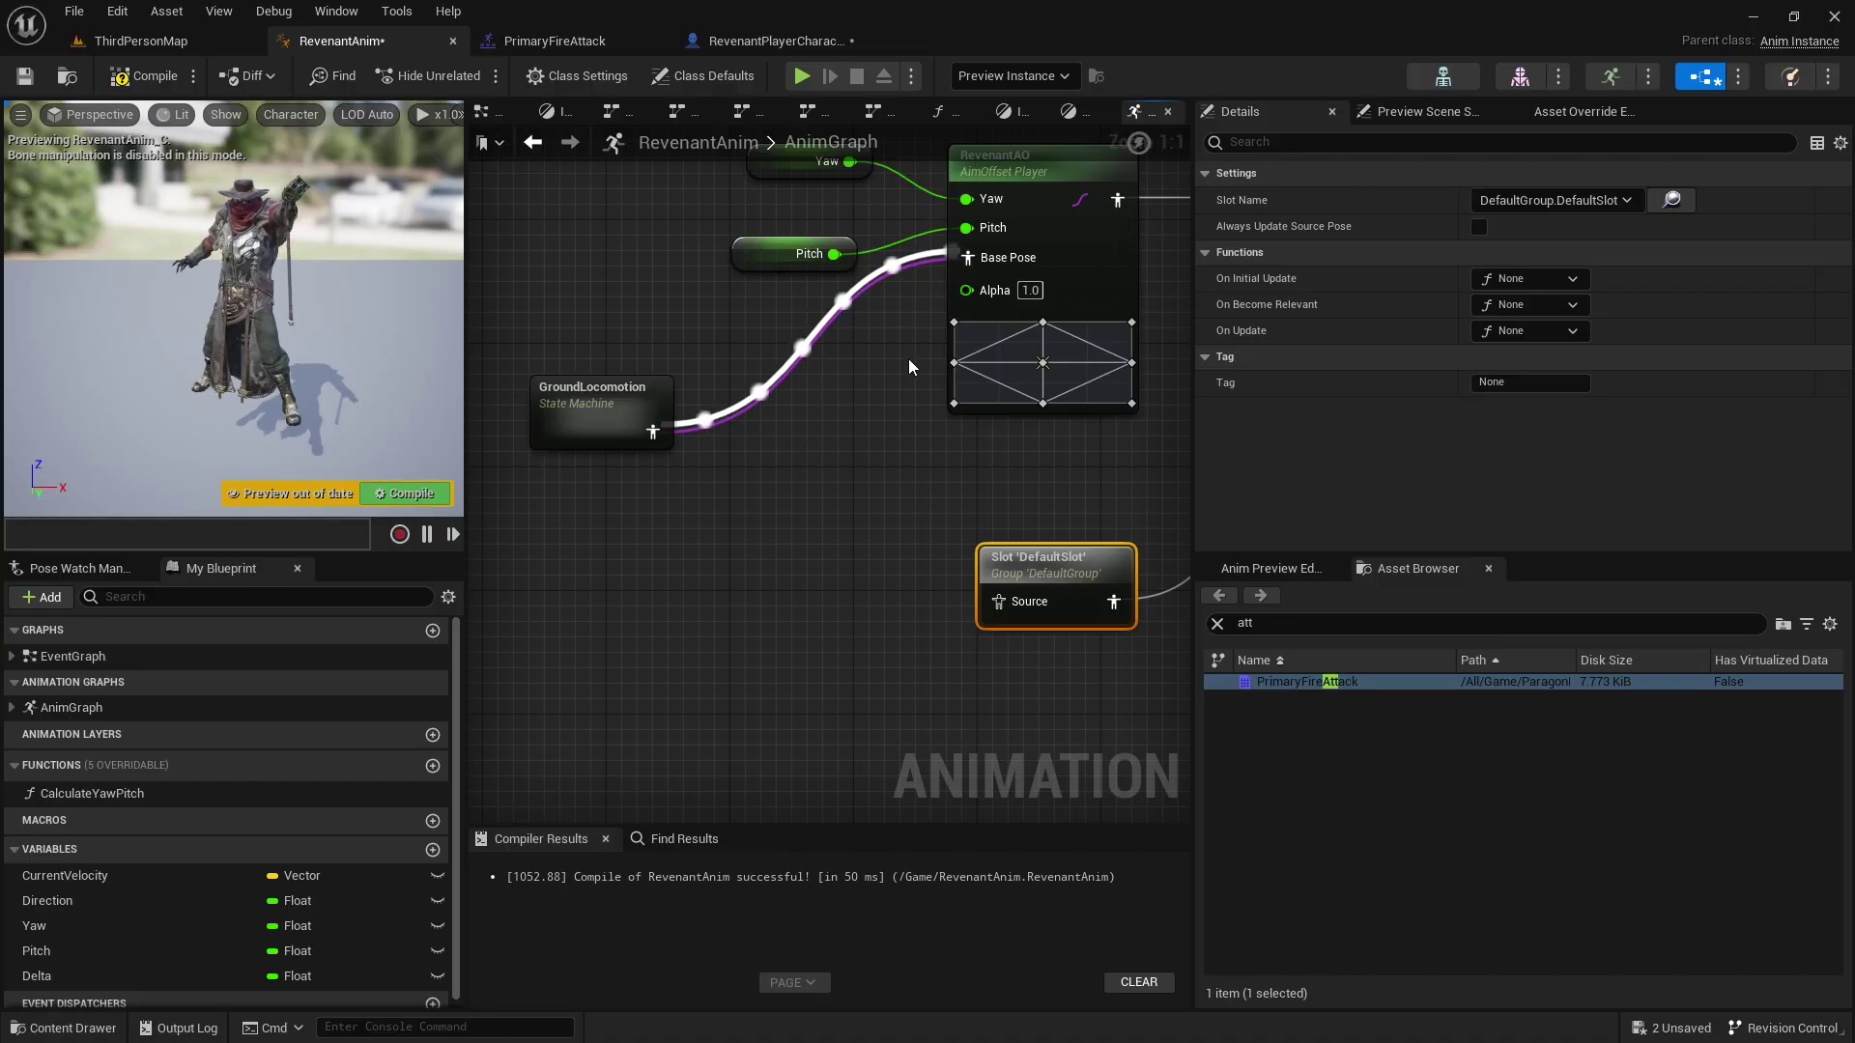
- Break the link between GroundLocomotion and RevenantAO, and move GroundLocomotion well above the other nodes
{"action": "right_click_drag", "start_coordinate": [709, 425], "coordinate": [779, 565]}
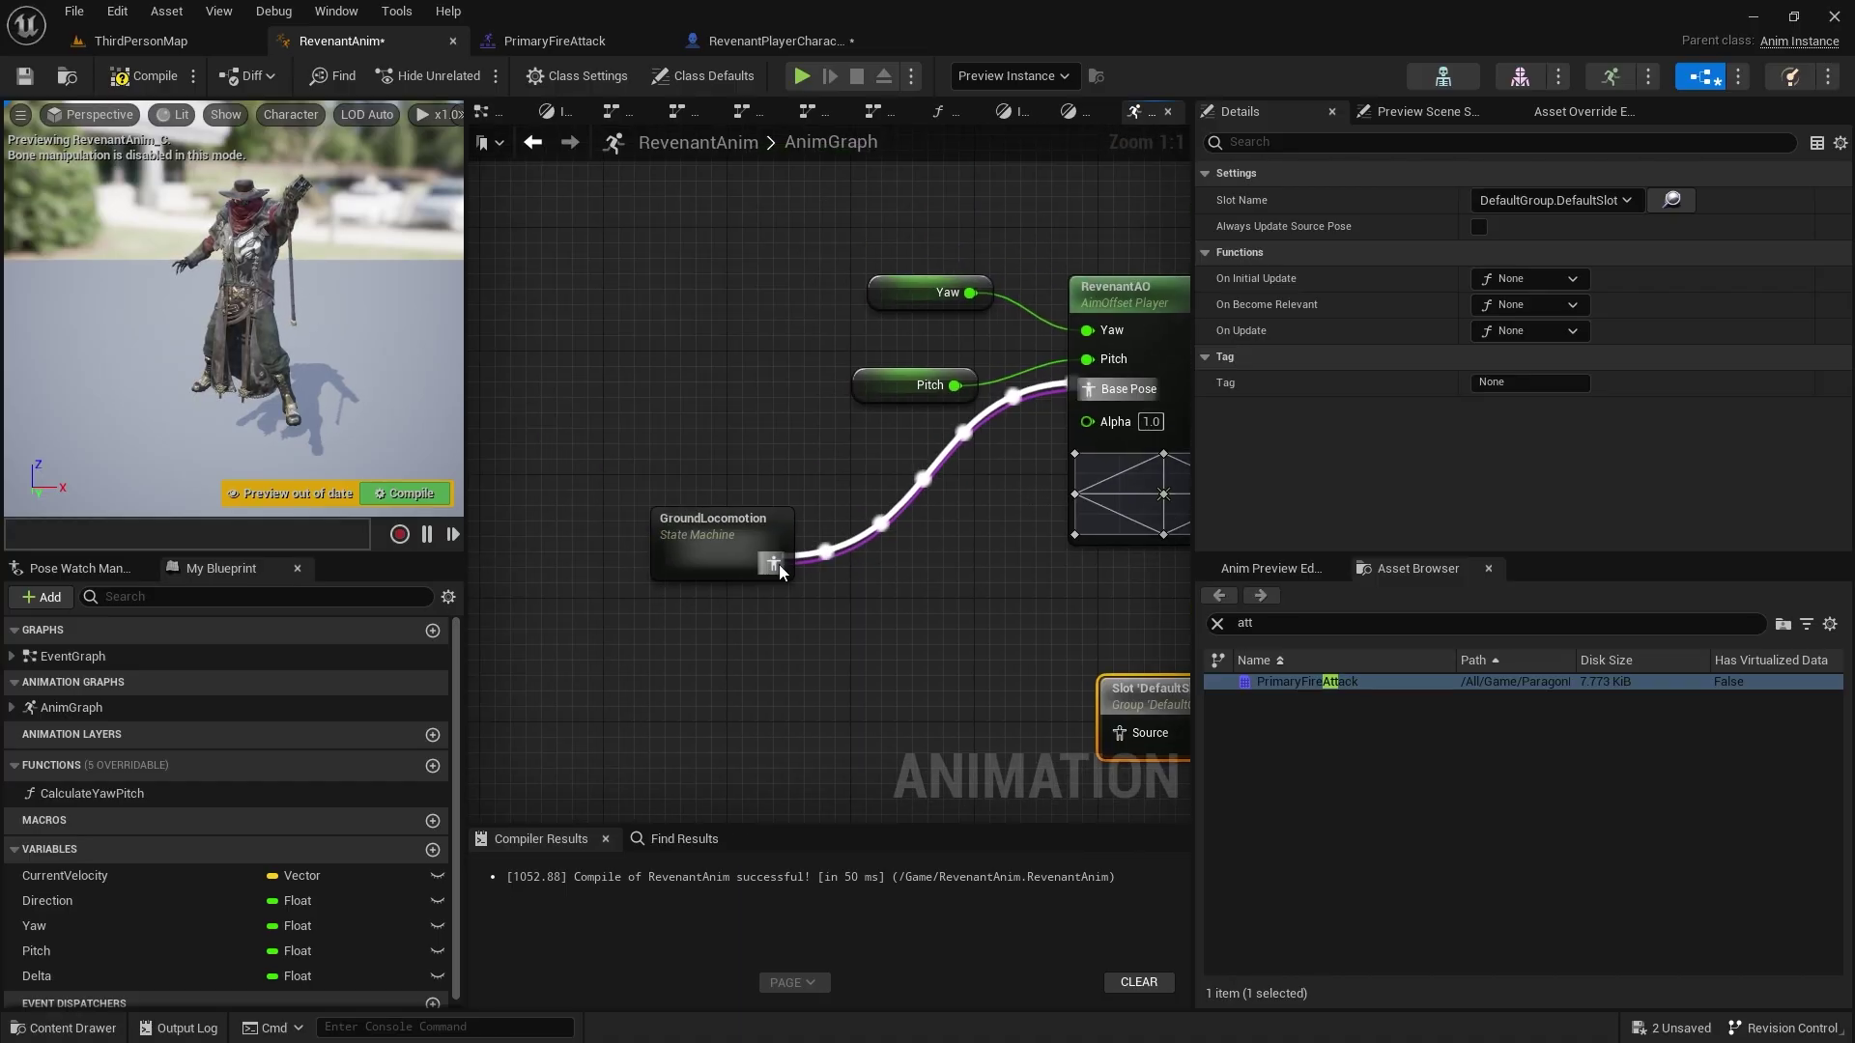
{"action": "left_click", "coordinate": [781, 568], "text": "alt"}
{"action": "left_click_drag", "start_coordinate": [745, 559], "coordinate": [819, 208]}
{"action": "right_click_drag", "start_coordinate": [802, 280], "coordinate": [779, 640]}
{"action": "left_click_drag", "start_coordinate": [742, 541], "coordinate": [729, 304]}
- Save GroundLocomotion's output as a new cached pose named LocomotionCache, and align the cache node beside the state machine
{"action": "left_click_drag", "start_coordinate": [819, 428], "coordinate": [901, 216]}
{"action": "type", "text": "cac"}
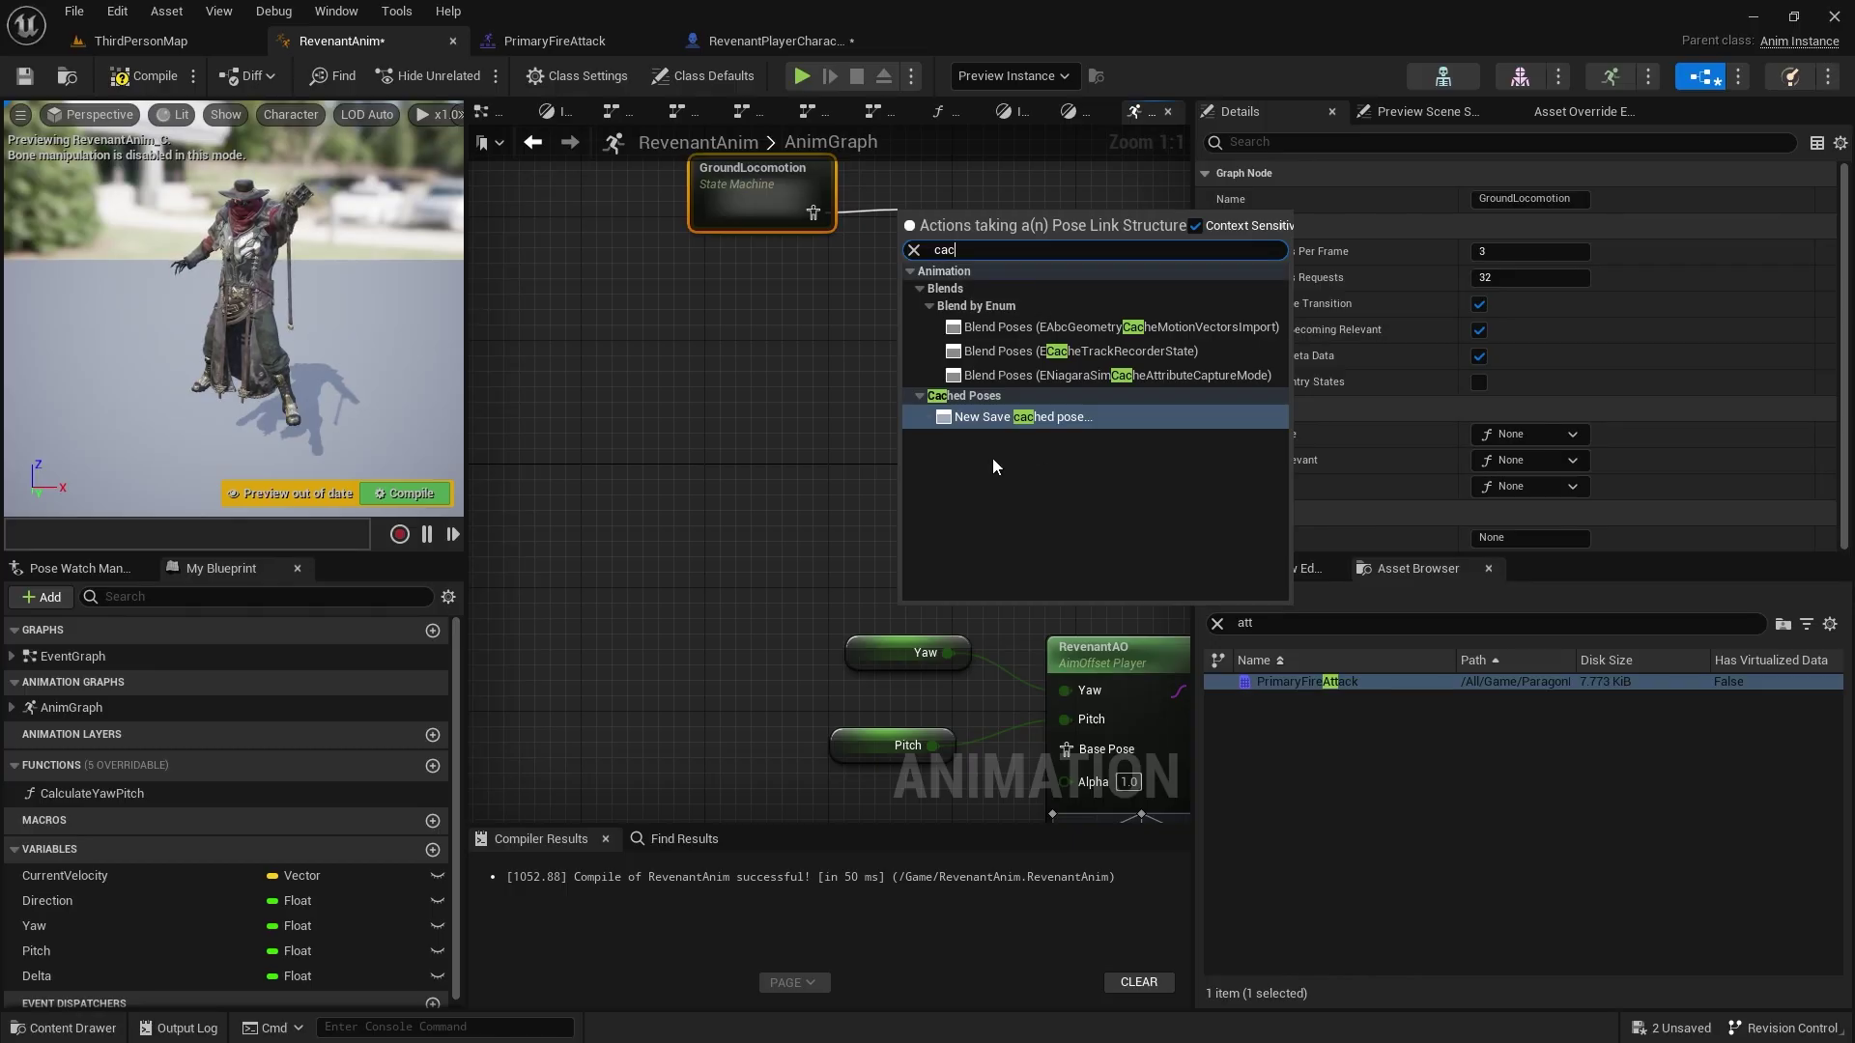
{"action": "left_click", "coordinate": [1076, 420]}
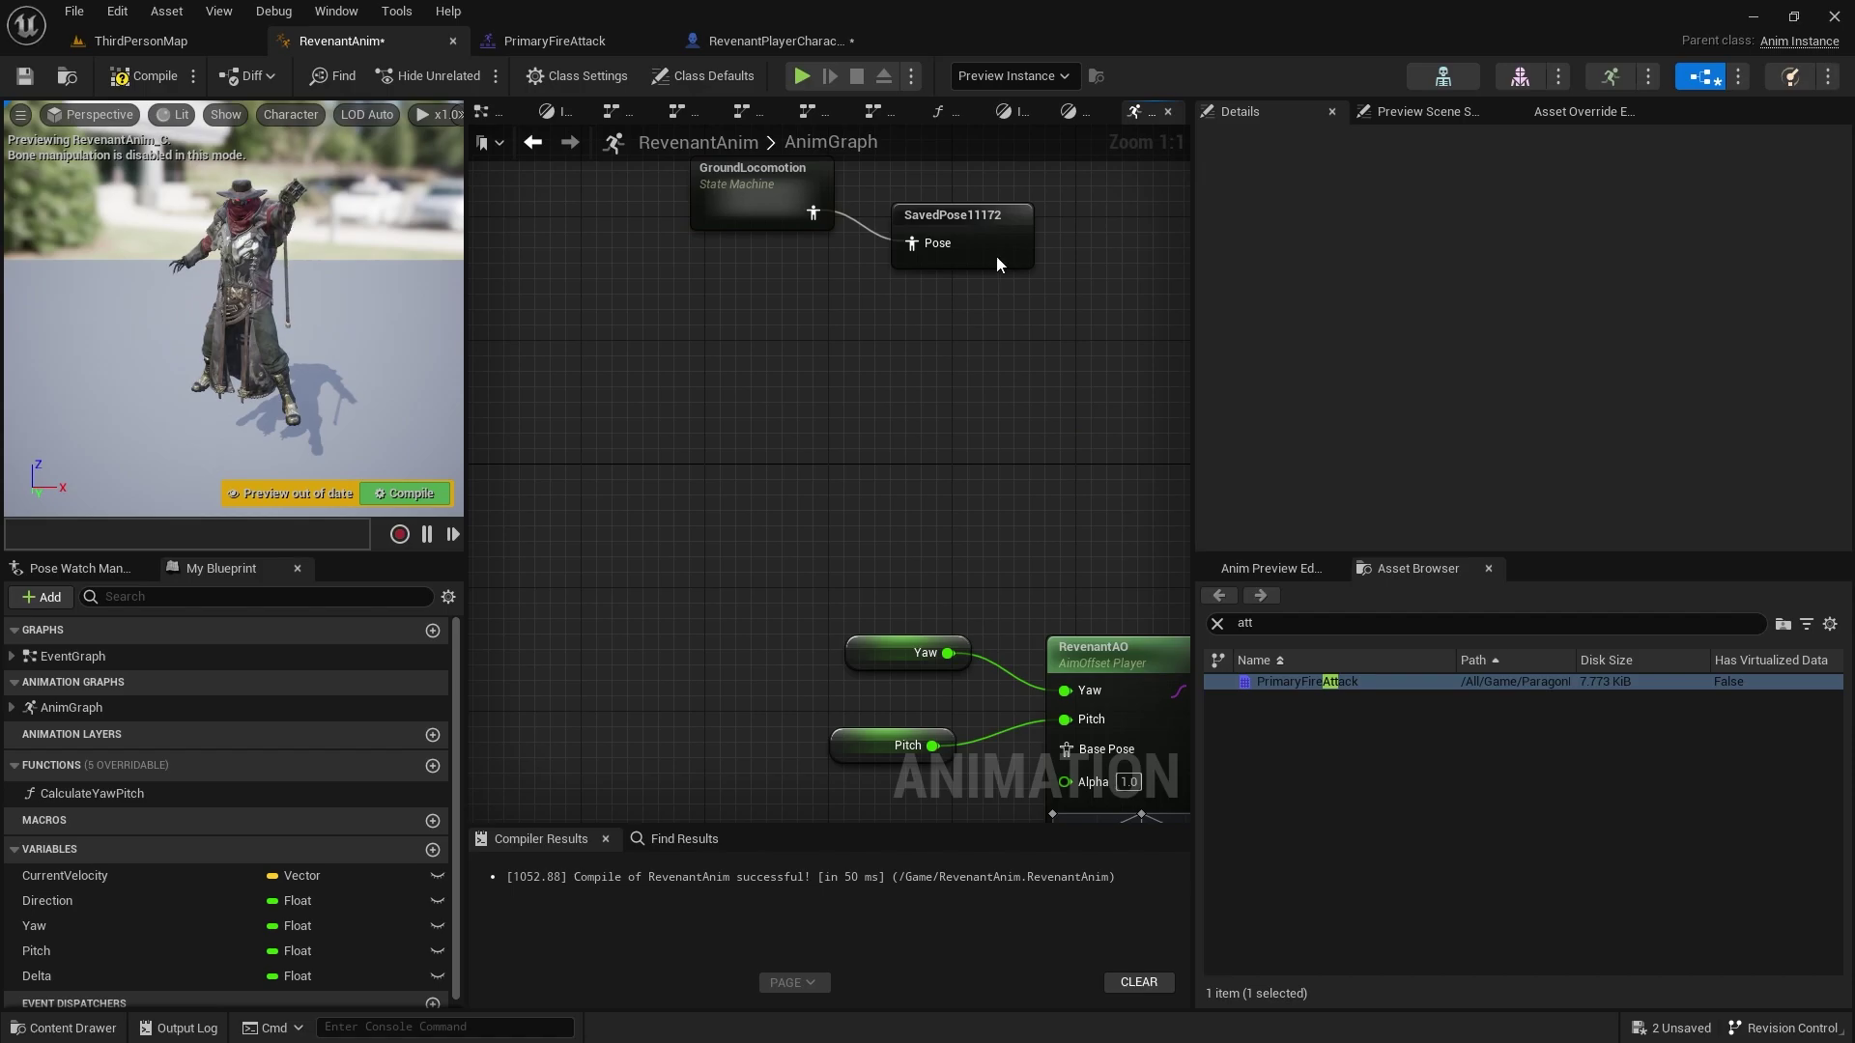
{"action": "type", "text": "Loc"}
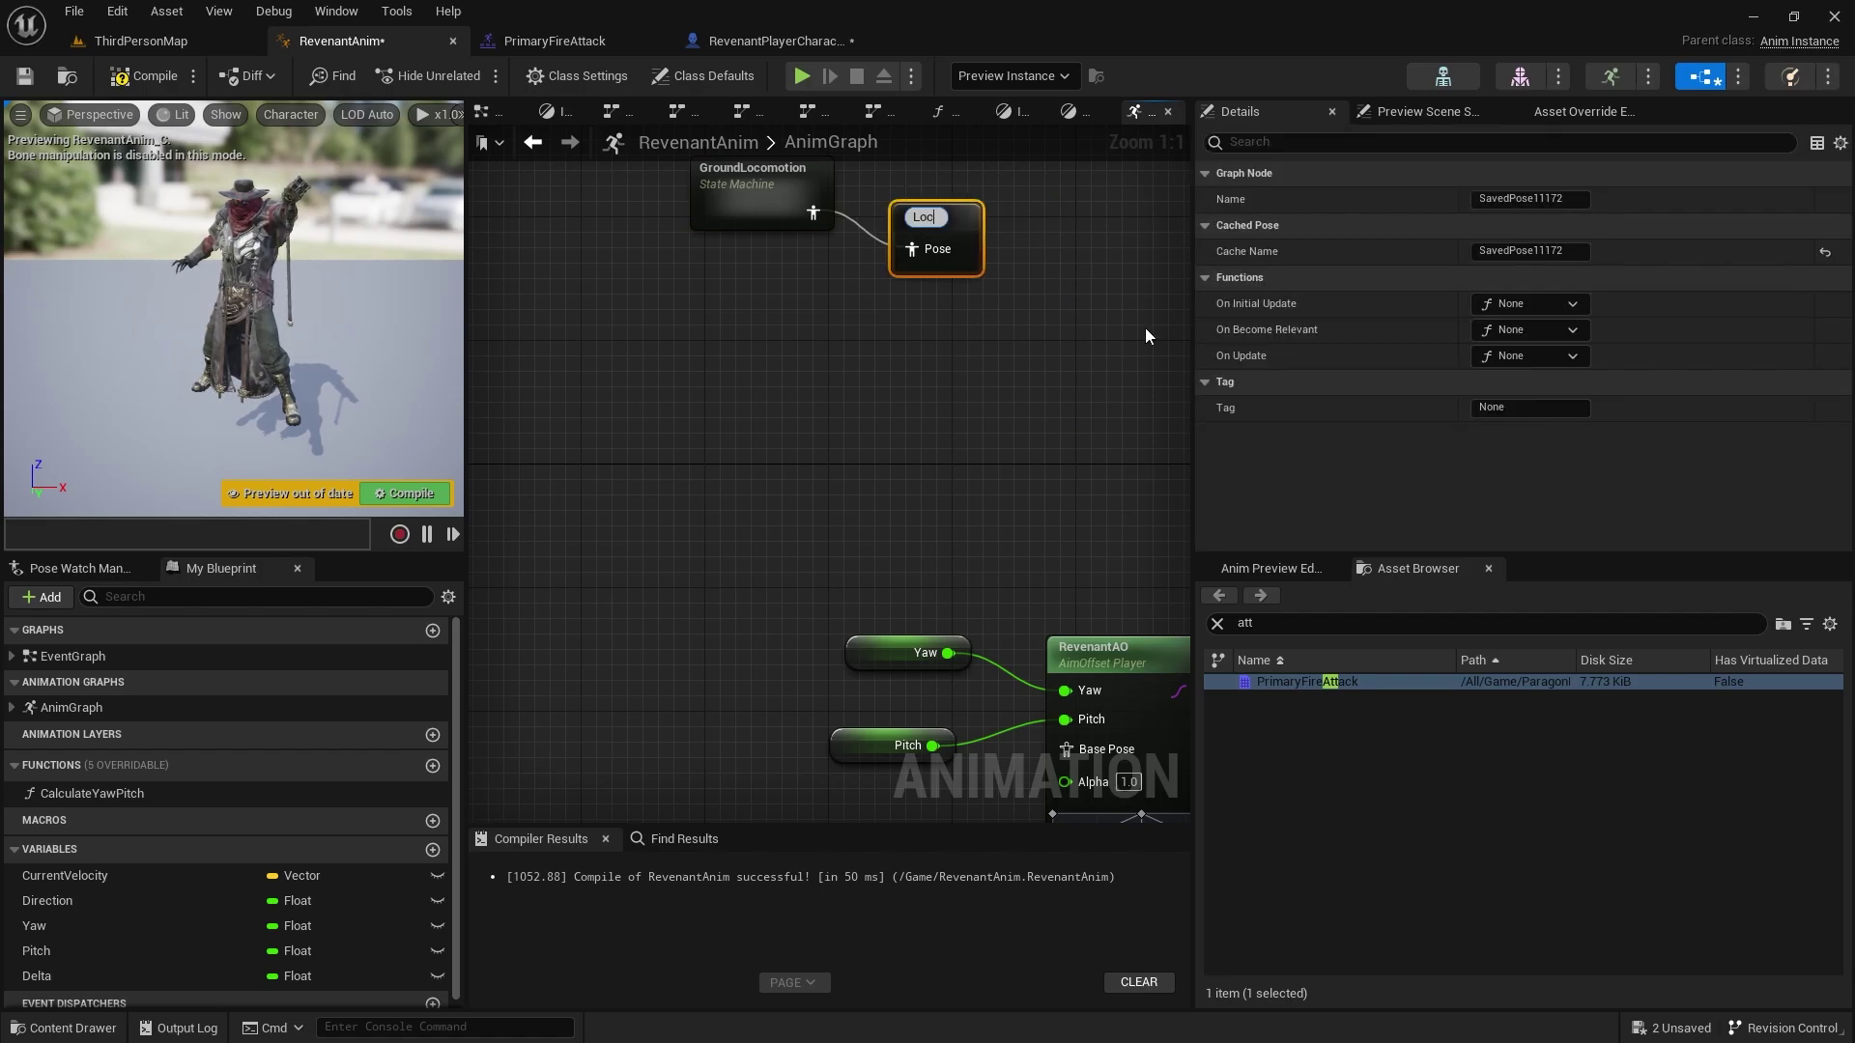
{"action": "type", "text": "omotionCache"}
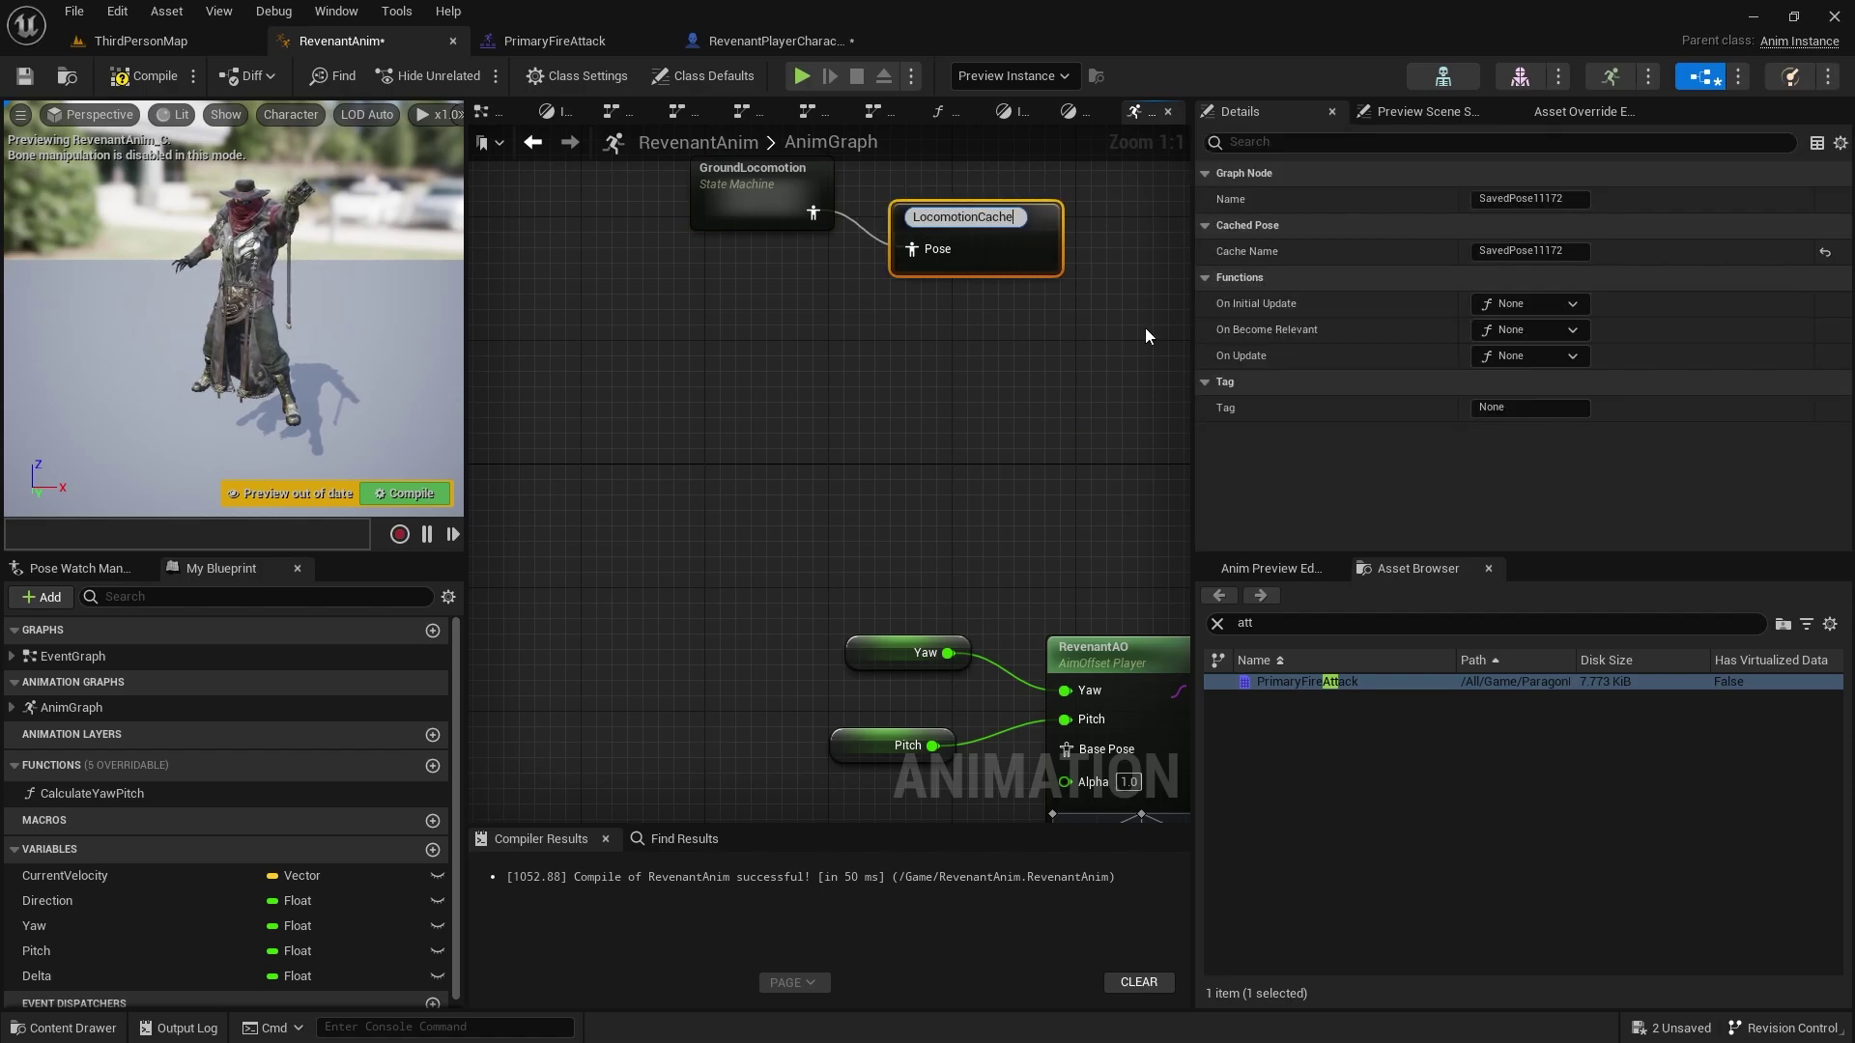
{"action": "key", "text": "Return"}
{"action": "left_click_drag", "start_coordinate": [1035, 238], "coordinate": [1086, 231]}
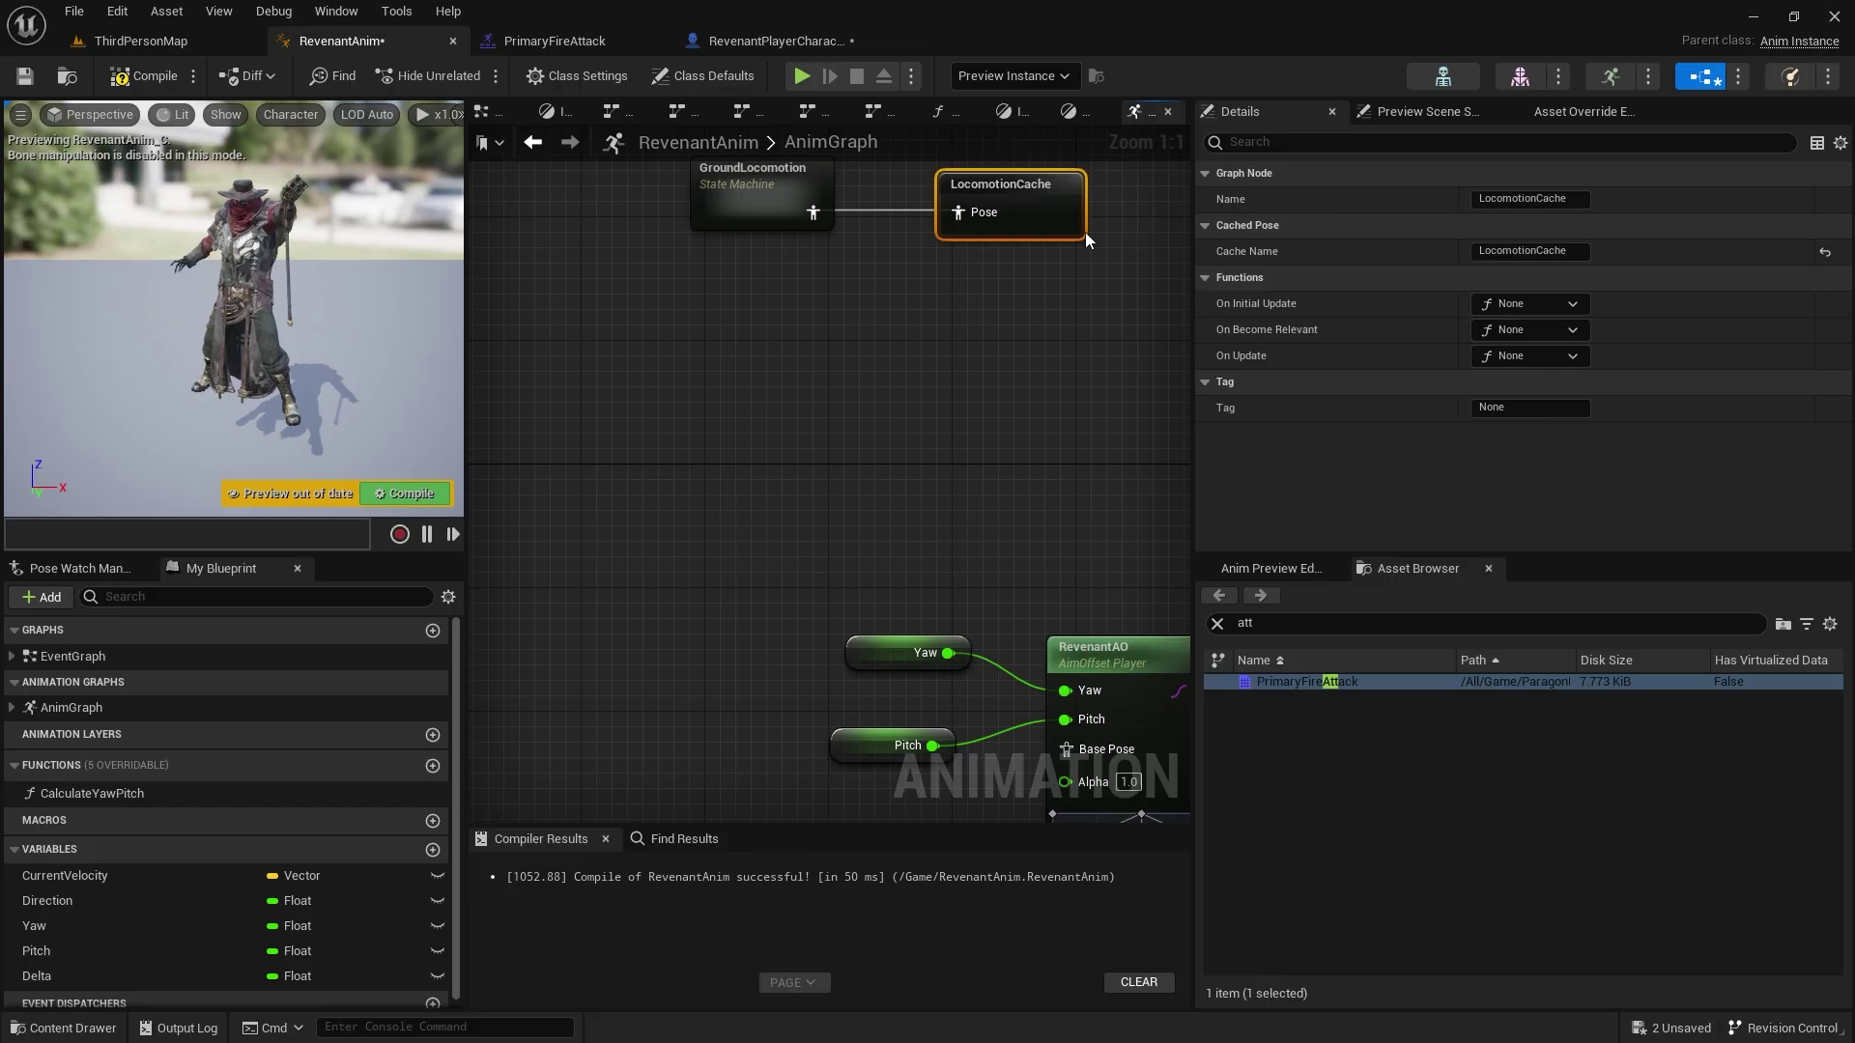
- Add a Use cached pose 'LocomotionCache' node and place it before the Pitch and RevenantAO nodes
{"action": "right_click_drag", "start_coordinate": [825, 800], "coordinate": [762, 600]}
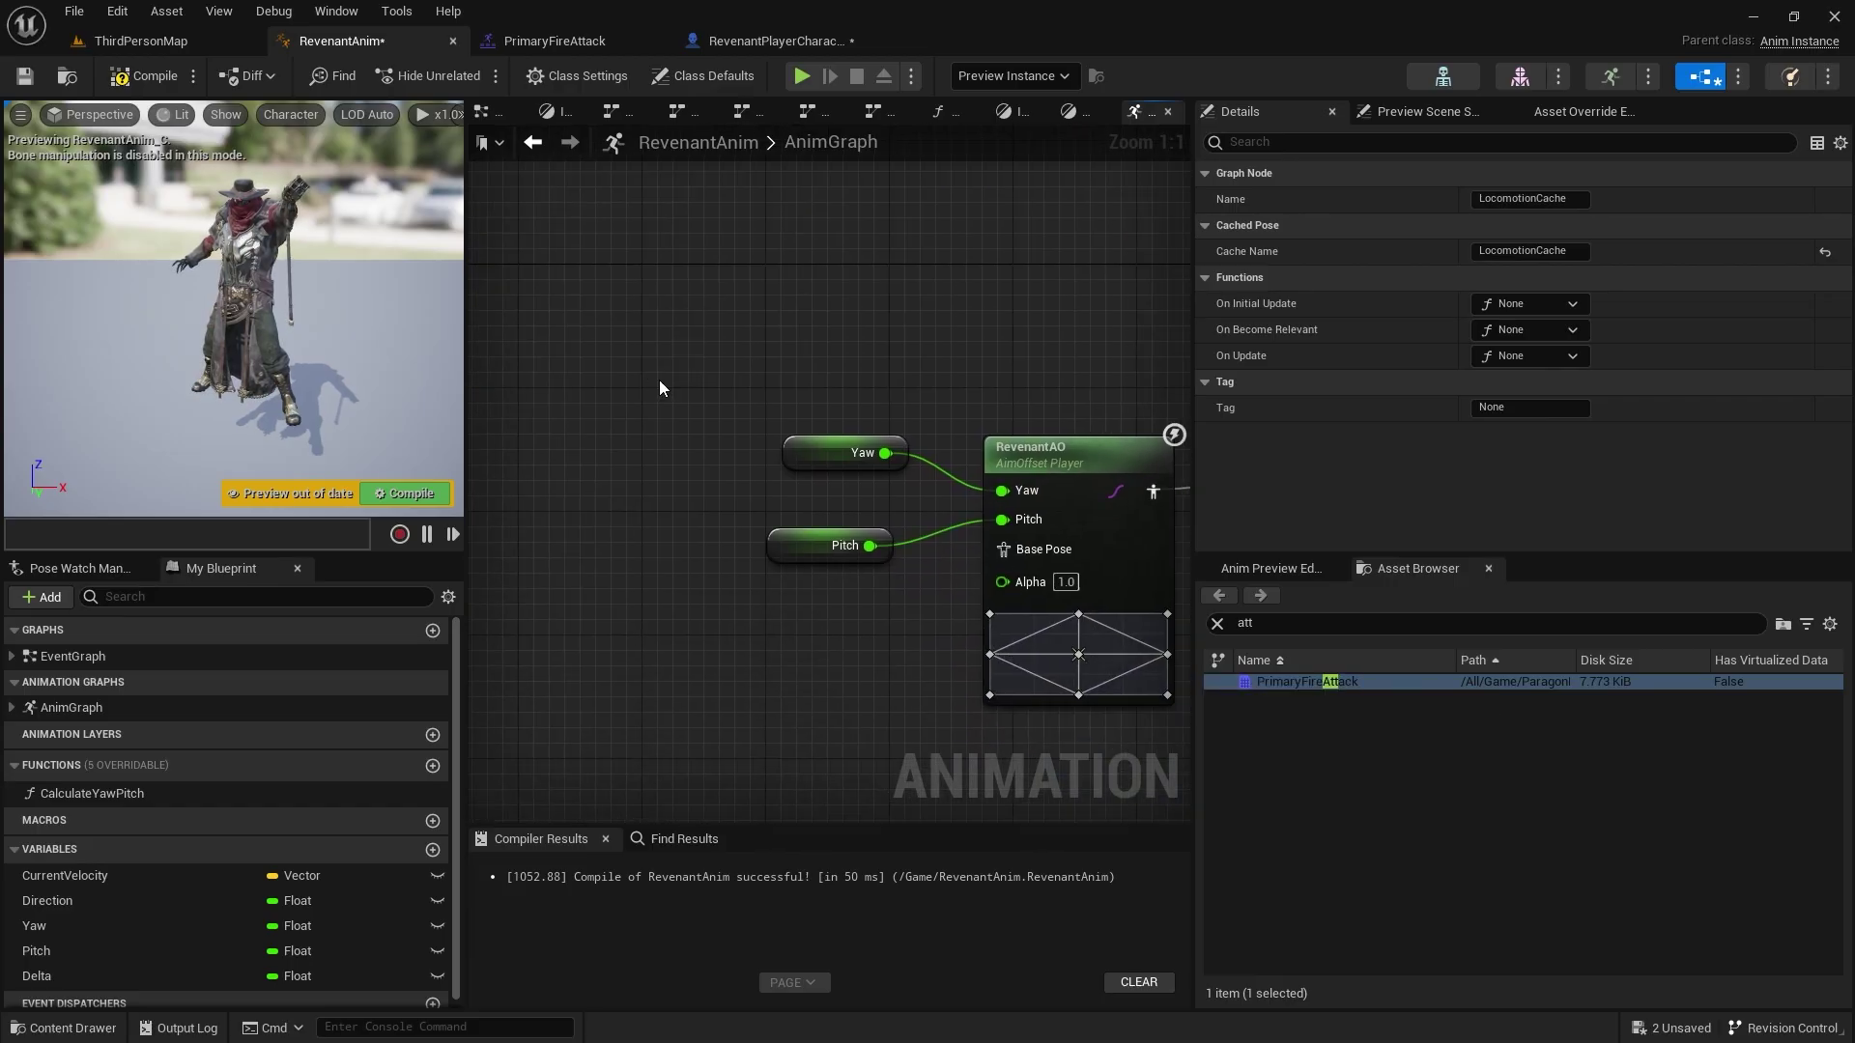
{"action": "right_click_drag", "start_coordinate": [653, 462], "coordinate": [910, 447]}
{"action": "right_click", "coordinate": [762, 447]}
{"action": "type", "text": "cache"}
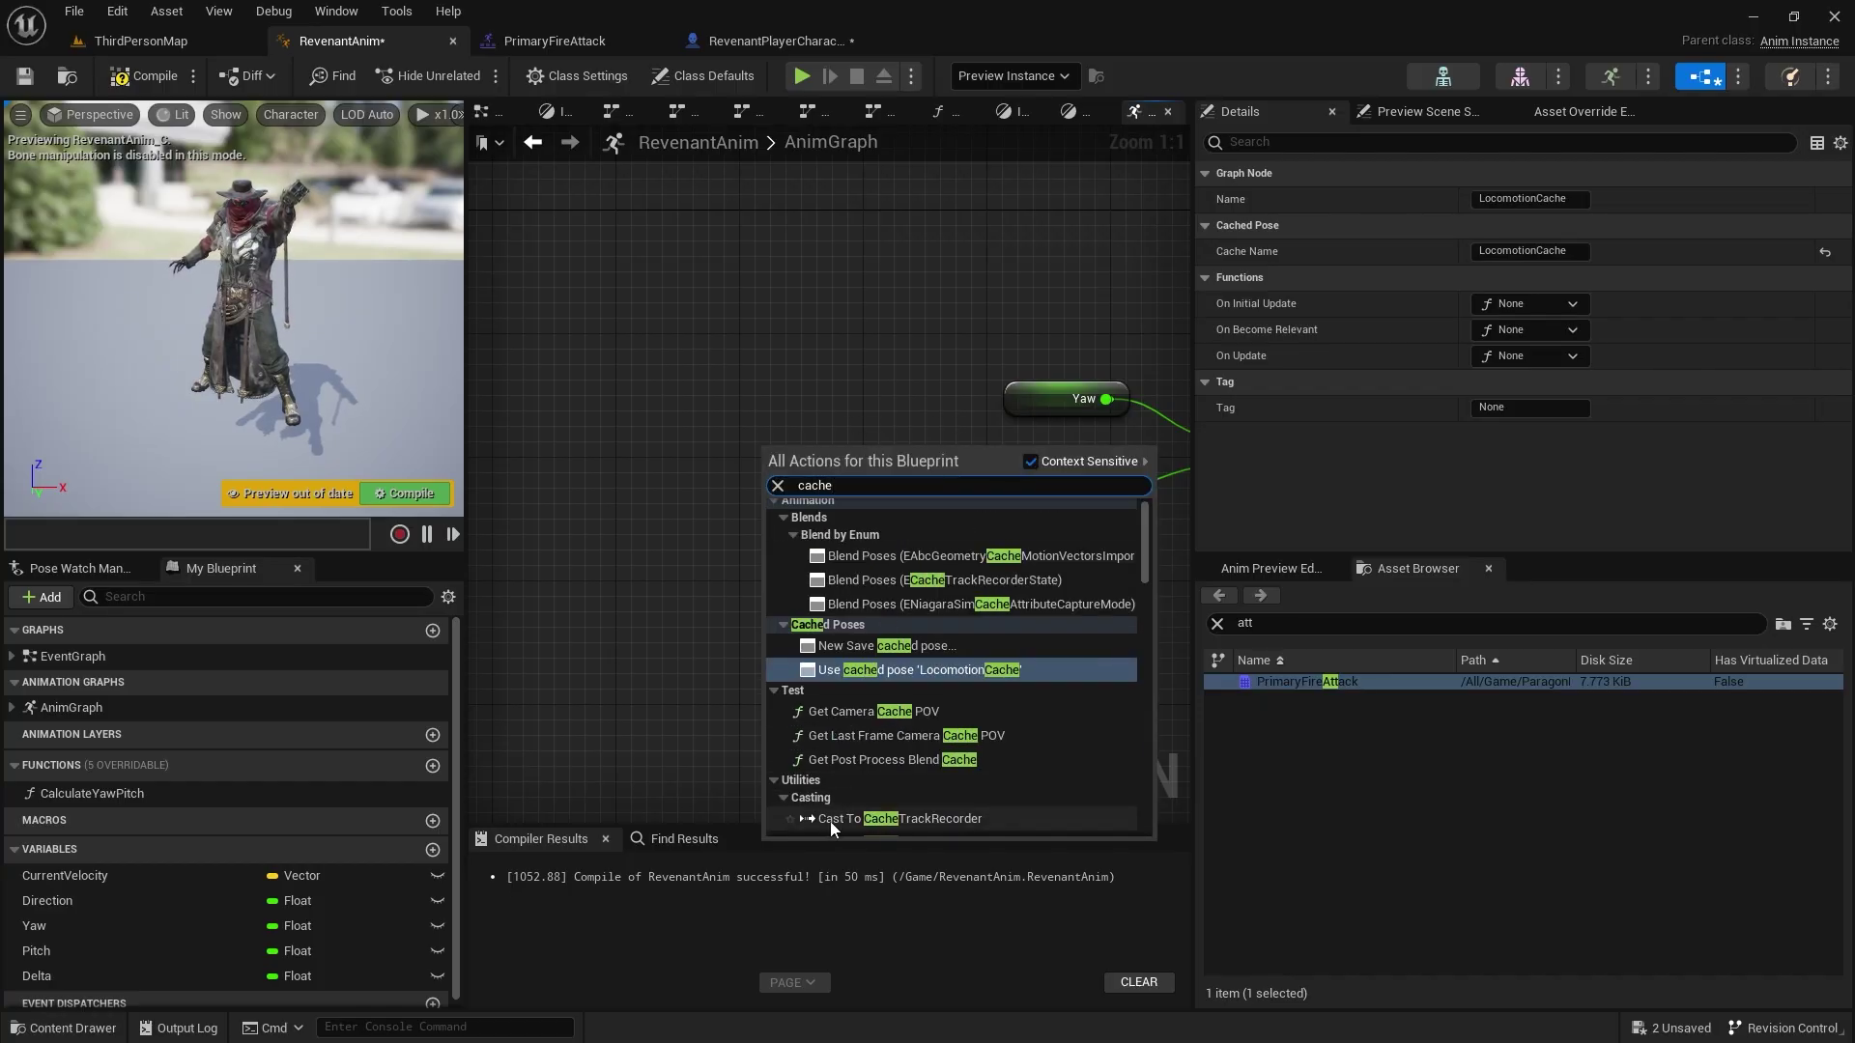
{"action": "left_click", "coordinate": [964, 674]}
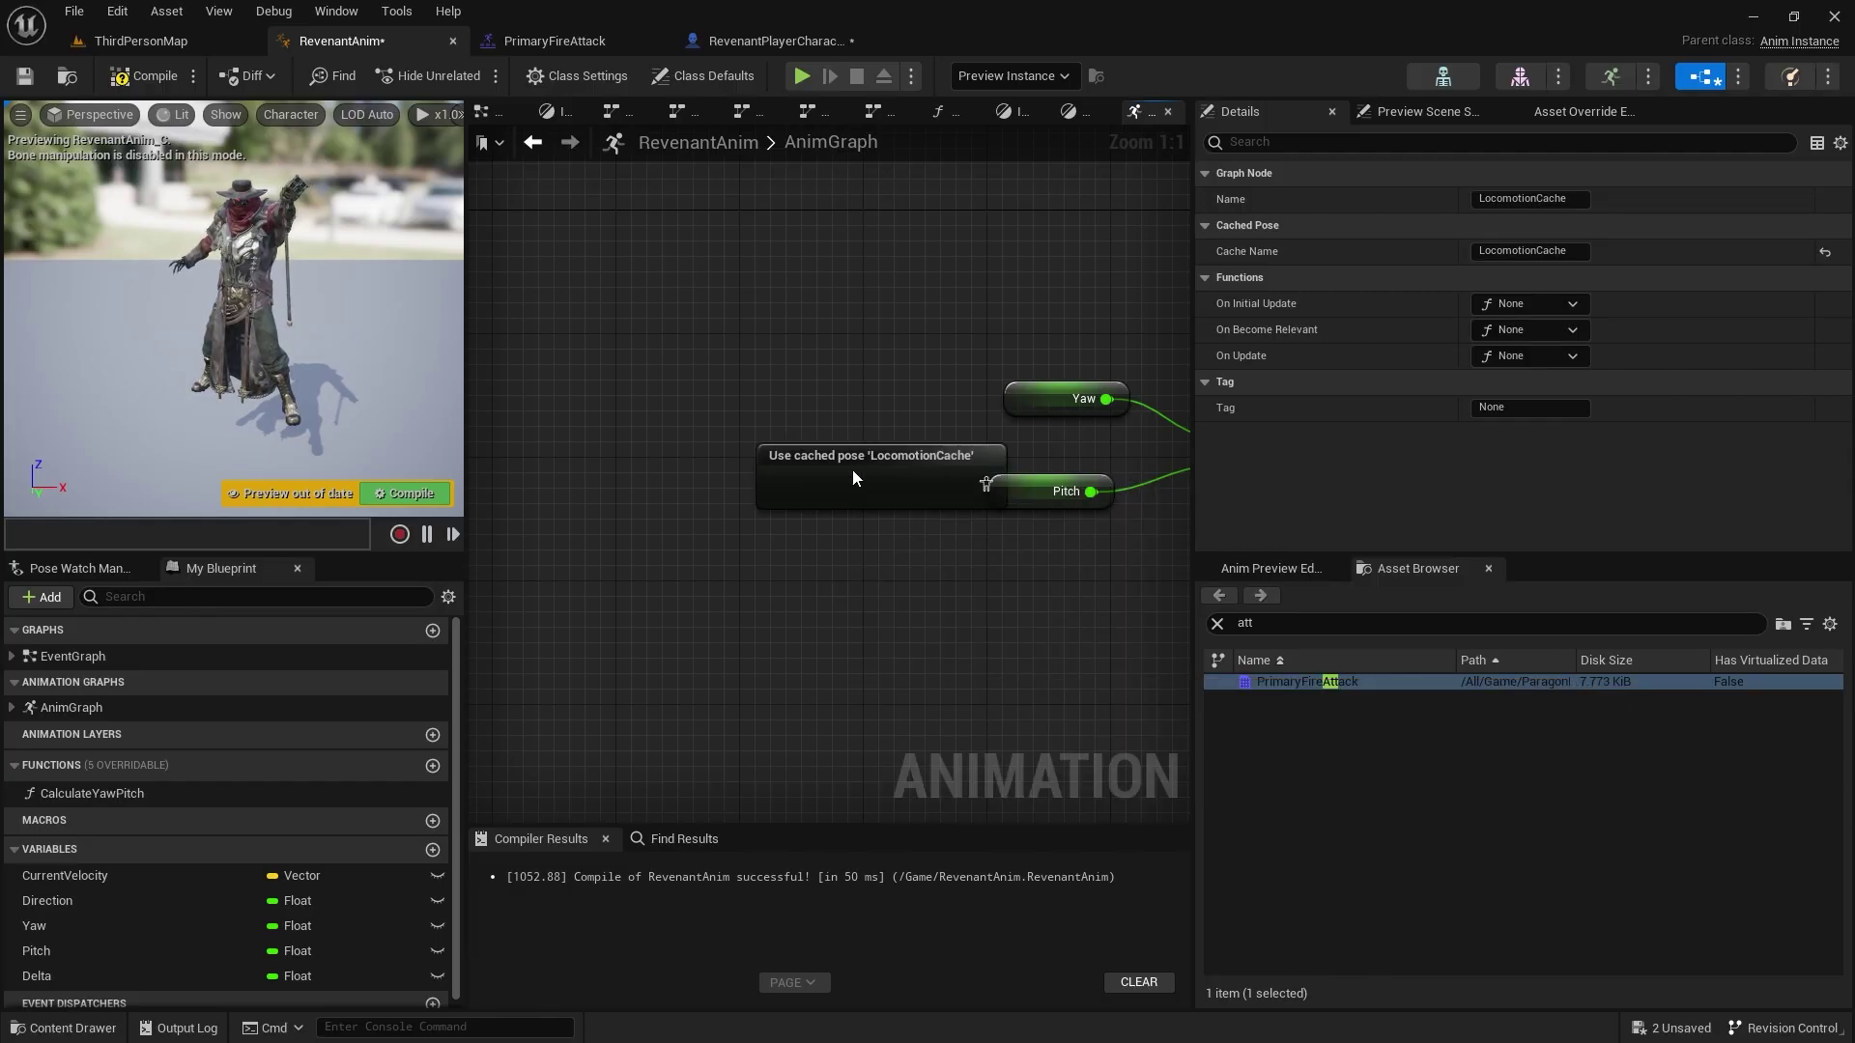
{"action": "left_click_drag", "start_coordinate": [858, 474], "coordinate": [688, 380]}
{"action": "right_click_drag", "start_coordinate": [962, 519], "coordinate": [701, 496]}
{"action": "right_click_drag", "start_coordinate": [599, 392], "coordinate": [829, 389]}
{"action": "left_click_drag", "start_coordinate": [708, 347], "coordinate": [796, 466]}
- Connect the cached pose 'LocomotionCache' node to RevenantAO's Base Pose
{"action": "right_click_drag", "start_coordinate": [902, 523], "coordinate": [739, 485]}
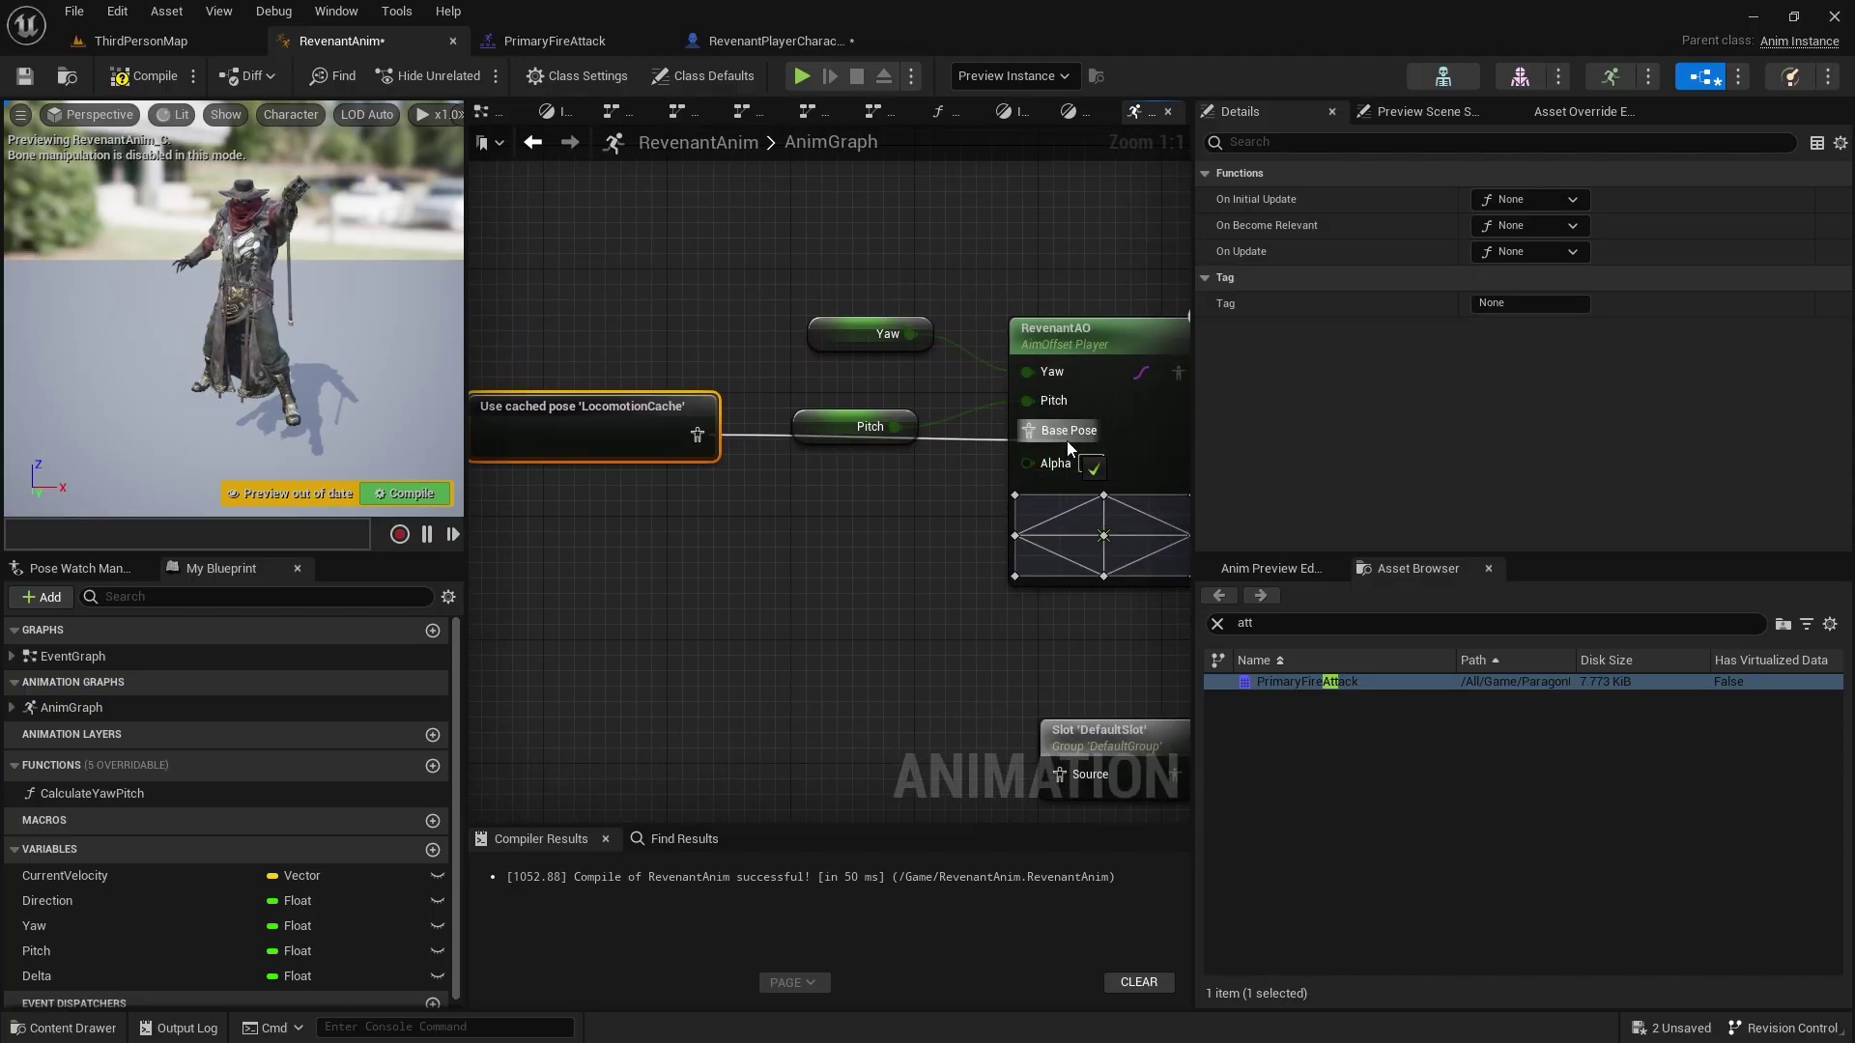
{"action": "left_click_drag", "start_coordinate": [697, 436], "coordinate": [960, 526]}
{"action": "right_click_drag", "start_coordinate": [684, 404], "coordinate": [722, 543]}
{"action": "left_click_drag", "start_coordinate": [627, 335], "coordinate": [958, 327]}
- Duplicate the Use cached pose 'LocomotionCache' node, place the copy level with DefaultSlot, and connect it to the slot's Source
{"action": "right_click_drag", "start_coordinate": [773, 357], "coordinate": [929, 346]}
{"action": "key", "text": "ctrl+c"}
{"action": "key", "text": "ctrl+v"}
{"action": "left_click_drag", "start_coordinate": [935, 559], "coordinate": [781, 654]}
{"action": "right_click_drag", "start_coordinate": [781, 654], "coordinate": [1187, 610]}
{"action": "left_click_drag", "start_coordinate": [794, 458], "coordinate": [944, 575]}
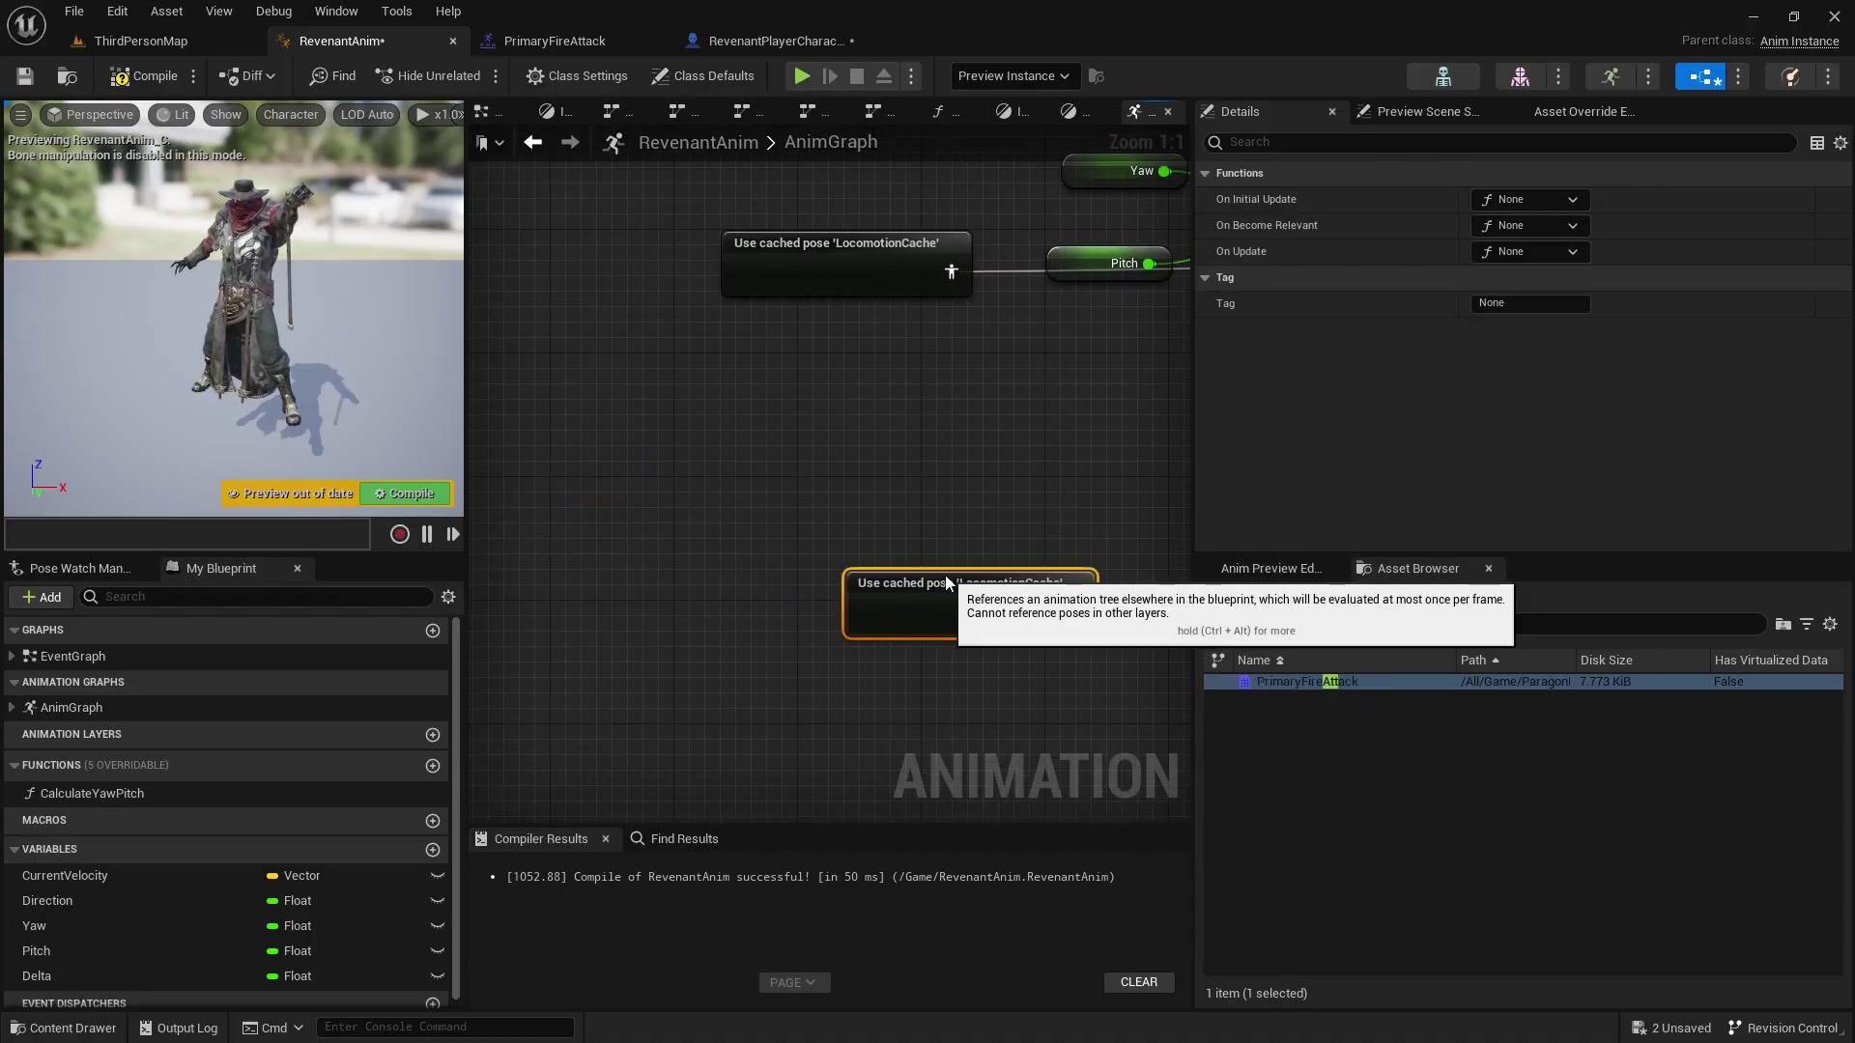
{"action": "right_click_drag", "start_coordinate": [1160, 656], "coordinate": [852, 599]}
{"action": "left_click", "coordinate": [1047, 649]}
{"action": "right_click_drag", "start_coordinate": [1047, 649], "coordinate": [772, 587]}
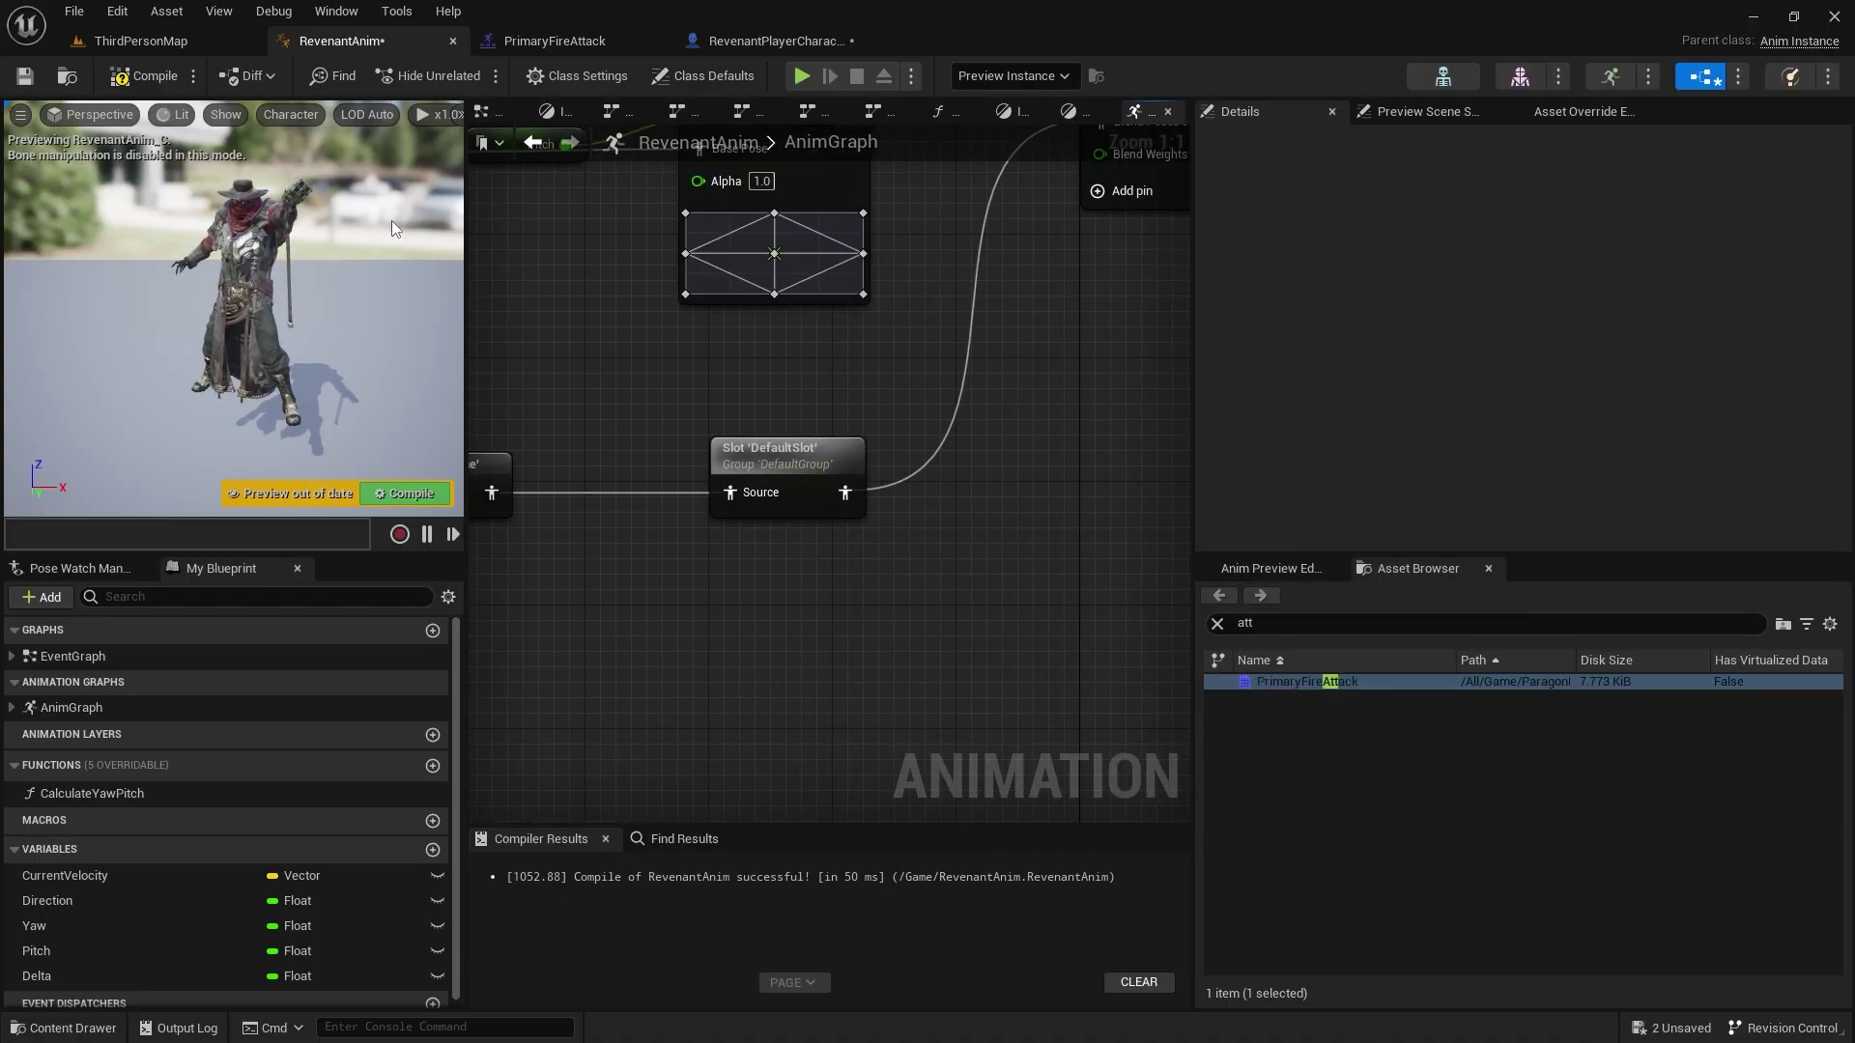
- Connect the Layered blend per bone's output to the Output Pose's Result, and compile RevenantAnim
{"action": "left_click", "coordinate": [145, 77]}
{"action": "right_click_drag", "start_coordinate": [984, 402], "coordinate": [945, 589]}
{"action": "right_click_drag", "start_coordinate": [1091, 531], "coordinate": [521, 551]}
{"action": "right_click_drag", "start_coordinate": [703, 423], "coordinate": [678, 480]}
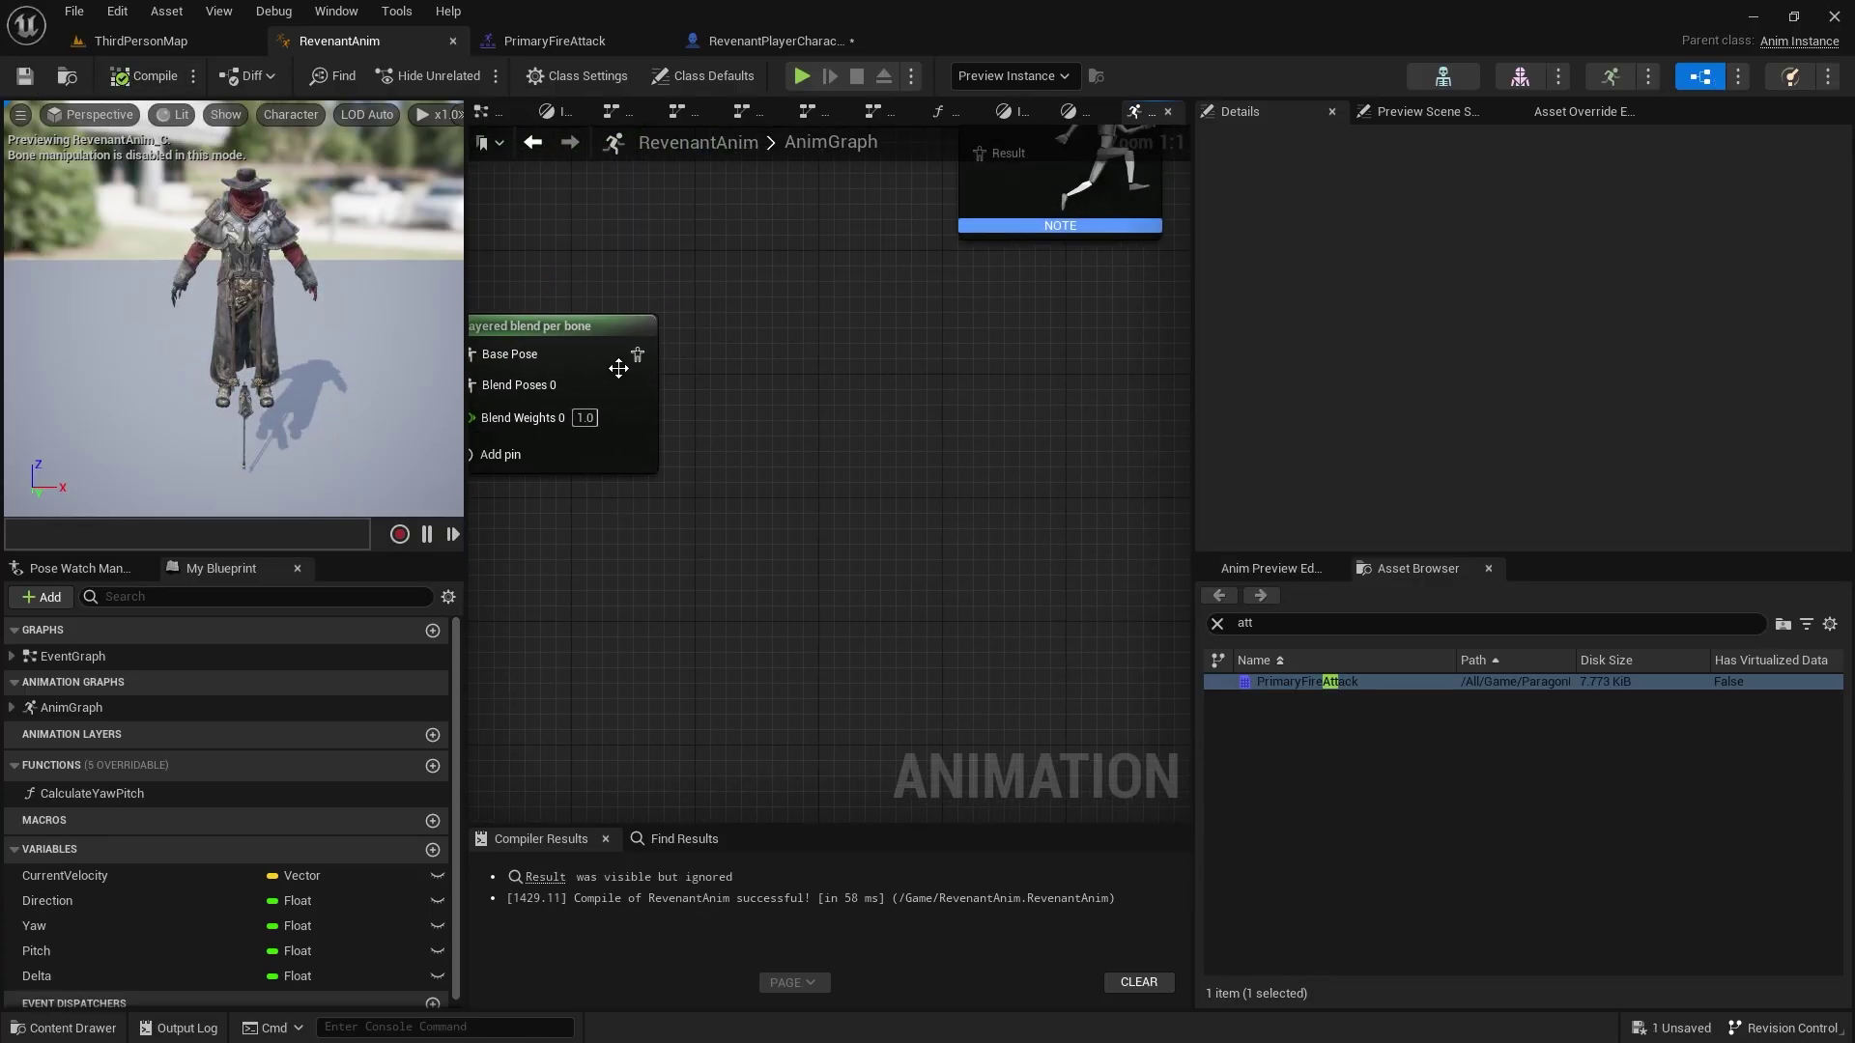
{"action": "right_click_drag", "start_coordinate": [929, 178], "coordinate": [1040, 432]}
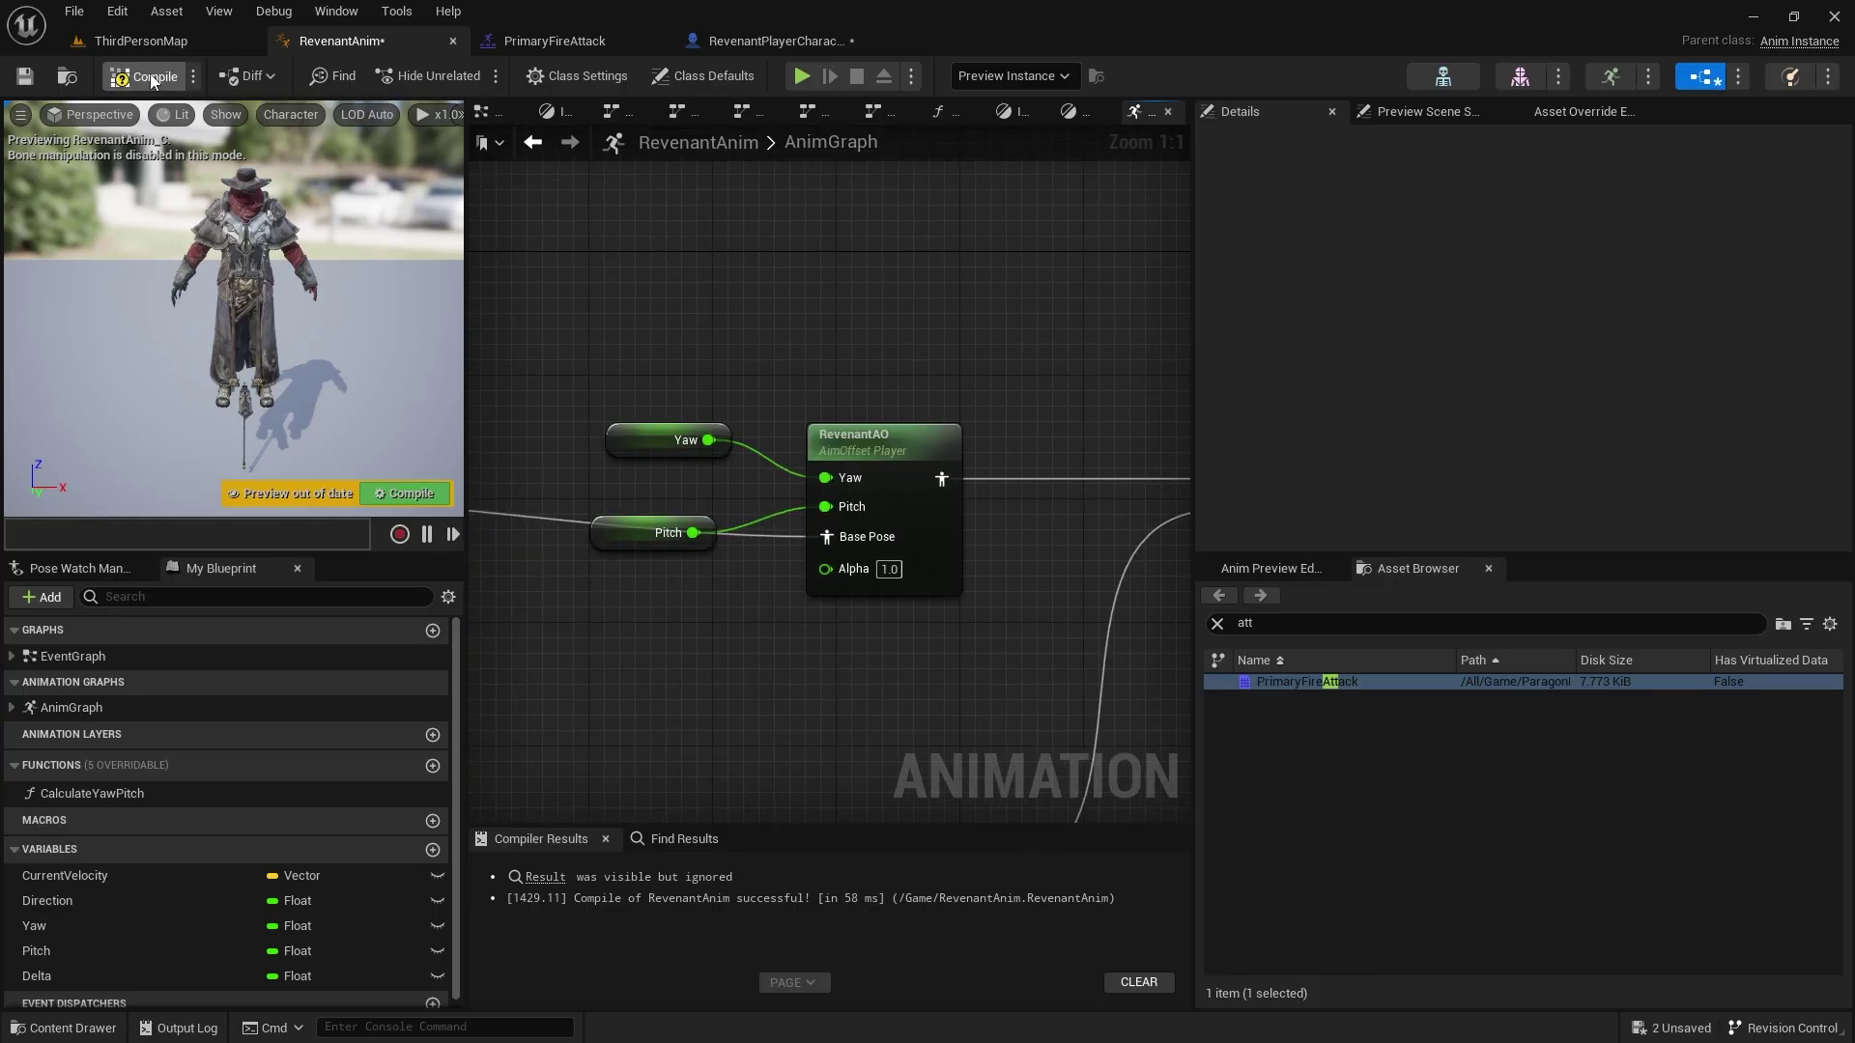
{"action": "left_click", "coordinate": [151, 81]}
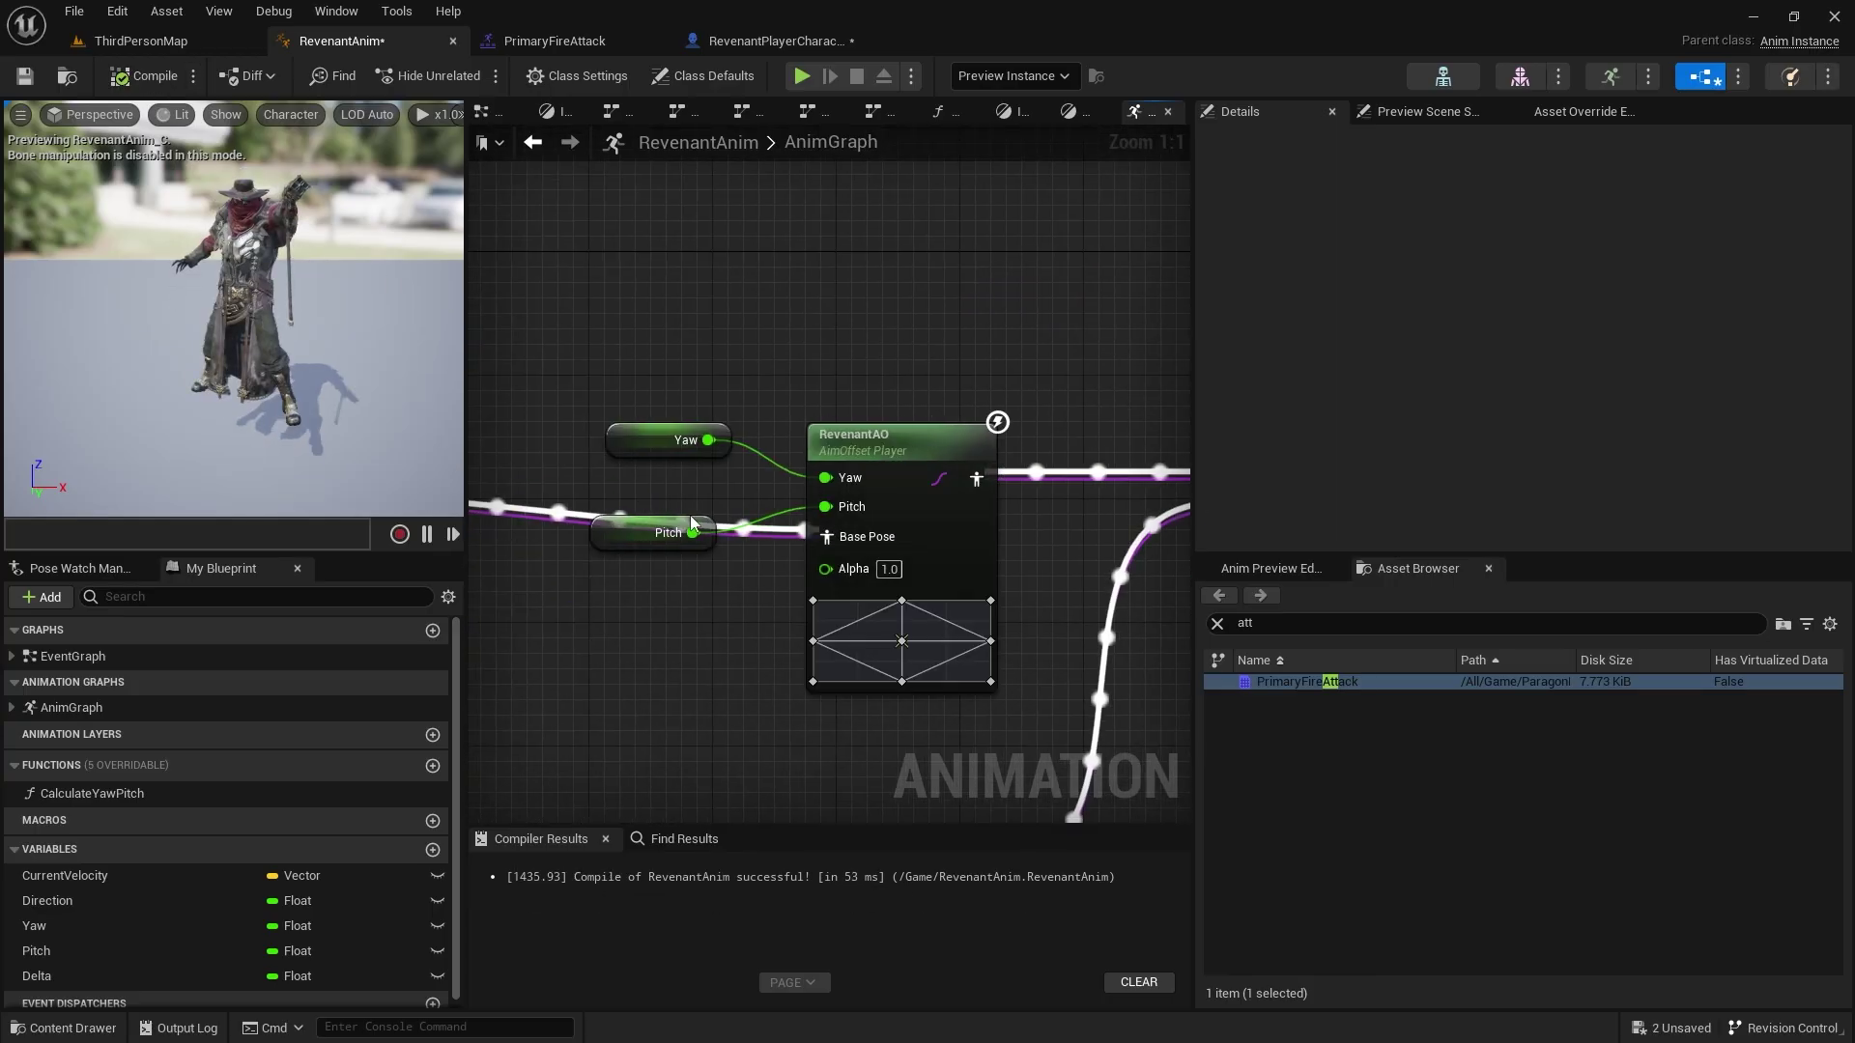
{"action": "right_click_drag", "start_coordinate": [714, 573], "coordinate": [774, 442]}
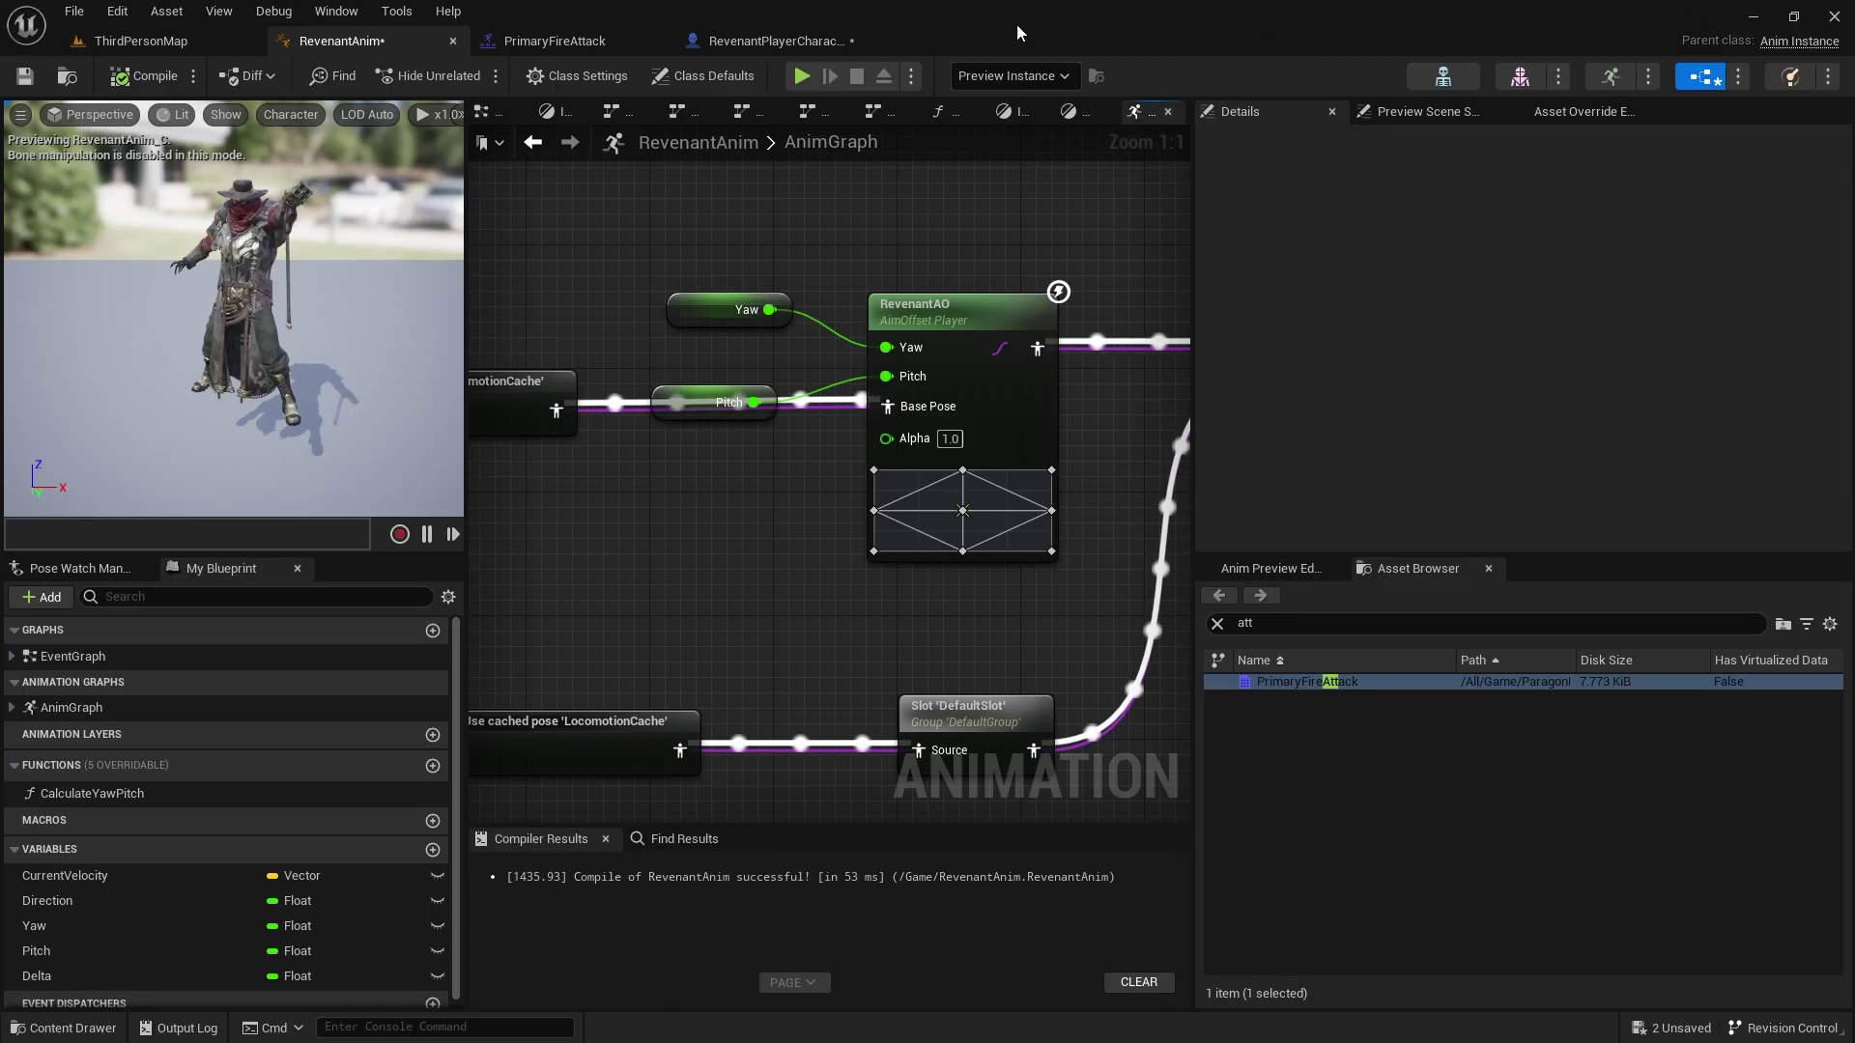
- Play-test ThirdPersonMap, running the Revenant around and aiming up and down while firing repeatedly, and stop the session
{"action": "left_click", "coordinate": [141, 41]}
{"action": "left_click", "coordinate": [429, 75]}
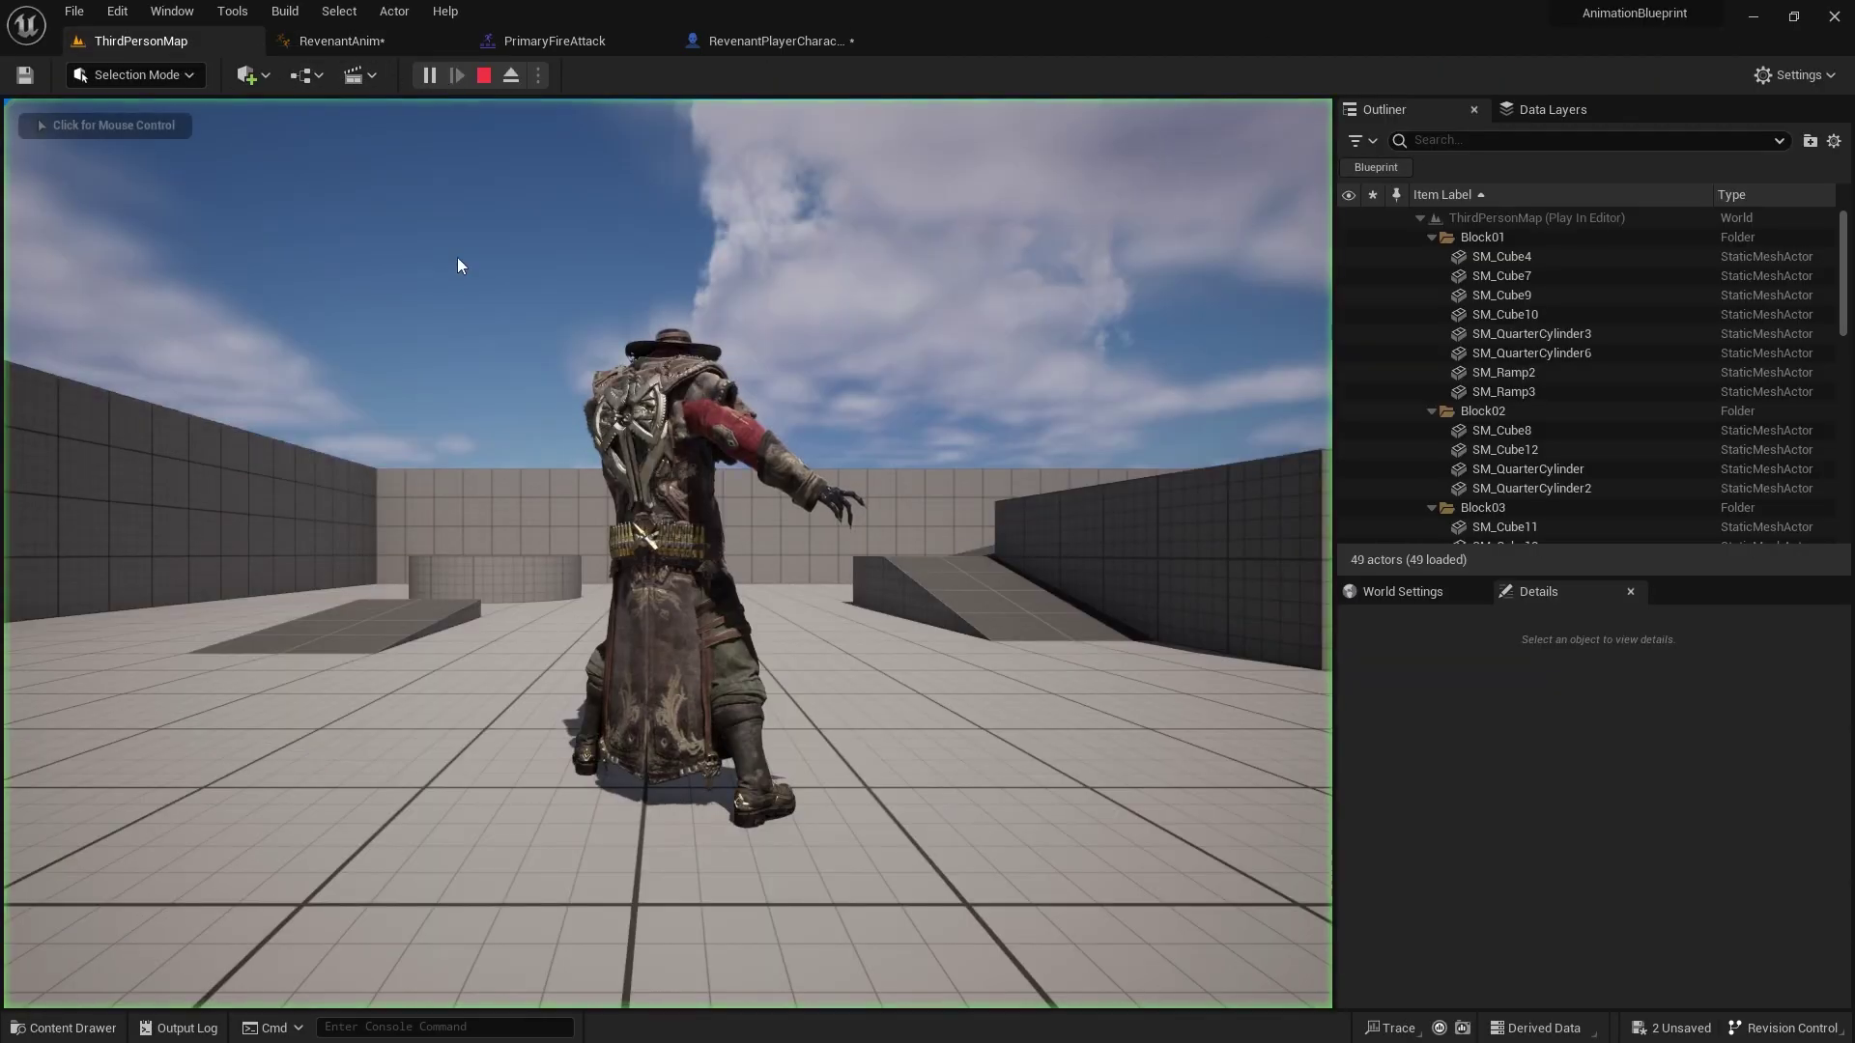
{"action": "key", "text": "w"}
{"action": "left_click", "coordinate": [668, 553]}
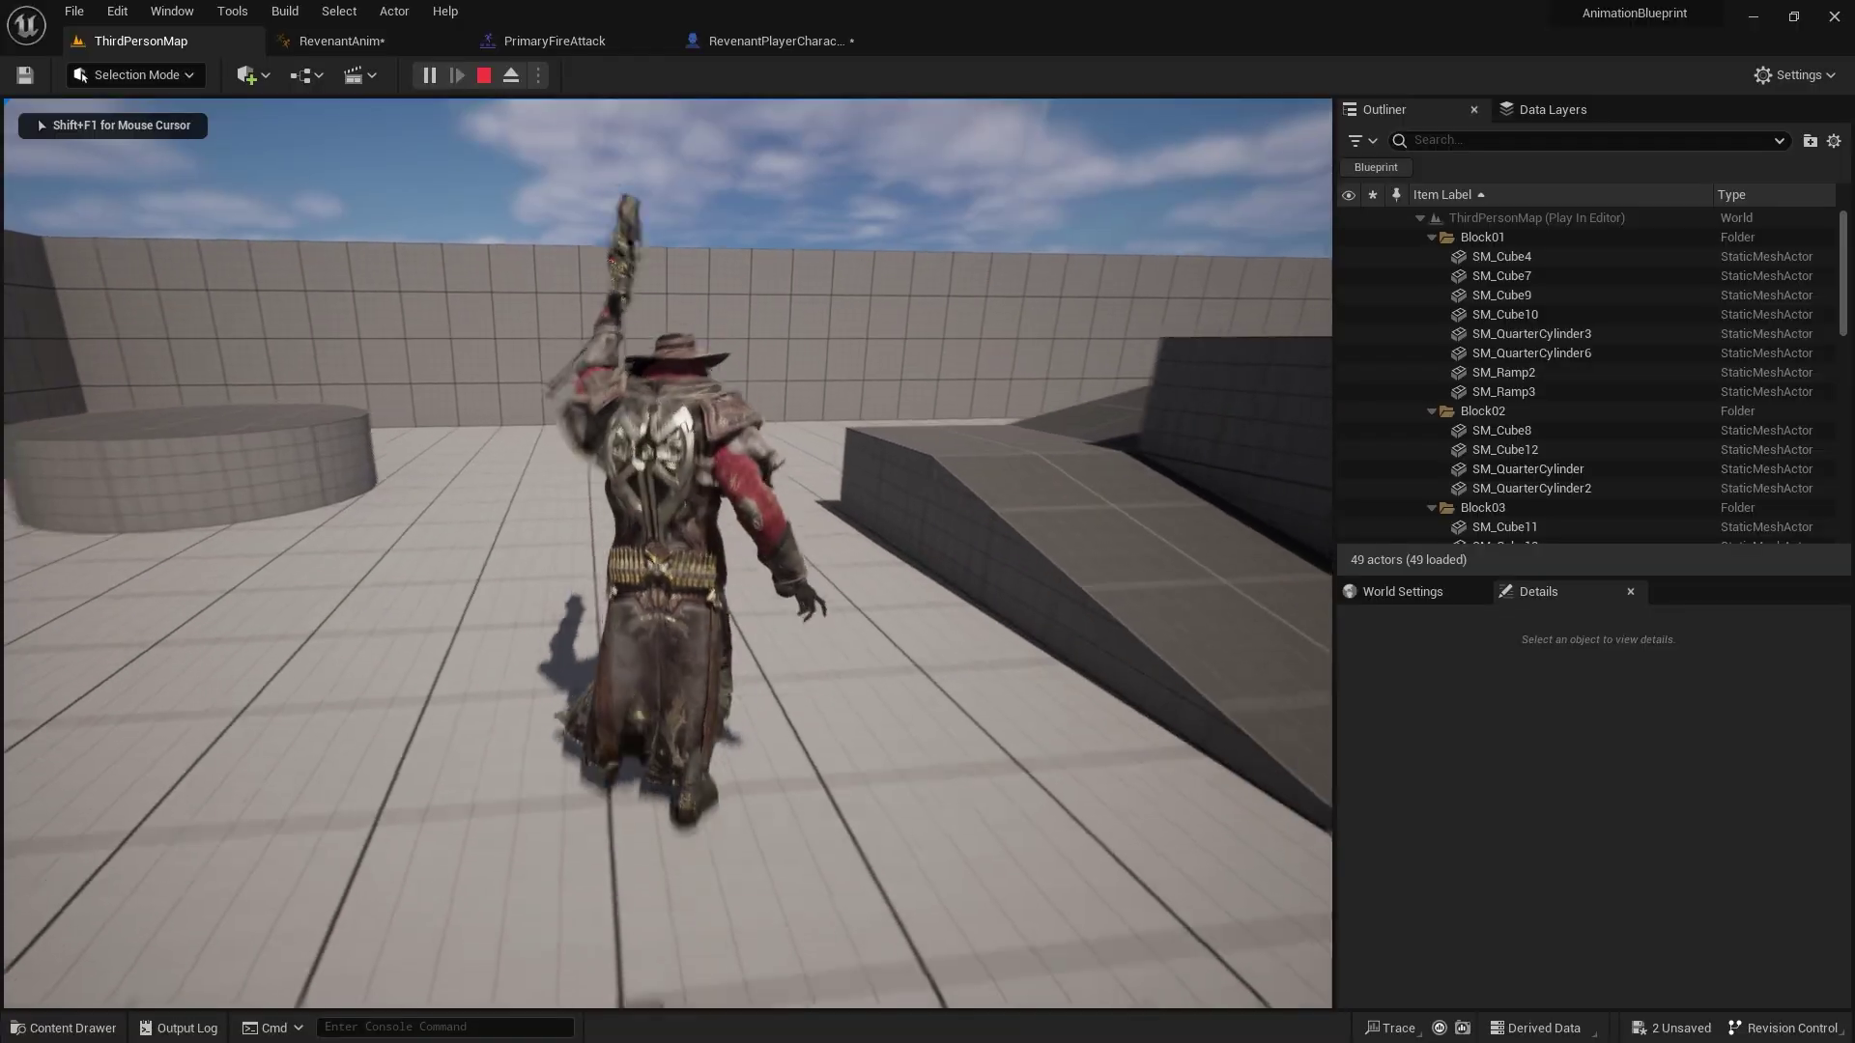
{"action": "left_click", "coordinate": [668, 554]}
{"action": "left_click", "coordinate": [668, 554]}
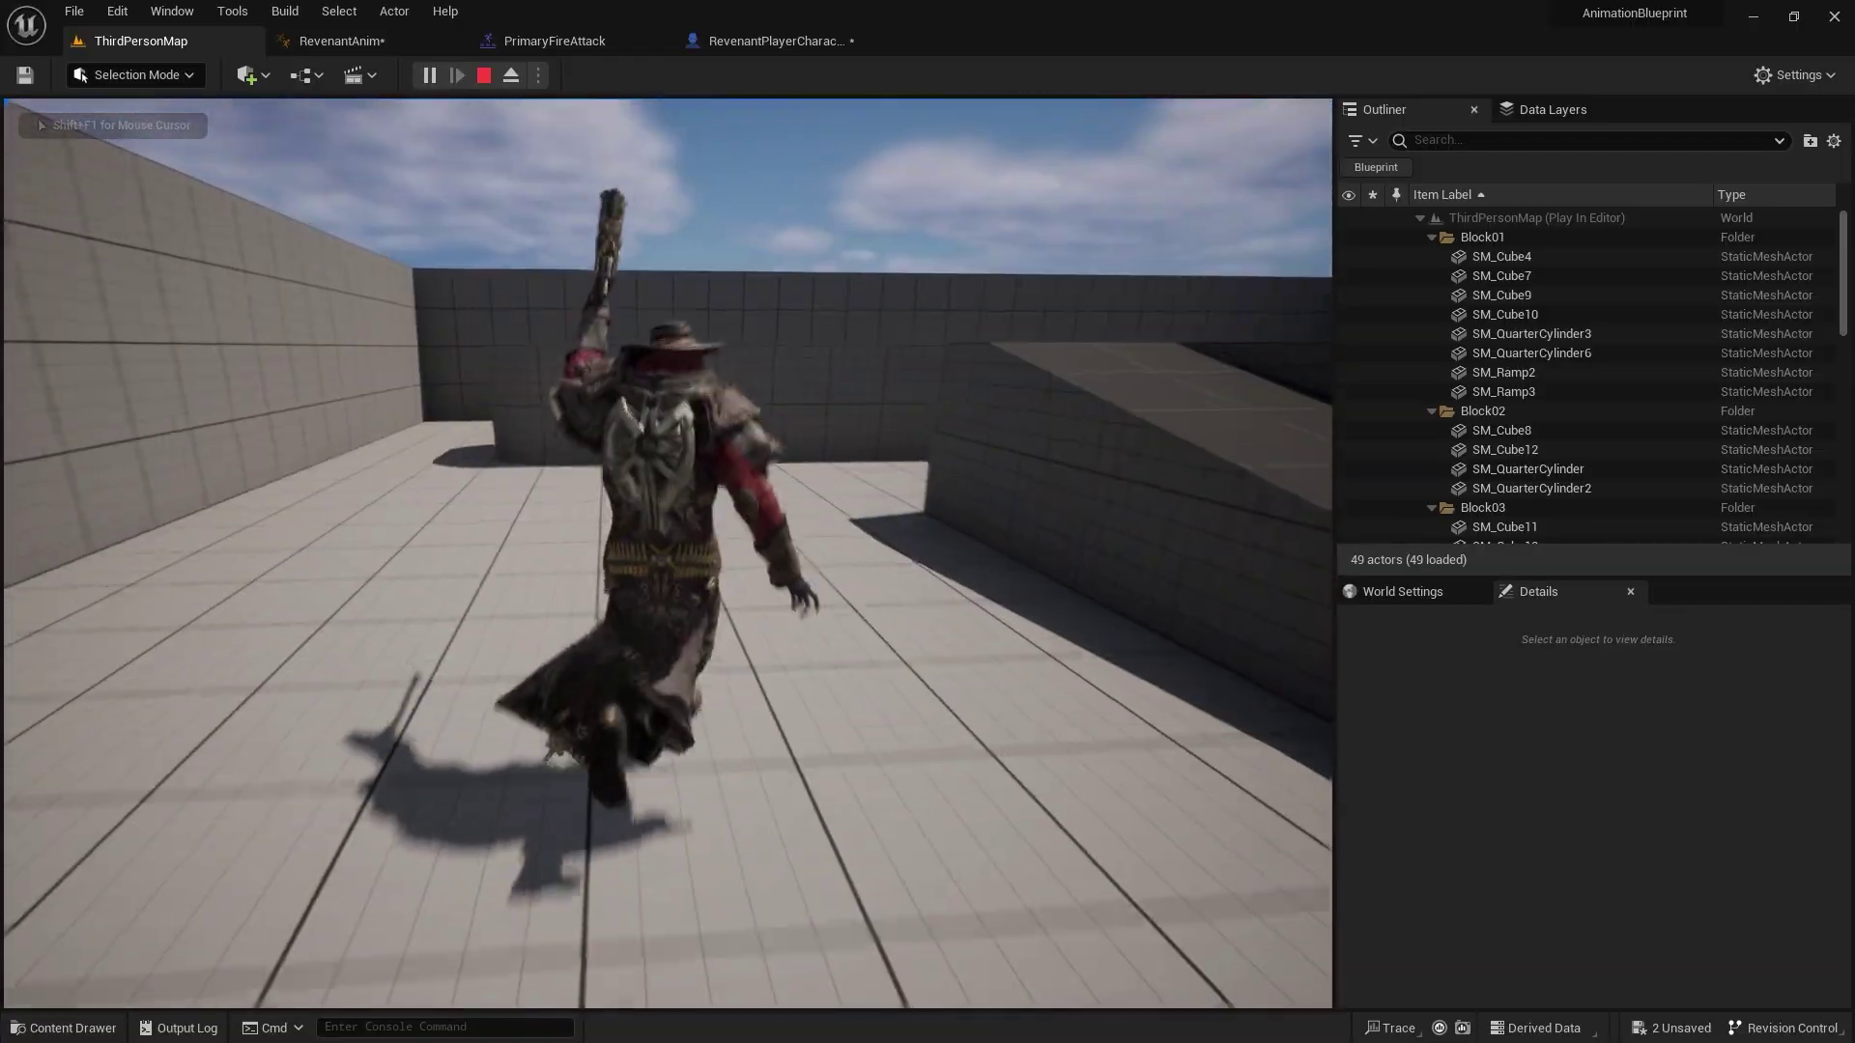
{"action": "left_click", "coordinate": [667, 554]}
{"action": "left_click", "coordinate": [667, 554]}
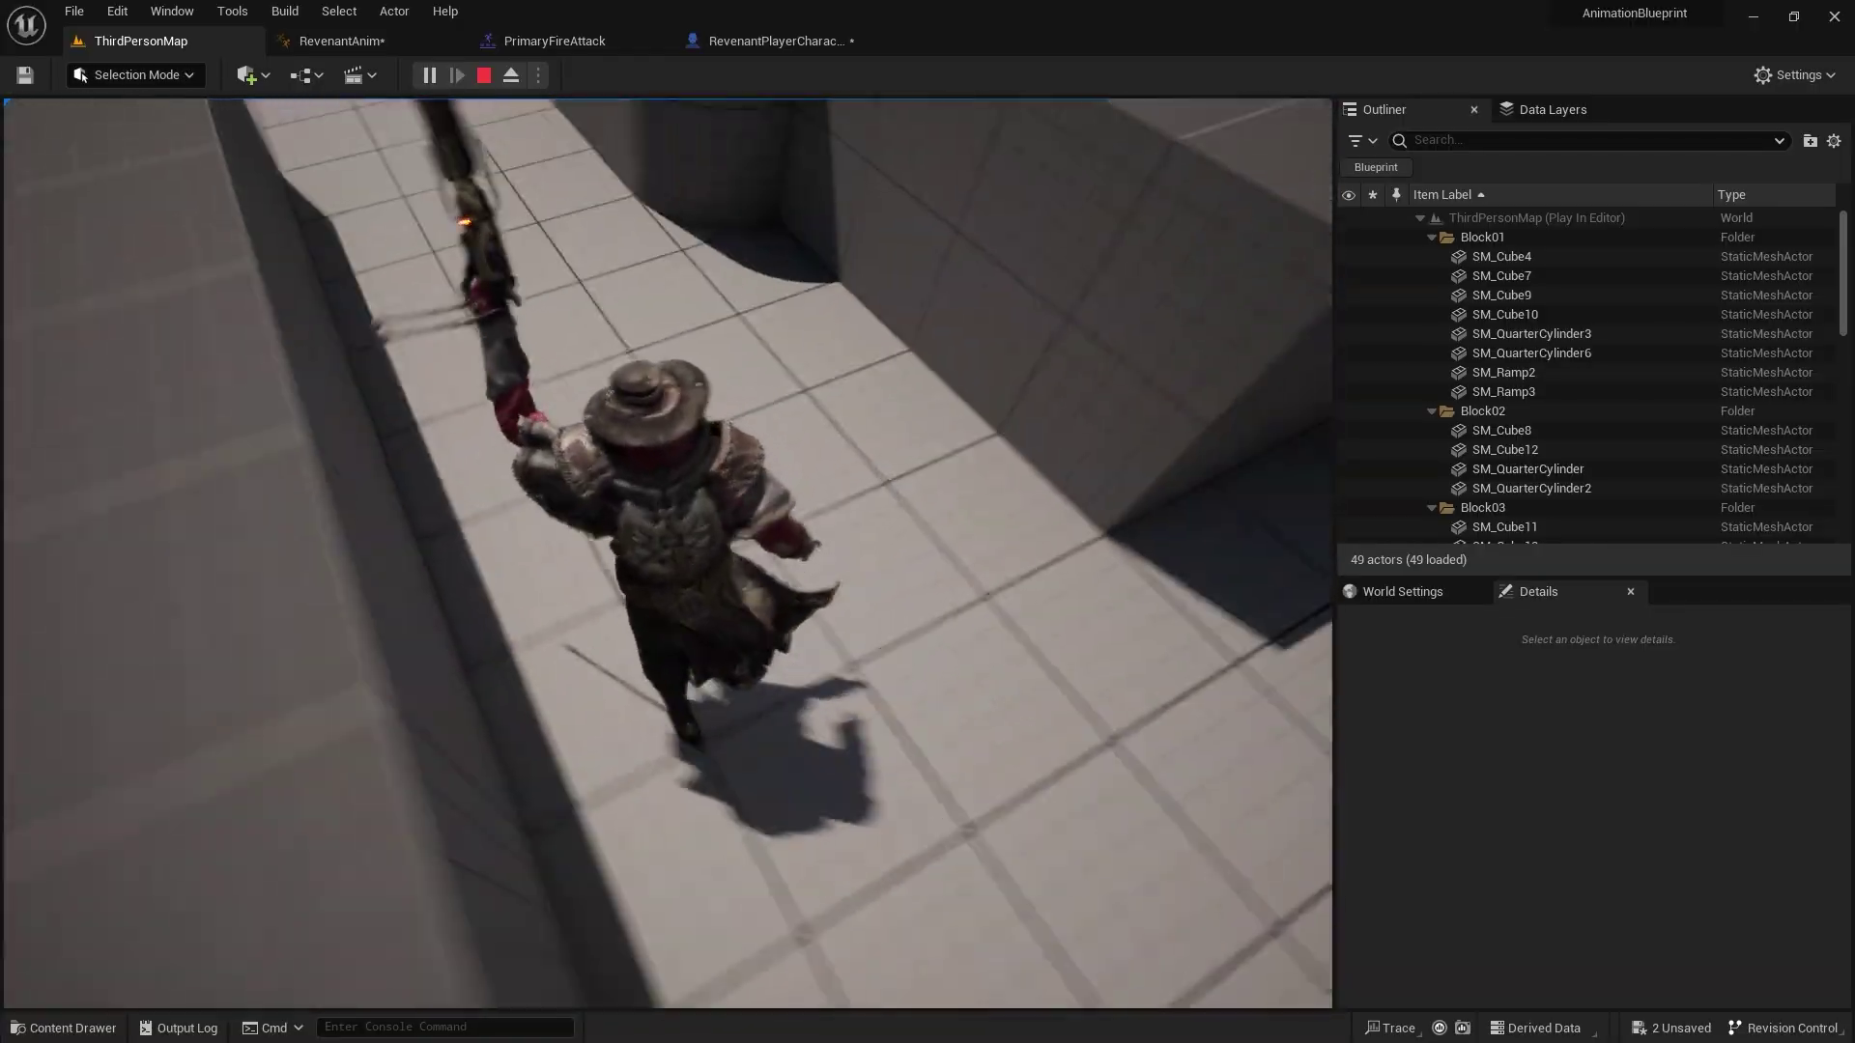
{"action": "left_click", "coordinate": [668, 554]}
{"action": "left_click", "coordinate": [668, 553]}
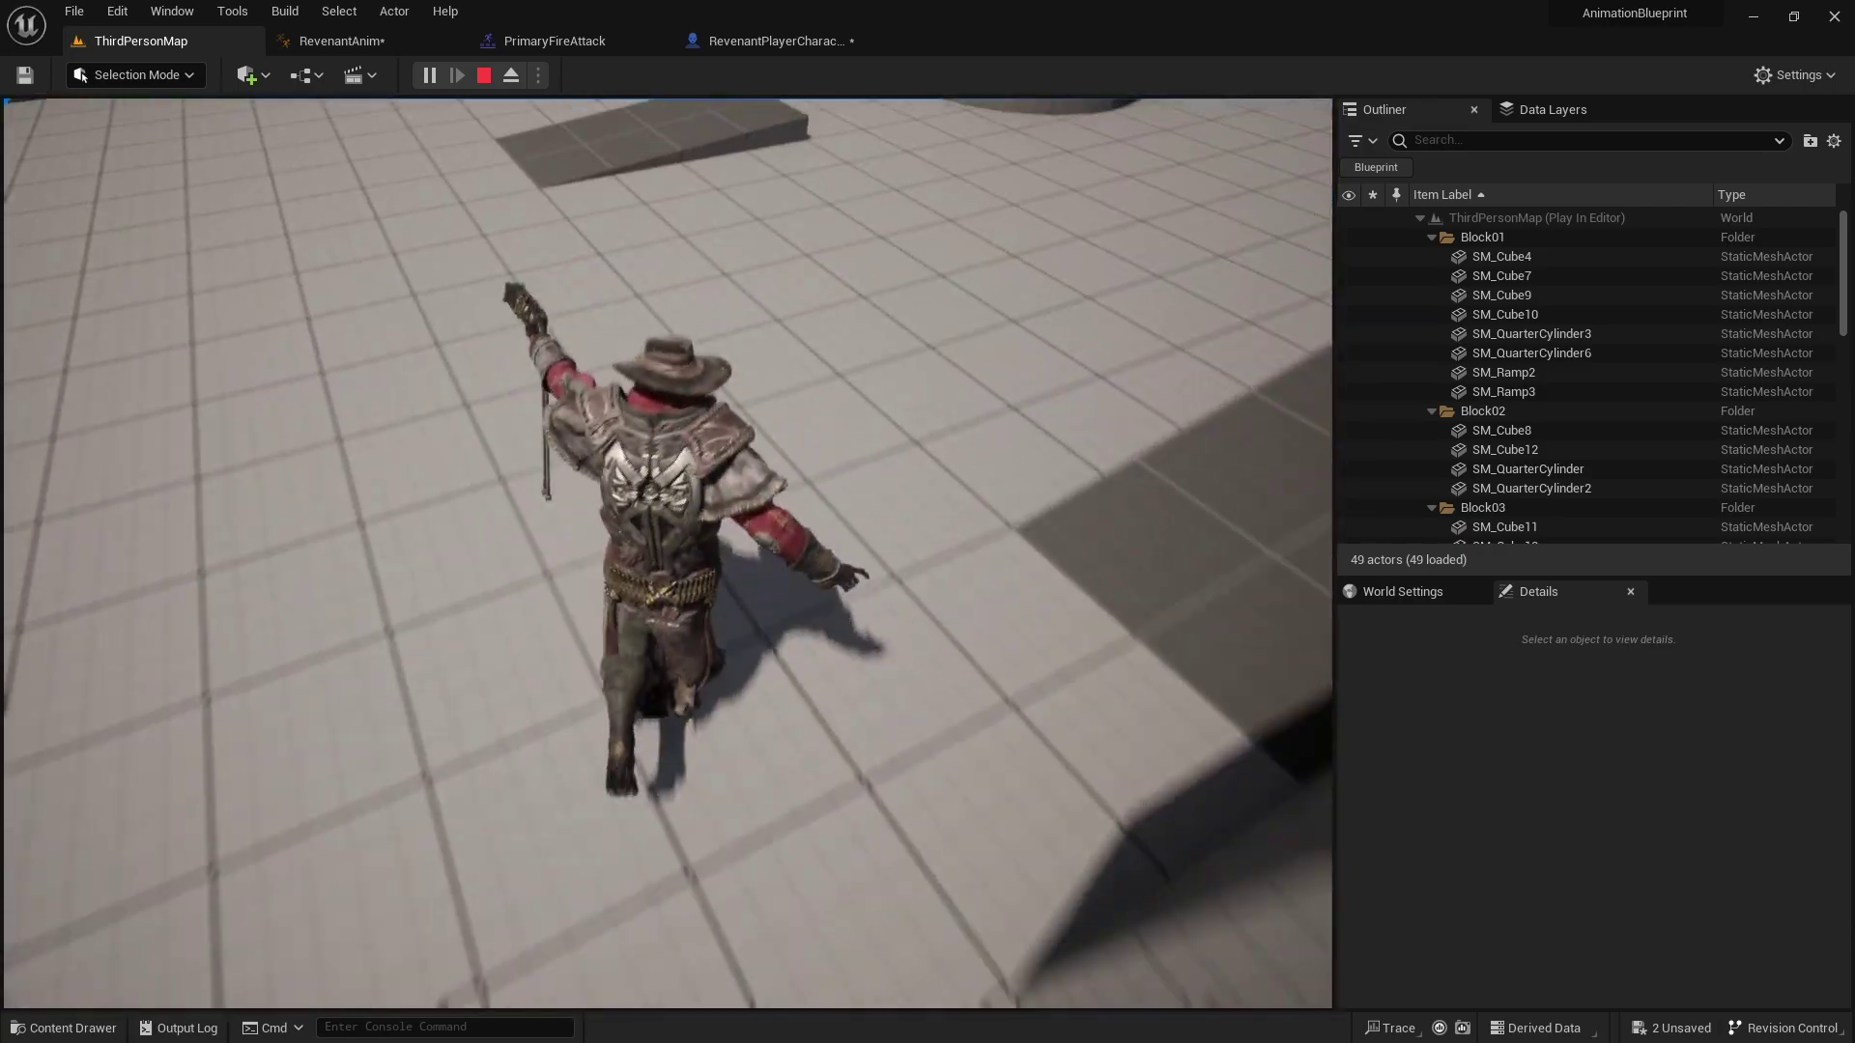
{"action": "left_click", "coordinate": [668, 554]}
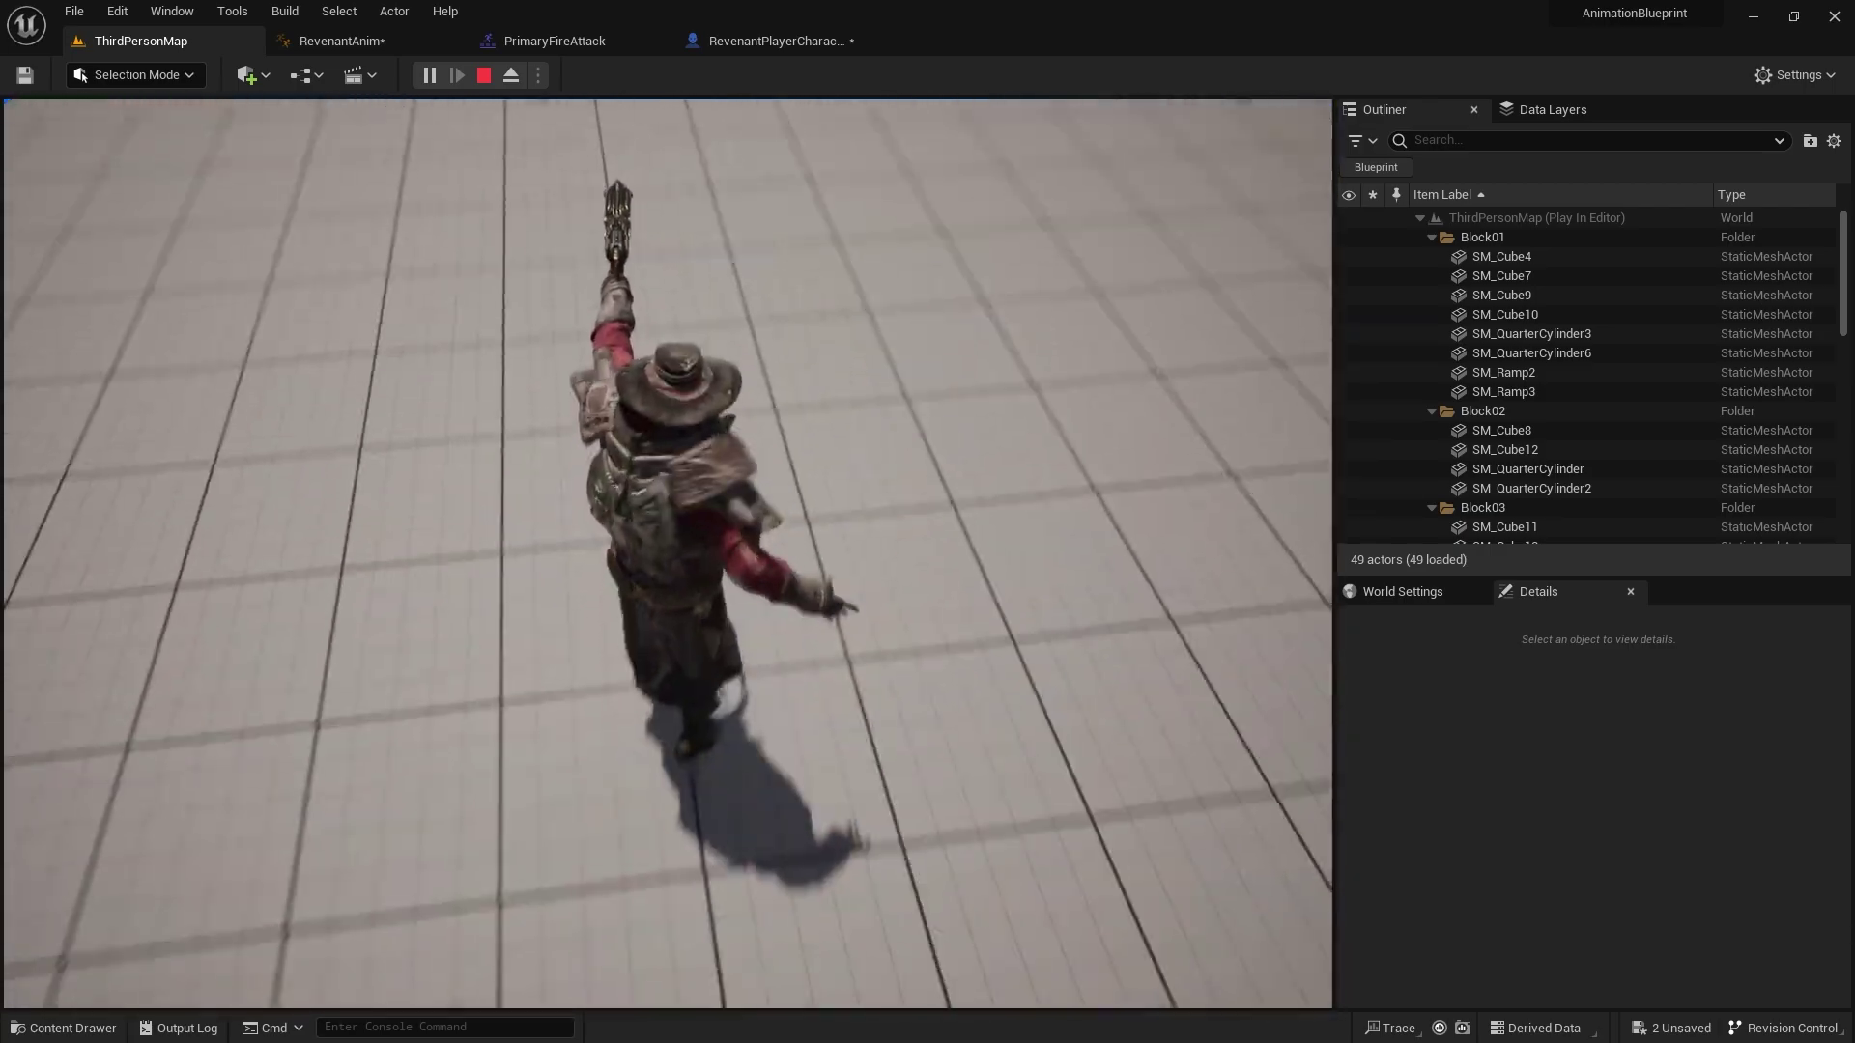
{"action": "left_click", "coordinate": [668, 553]}
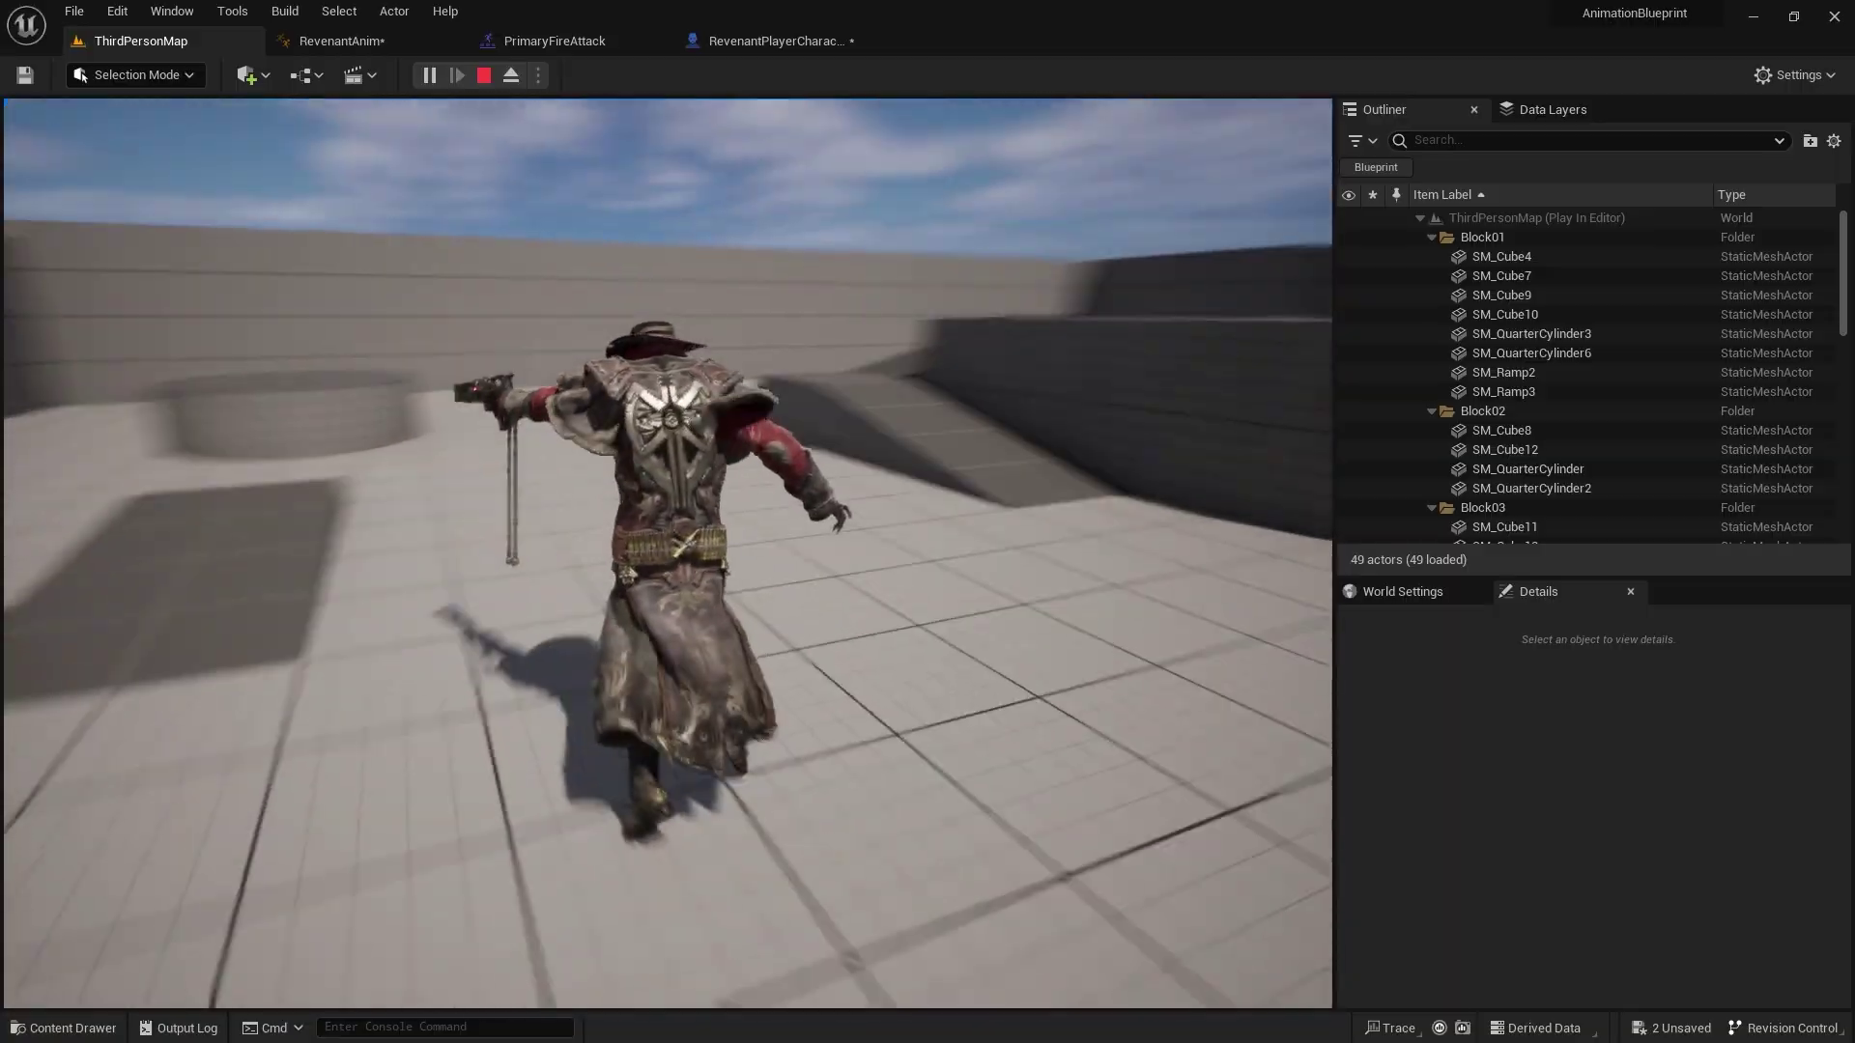
{"action": "left_click", "coordinate": [667, 553]}
{"action": "left_click", "coordinate": [667, 554]}
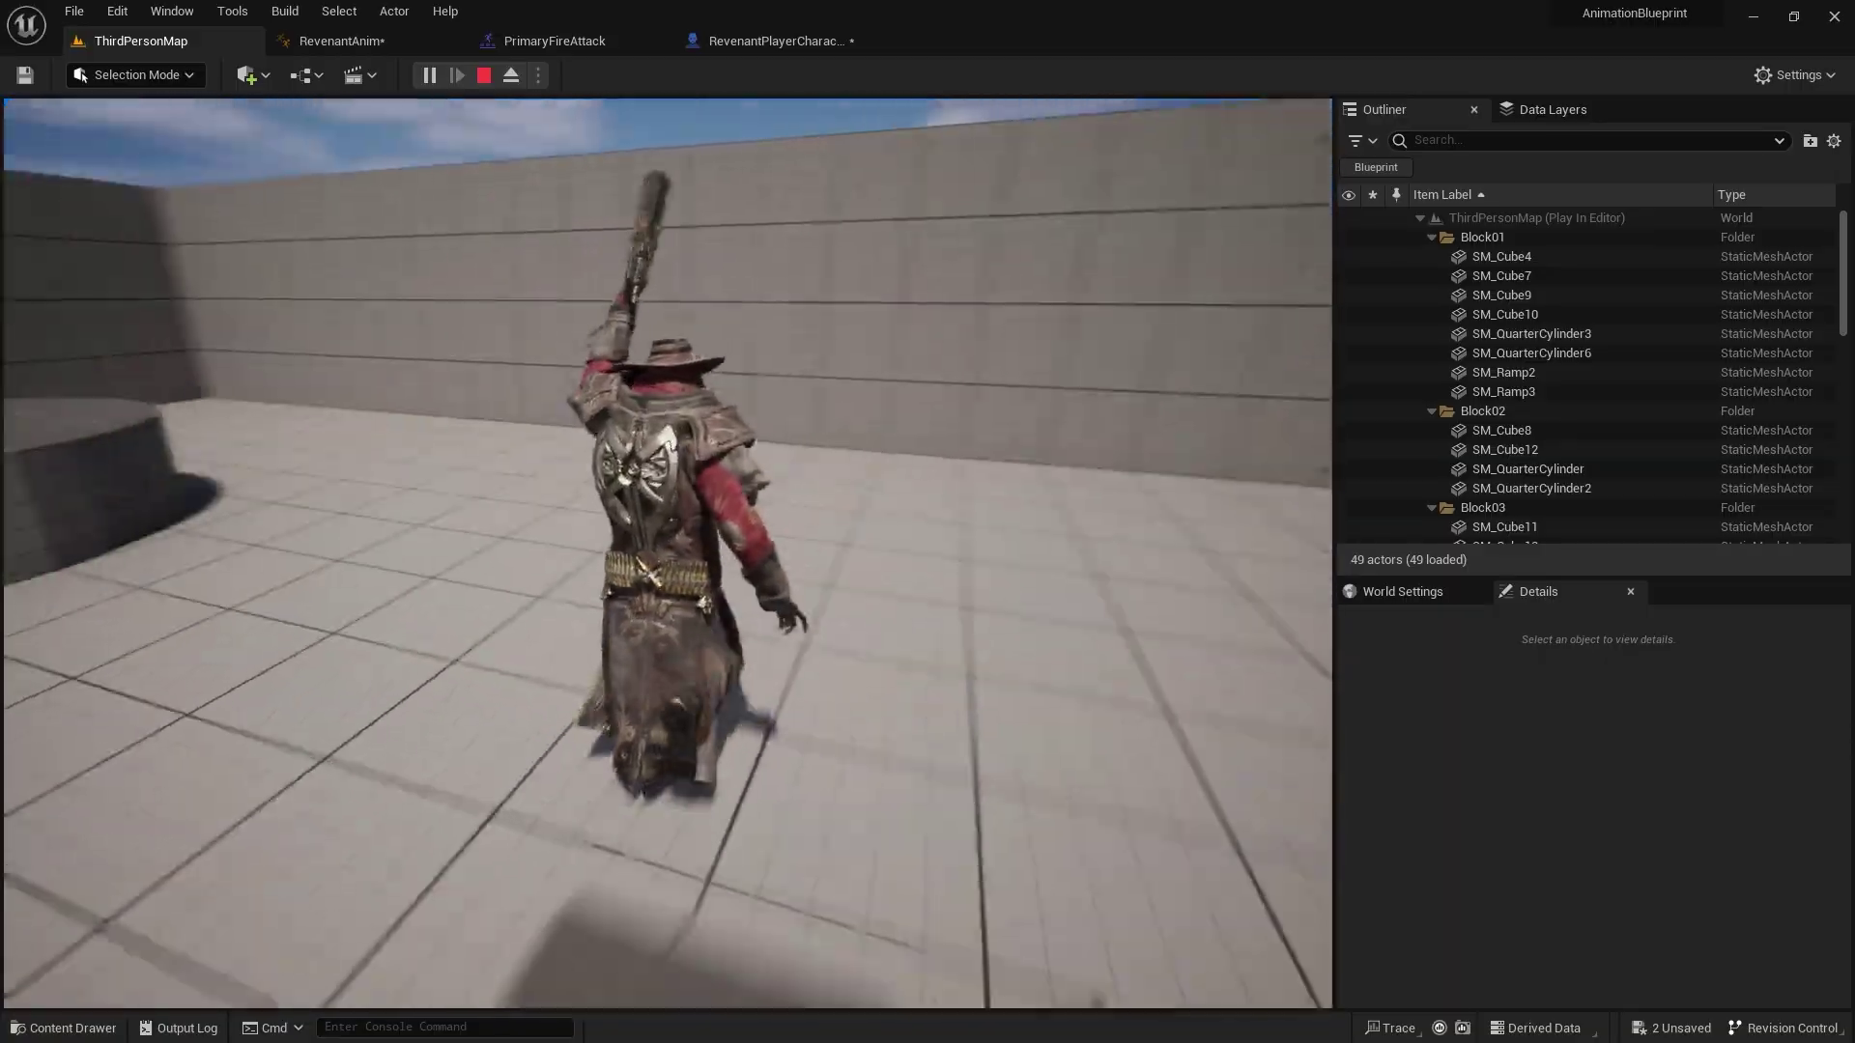
{"action": "left_click", "coordinate": [667, 553]}
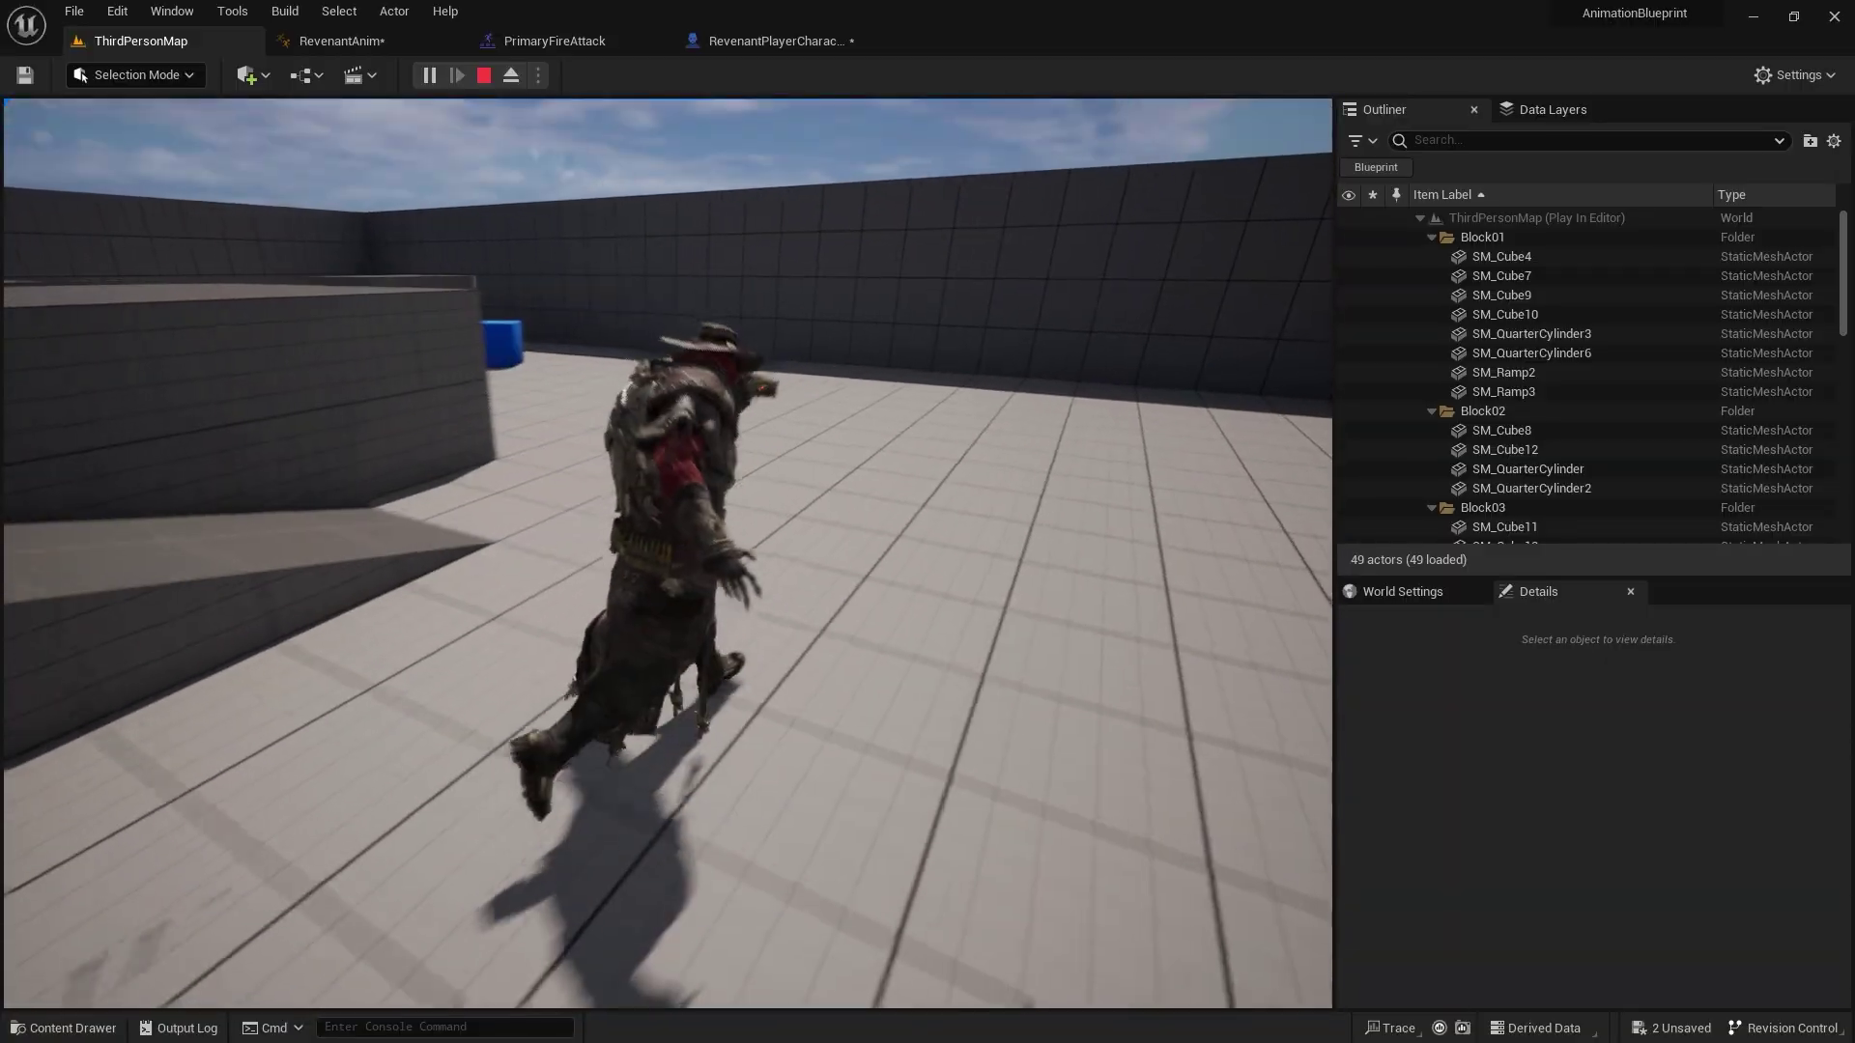
{"action": "left_click", "coordinate": [668, 553]}
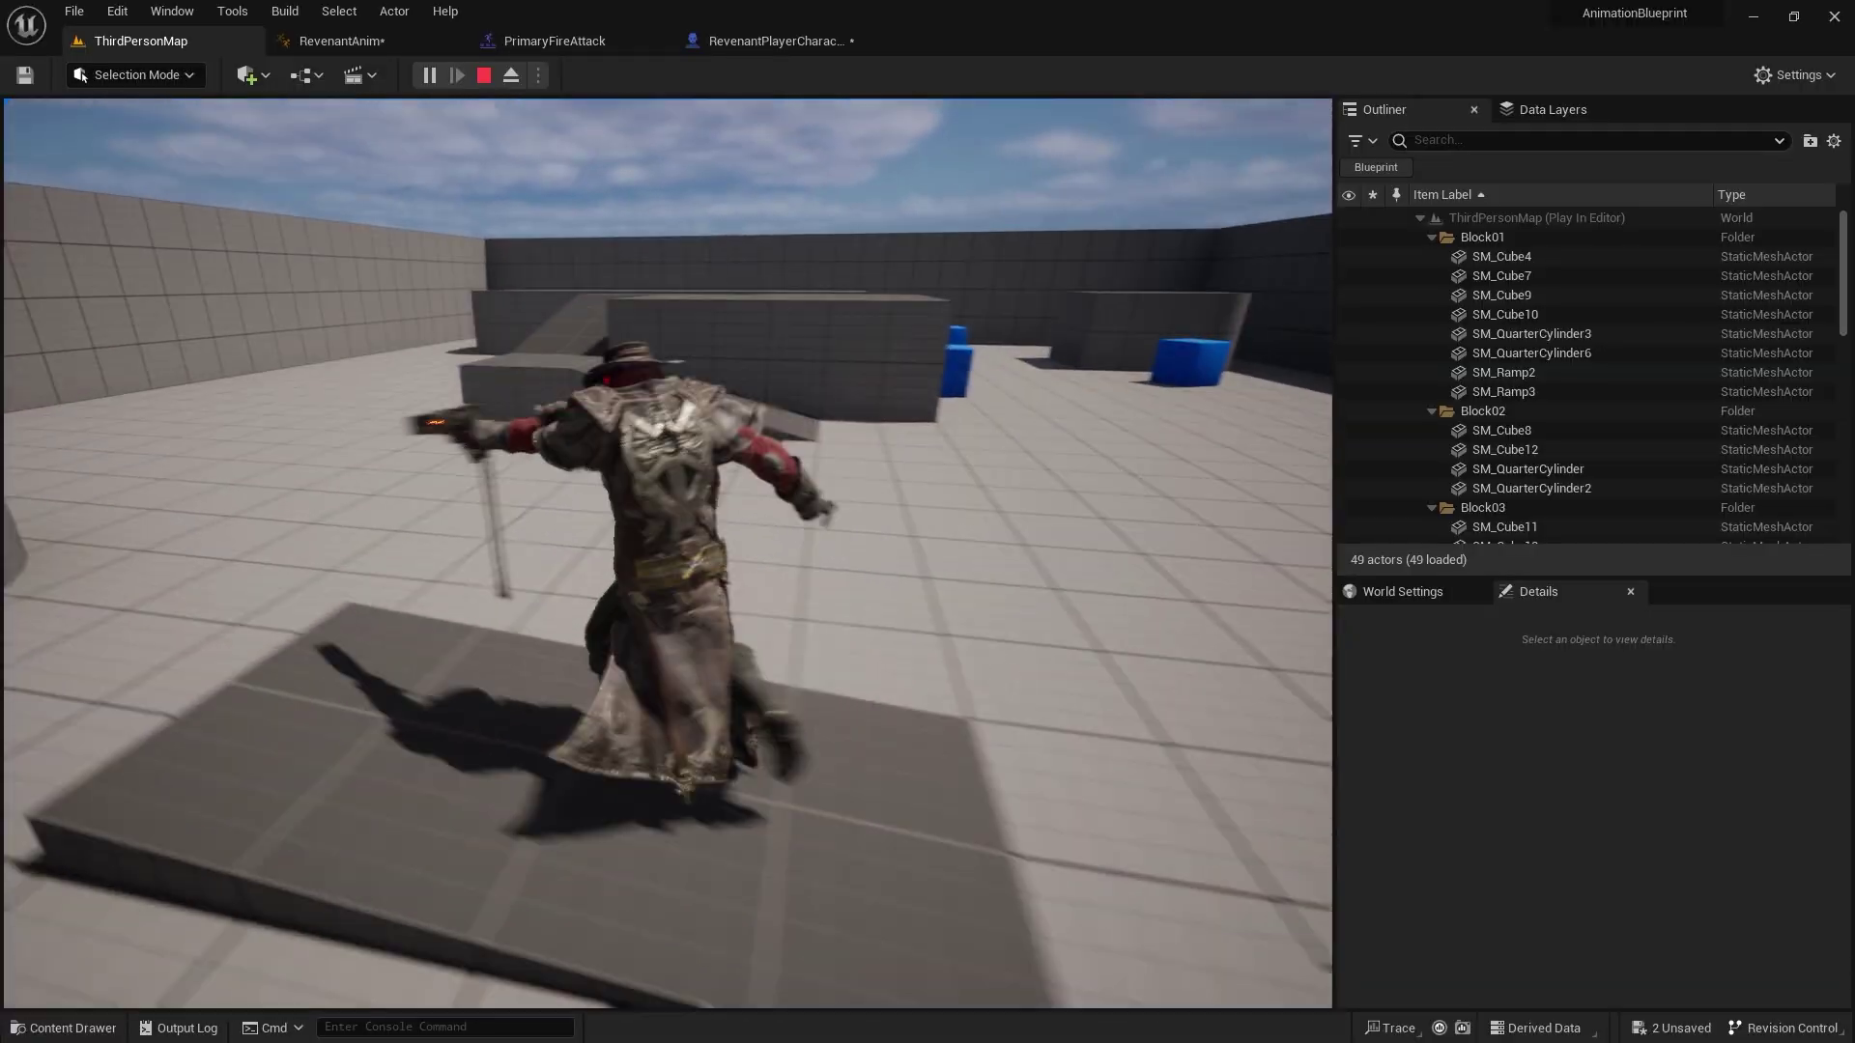
{"action": "left_click", "coordinate": [667, 553]}
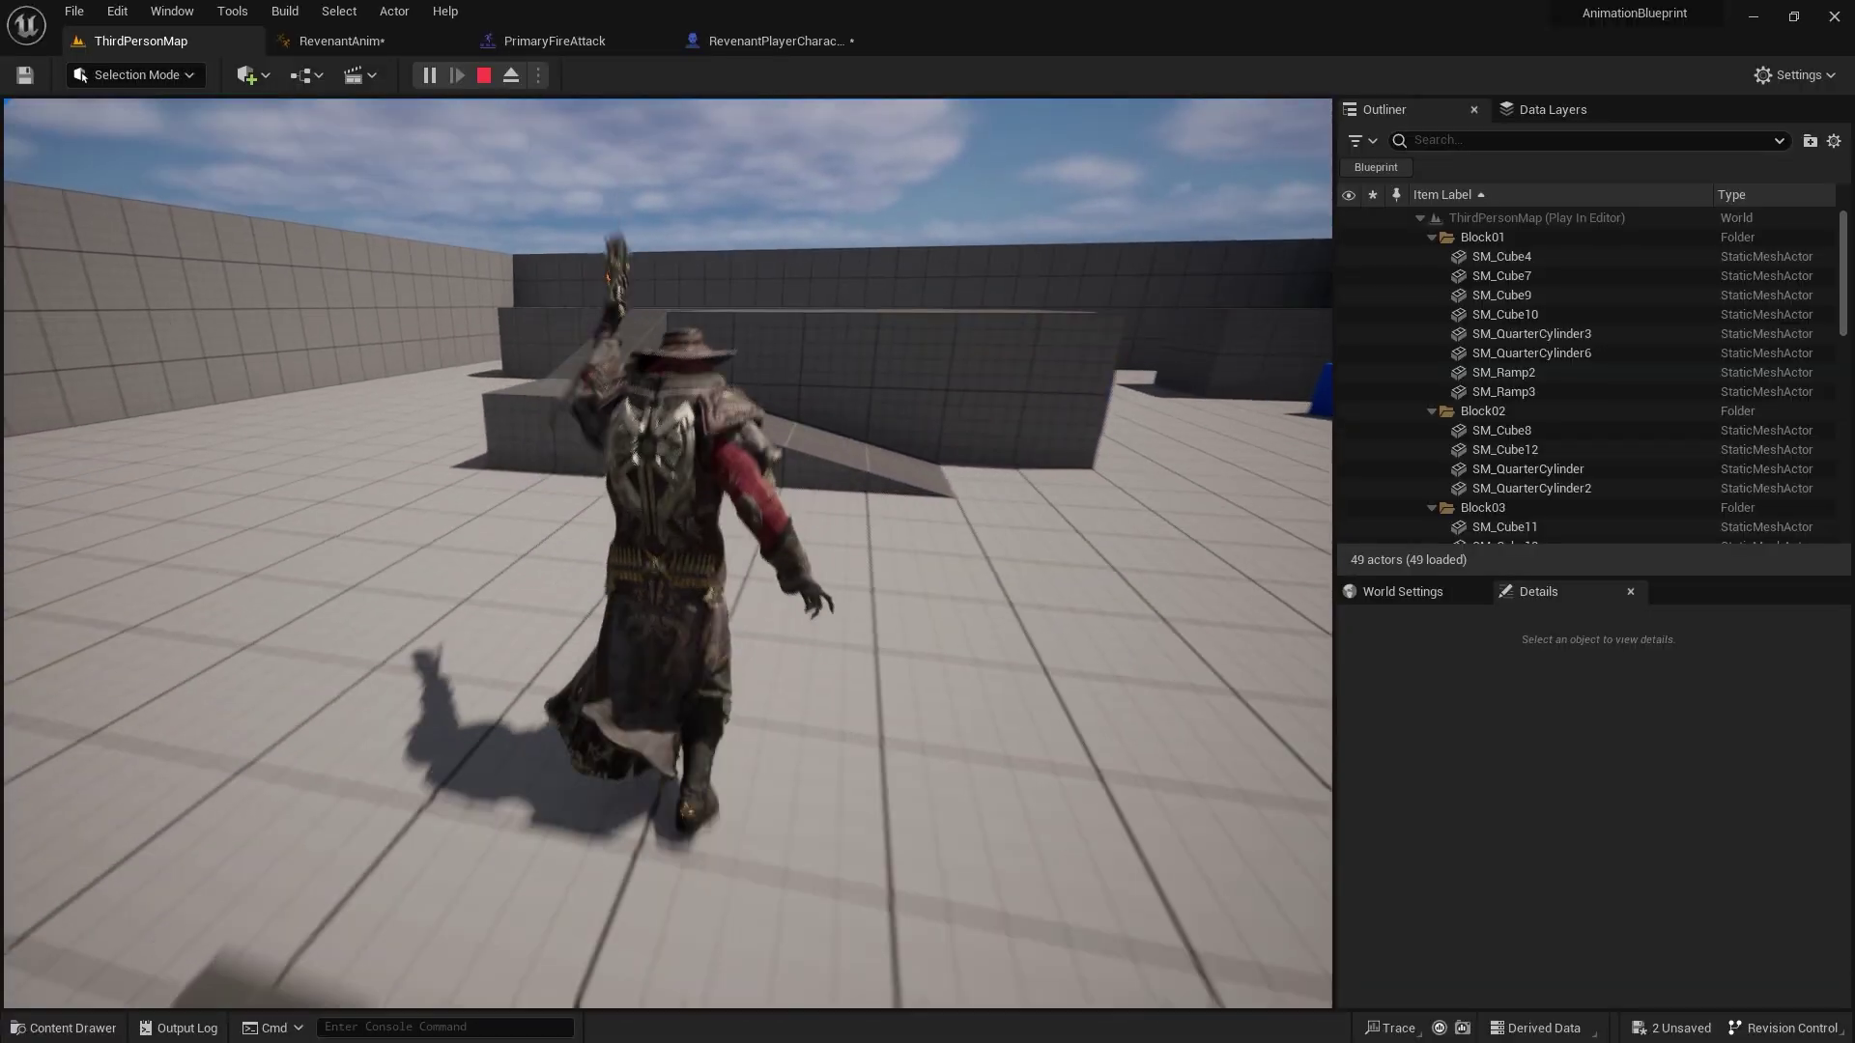
{"action": "left_click", "coordinate": [668, 553]}
{"action": "key", "text": "Escape"}
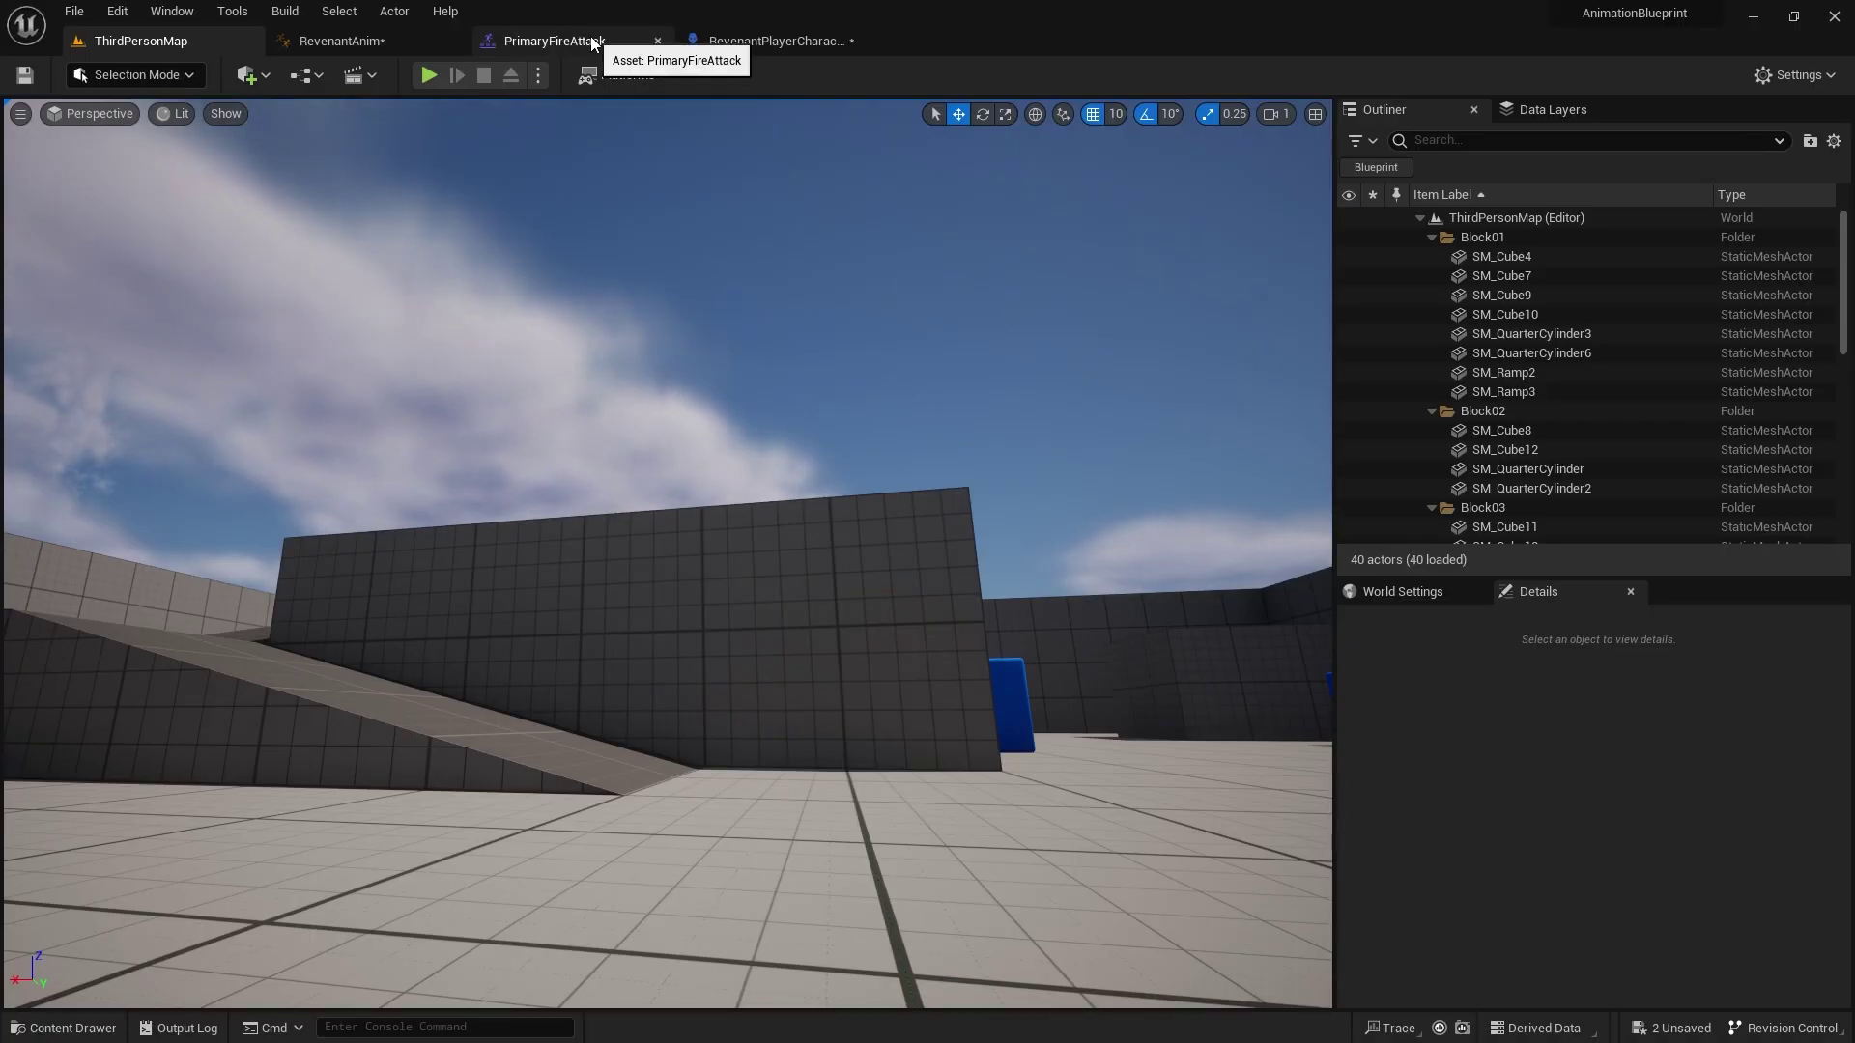
- In RevenantAnim's AnimGraph, set the slot node's Slot Name to DefaultGroup.UpperBody and compile
{"action": "left_click", "coordinate": [406, 49]}
{"action": "right_click_drag", "start_coordinate": [679, 525], "coordinate": [559, 293]}
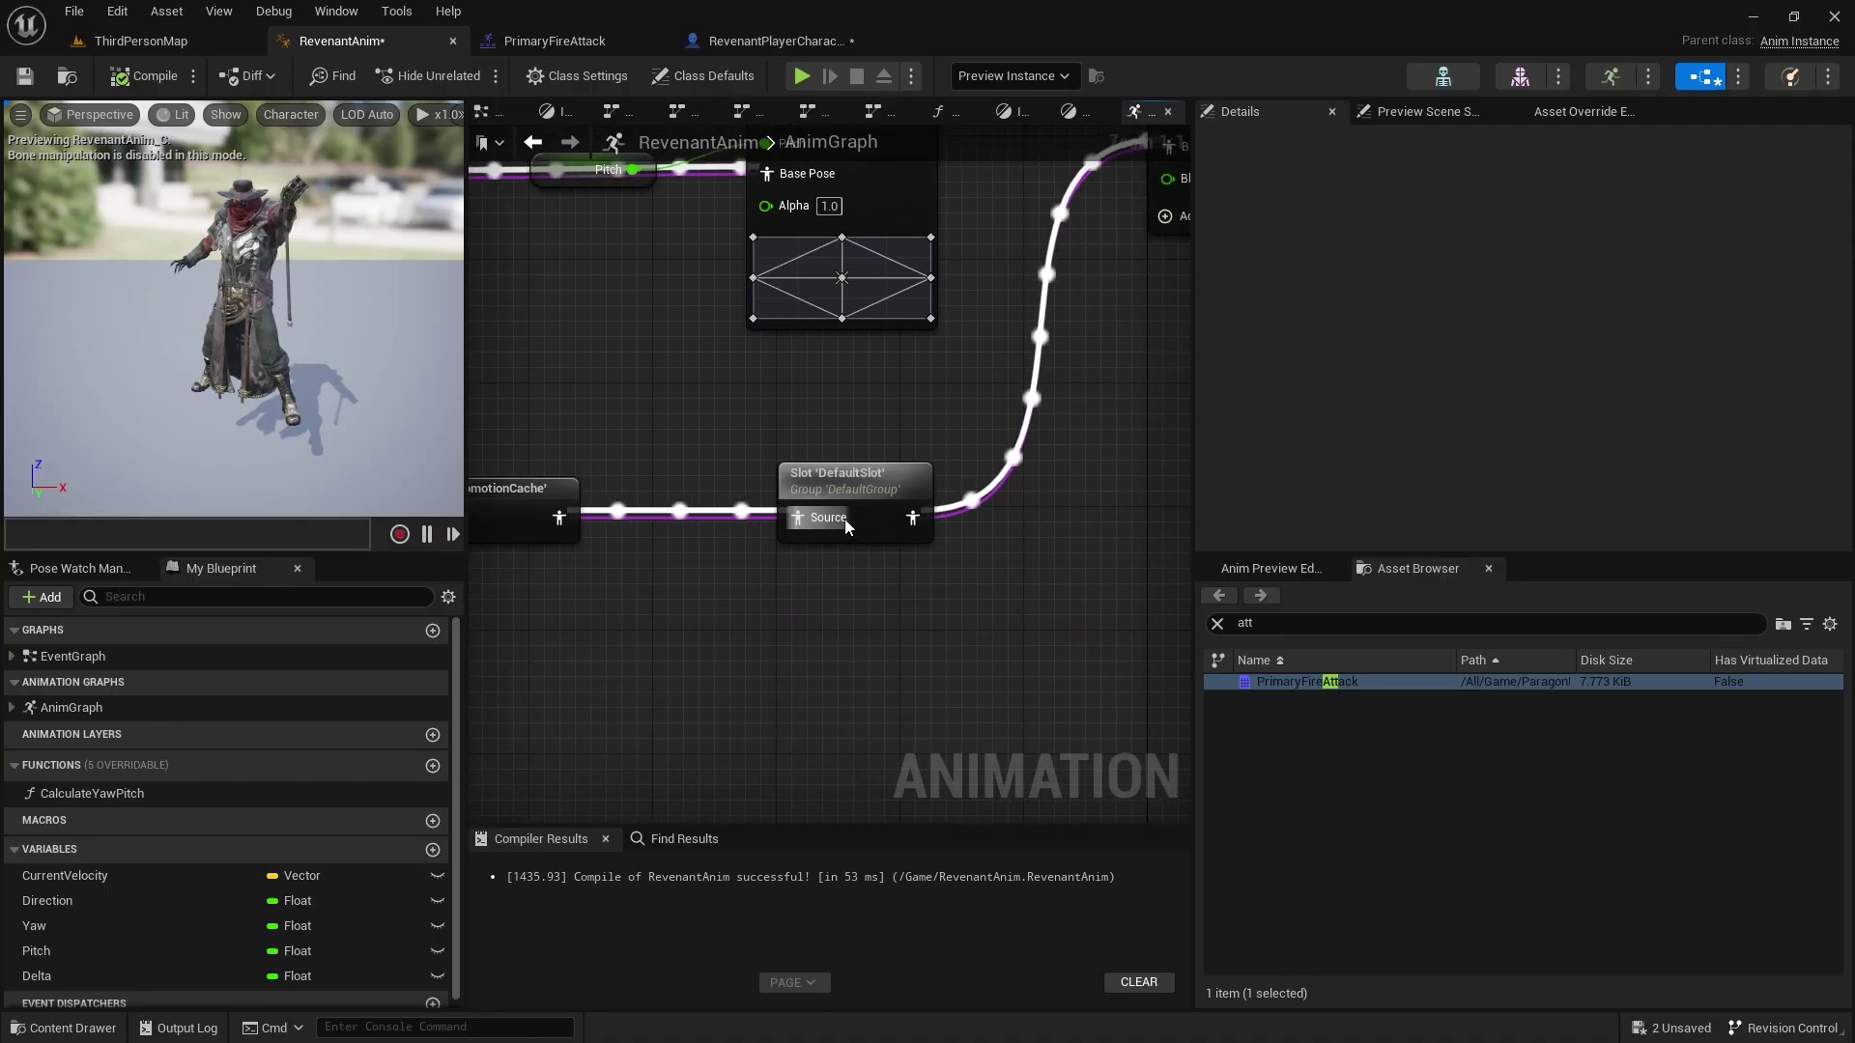
{"action": "right_click_drag", "start_coordinate": [831, 565], "coordinate": [684, 630]}
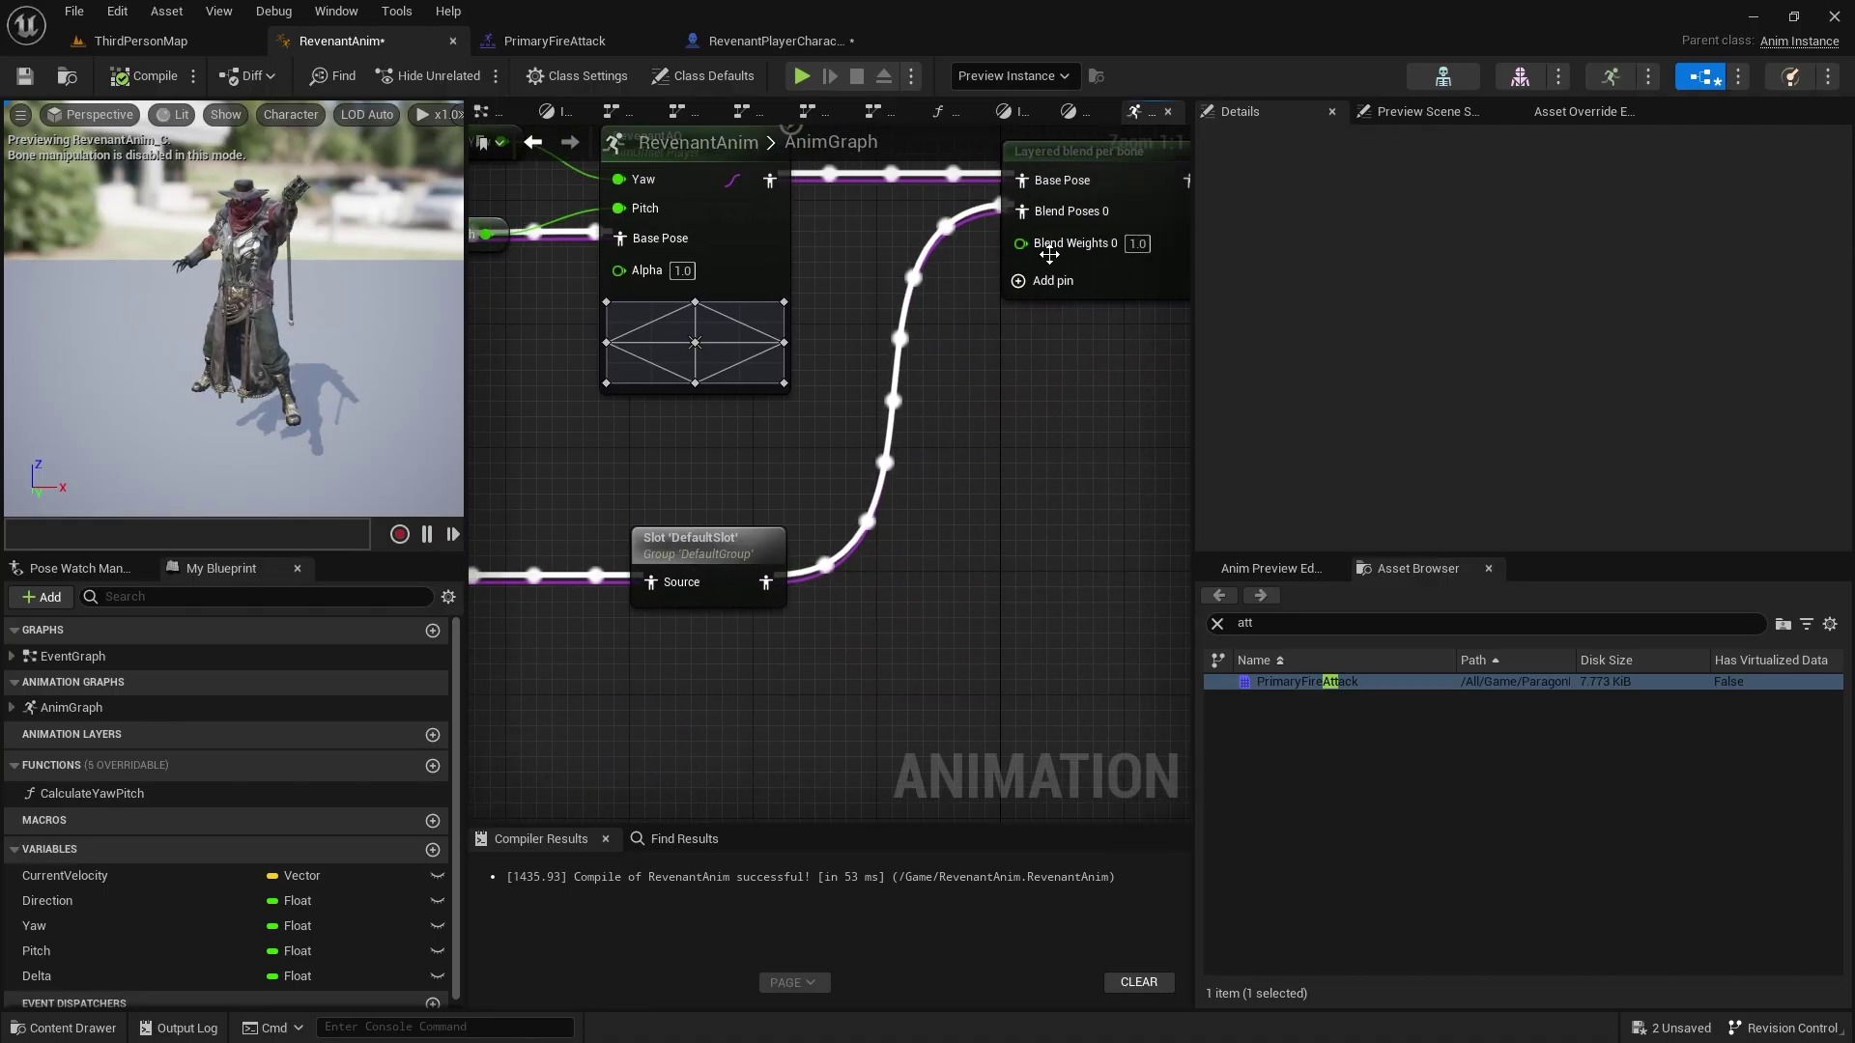
{"action": "right_click_drag", "start_coordinate": [824, 575], "coordinate": [942, 446]}
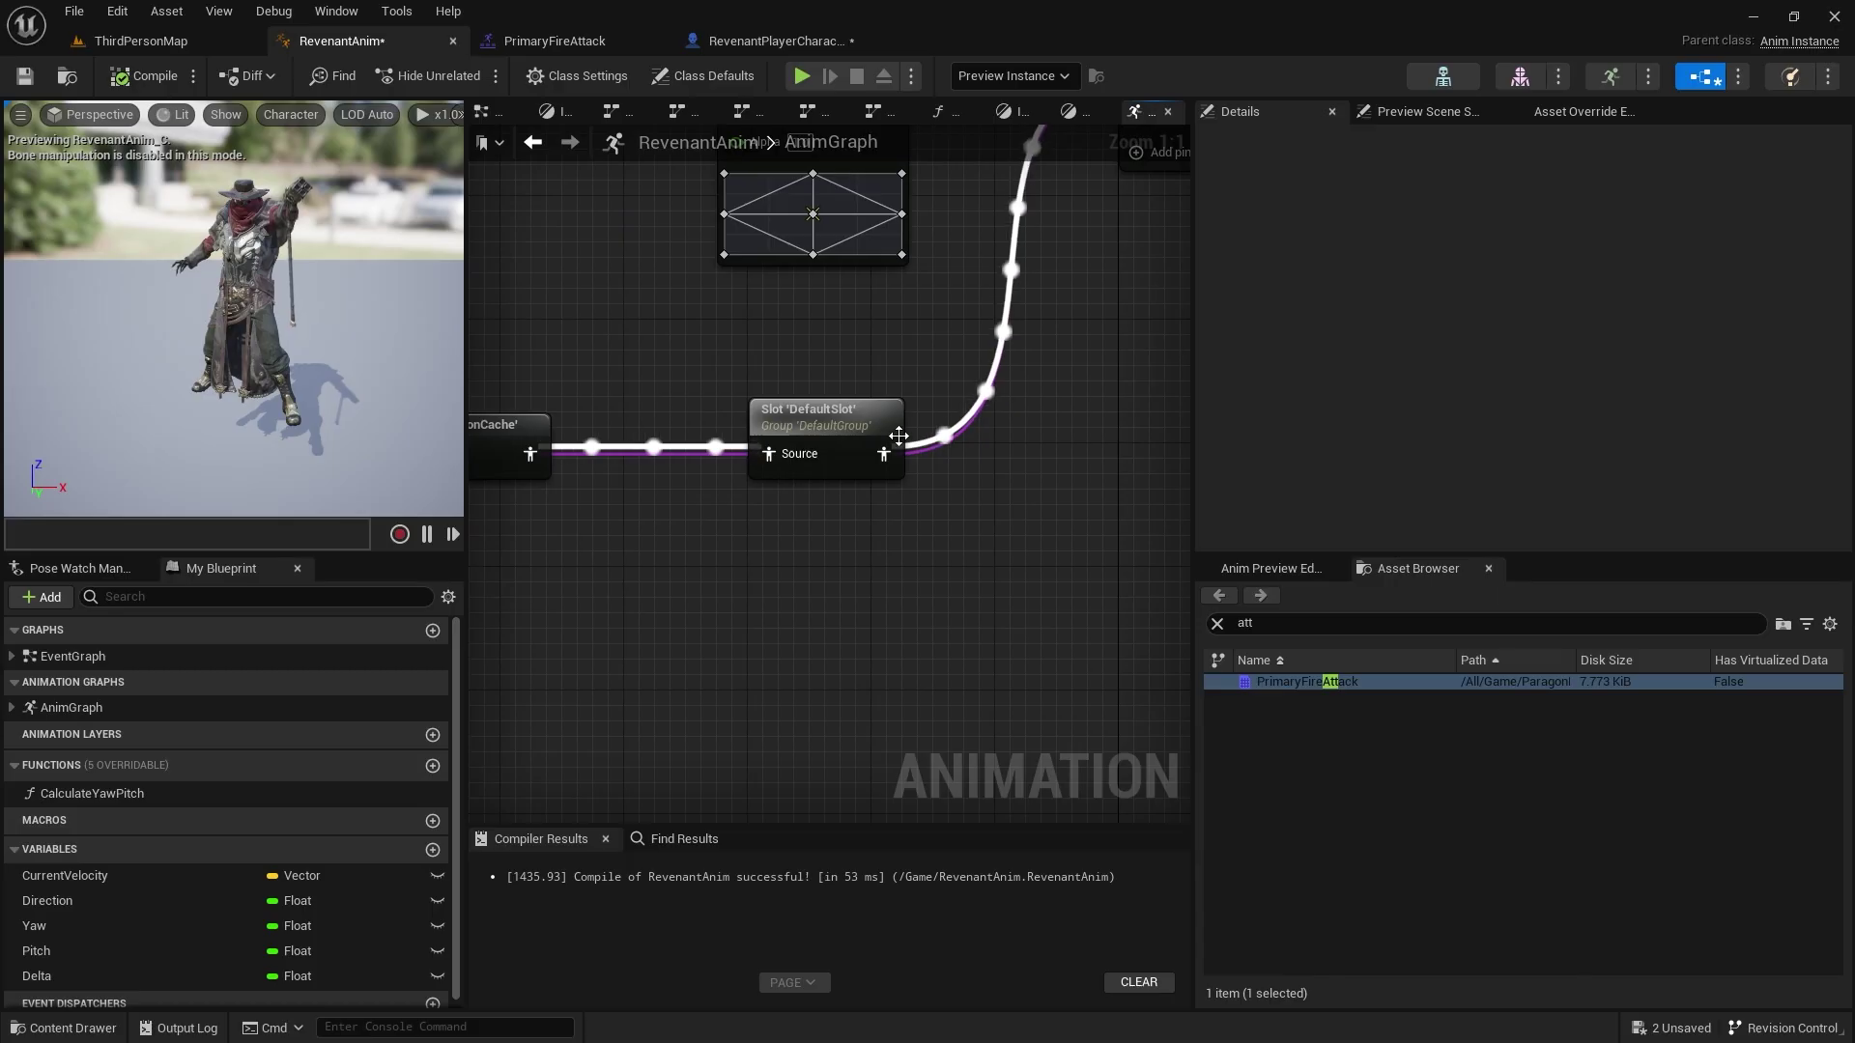
{"action": "scroll", "coordinate": [884, 432], "scroll_direction": "up", "scroll_amount": 3}
{"action": "left_click", "coordinate": [768, 418]}
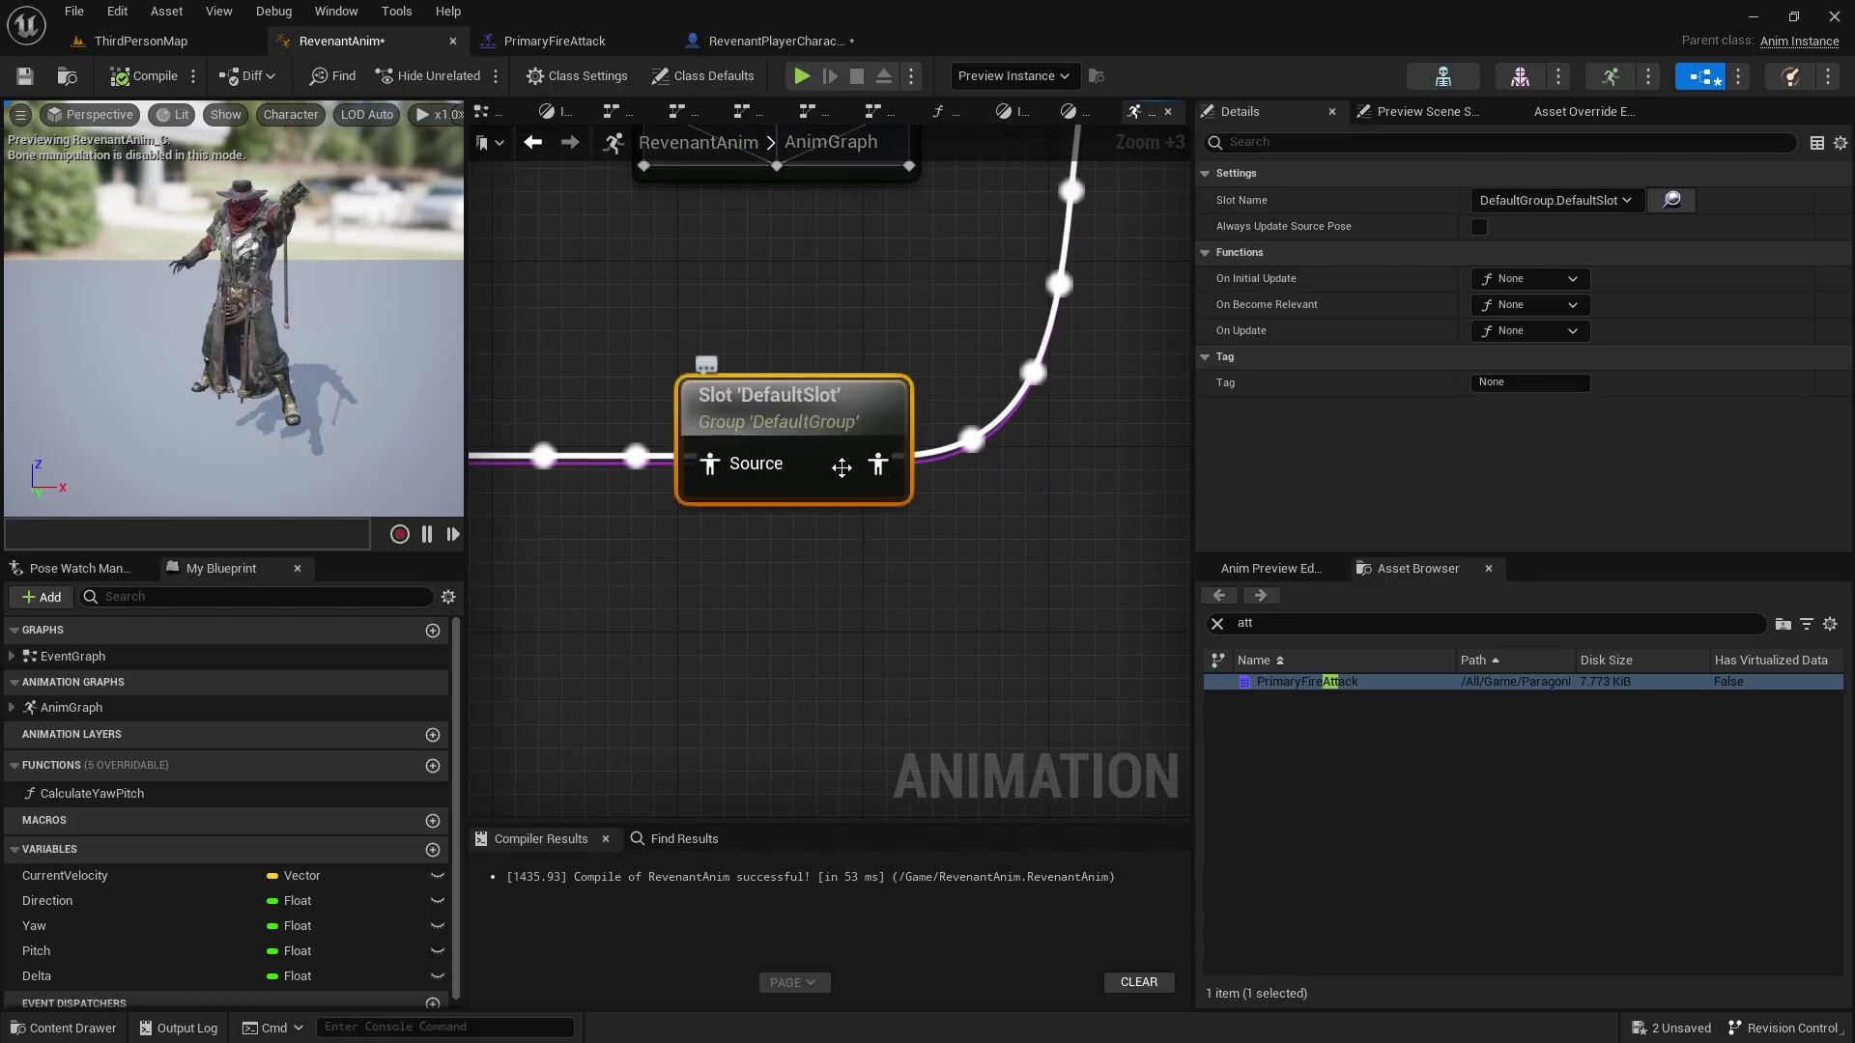
{"action": "left_click", "coordinate": [1628, 200]}
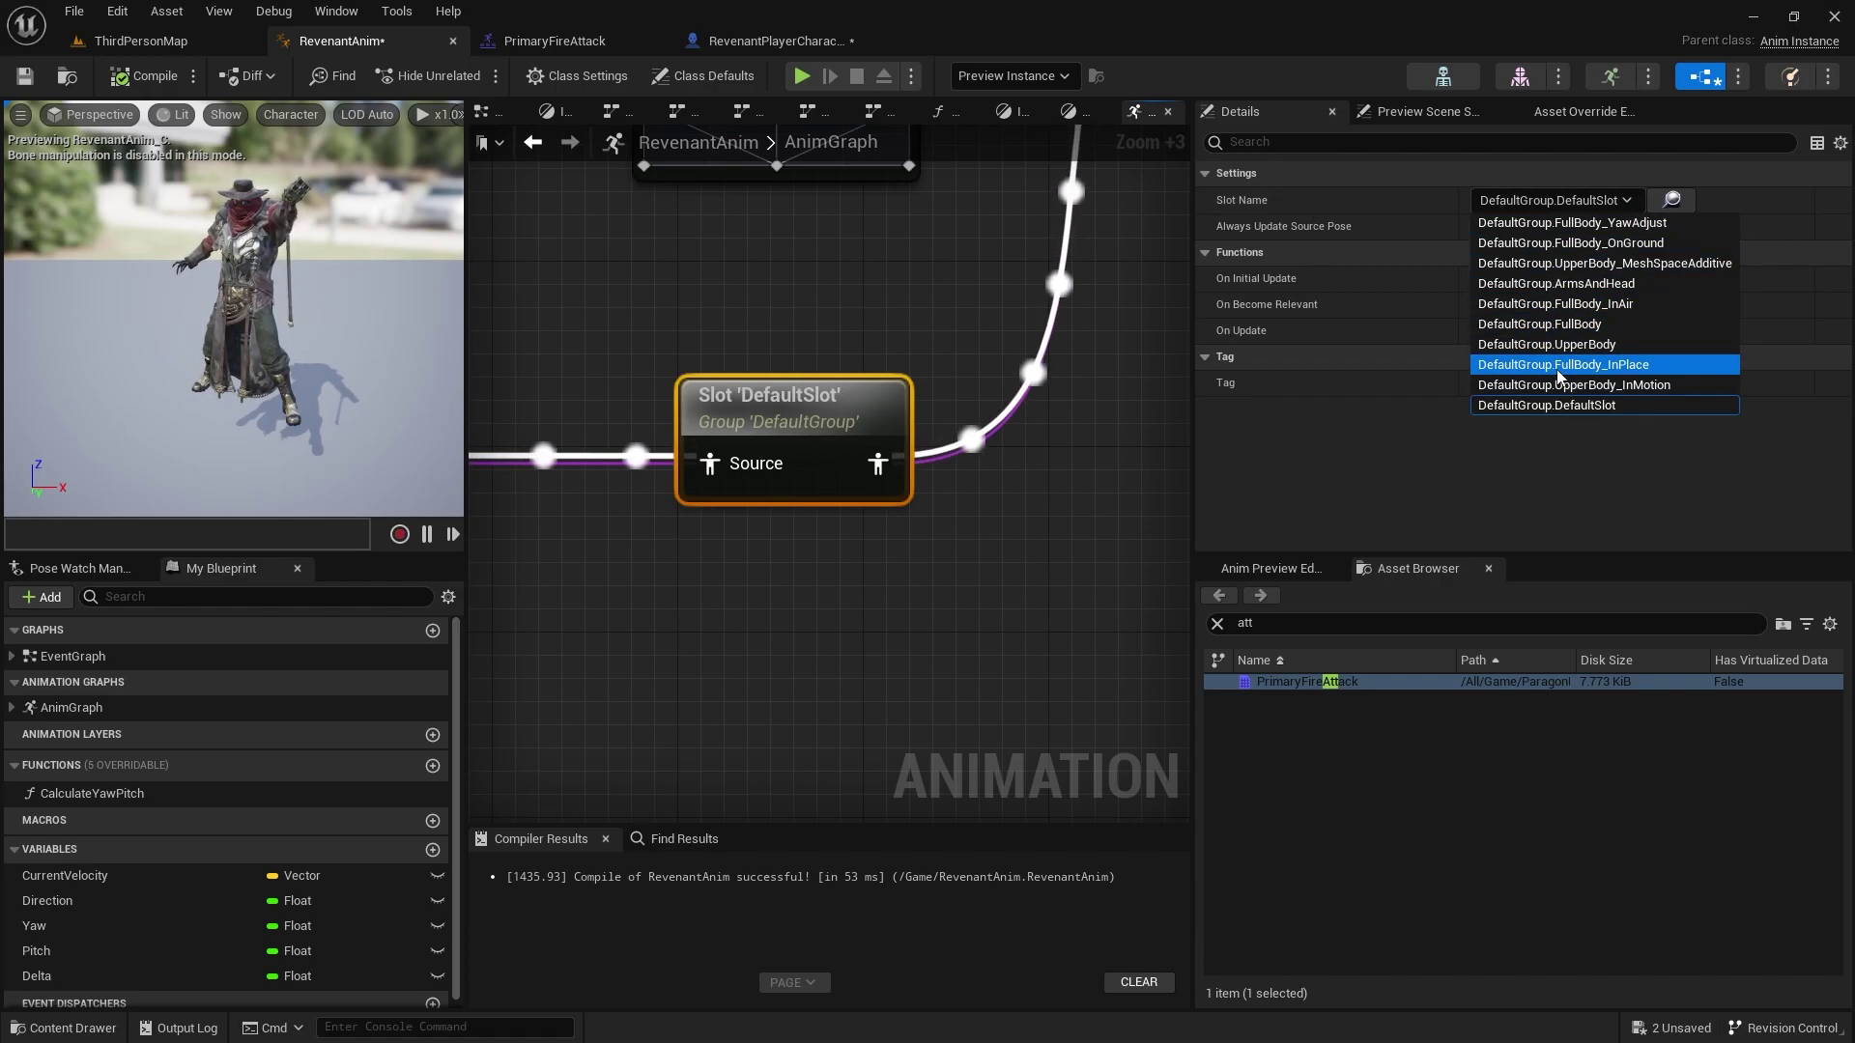
{"action": "left_click", "coordinate": [1631, 345]}
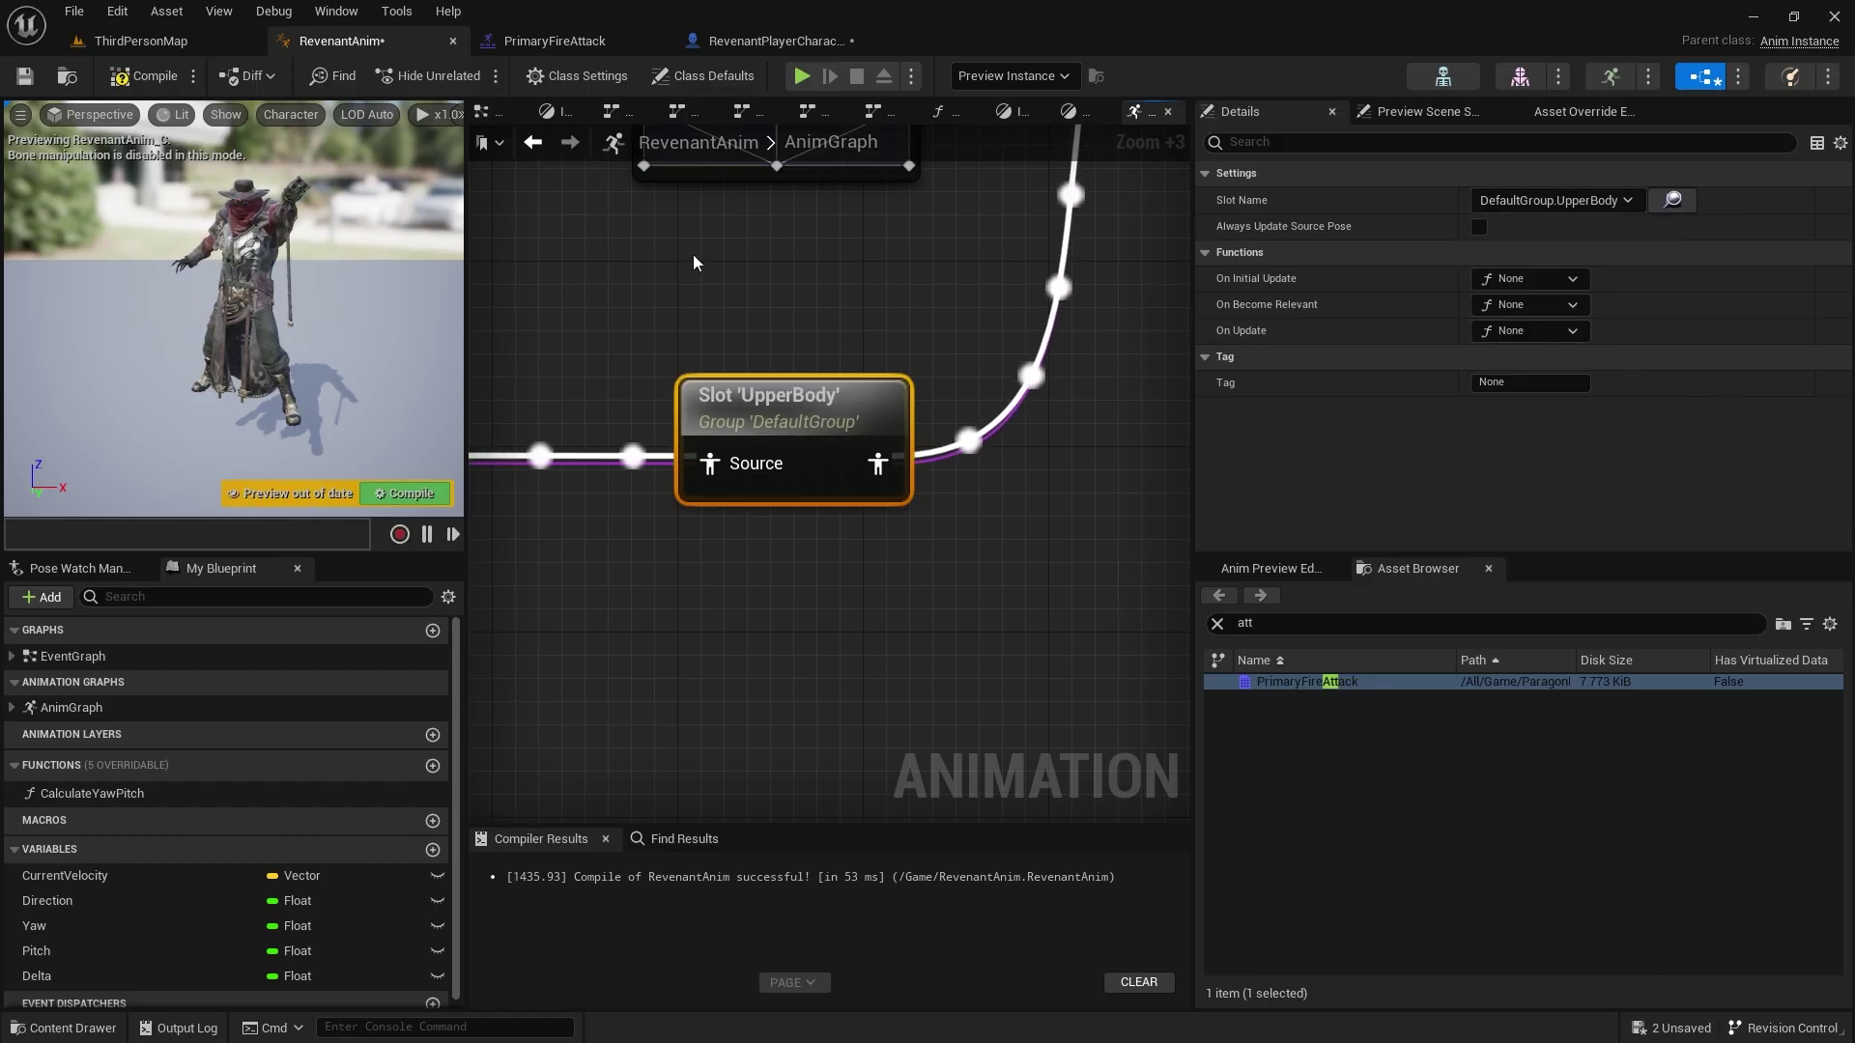
{"action": "left_click", "coordinate": [147, 75]}
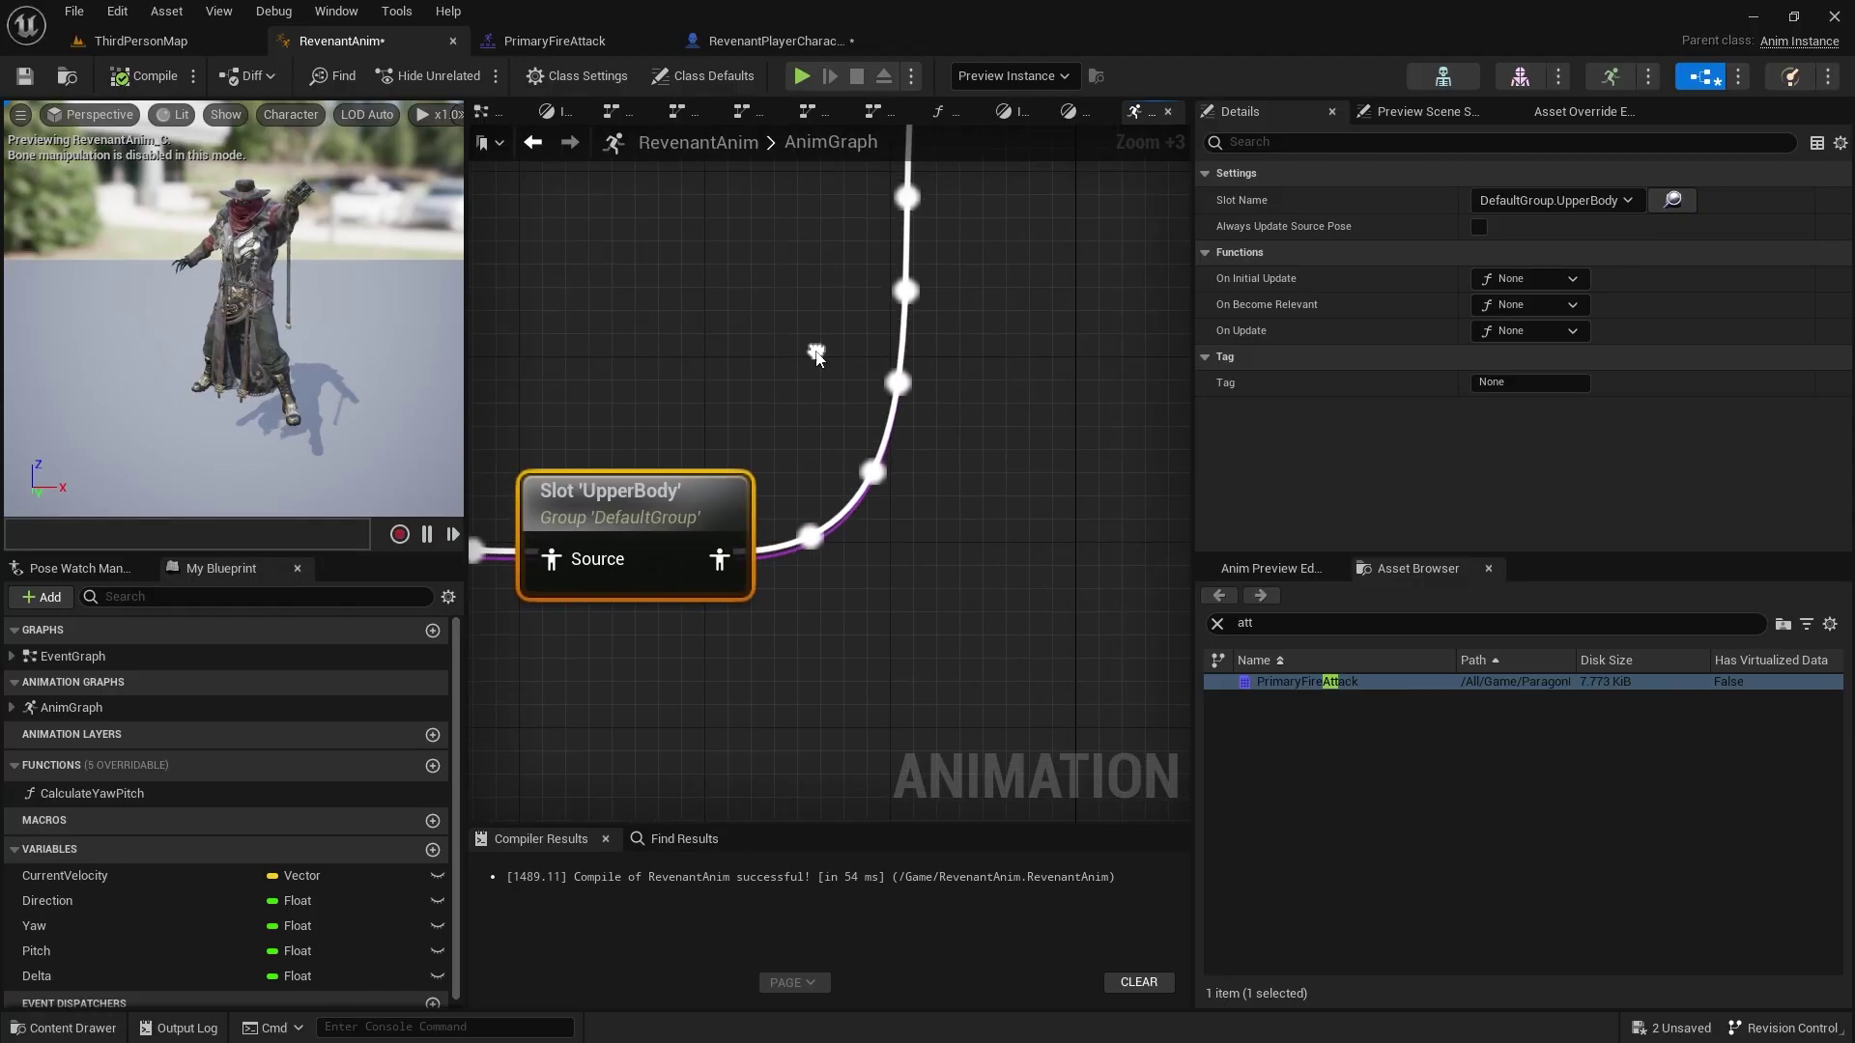
- Assign the PrimaryFireAttack montage's track to the DefaultGroup.UpperBody slot and save it, closing and reopening the montage
{"action": "left_click", "coordinate": [578, 41]}
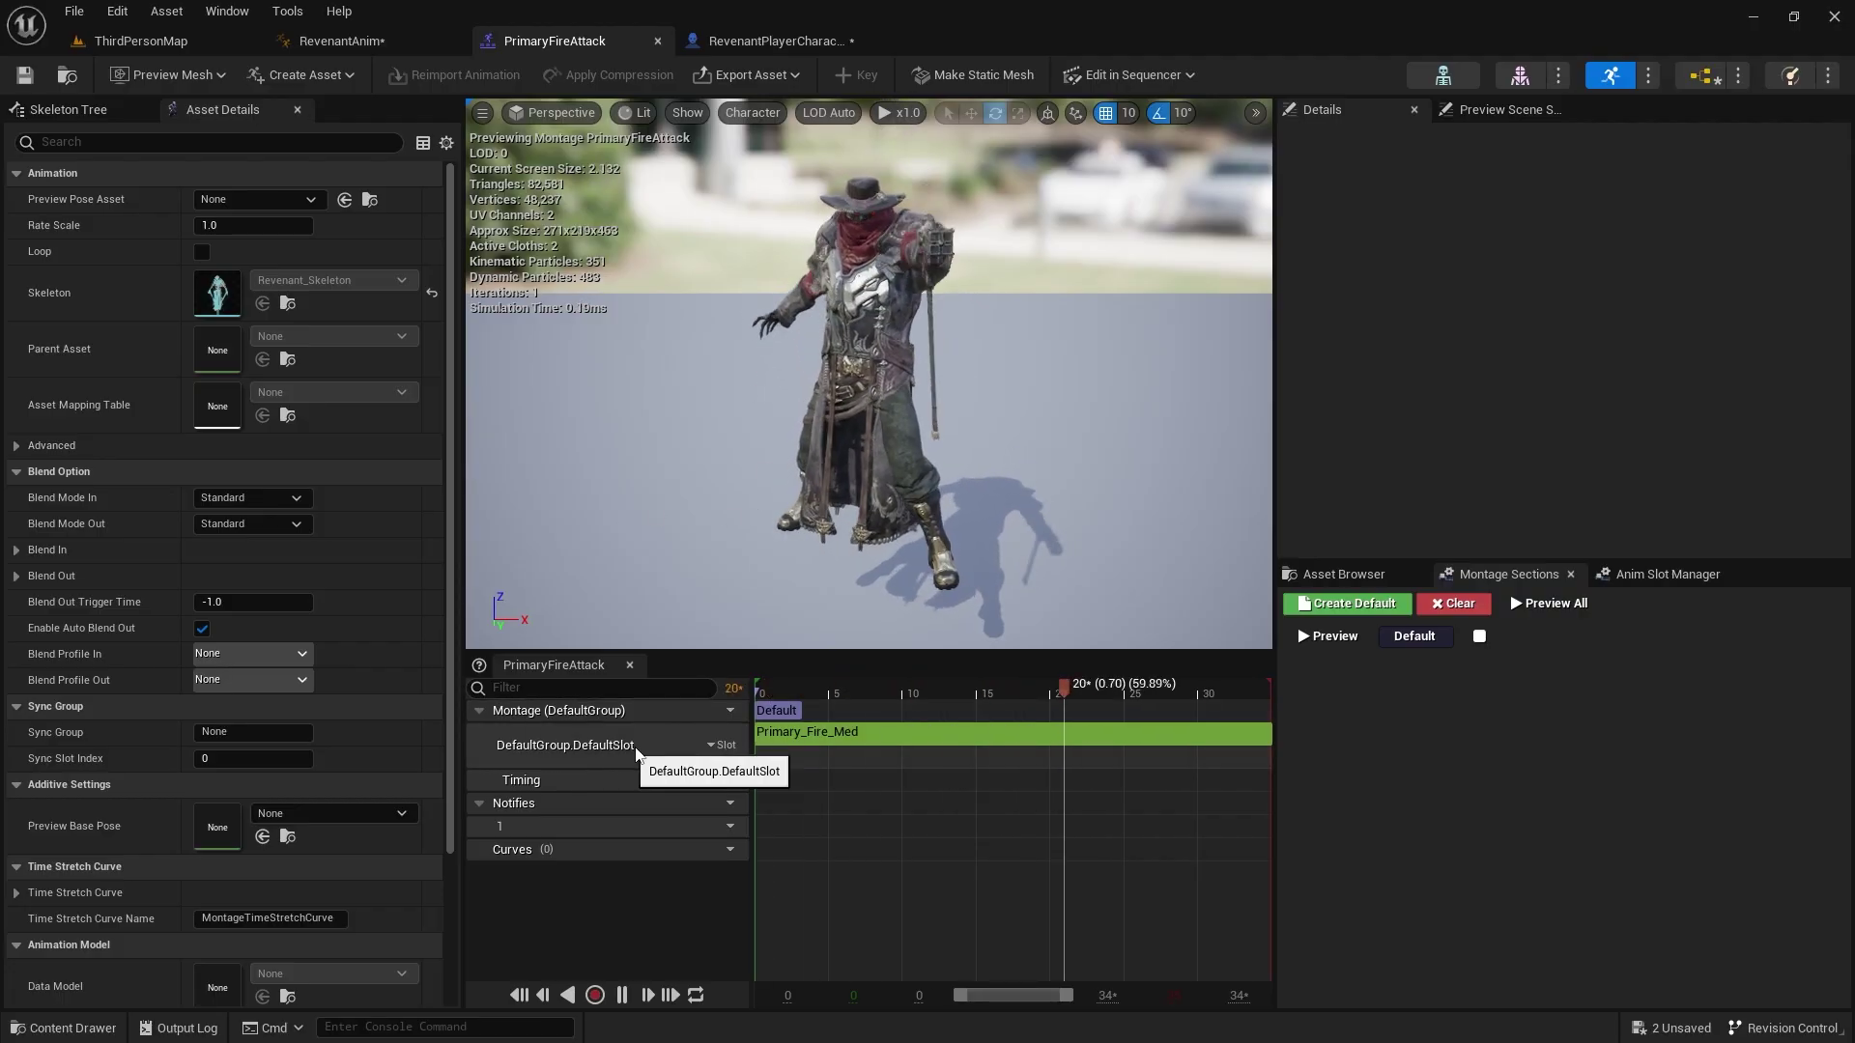
{"action": "left_click", "coordinate": [723, 745]}
{"action": "mouse_move", "coordinate": [801, 796]}
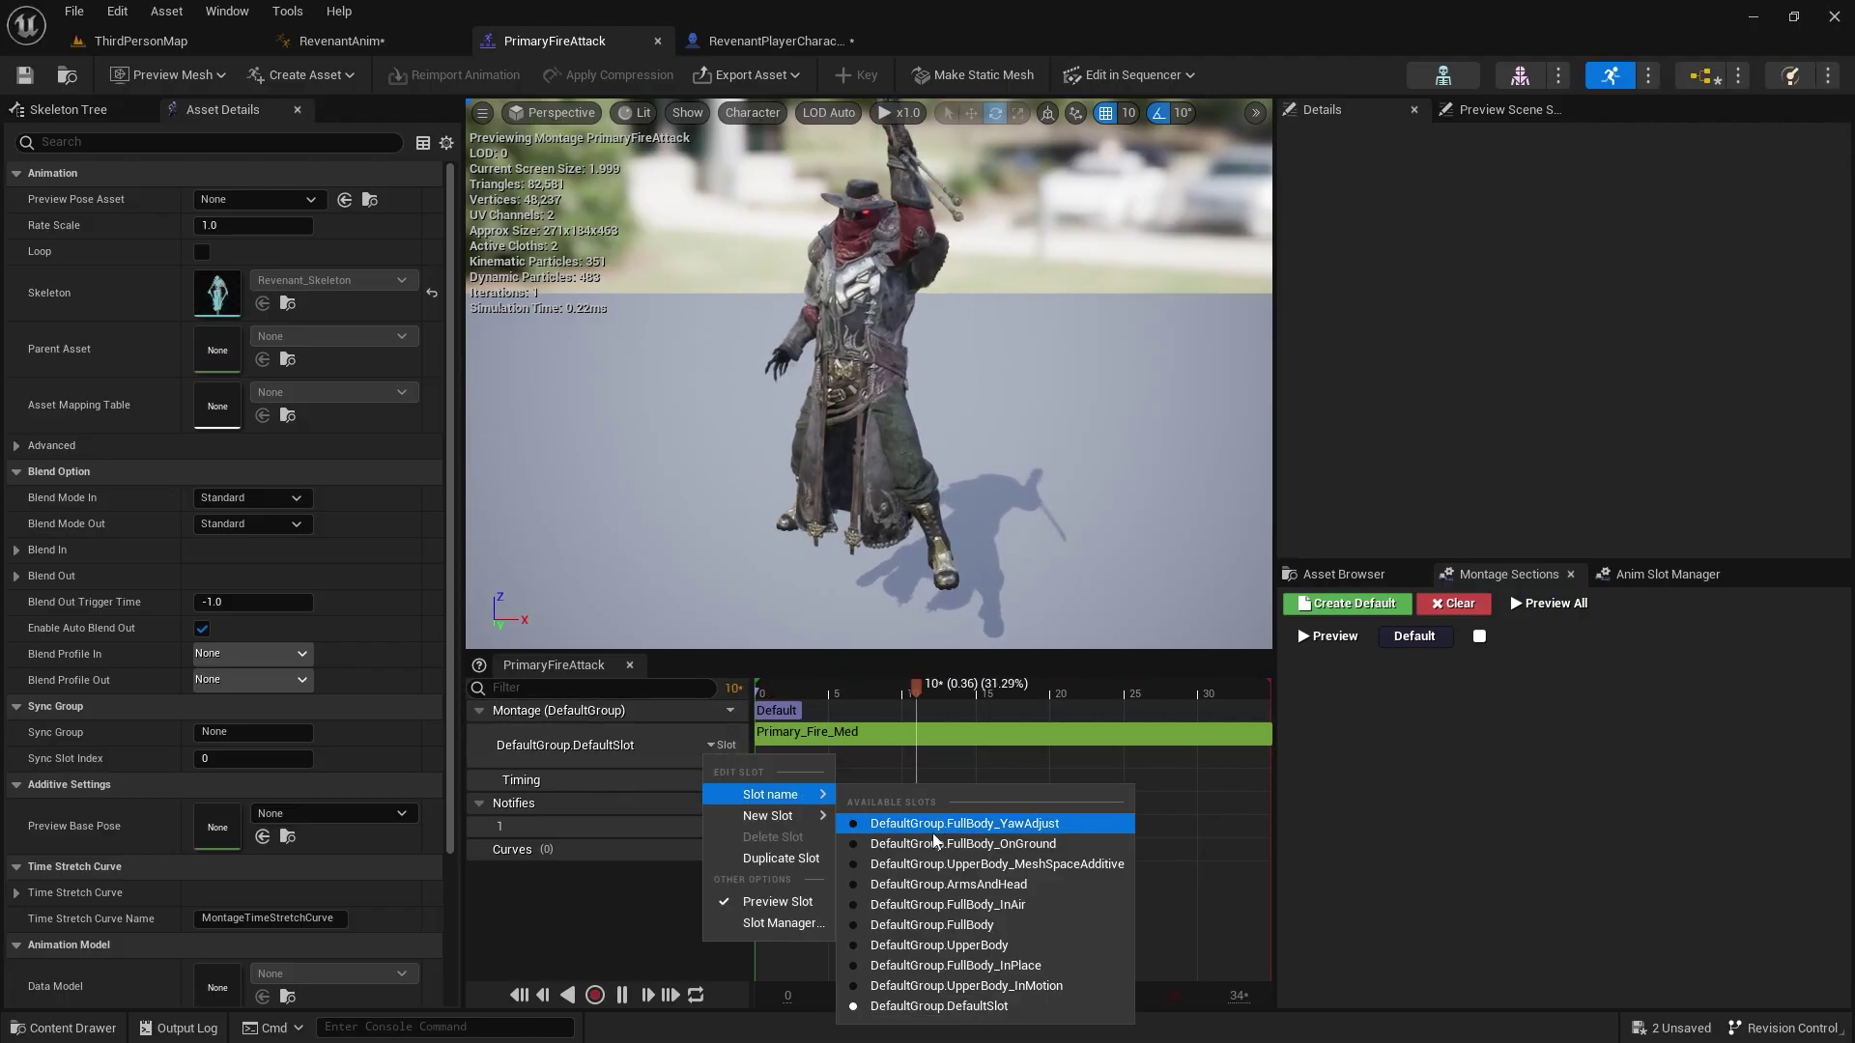
{"action": "left_click", "coordinate": [963, 949]}
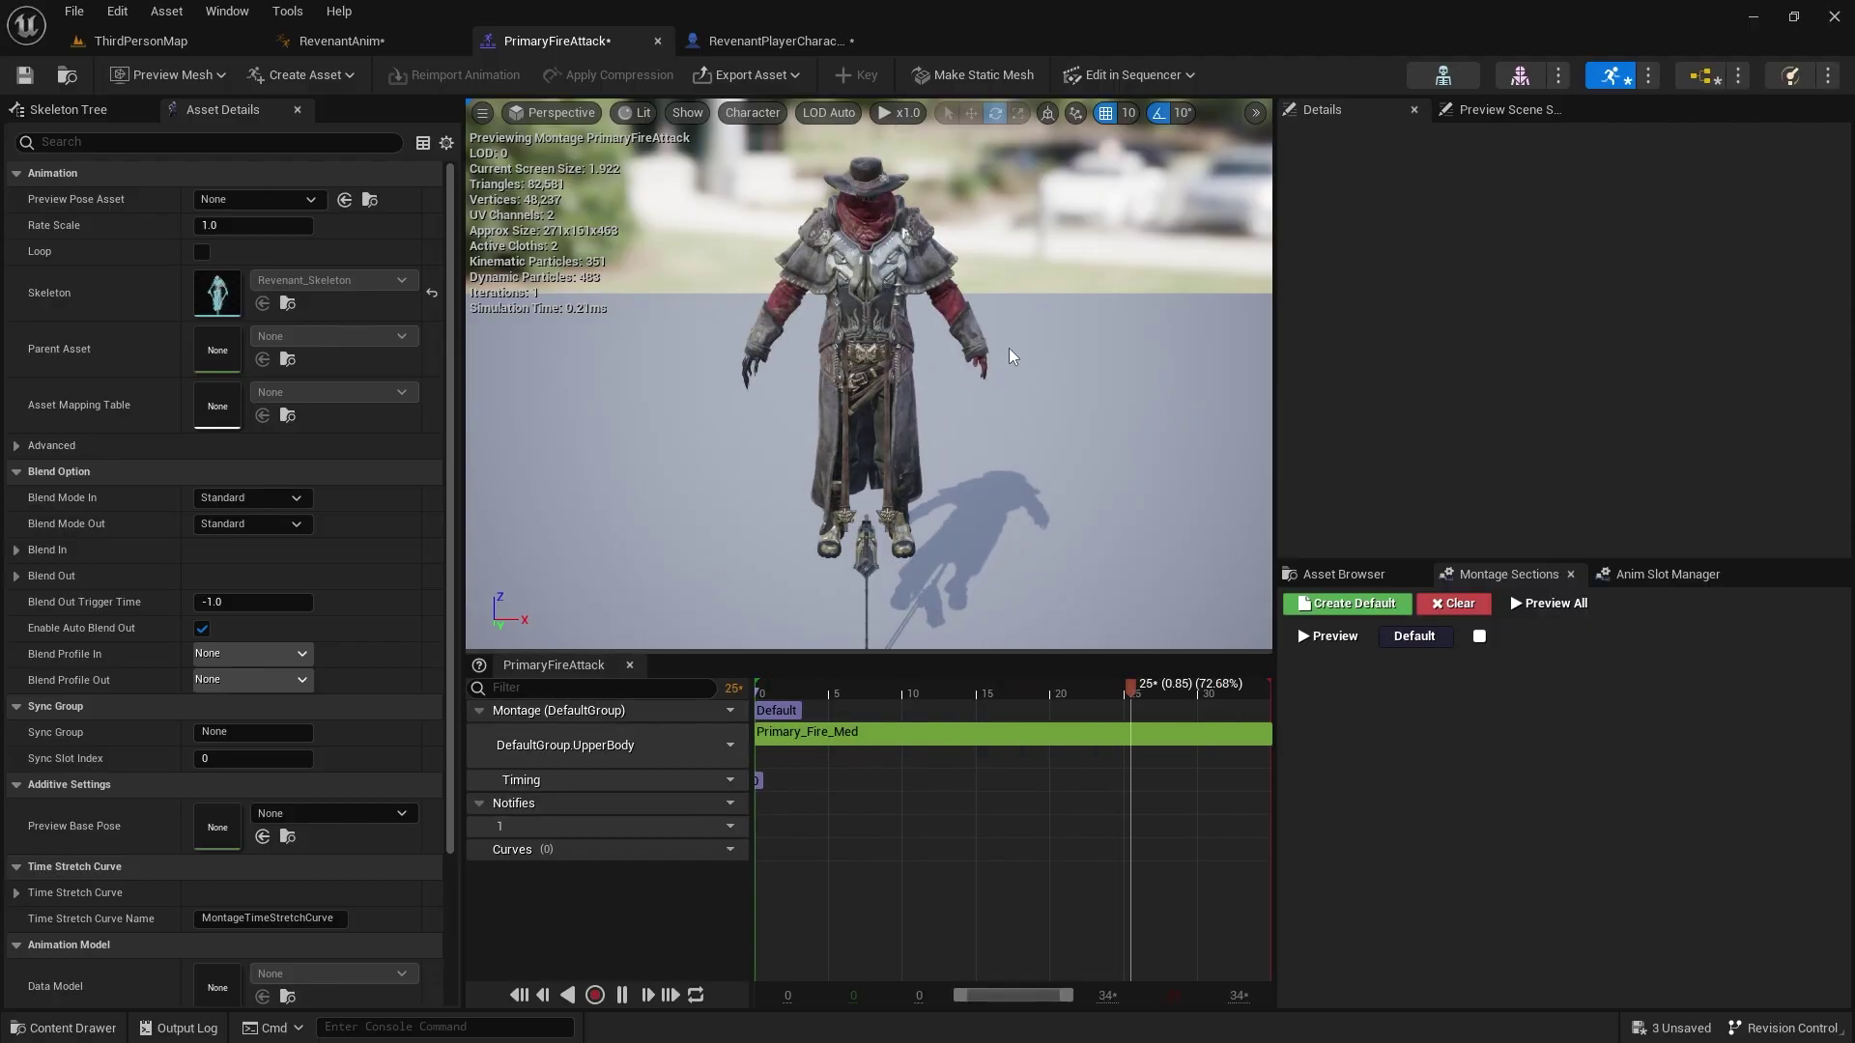
{"action": "left_click", "coordinate": [26, 75]}
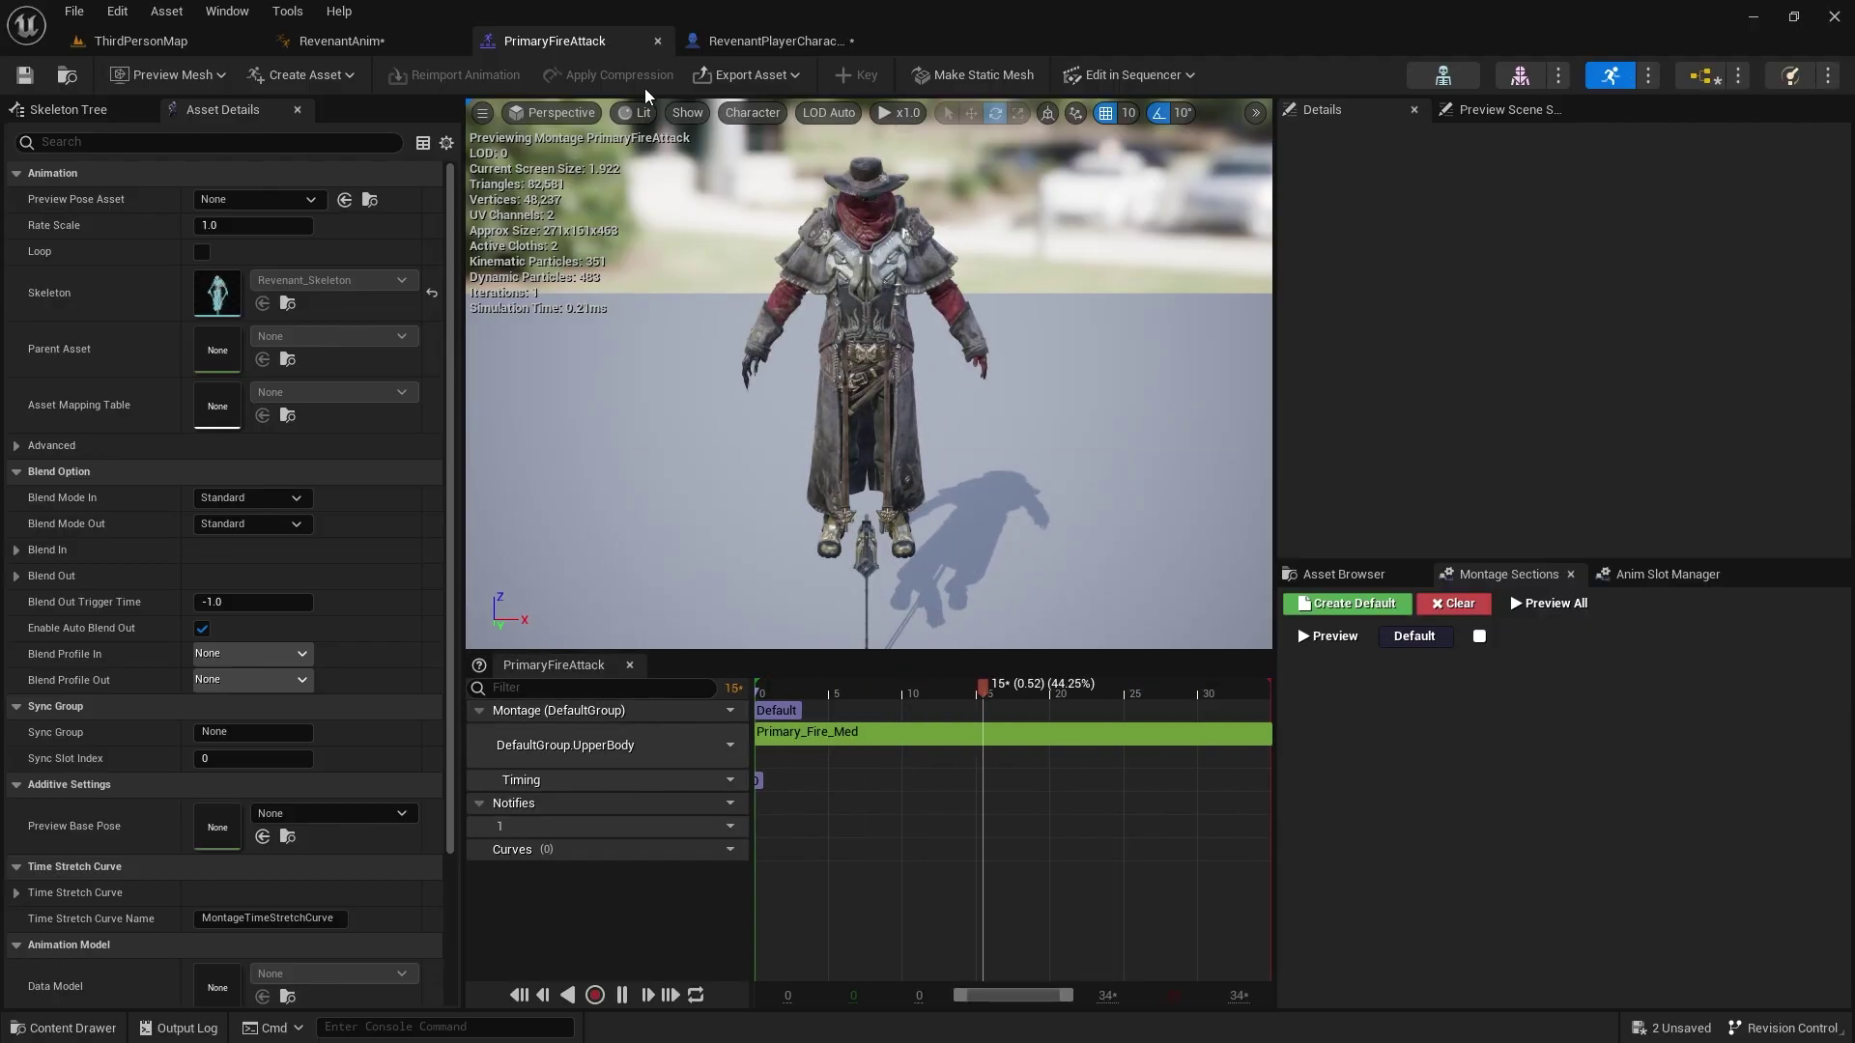
{"action": "left_click", "coordinate": [658, 41]}
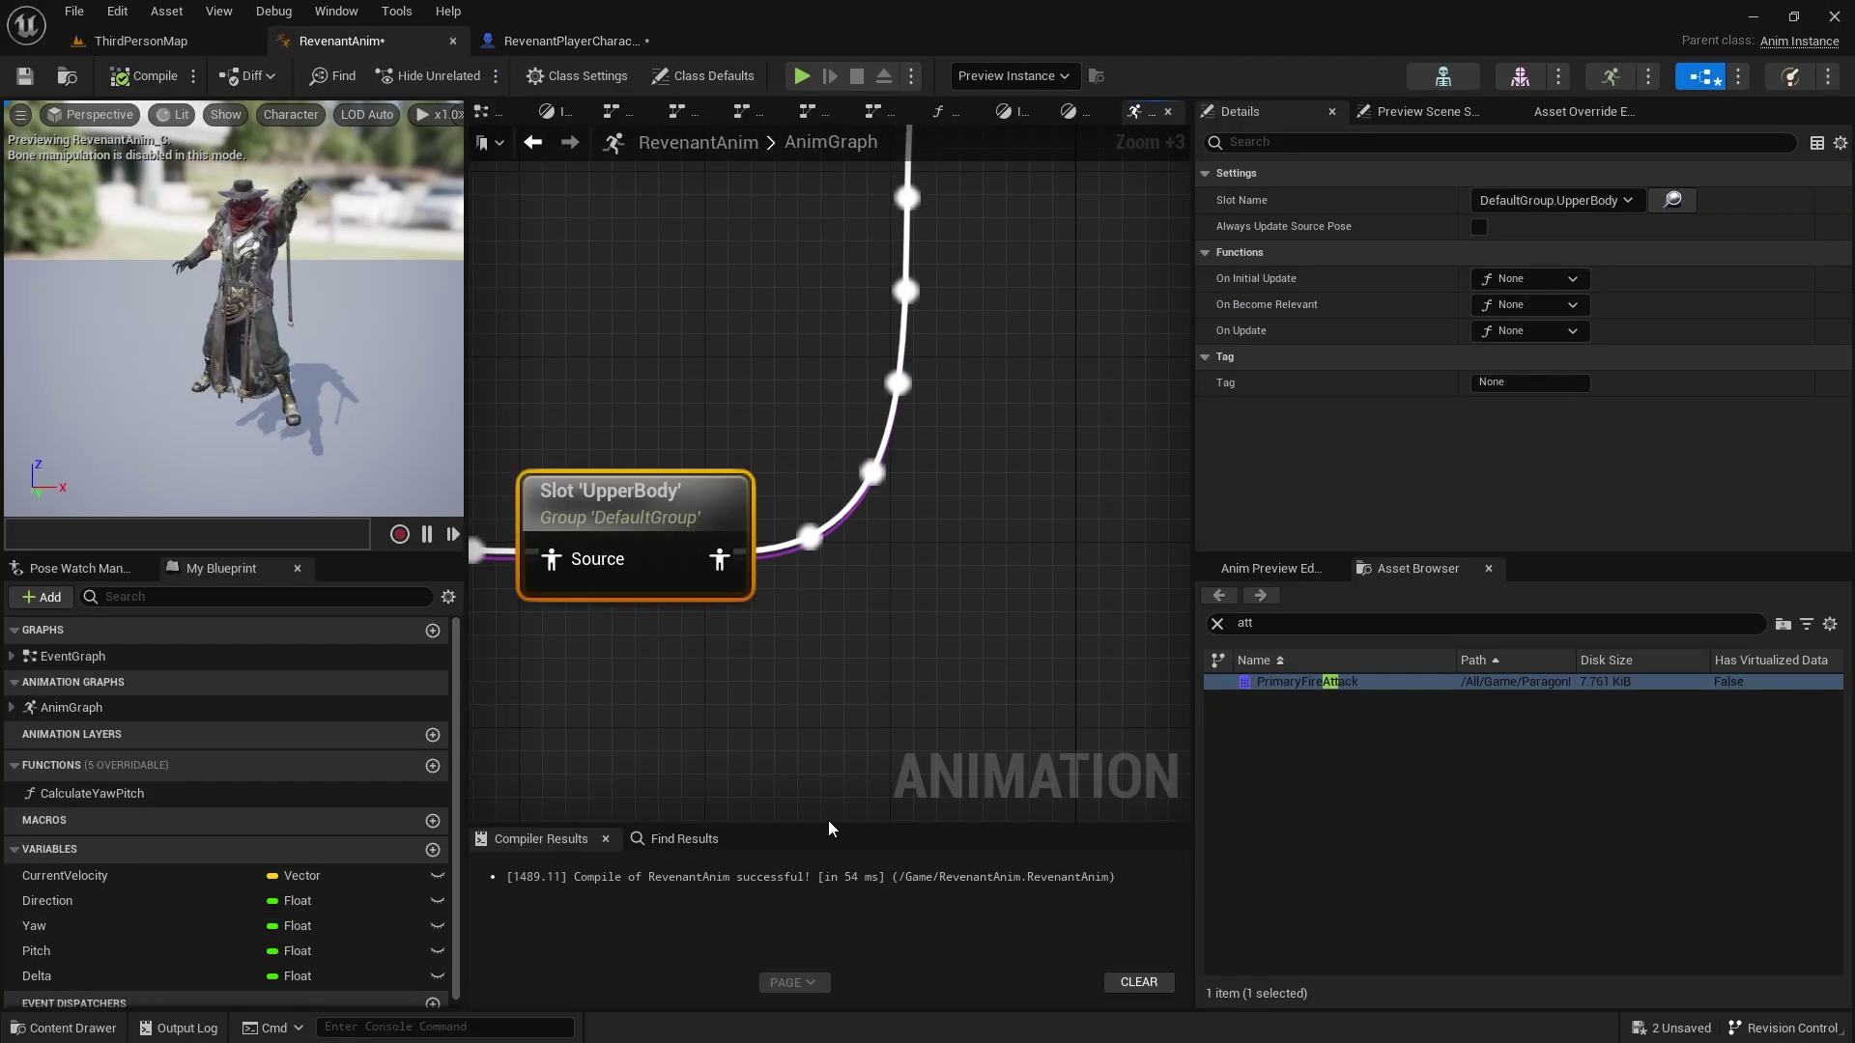
{"action": "double_click", "coordinate": [1312, 682]}
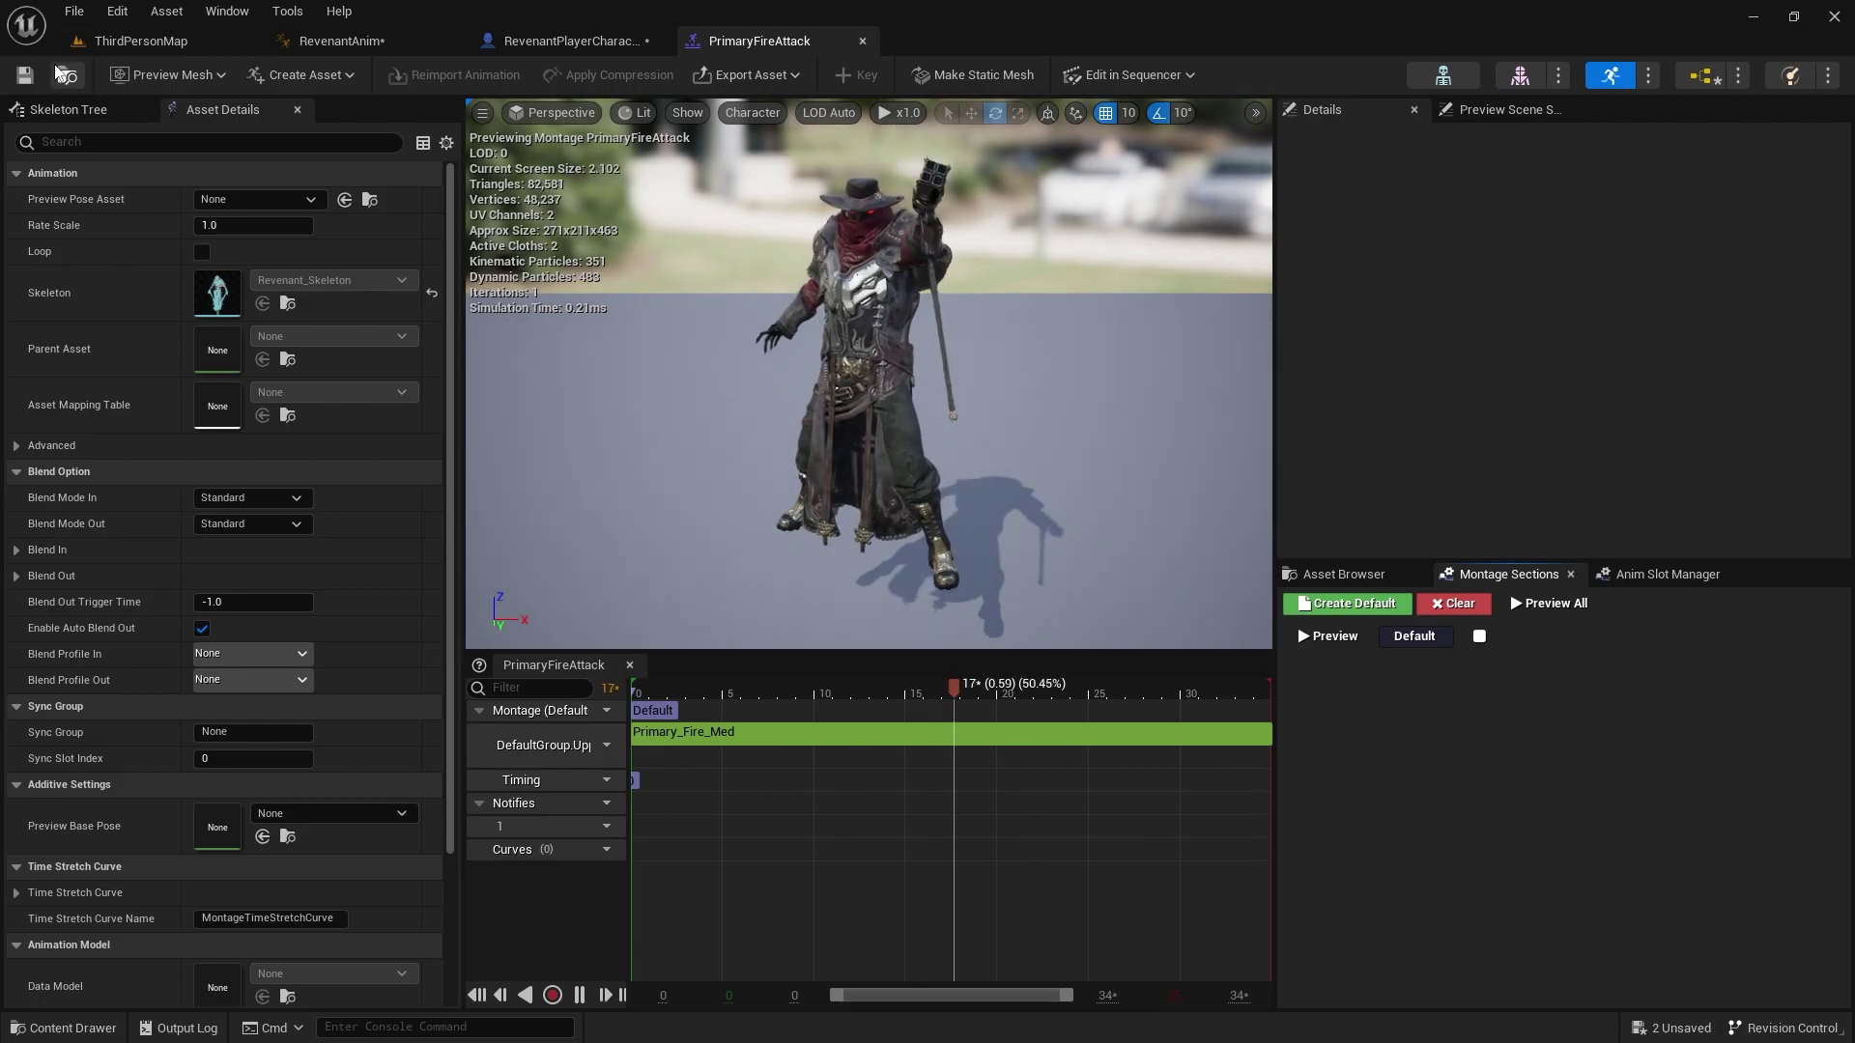
- Play-test ThirdPersonMap with the UpperBody slot, firing while the Revenant runs in different directions and jumps
{"action": "left_click", "coordinate": [155, 42]}
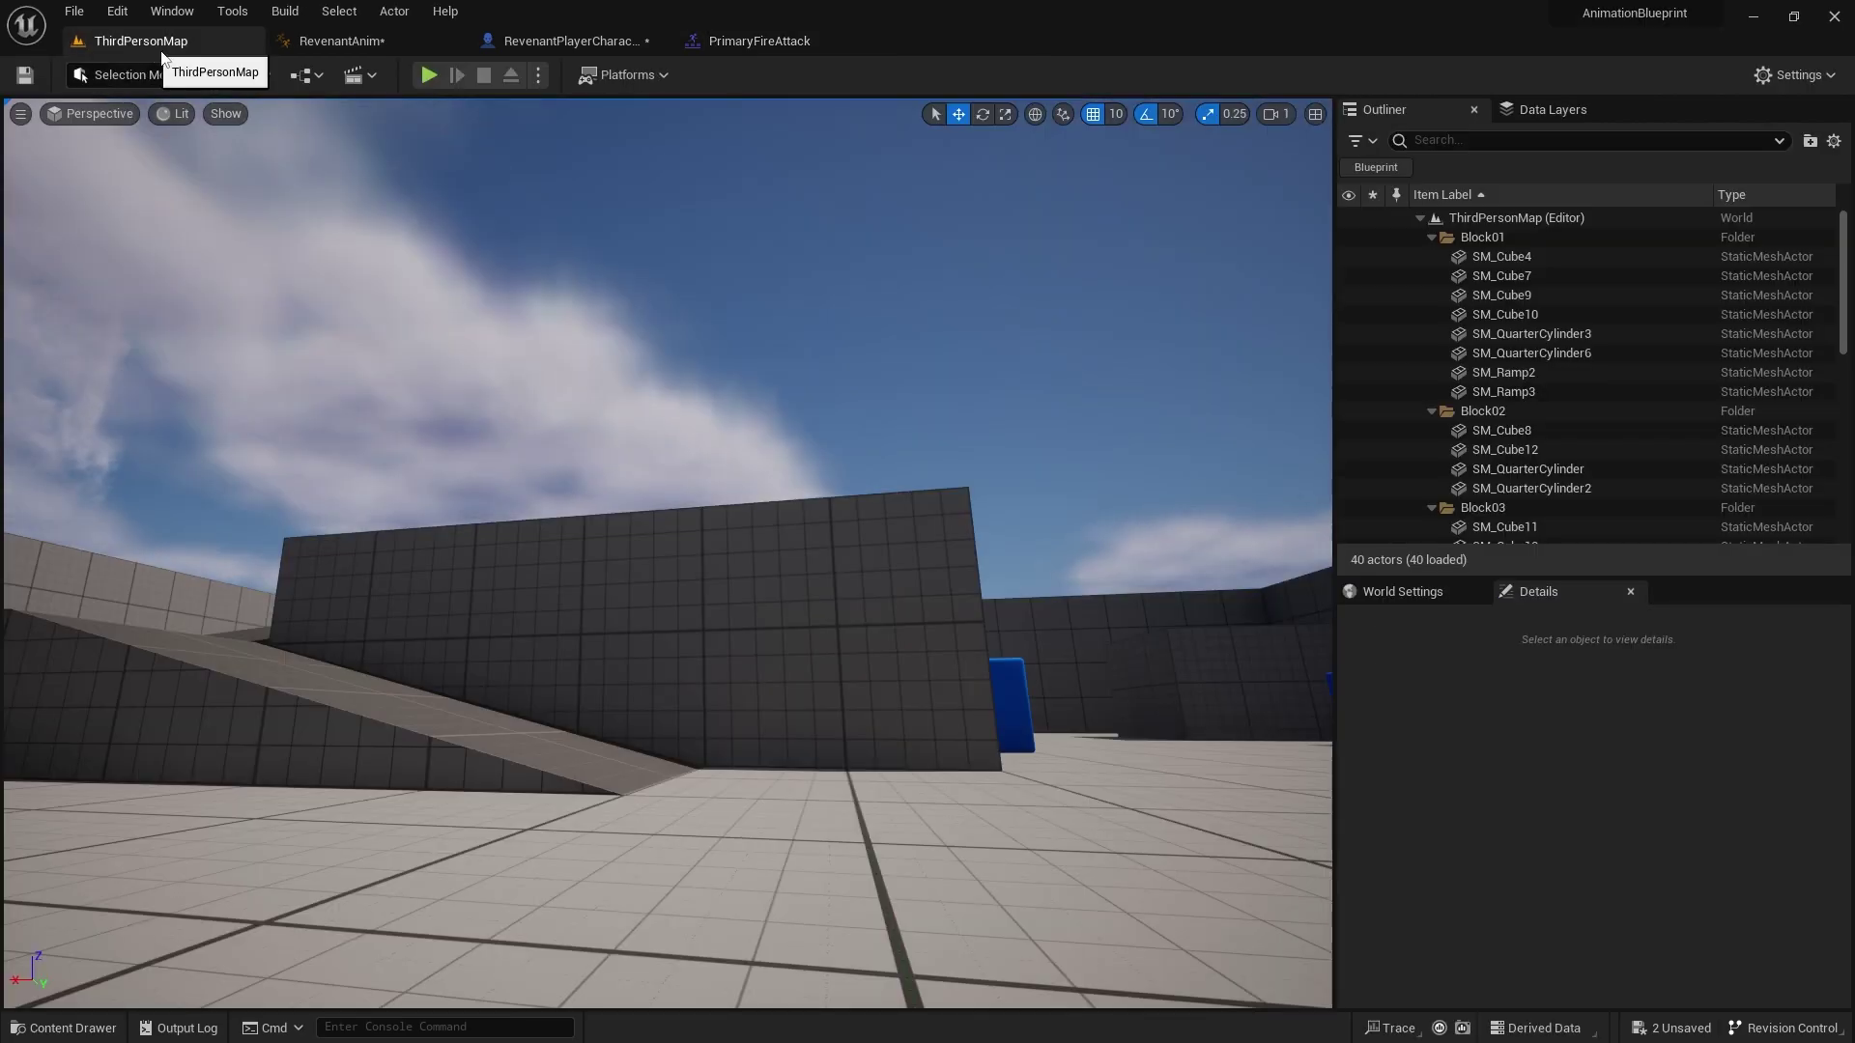
{"action": "left_click", "coordinate": [429, 75]}
{"action": "left_click", "coordinate": [413, 189]}
{"action": "key", "text": "w"}
{"action": "key", "text": "d"}
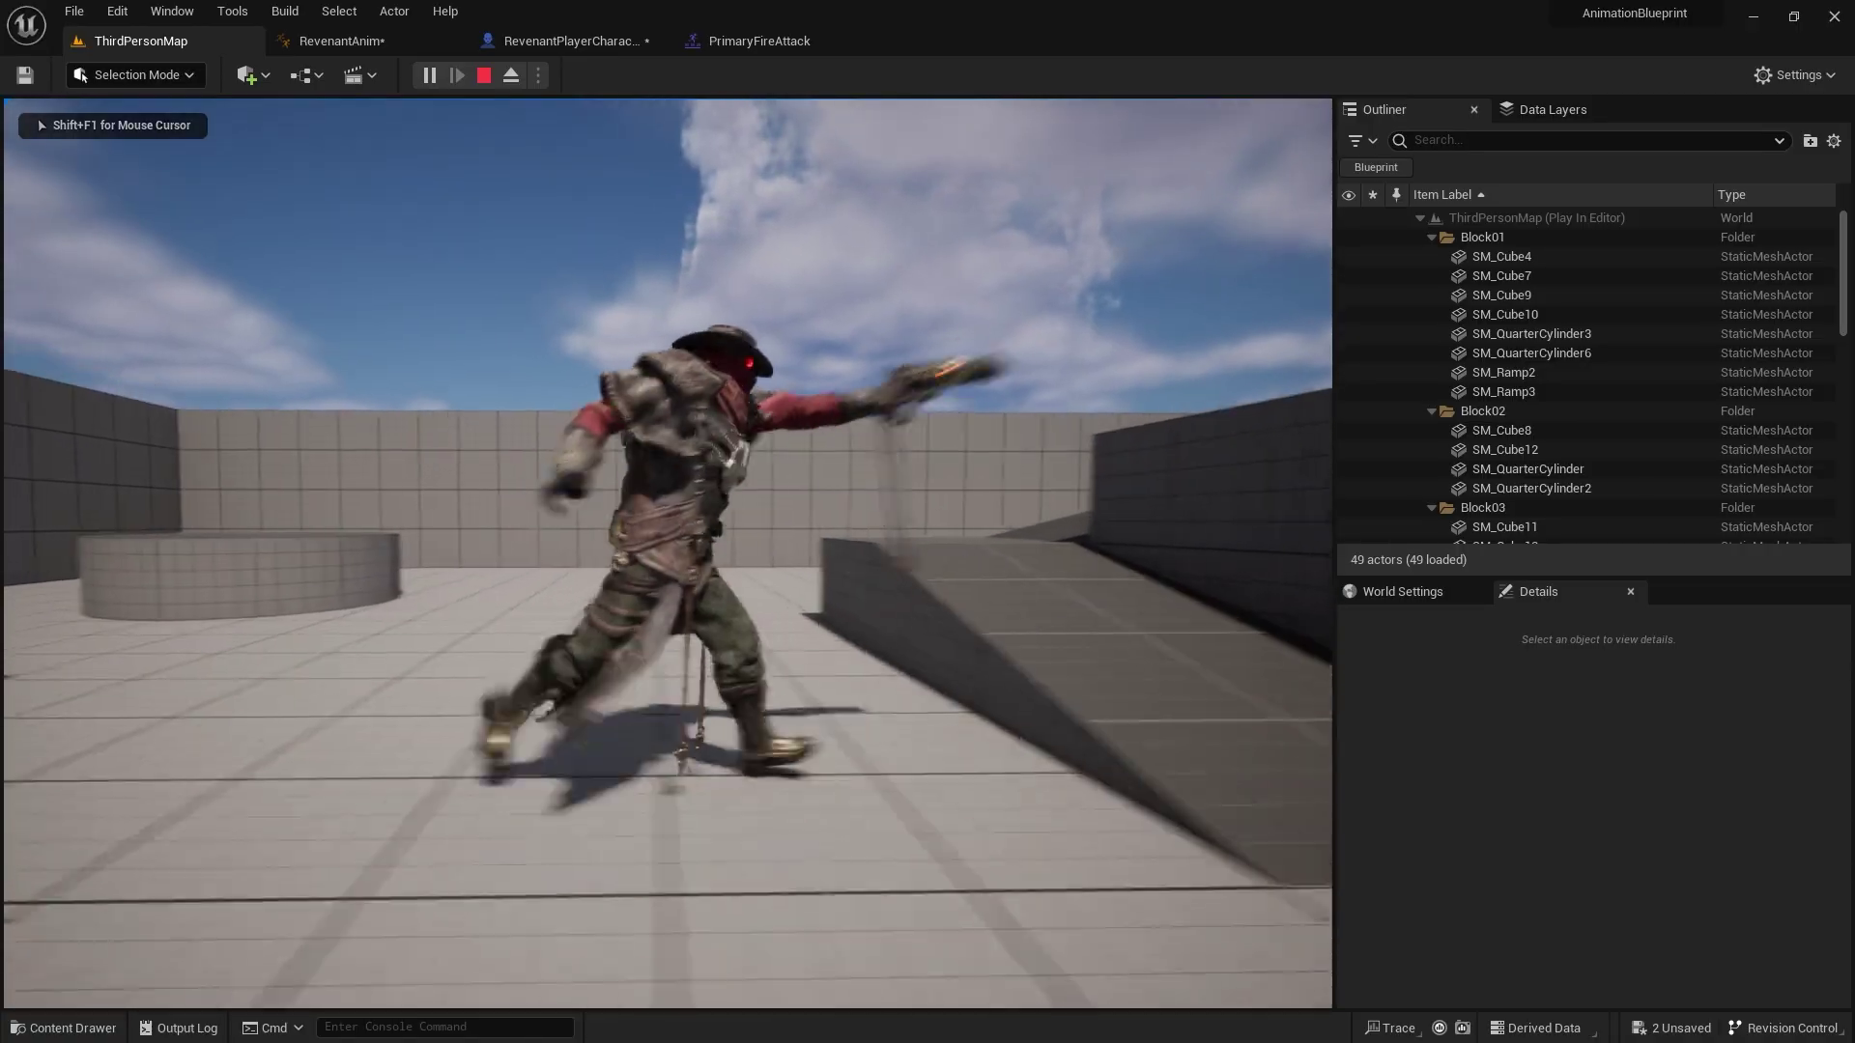
{"action": "key", "text": "s"}
{"action": "key", "text": "d"}
{"action": "key", "text": "w"}
{"action": "key", "text": "w"}
{"action": "key", "text": "space"}
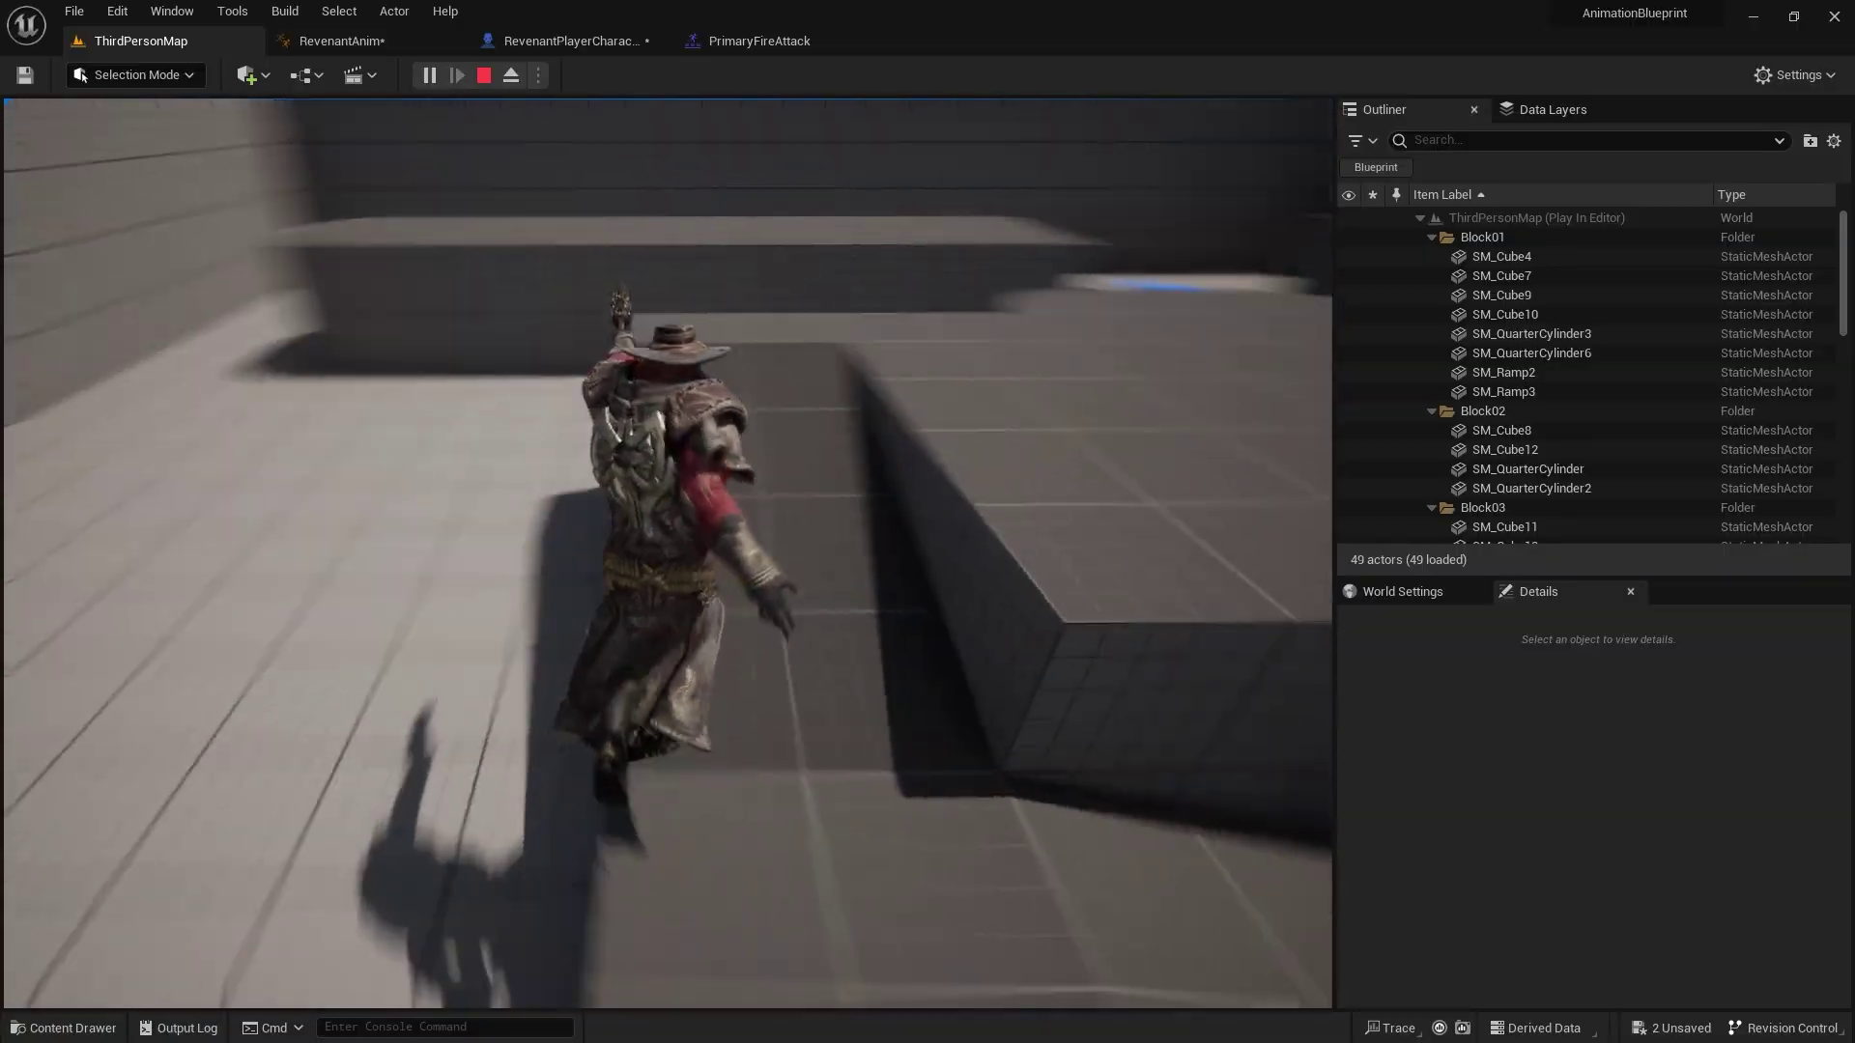
{"action": "key", "text": "w"}
{"action": "key", "text": "d"}
{"action": "left_click", "coordinate": [668, 554]}
{"action": "key", "text": "s"}
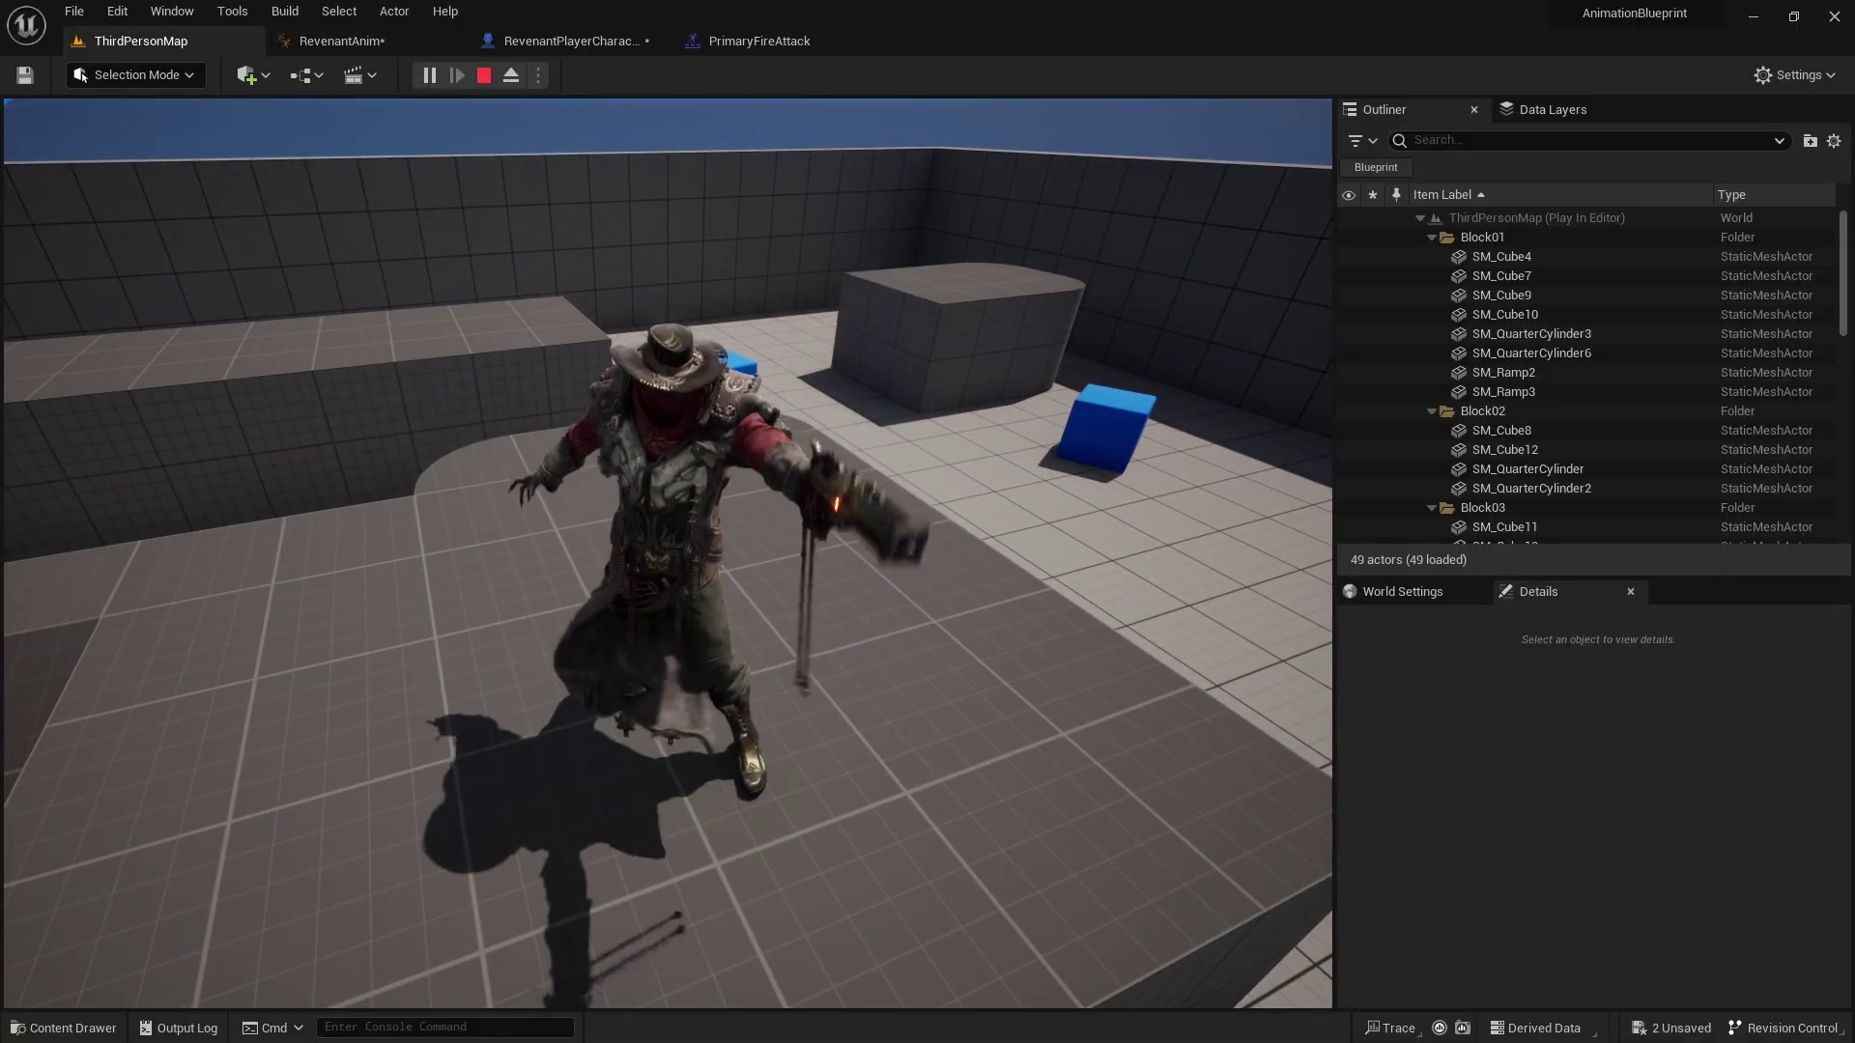